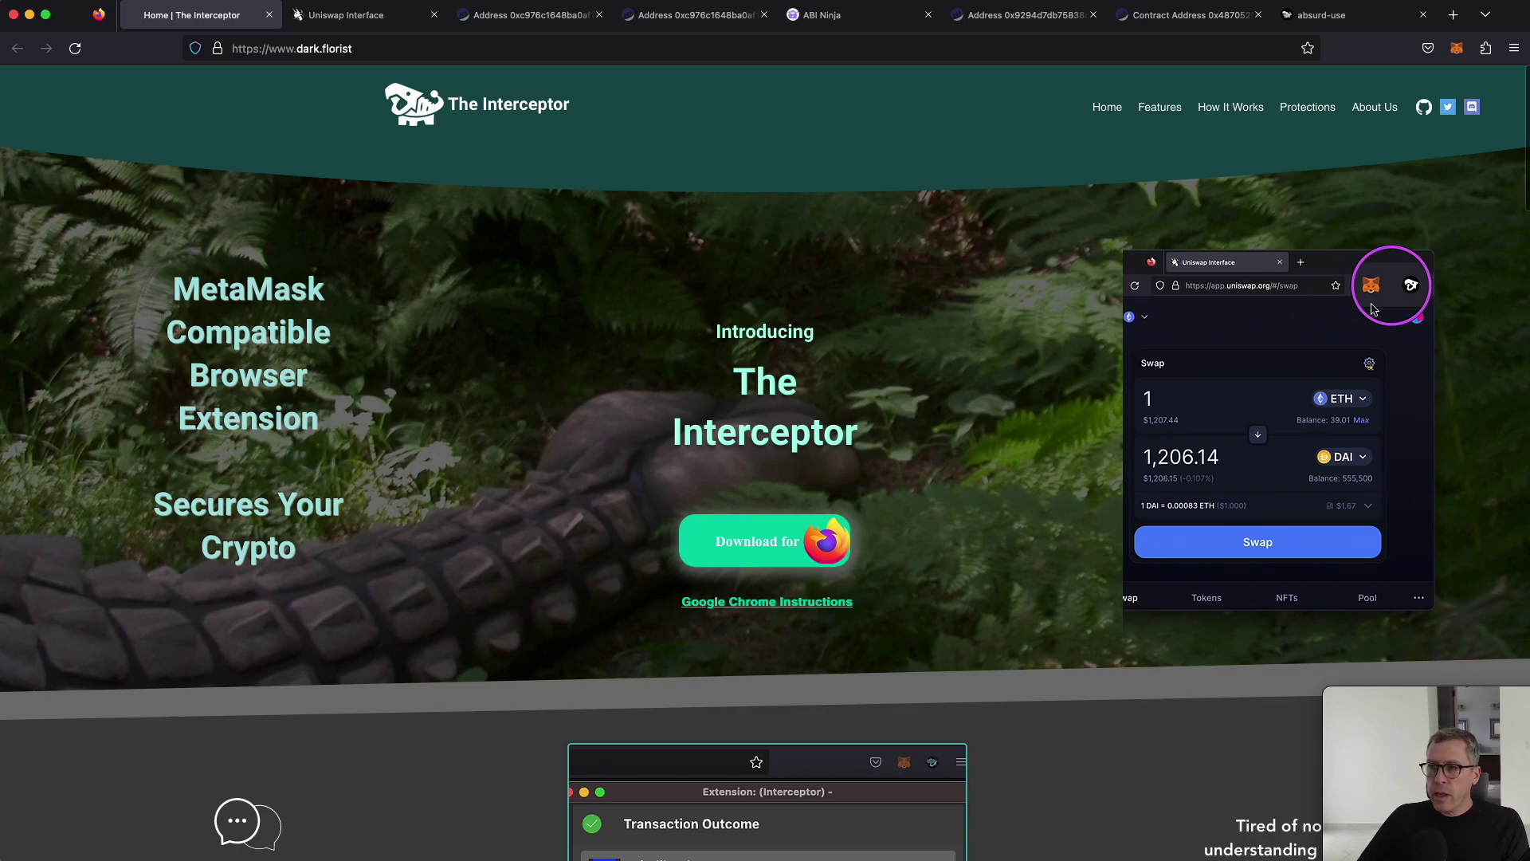
Scroll past Transactions Explained, Scam Protection, Simulation Stack and Impersonate to the Without/With Interceptor diagrams
scroll(916, 378, down, 5)
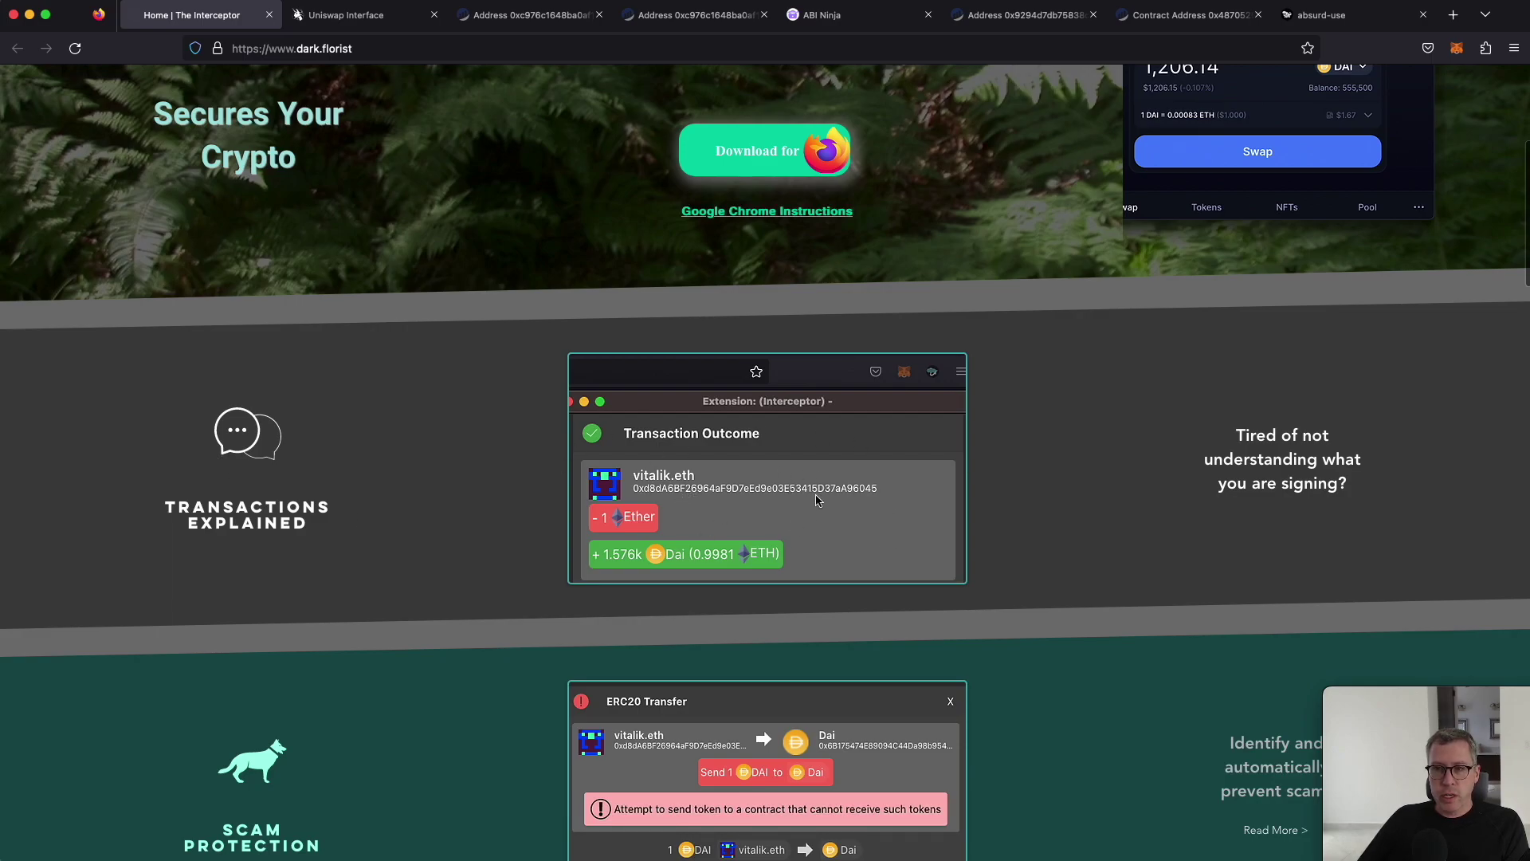
scroll(818, 499, down, 4)
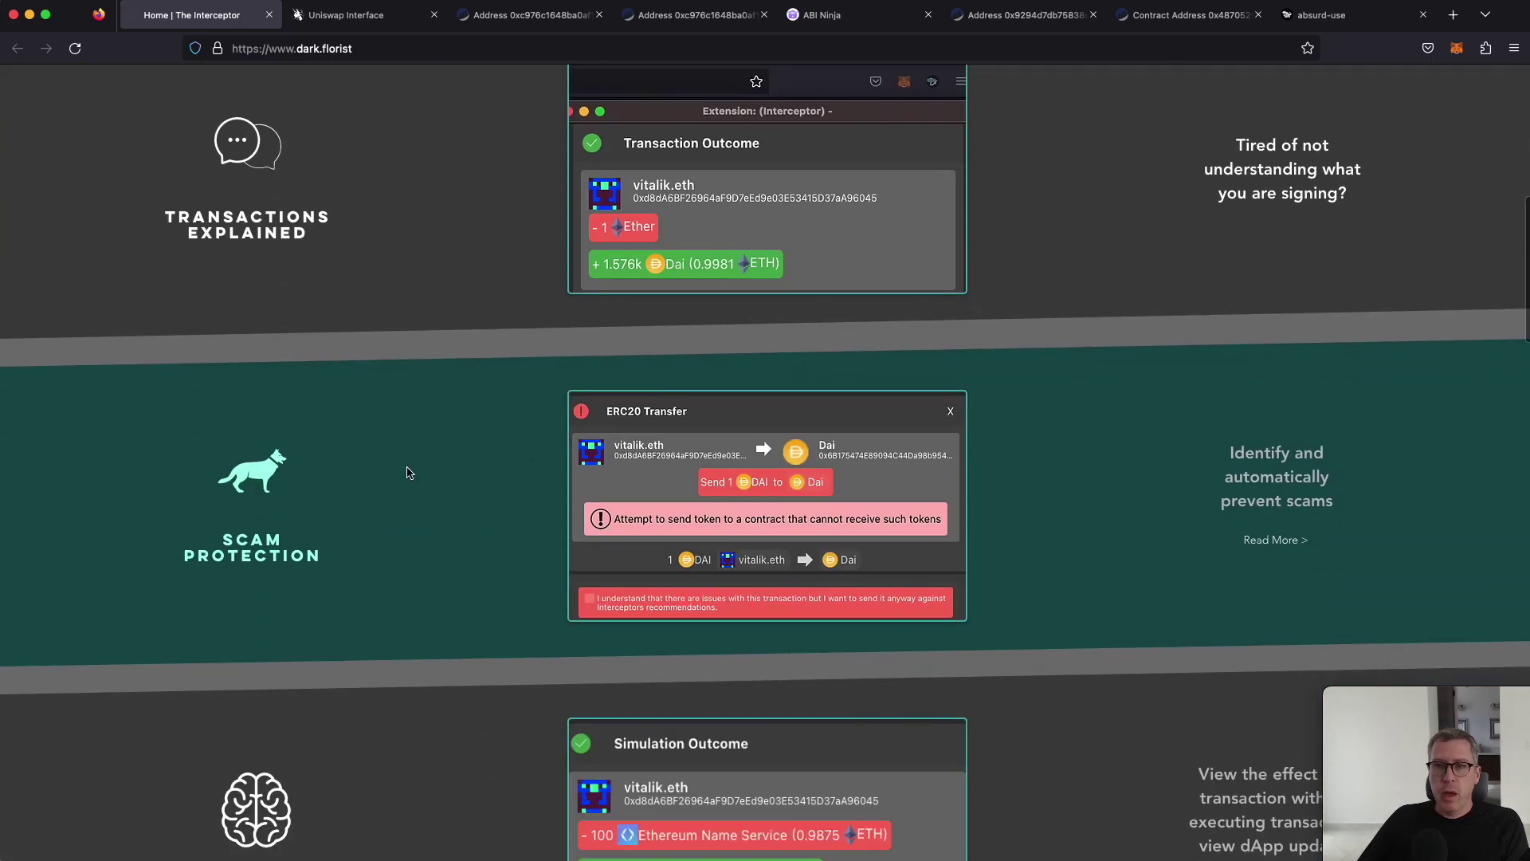
scroll(699, 544, down, 6)
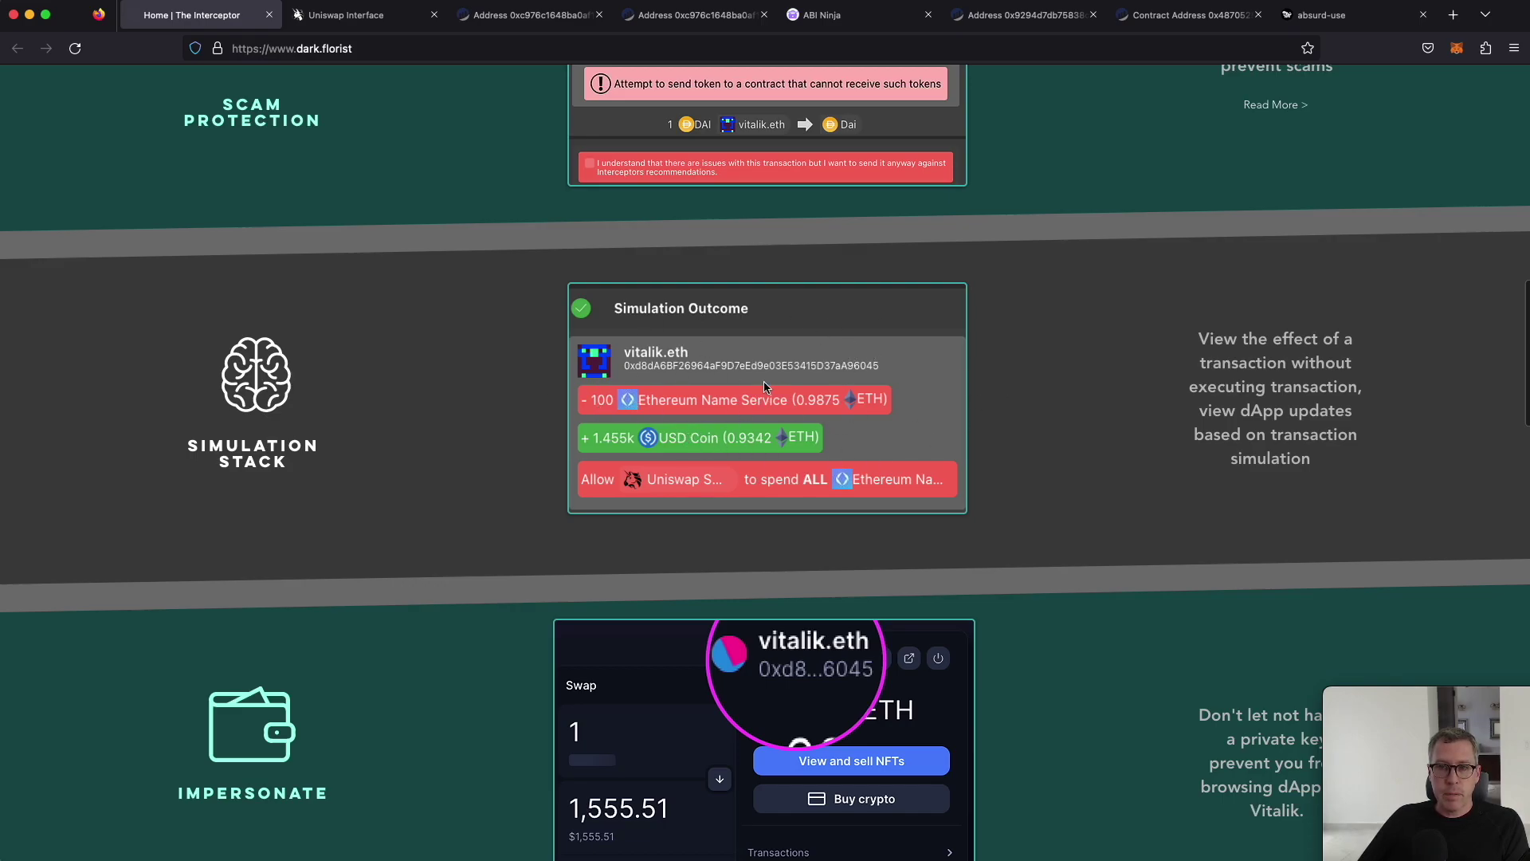
scroll(924, 429, down, 2)
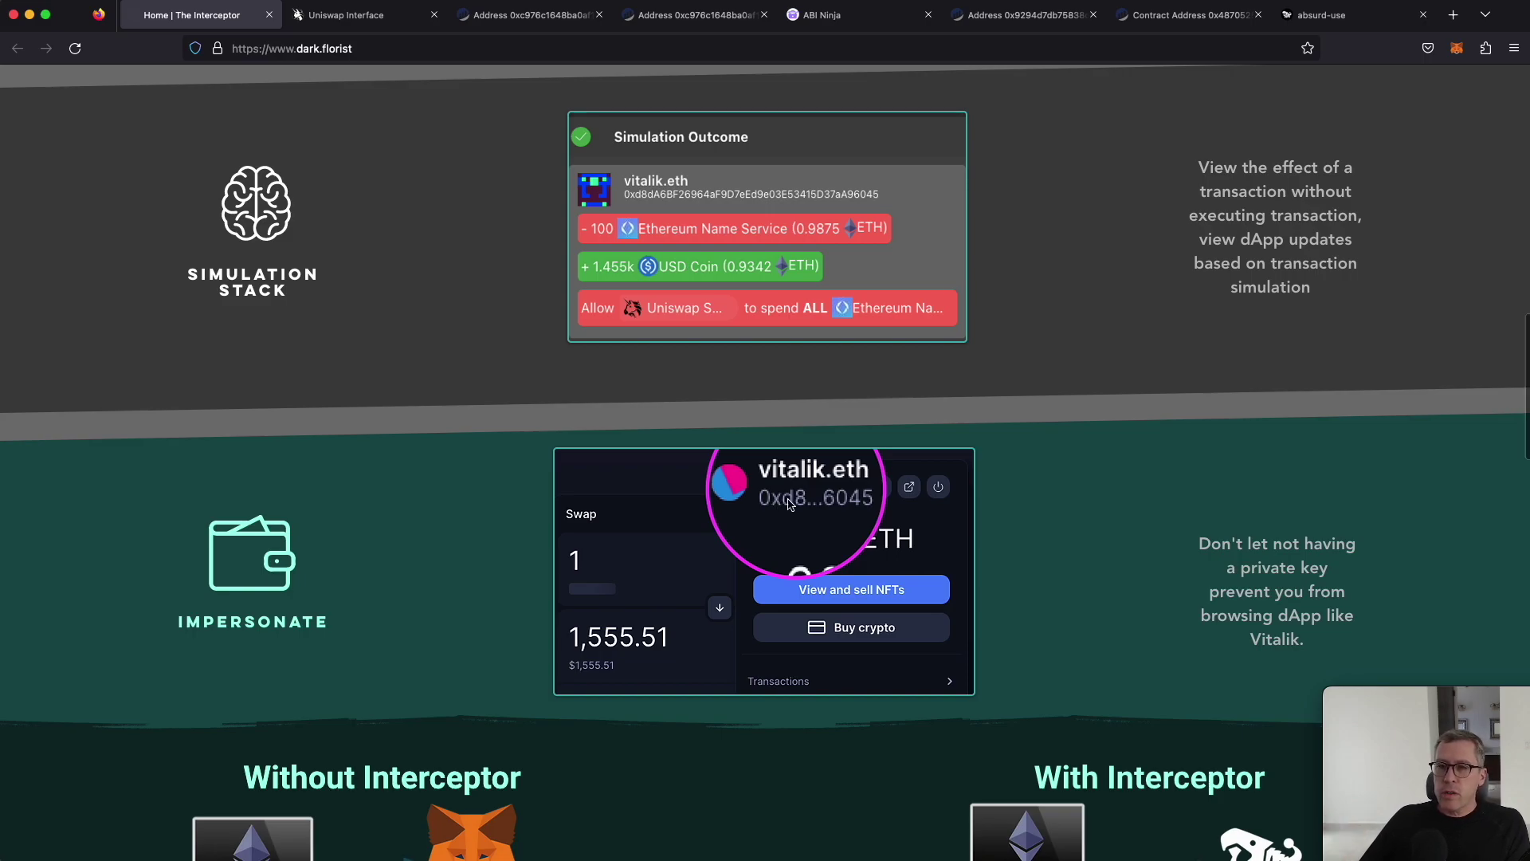
scroll(790, 505, down, 1)
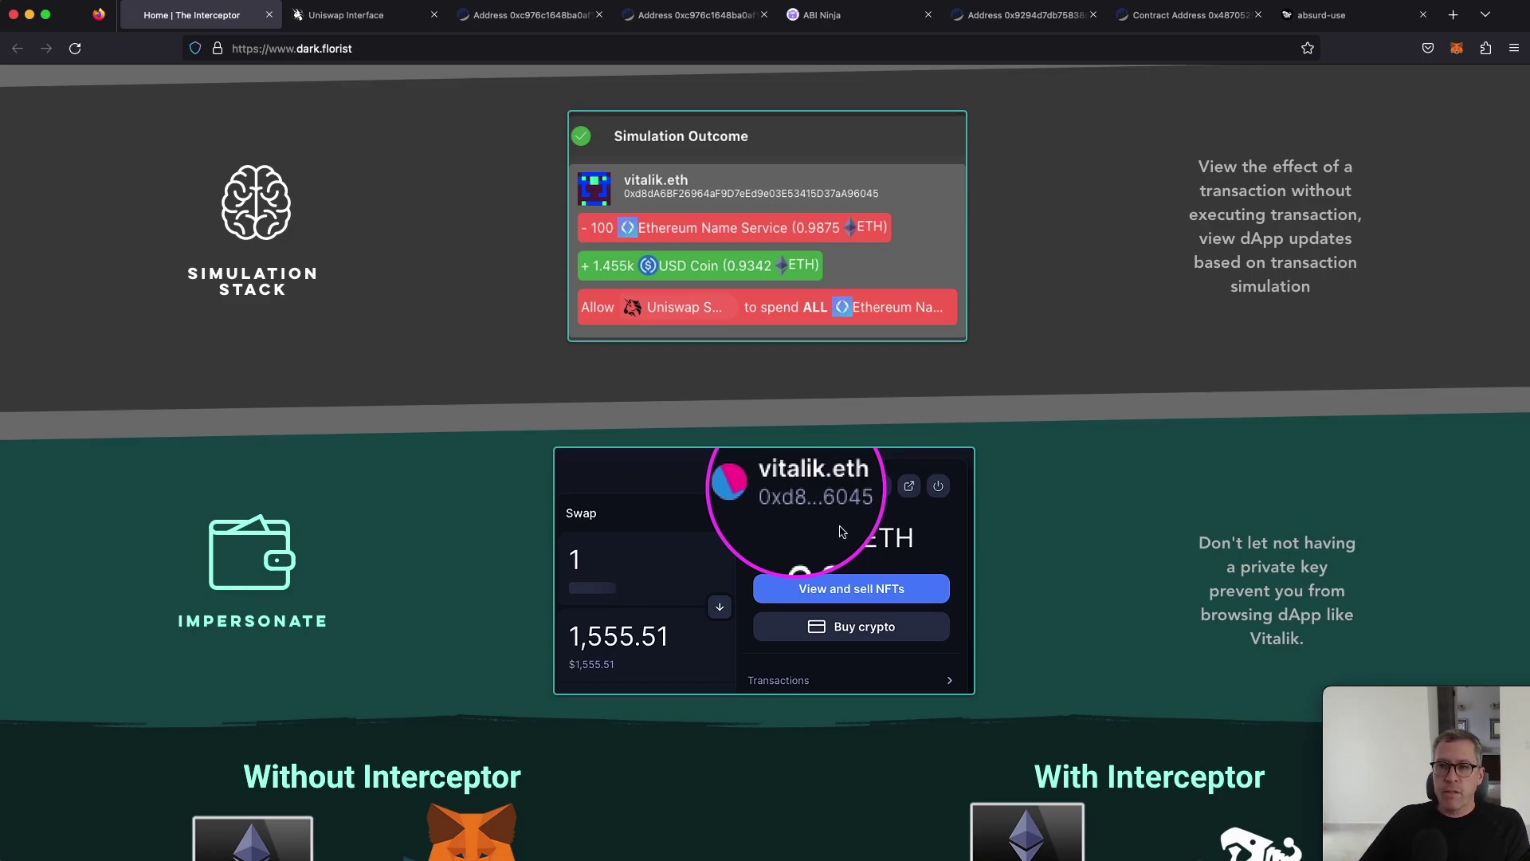
scroll(873, 577, down, 1)
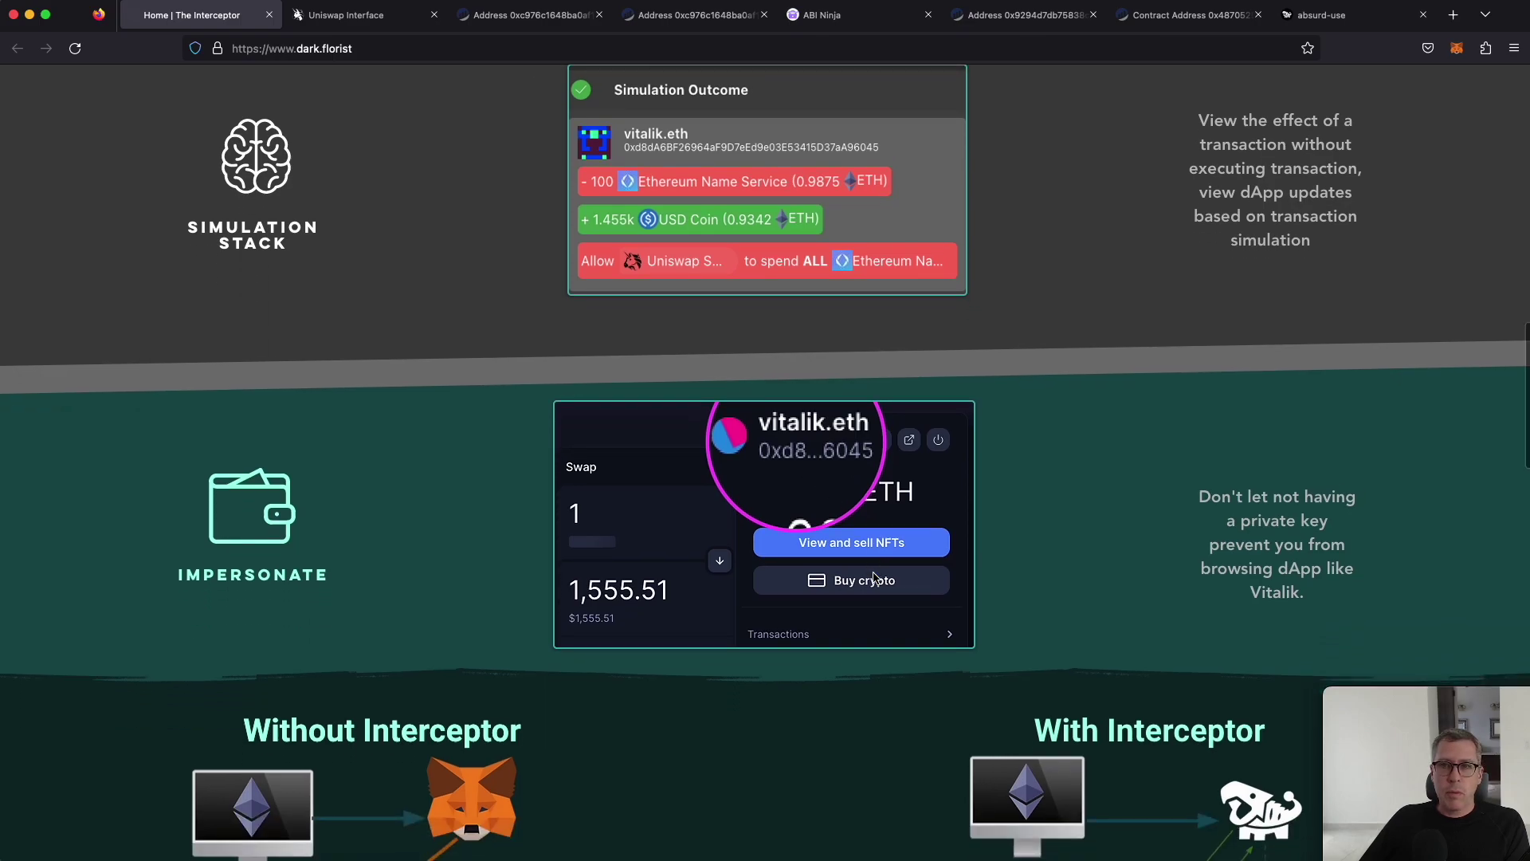
scroll(893, 599, down, 5)
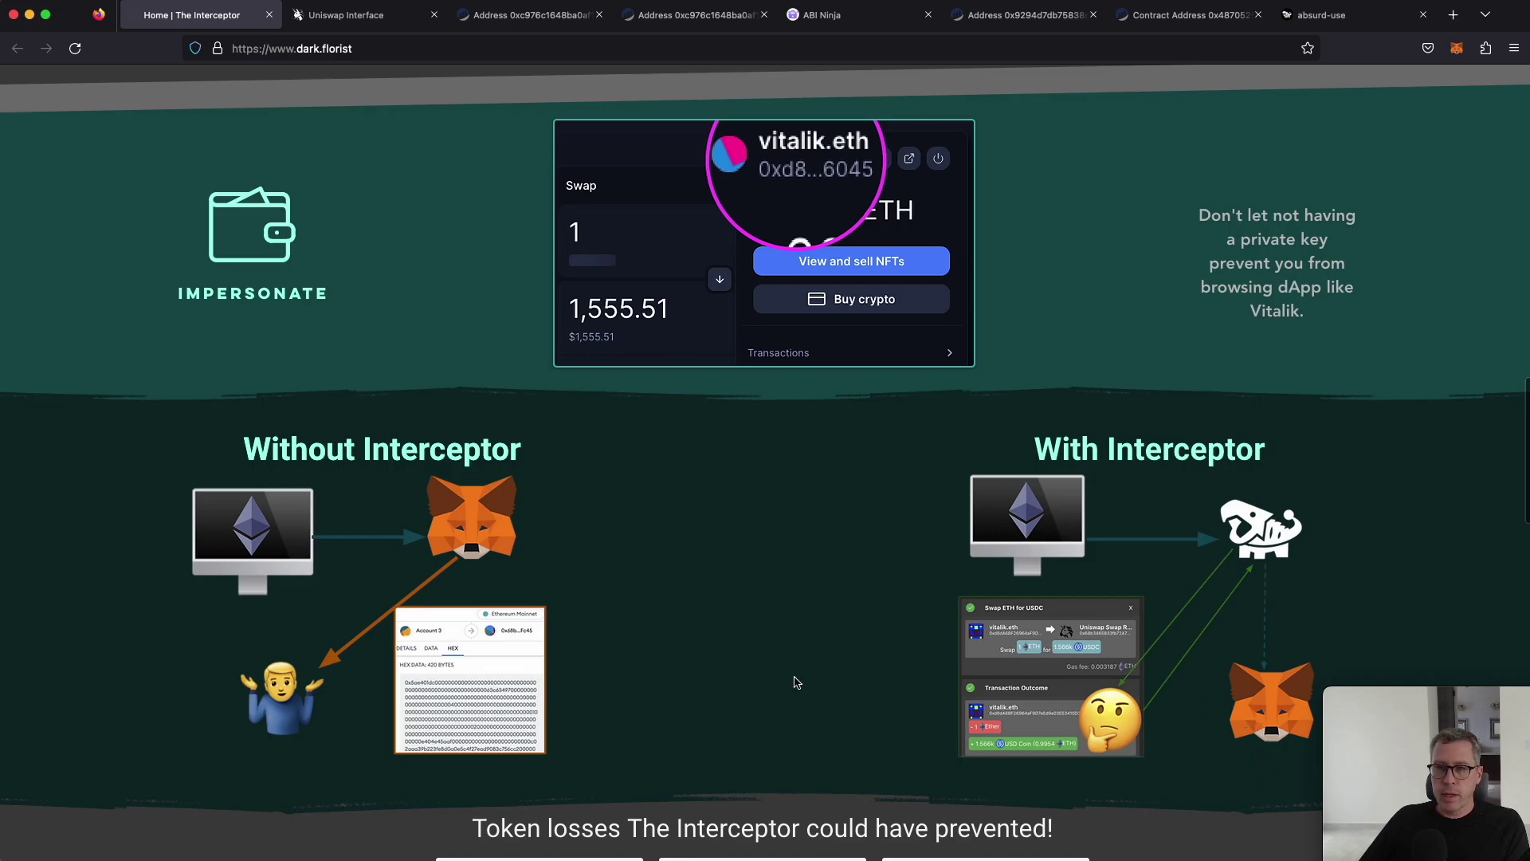
Switch from The Interceptor homepage to the open Uniswap Interface tab
scroll(717, 614, up, 1)
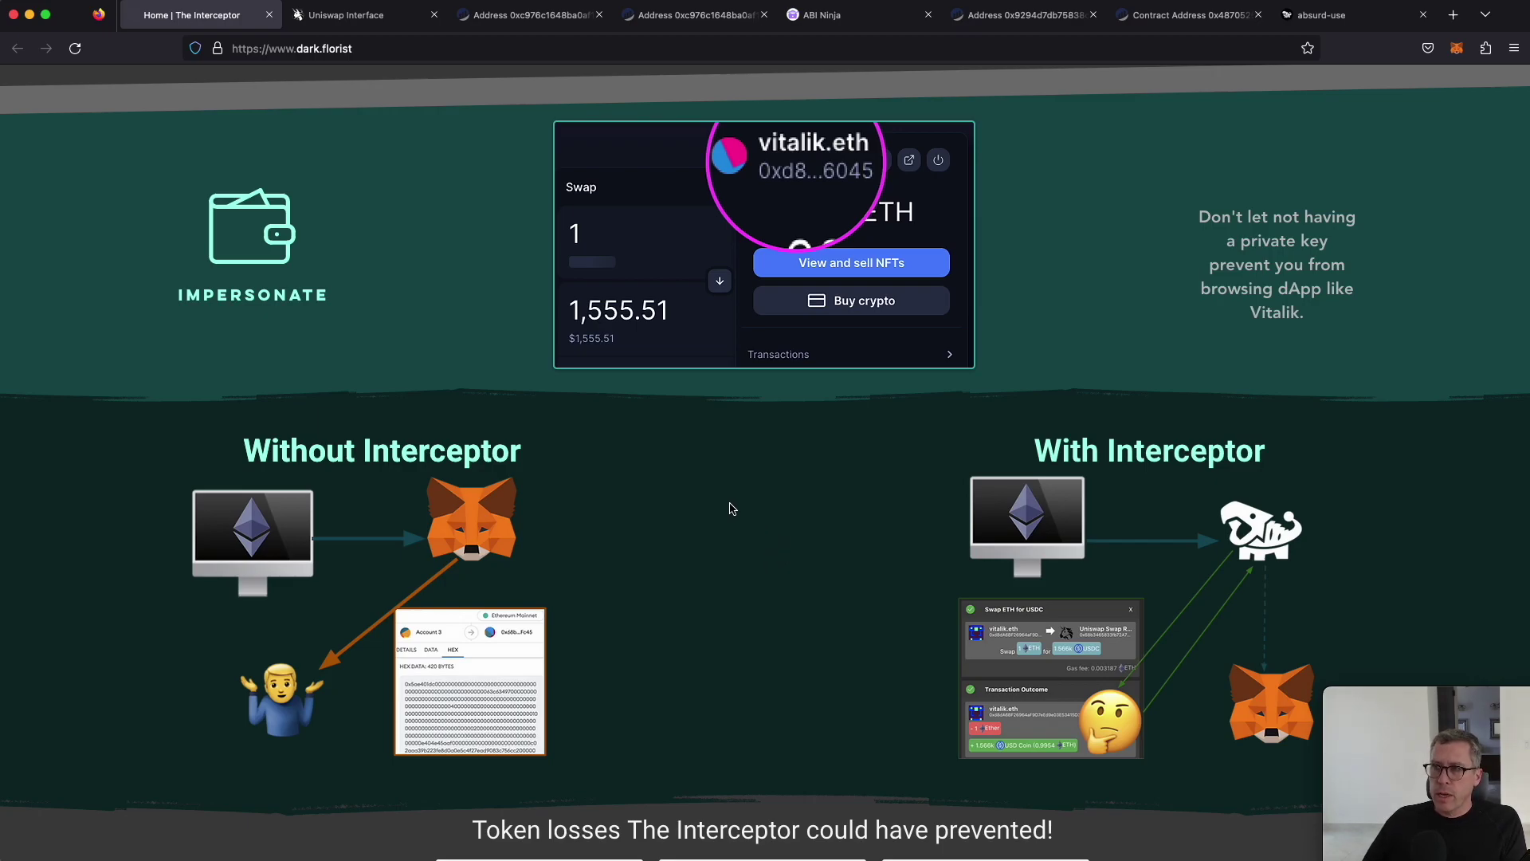
key(ctrl+Tab)
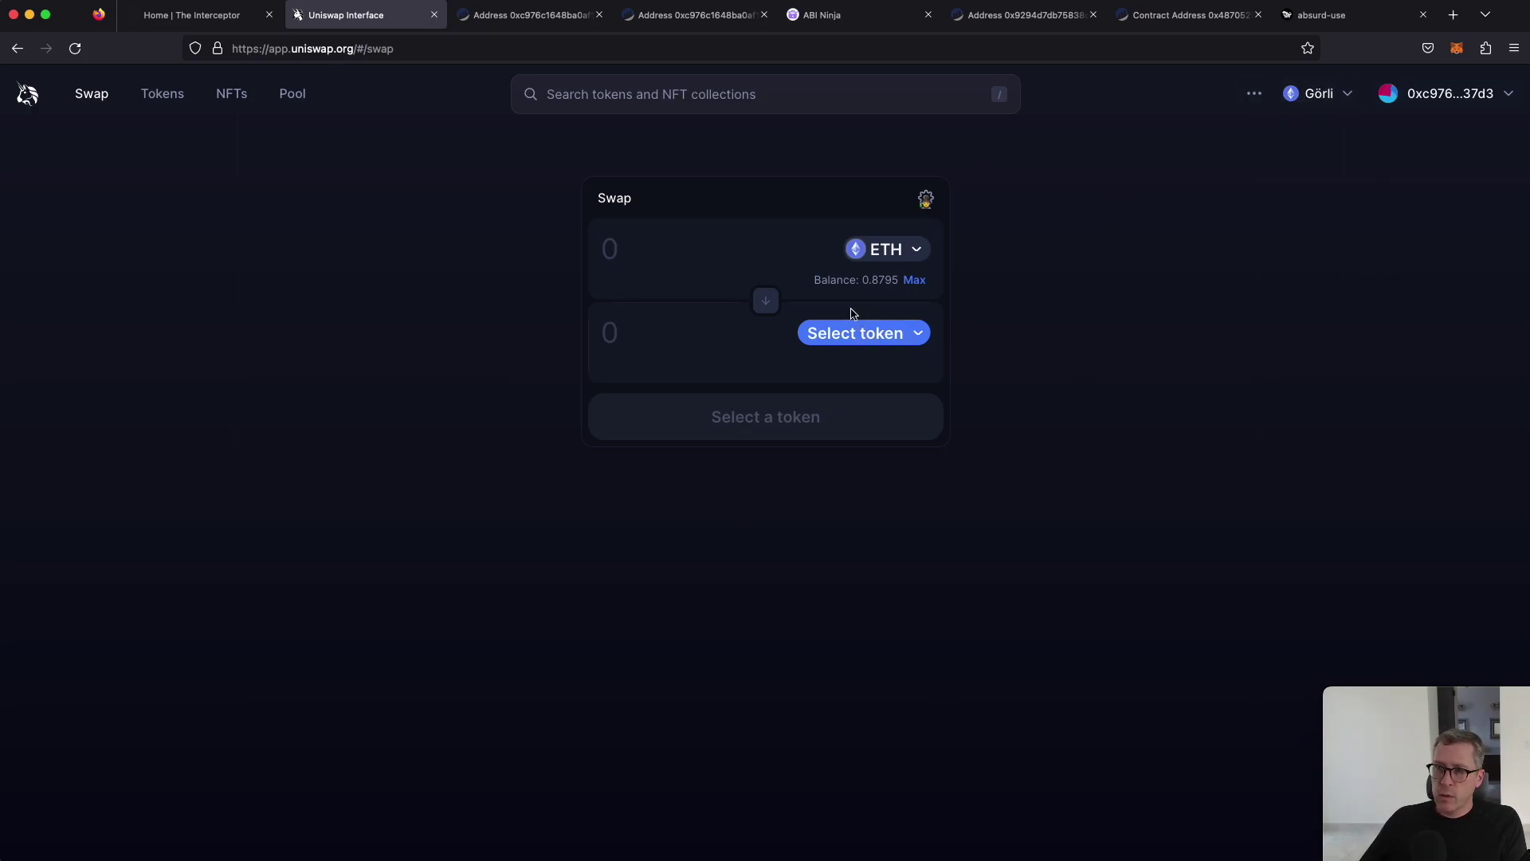
Enter 0.1 ETH to sell and choose Uniswap (UNI) as the token to receive
click(654, 255)
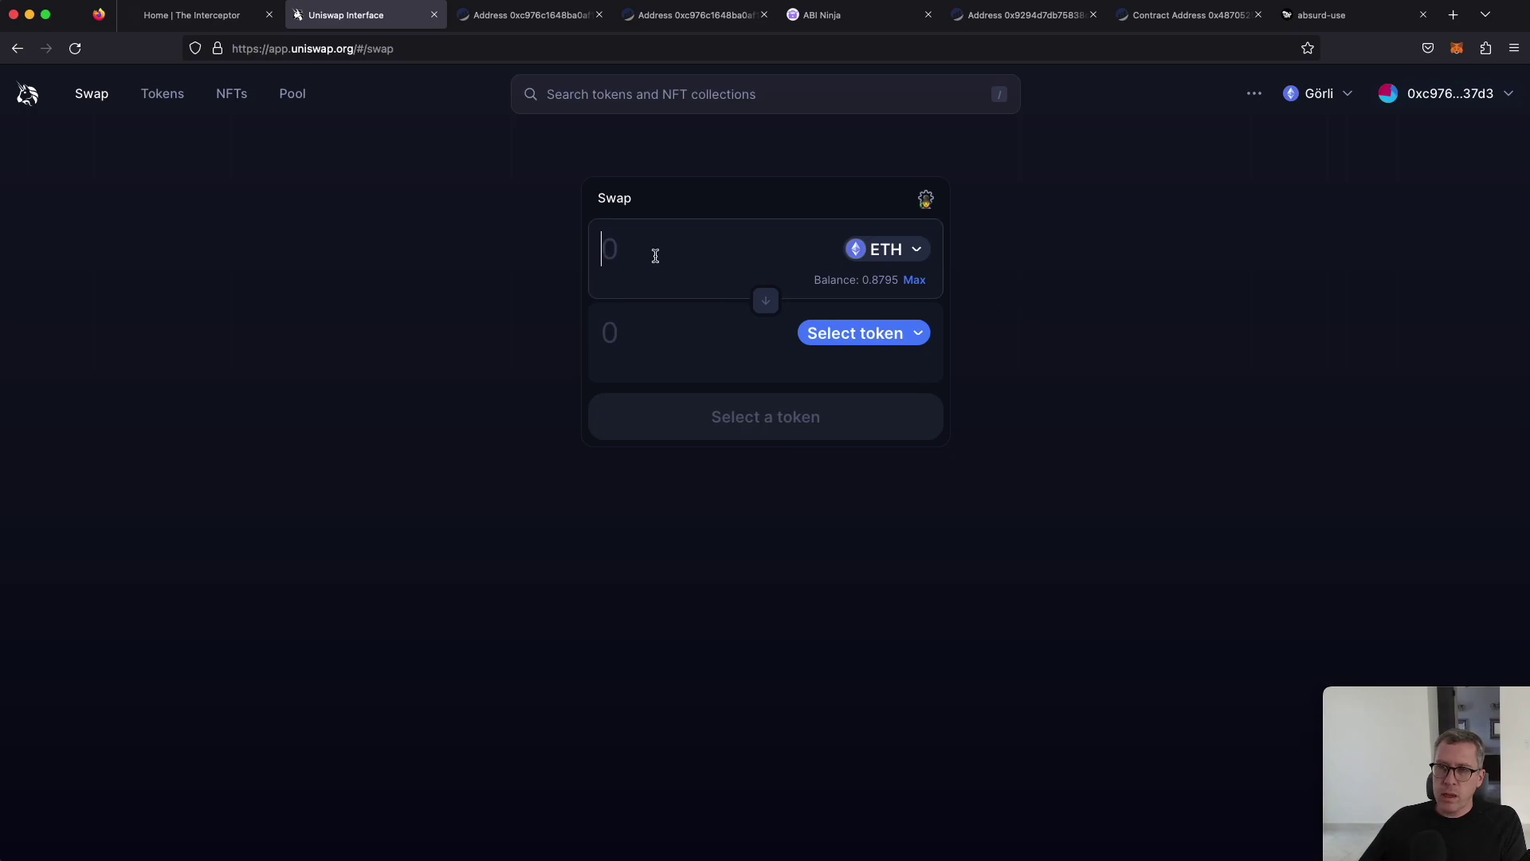
text(0.1)
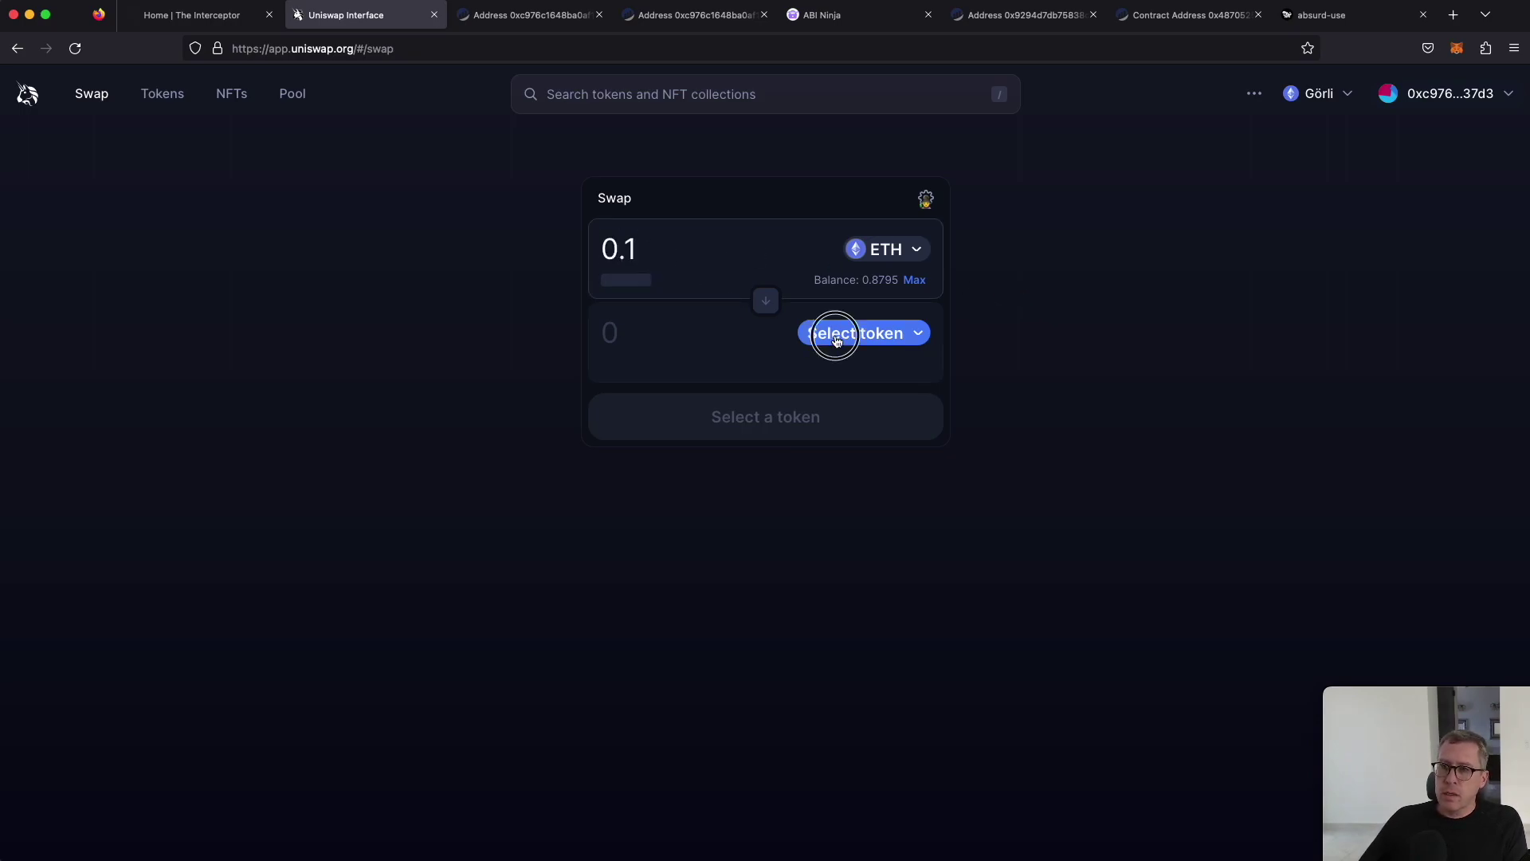
click(833, 333)
click(718, 457)
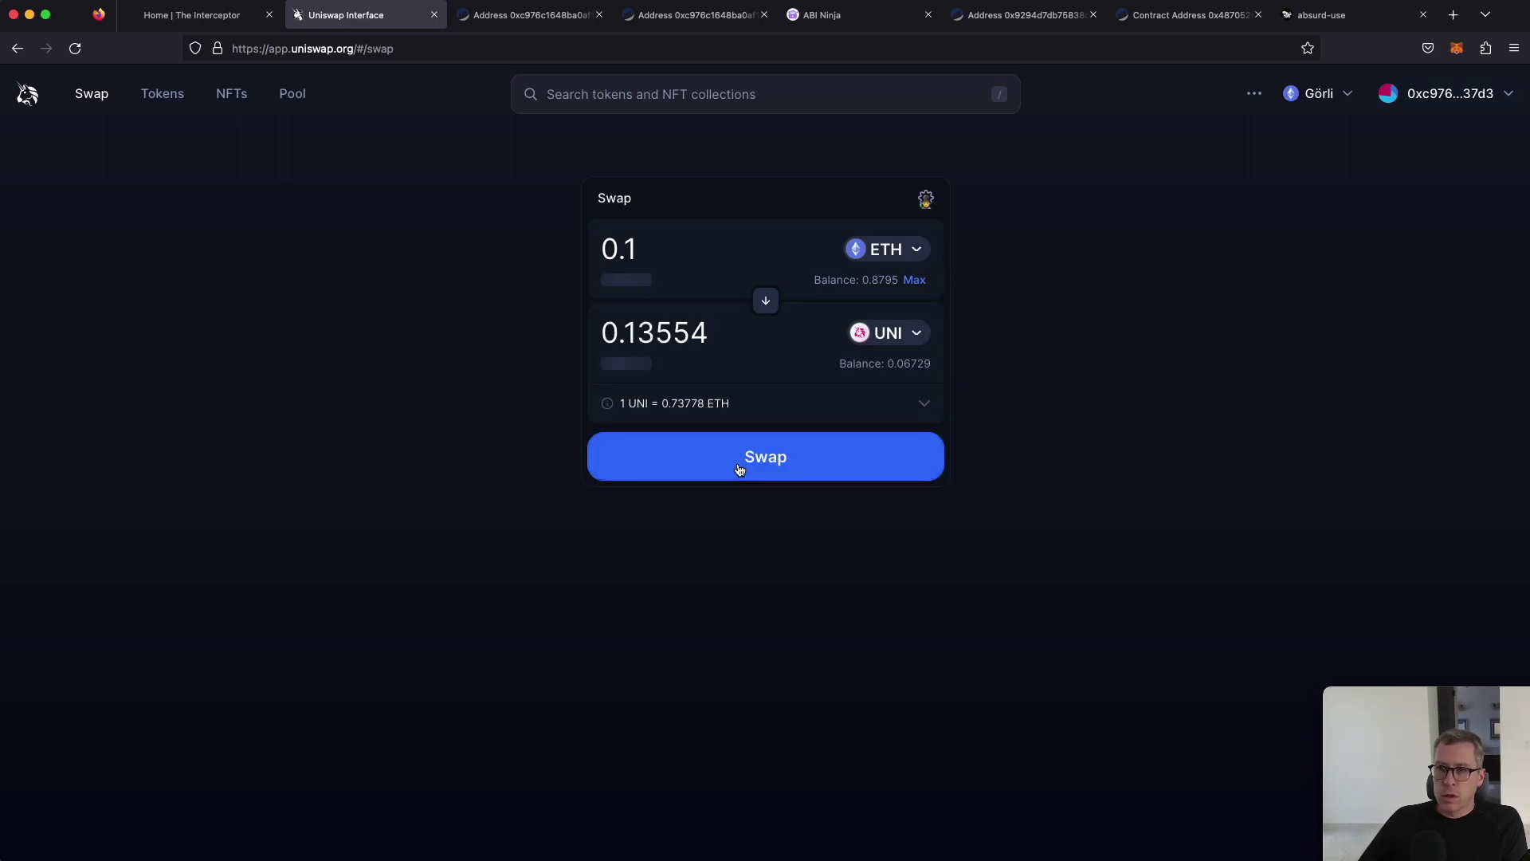
Submit the swap and review MetaMask's estimated gas fee and 0.1 total amount
click(756, 470)
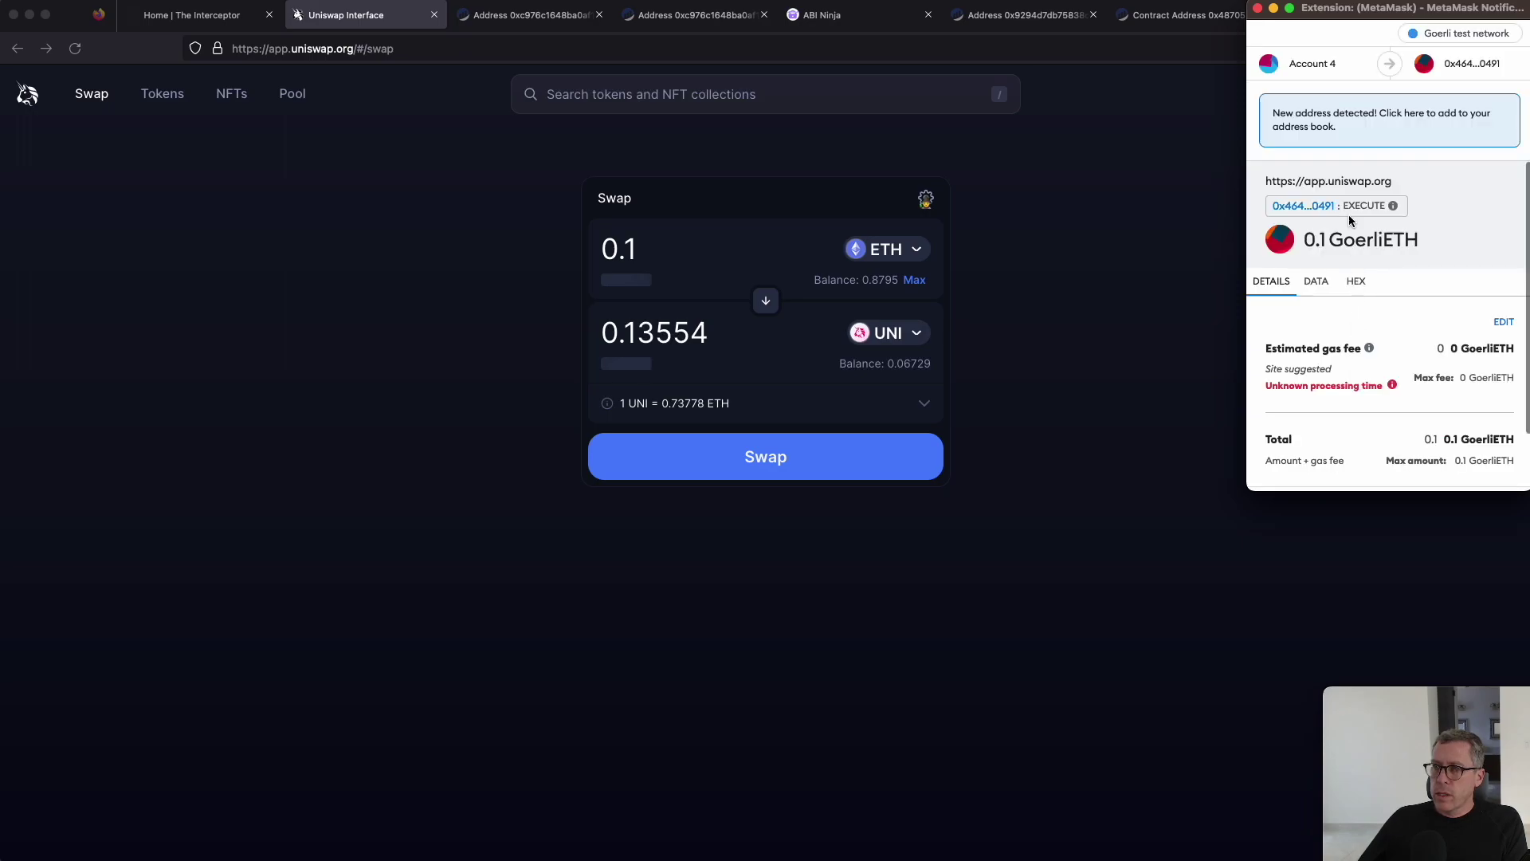
scroll(1360, 317, down, 3)
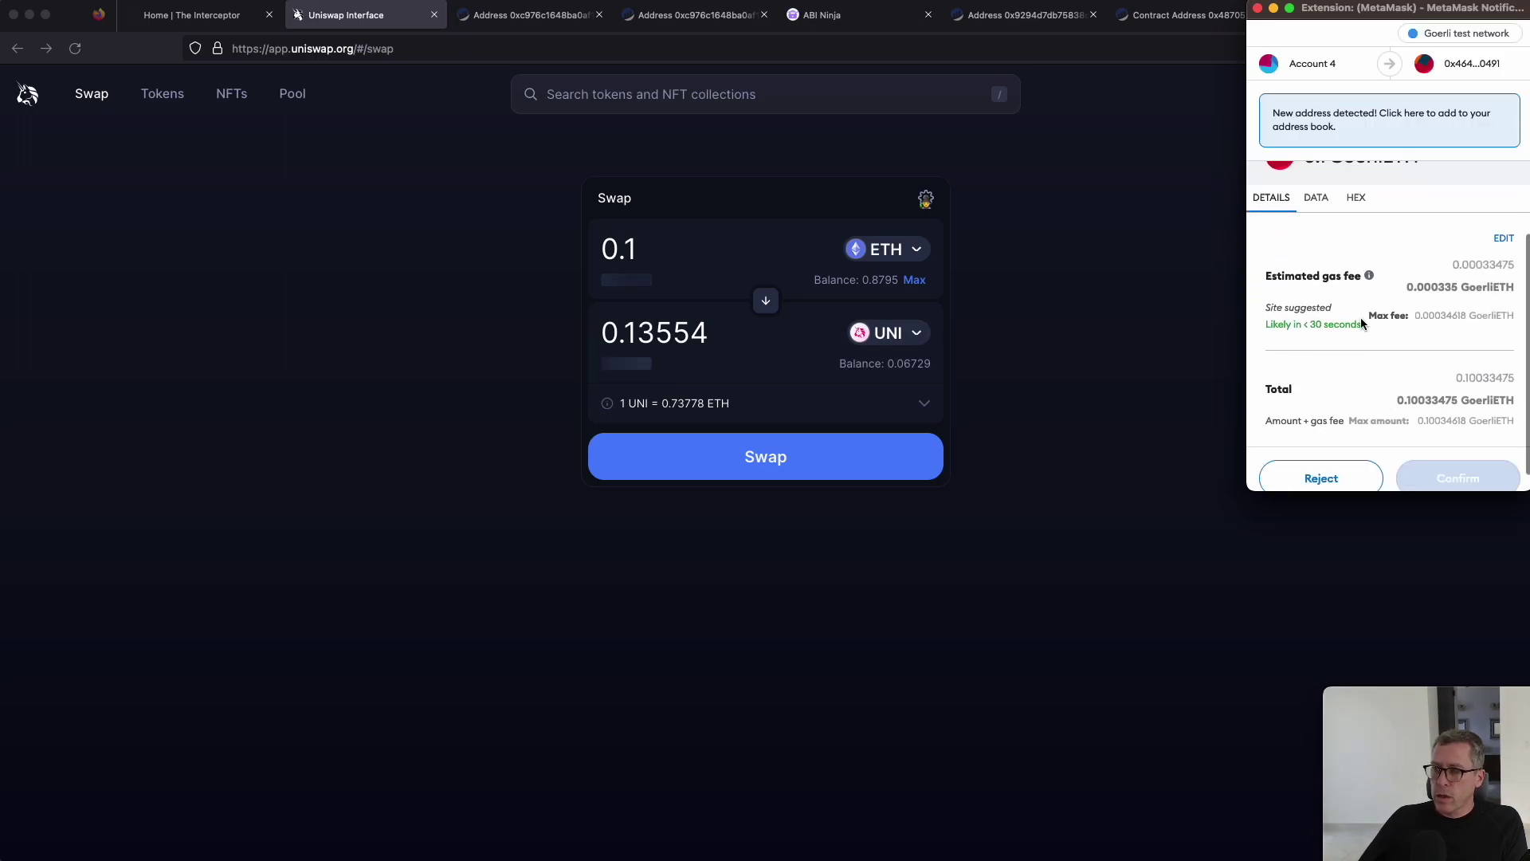
drag(1514, 269, 1417, 269)
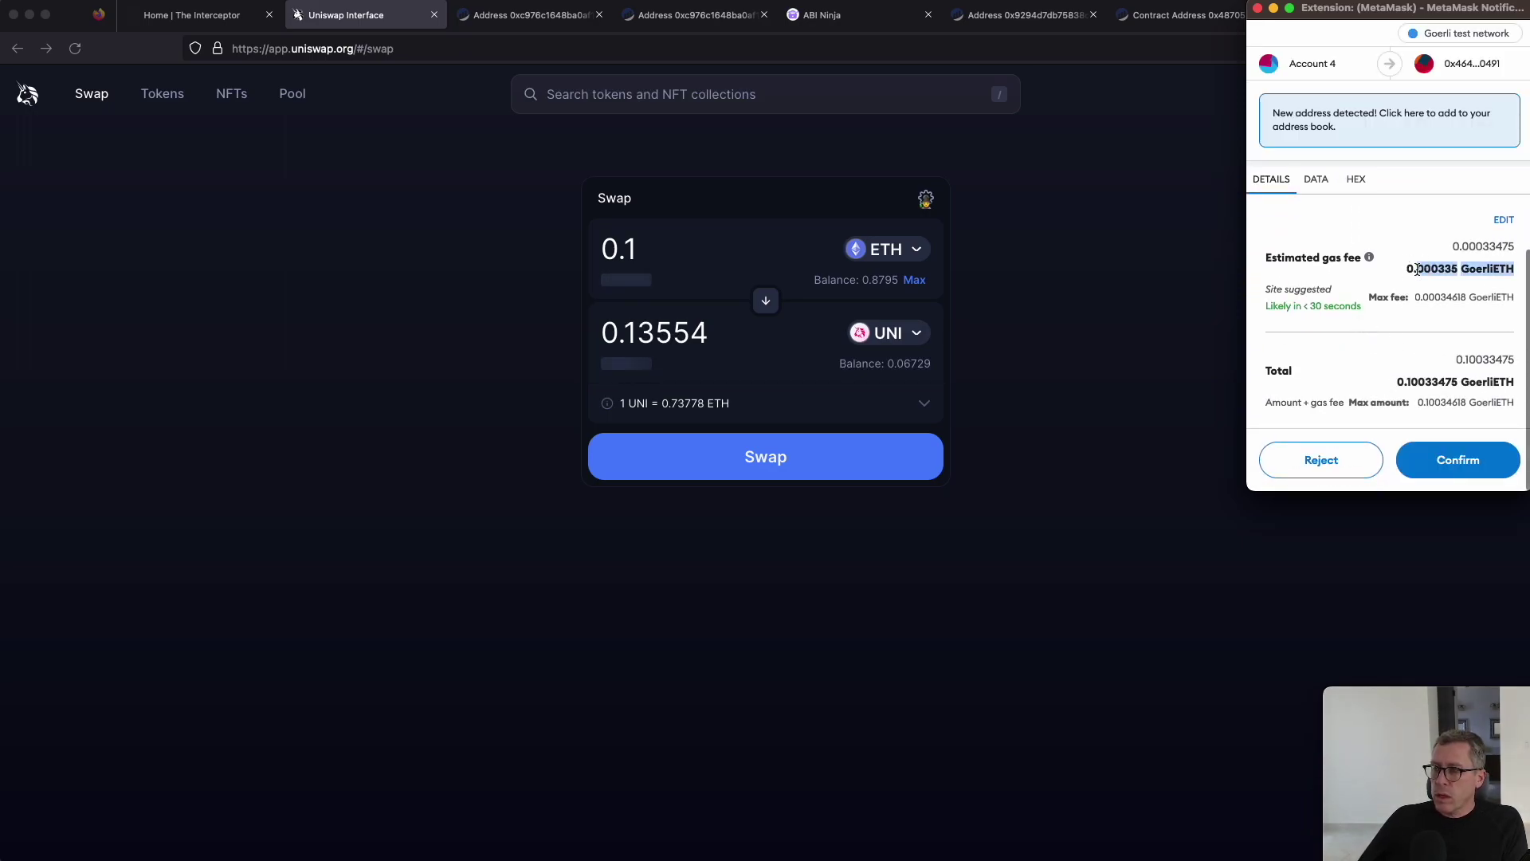
drag(1396, 381, 1411, 381)
scroll(1447, 390, up, 3)
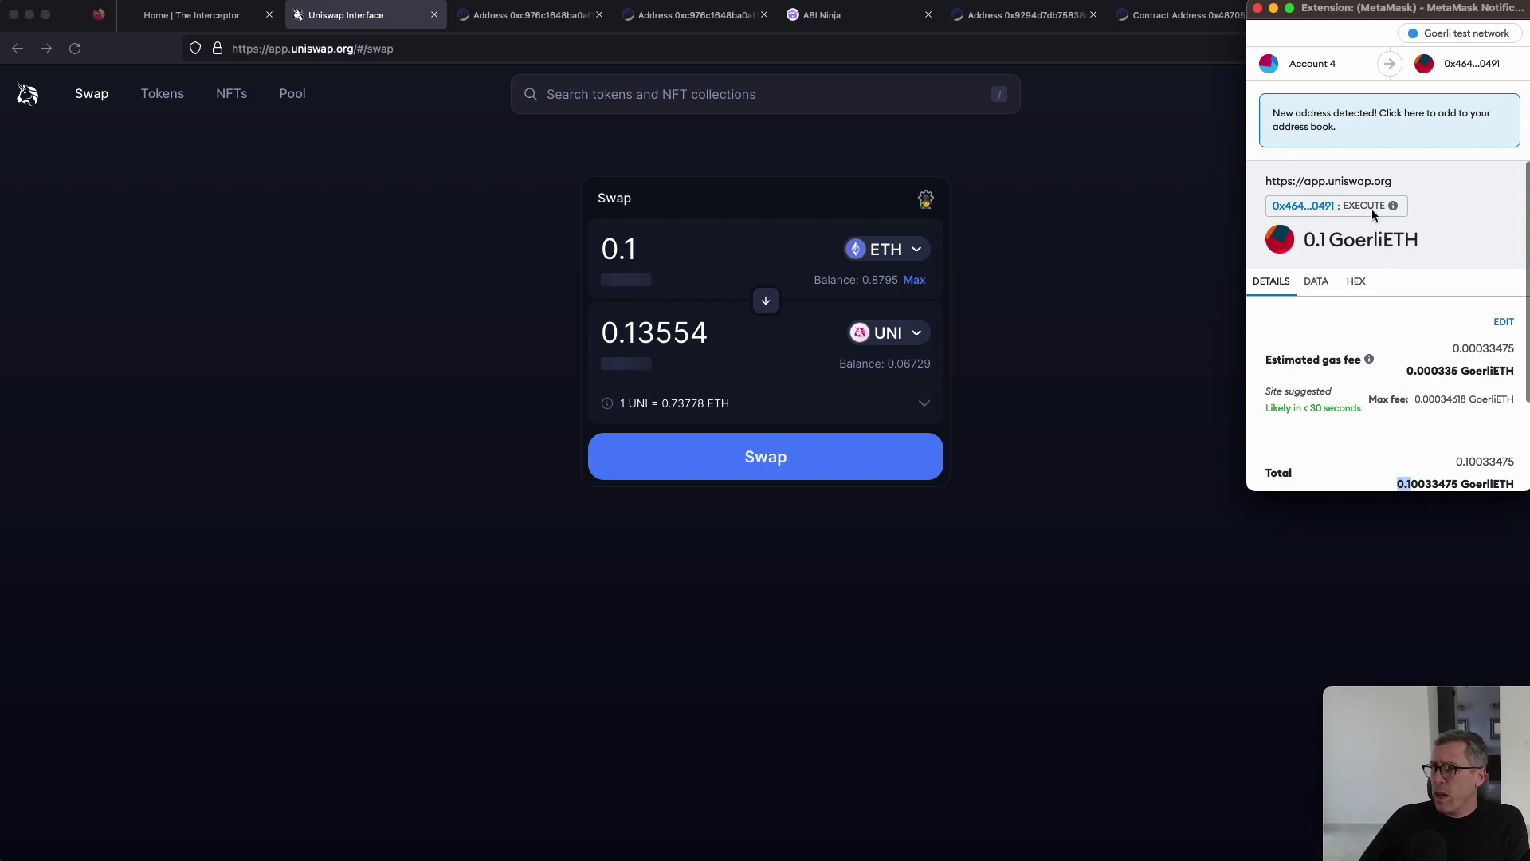
Inspect the EXECUTE call's decoded transaction data and its input parameters
double_click(1365, 205)
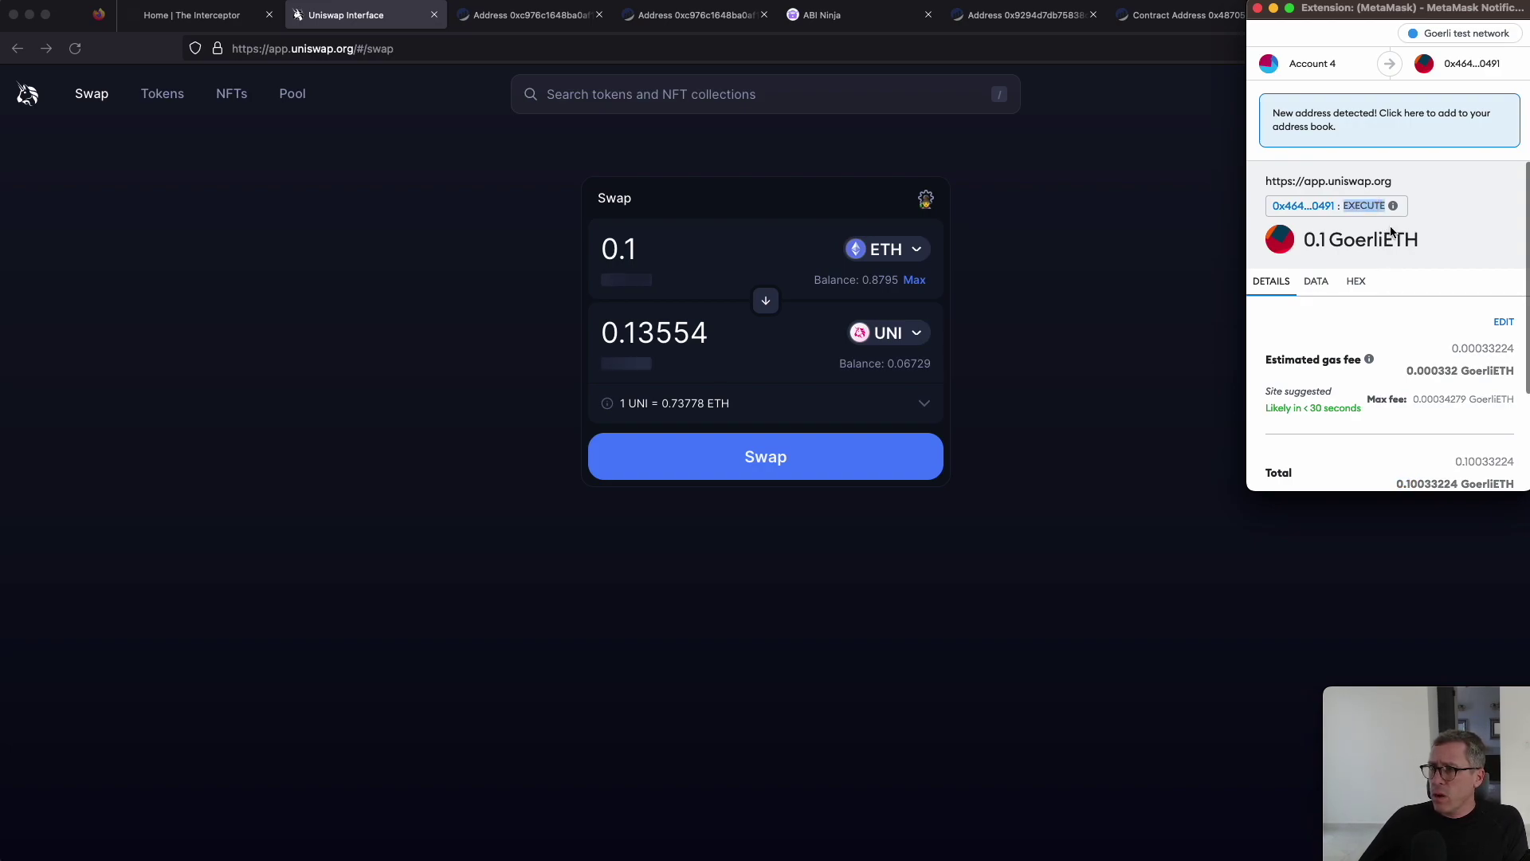
click(1315, 281)
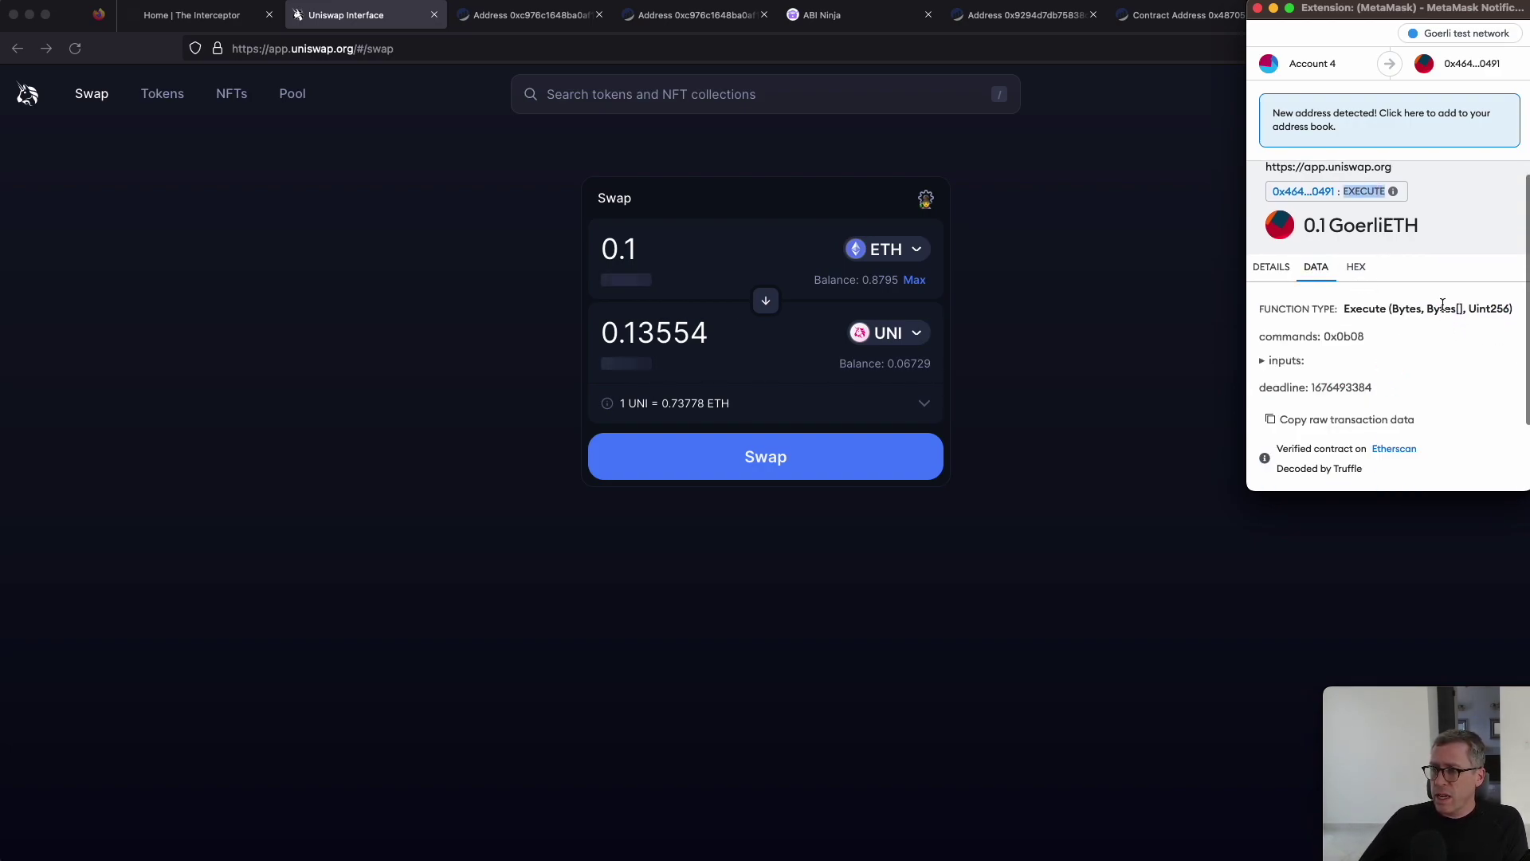
scroll(1355, 311, down, 1)
click(1338, 316)
scroll(1407, 340, down, 5)
scroll(1406, 340, down, 3)
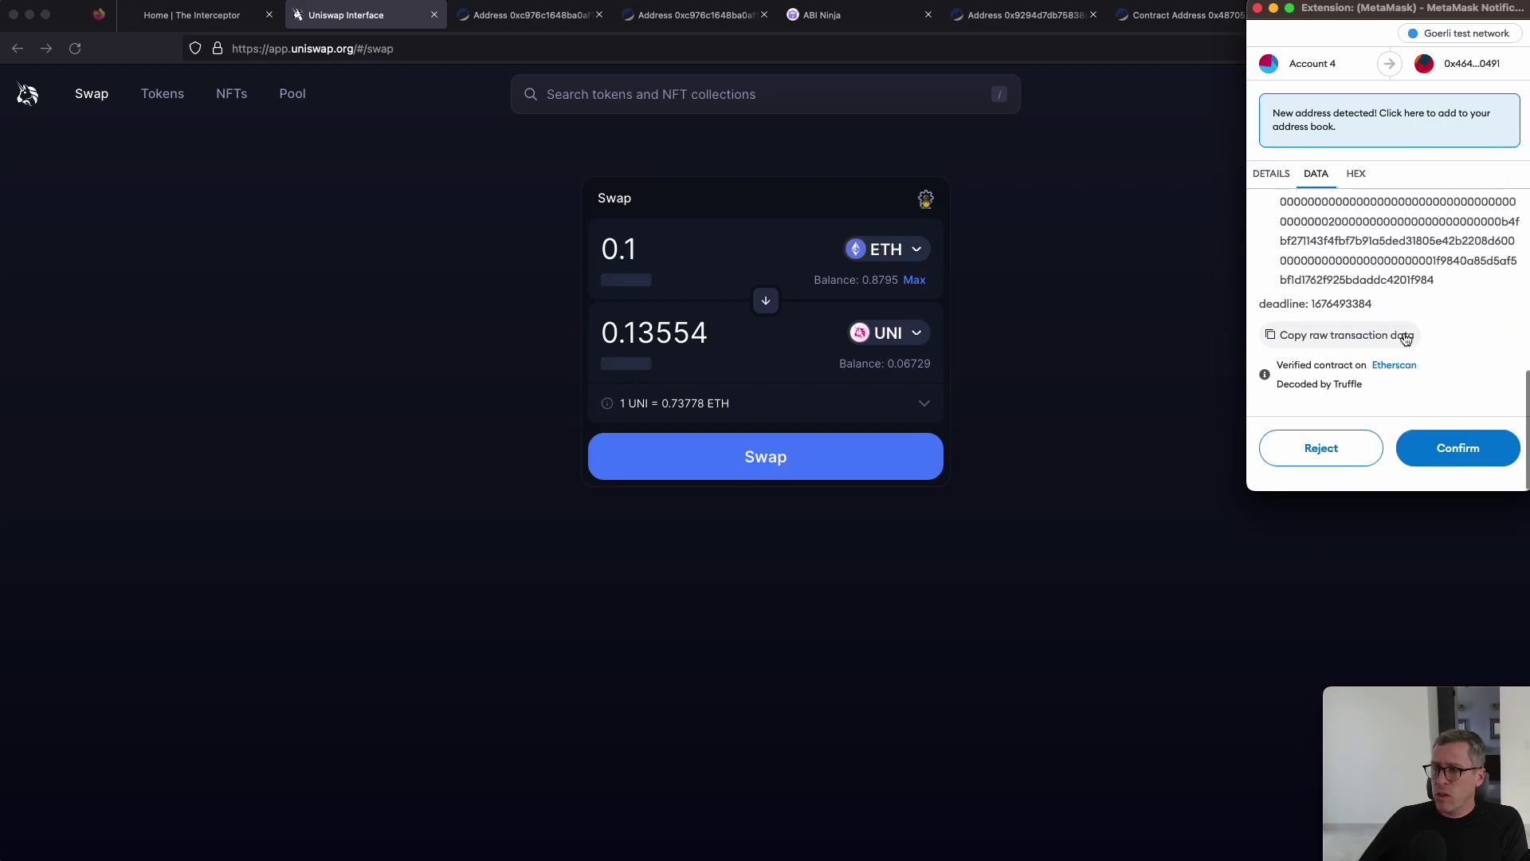
scroll(1403, 338, up, 10)
scroll(1410, 359, down, 10)
scroll(1402, 382, up, 10)
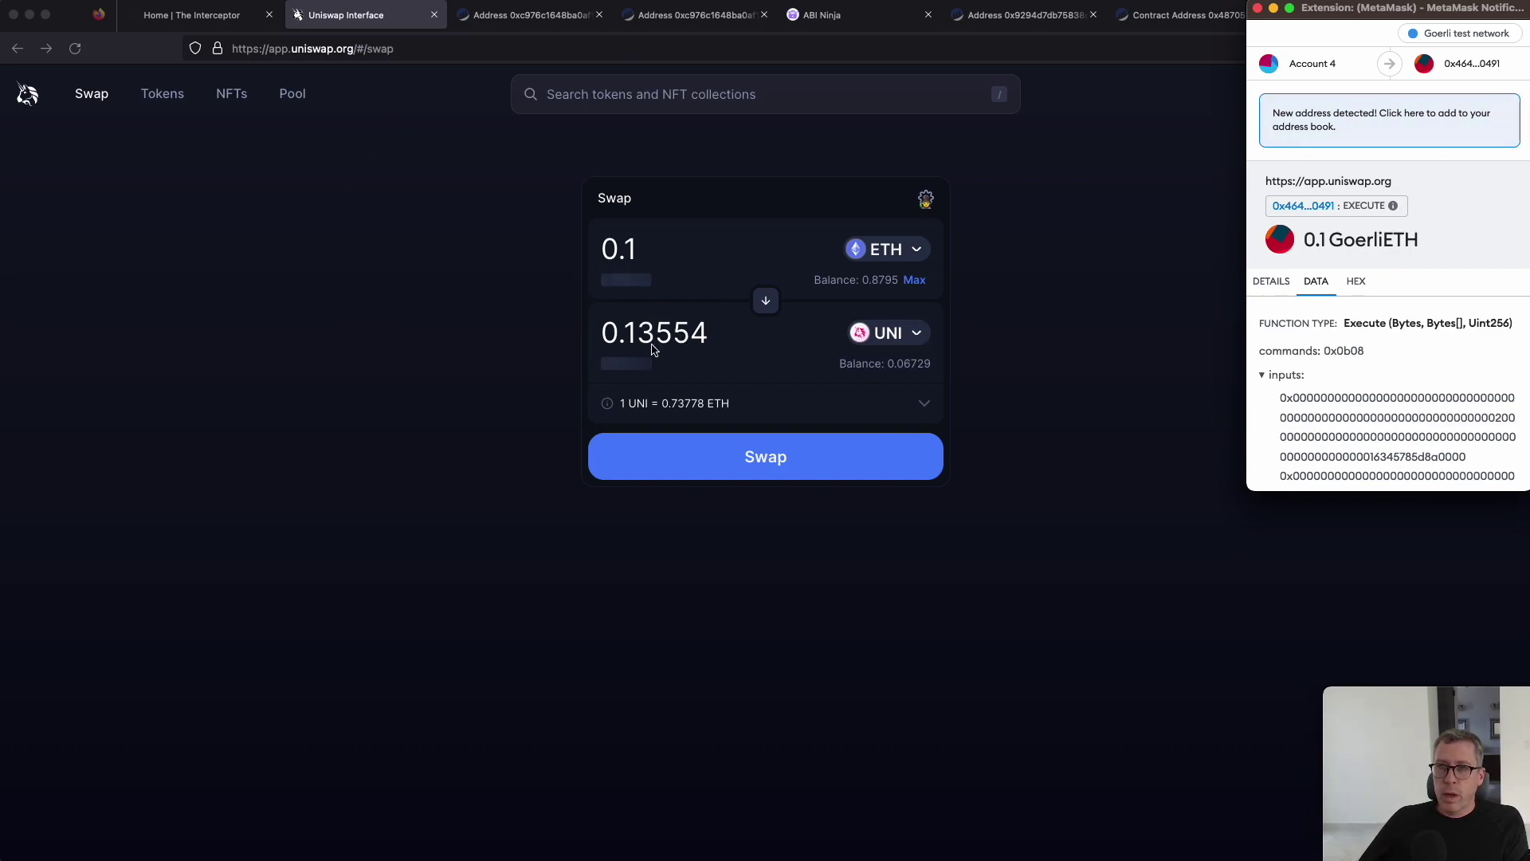
click(494, 330)
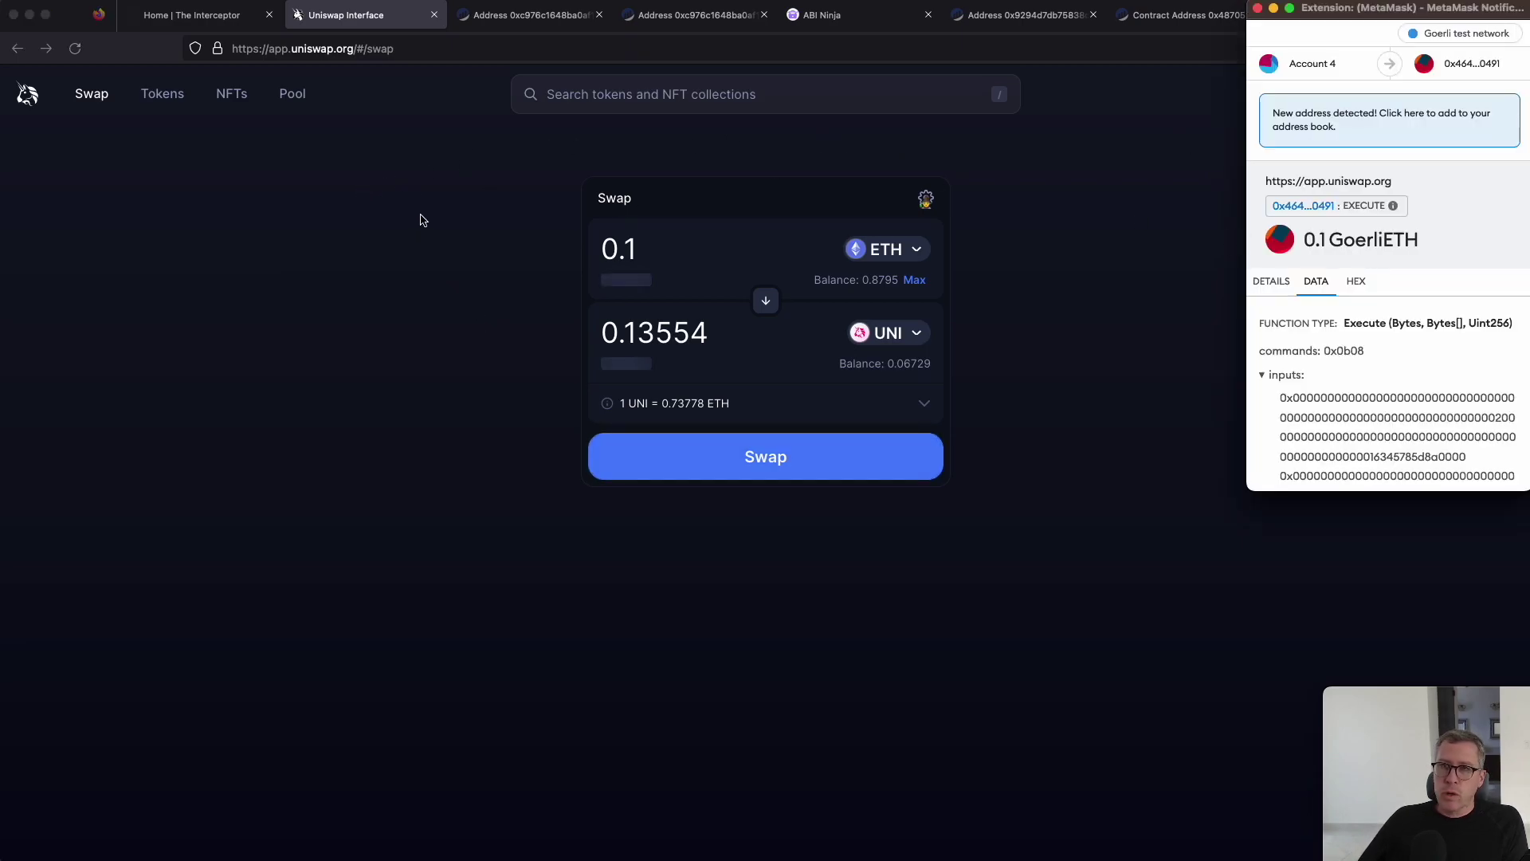
click(361, 293)
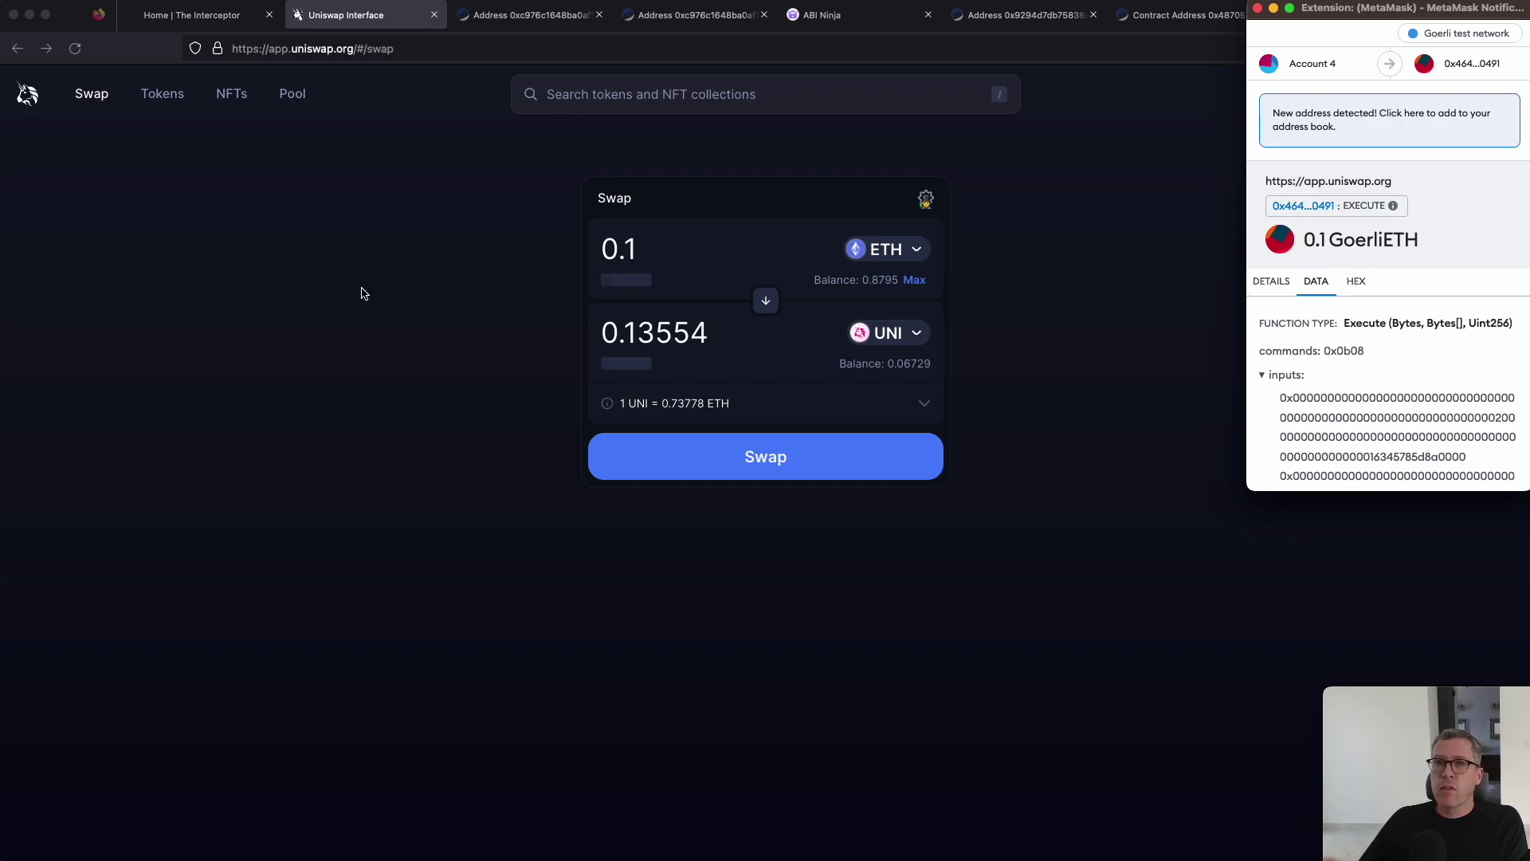
Check the receiving contract address details, then reject the swap transaction
click(1303, 207)
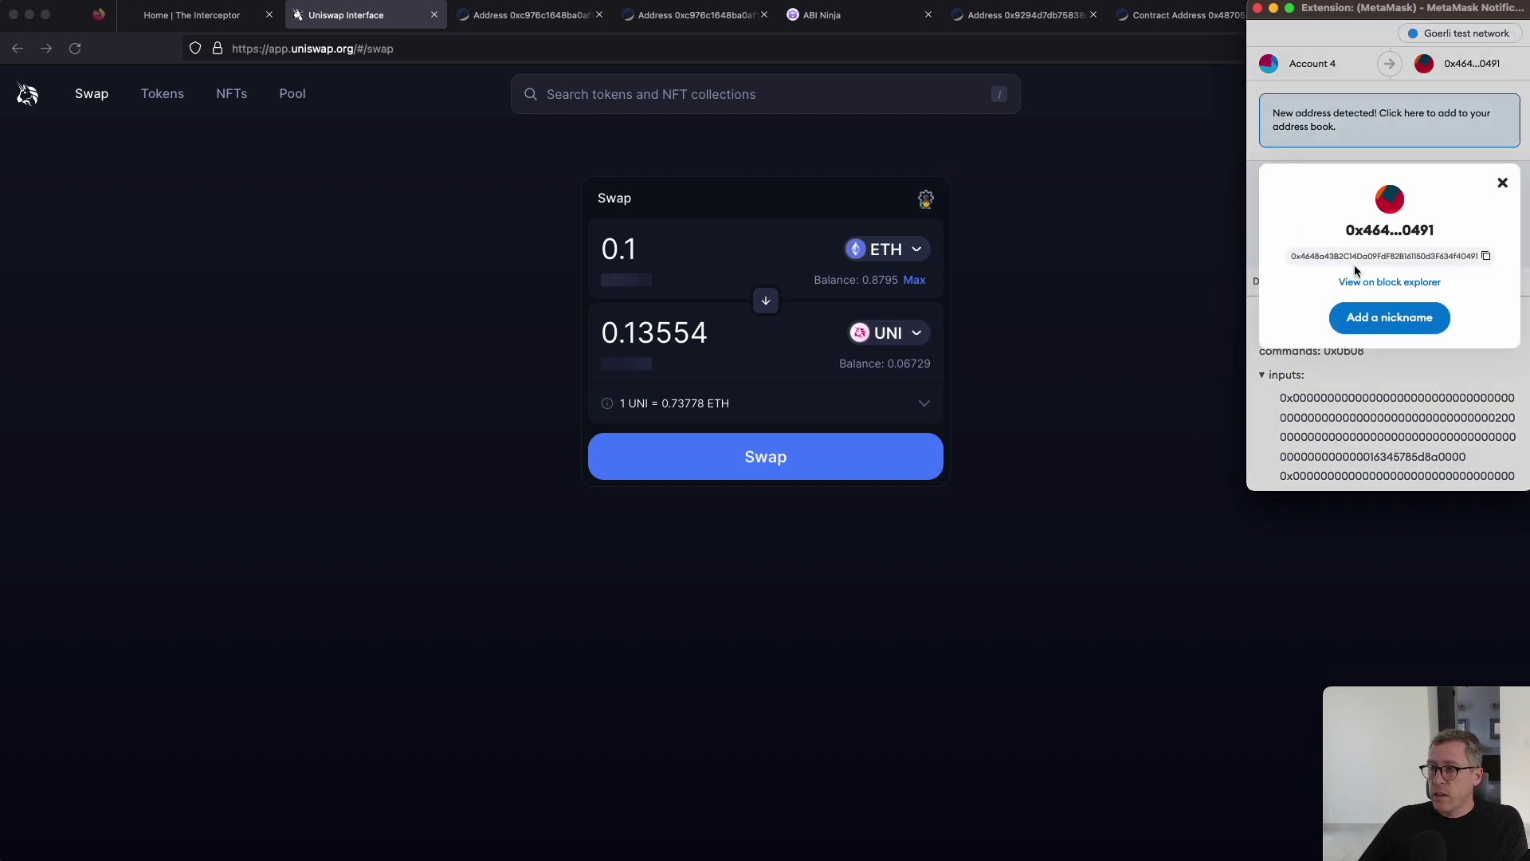
drag(1483, 232, 1502, 182)
click(1439, 329)
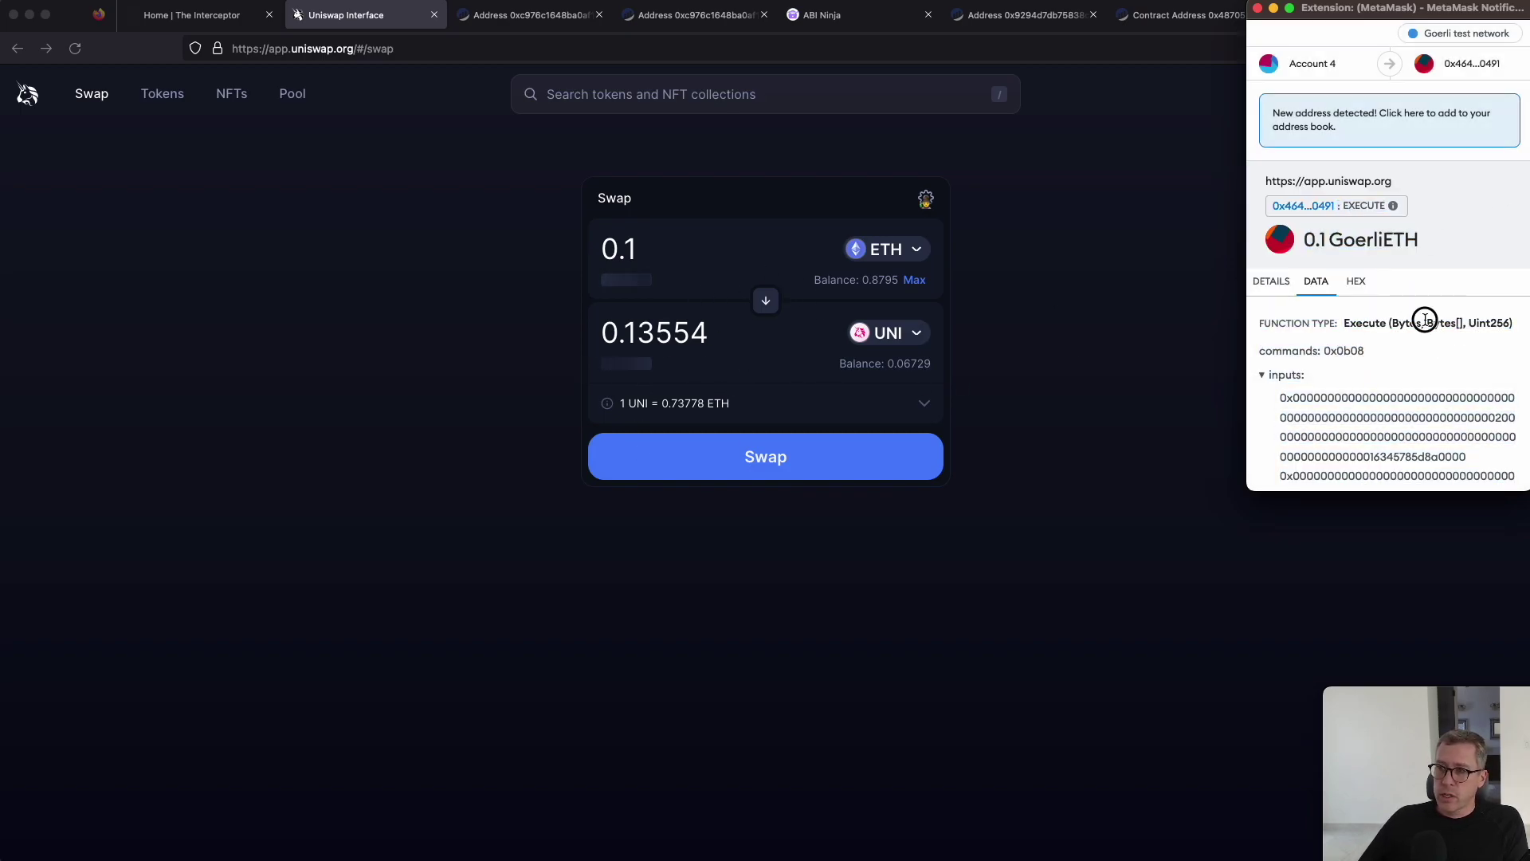
scroll(1370, 383, down, 3)
click(1318, 458)
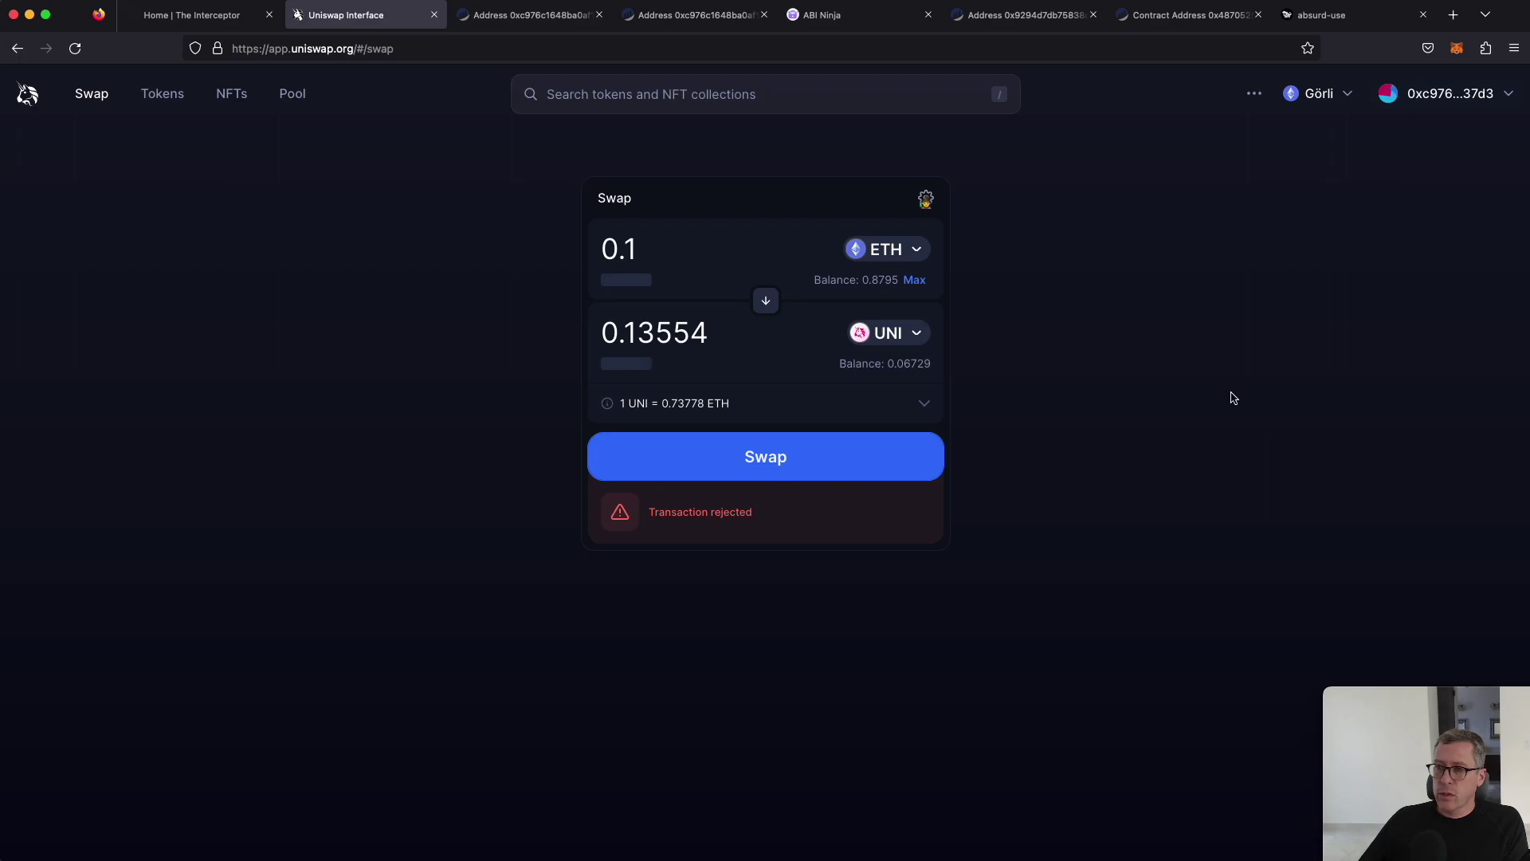
Return to The Interceptor homepage and choose Download for Firefox
click(192, 14)
scroll(795, 358, up, 10)
scroll(794, 358, down, 1)
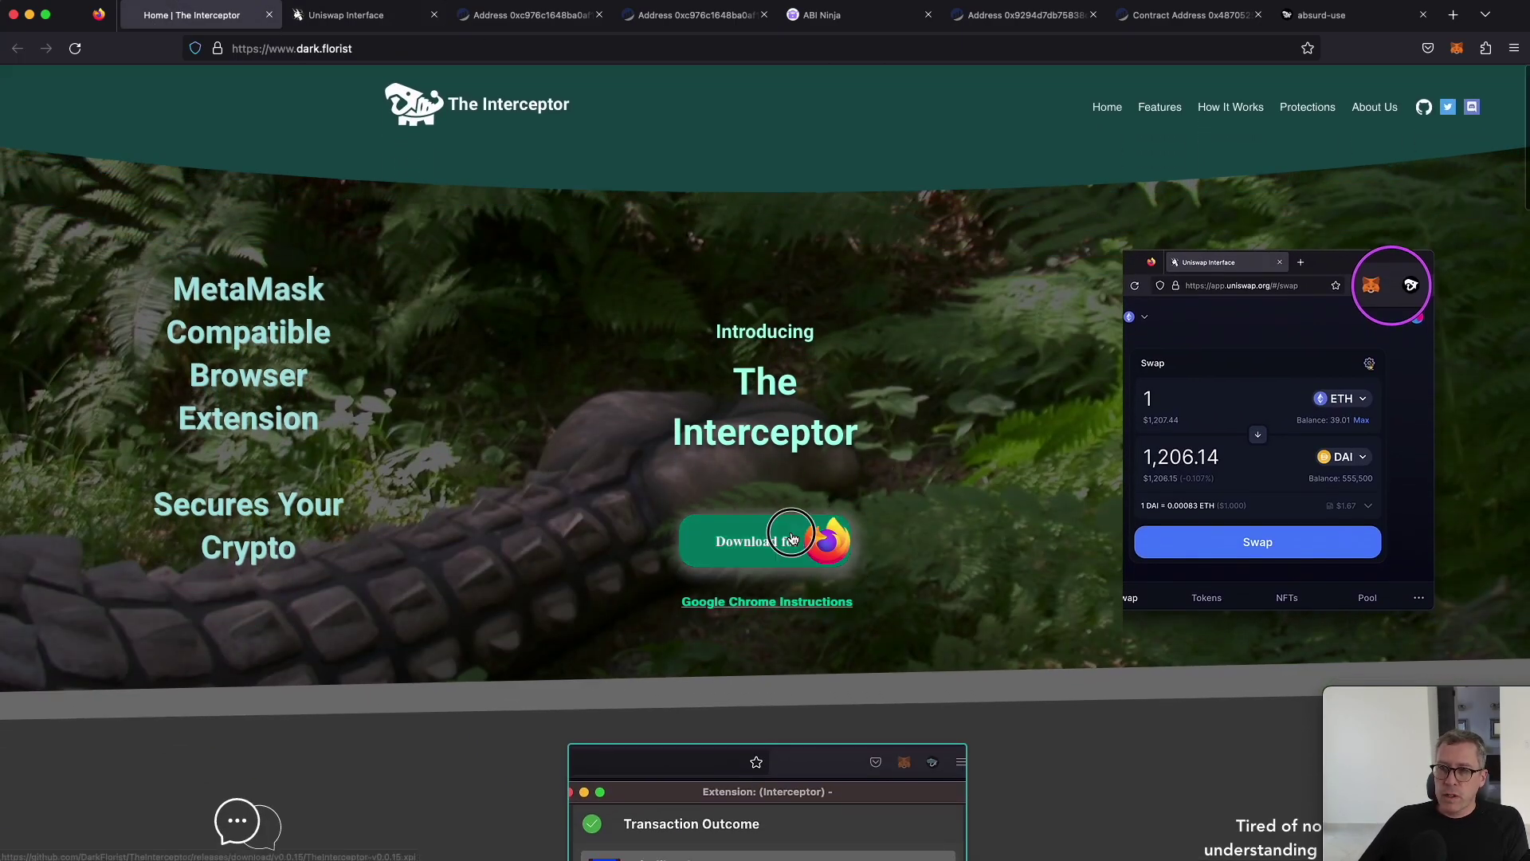
click(757, 541)
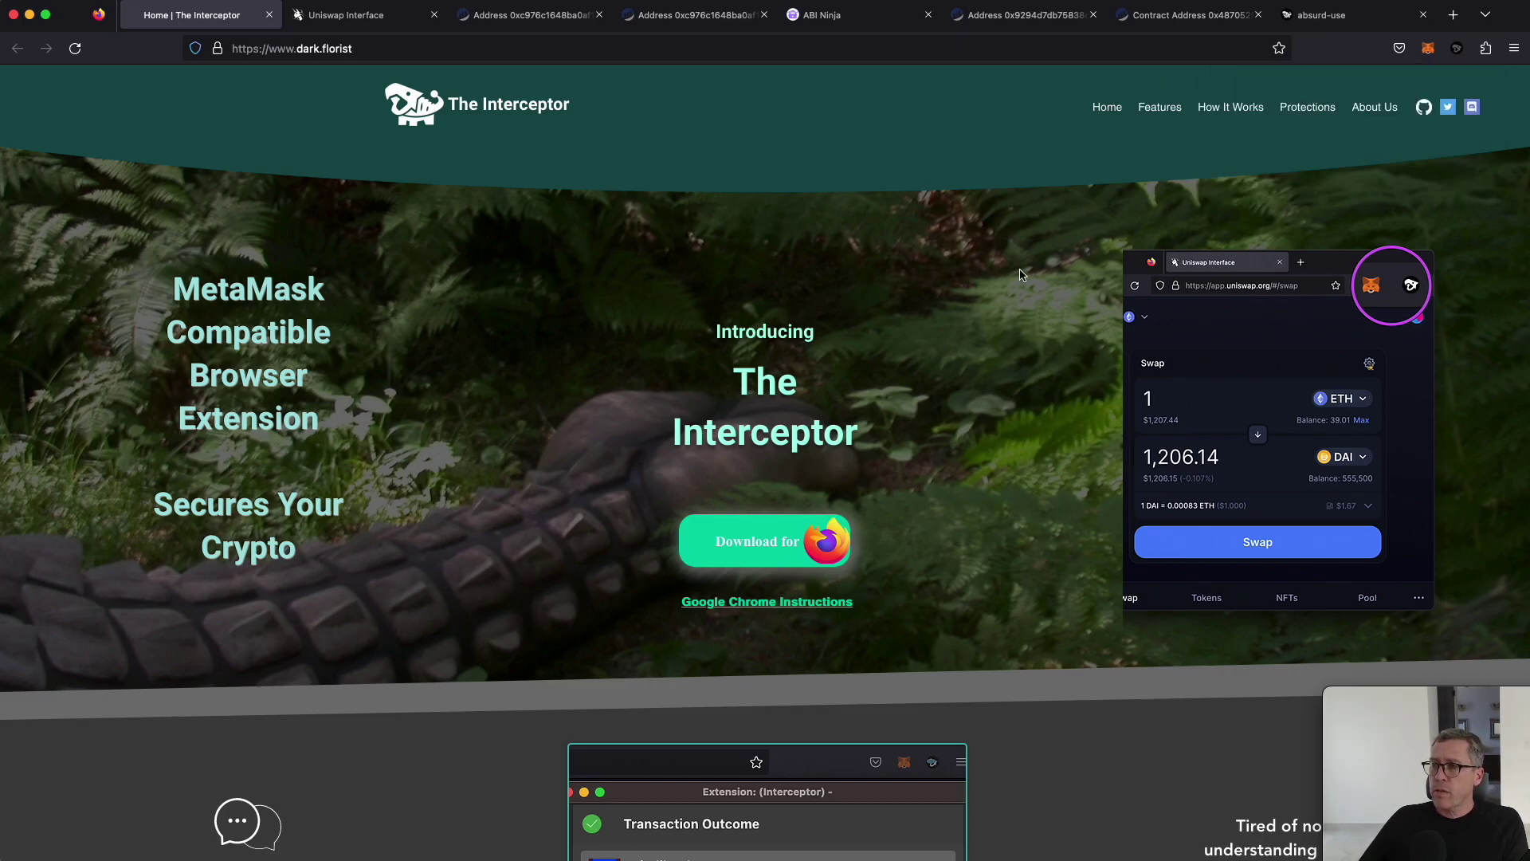
Confirm in The Interceptor popup that it is in Signing mode on Goerli
click(1457, 49)
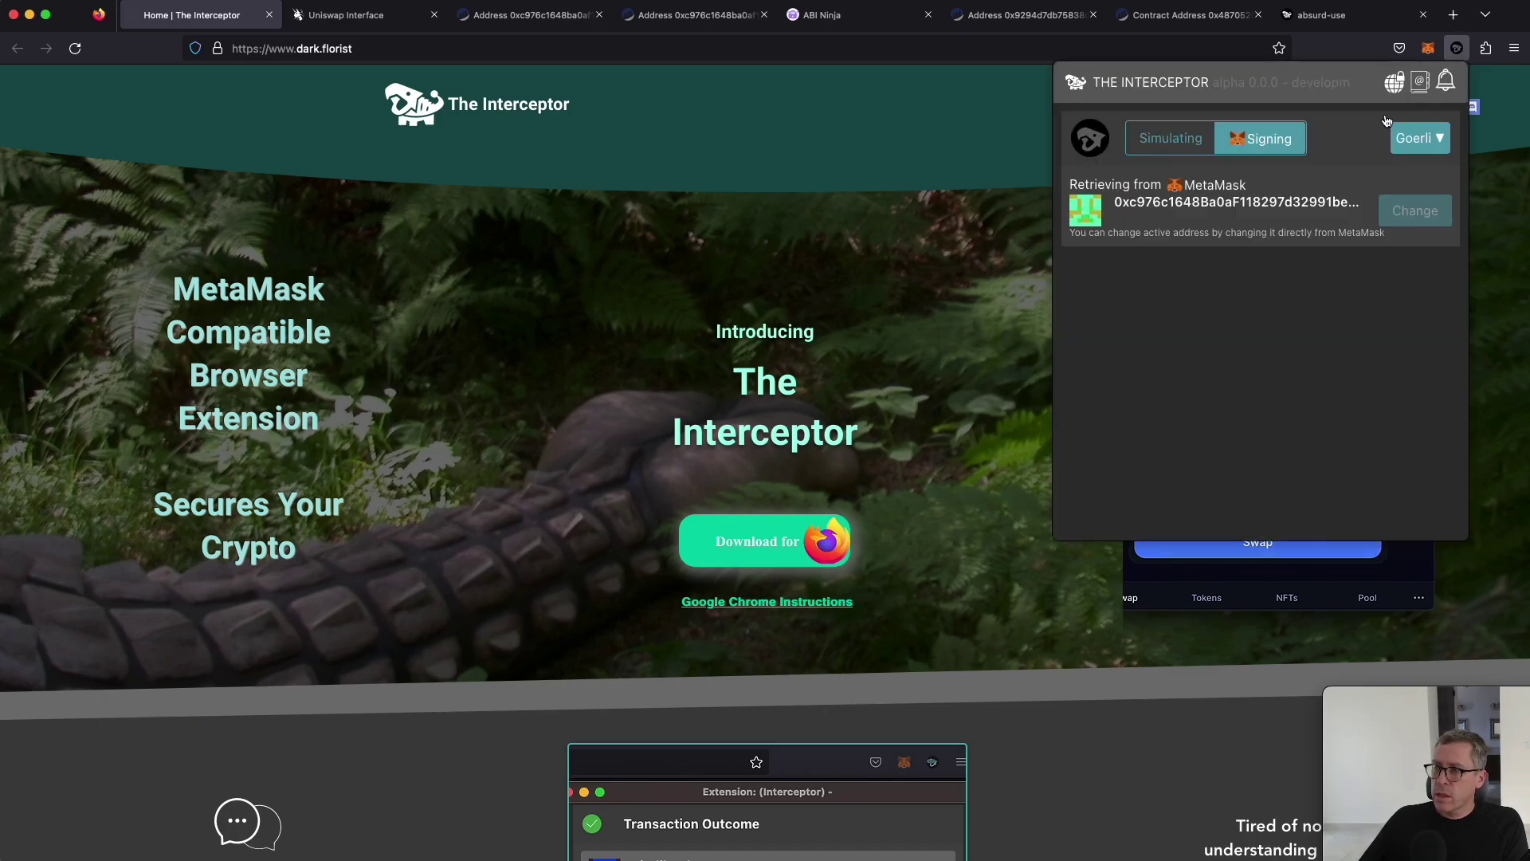
click(1458, 50)
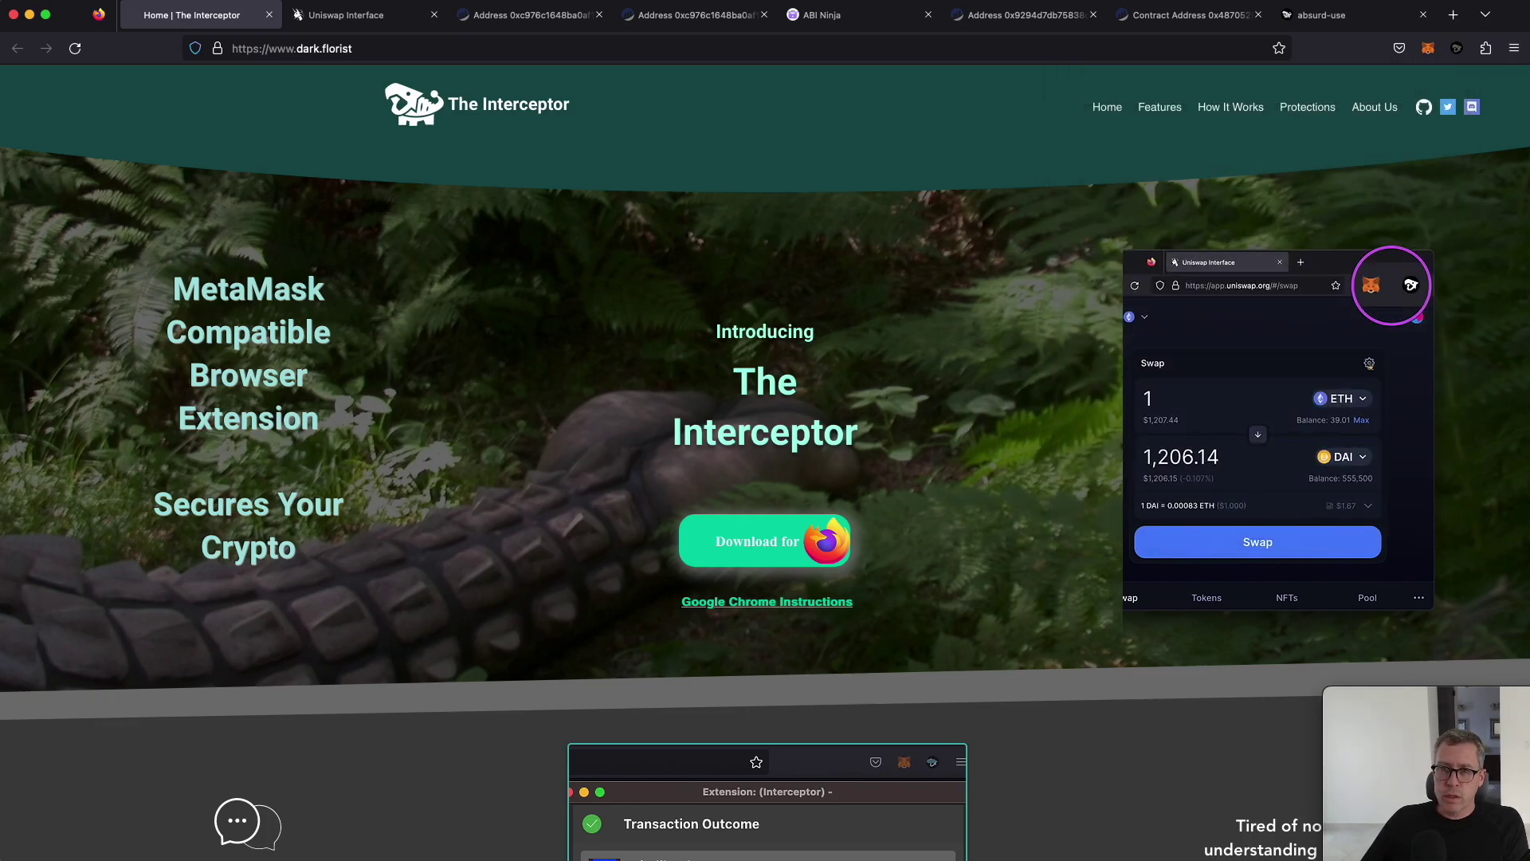
key(ctrl+Tab)
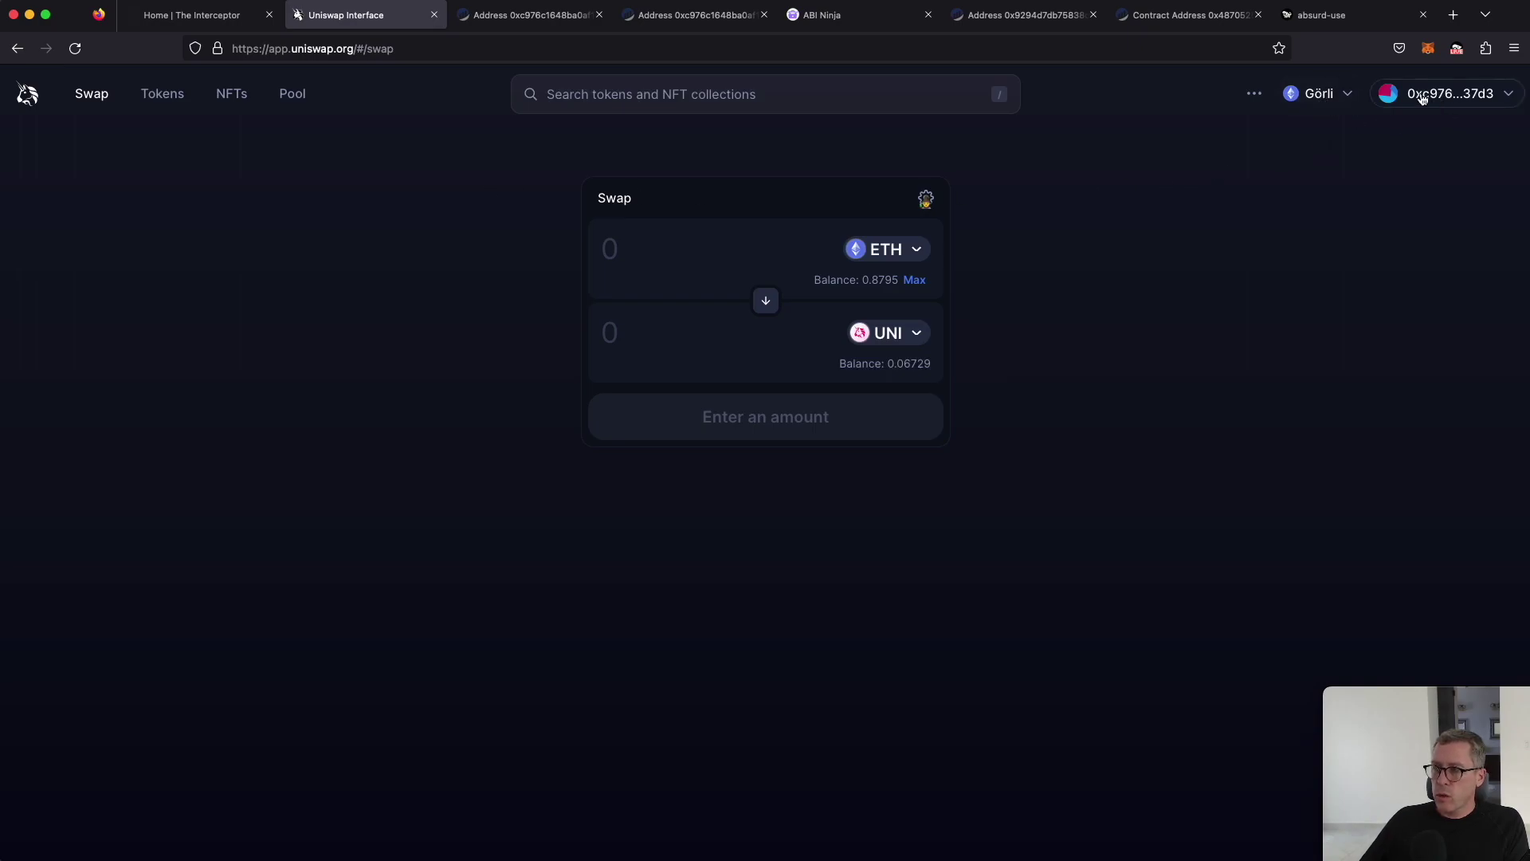
Enter 0.1 ETH to swap for UNI and submit the swap
click(645, 250)
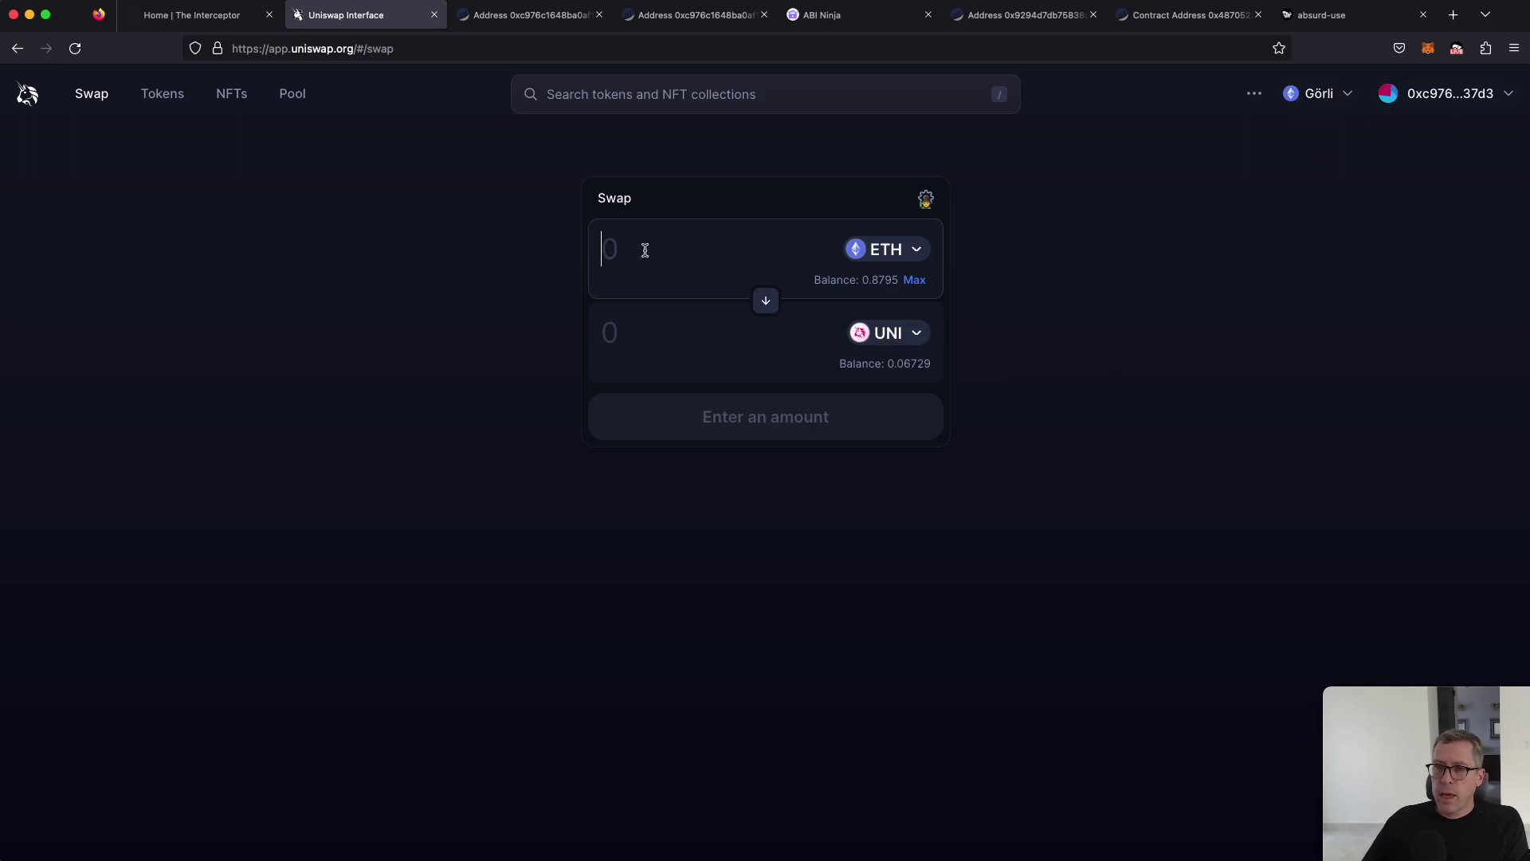
text(0.1)
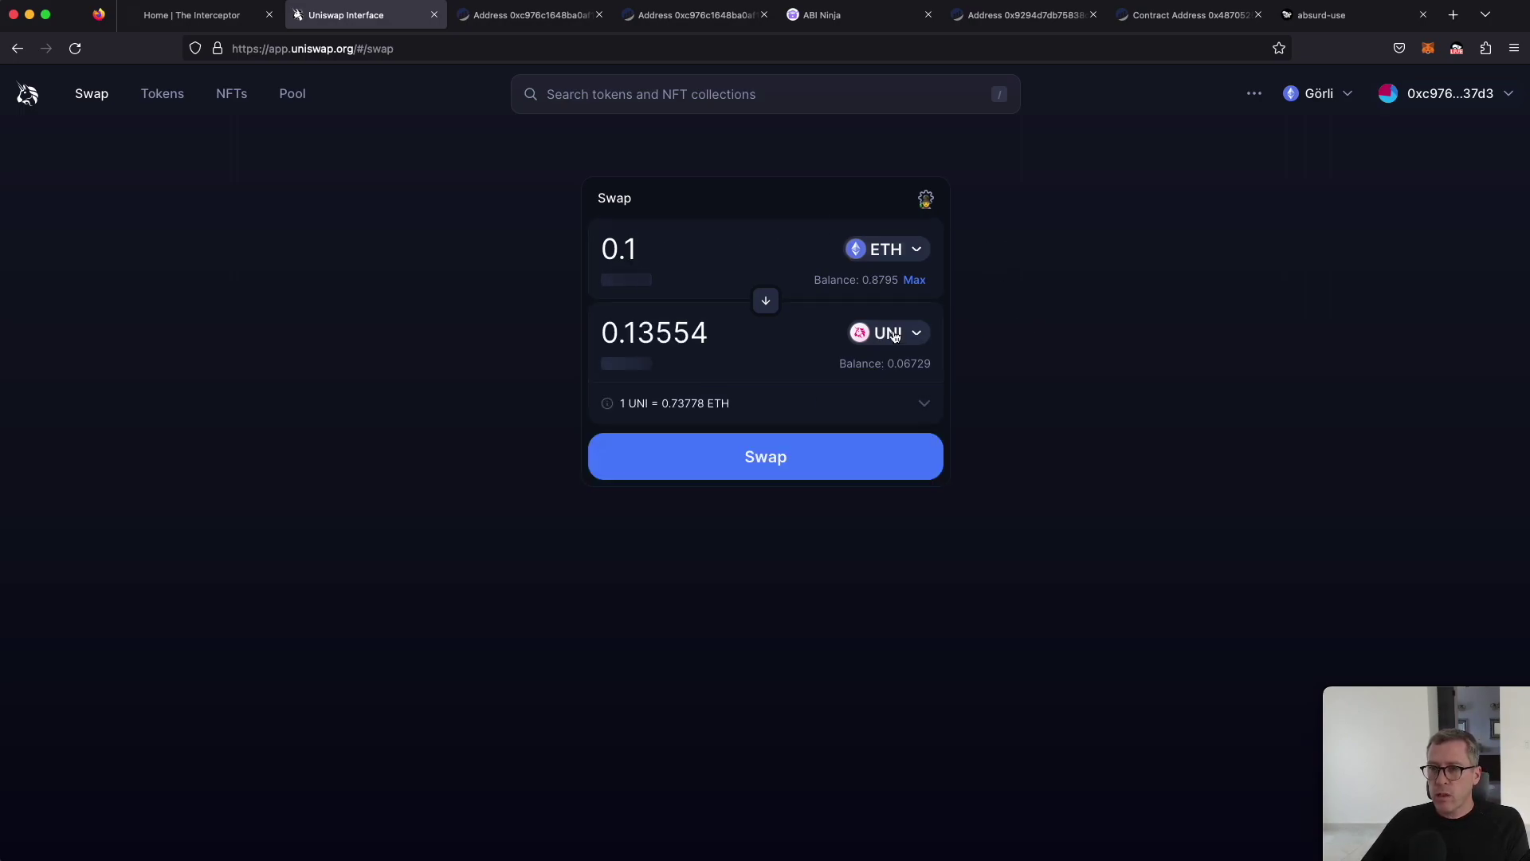
click(734, 462)
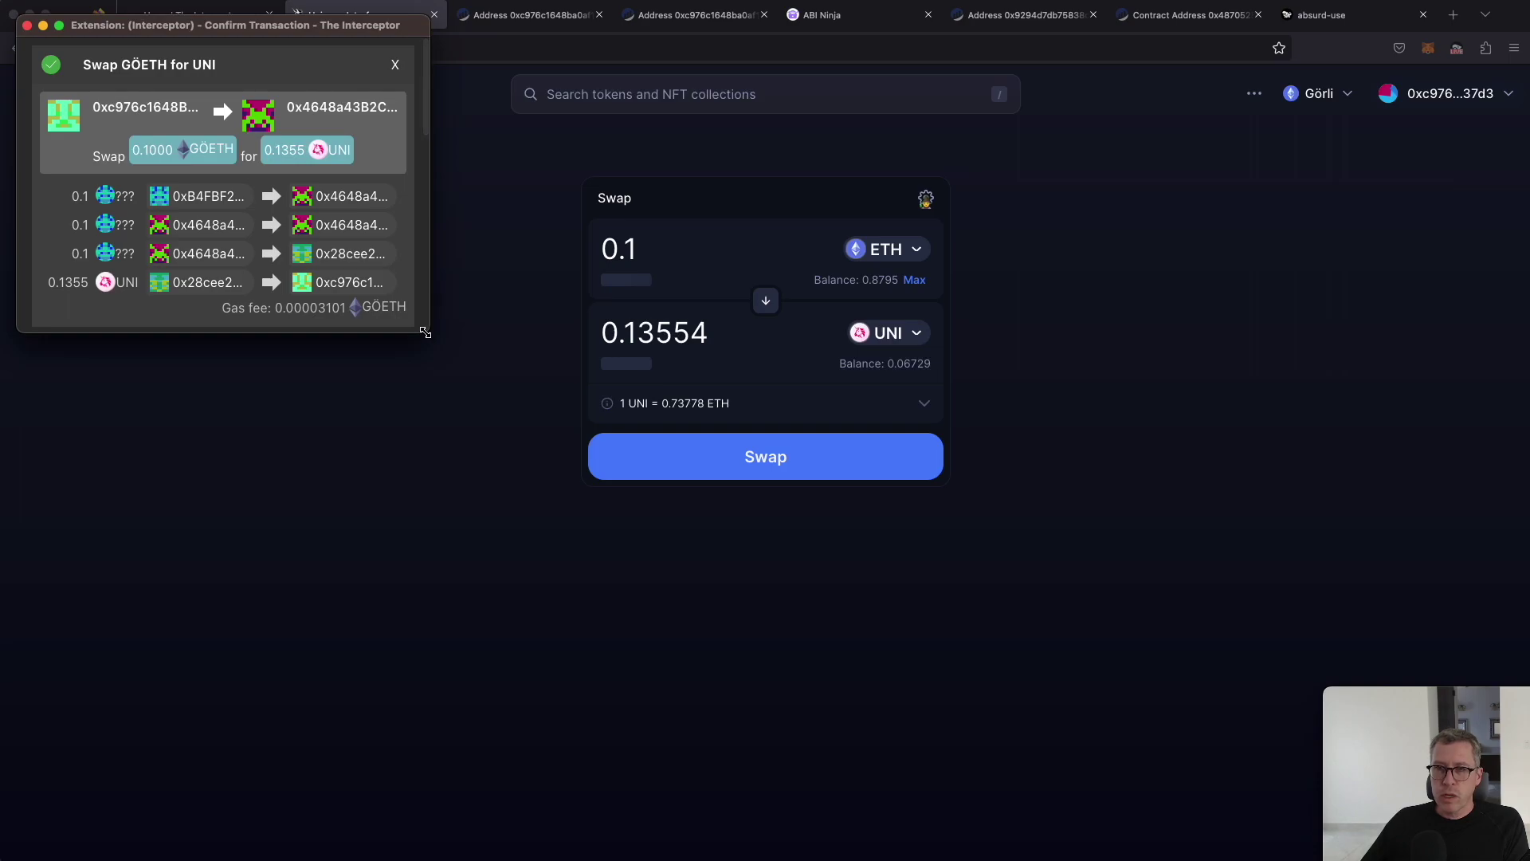
Enlarge the Confirm Transaction window, review the 0.1 GÖETH to 0.1355 UNI outcome, and sign with MetaMask
drag(426, 333, 487, 593)
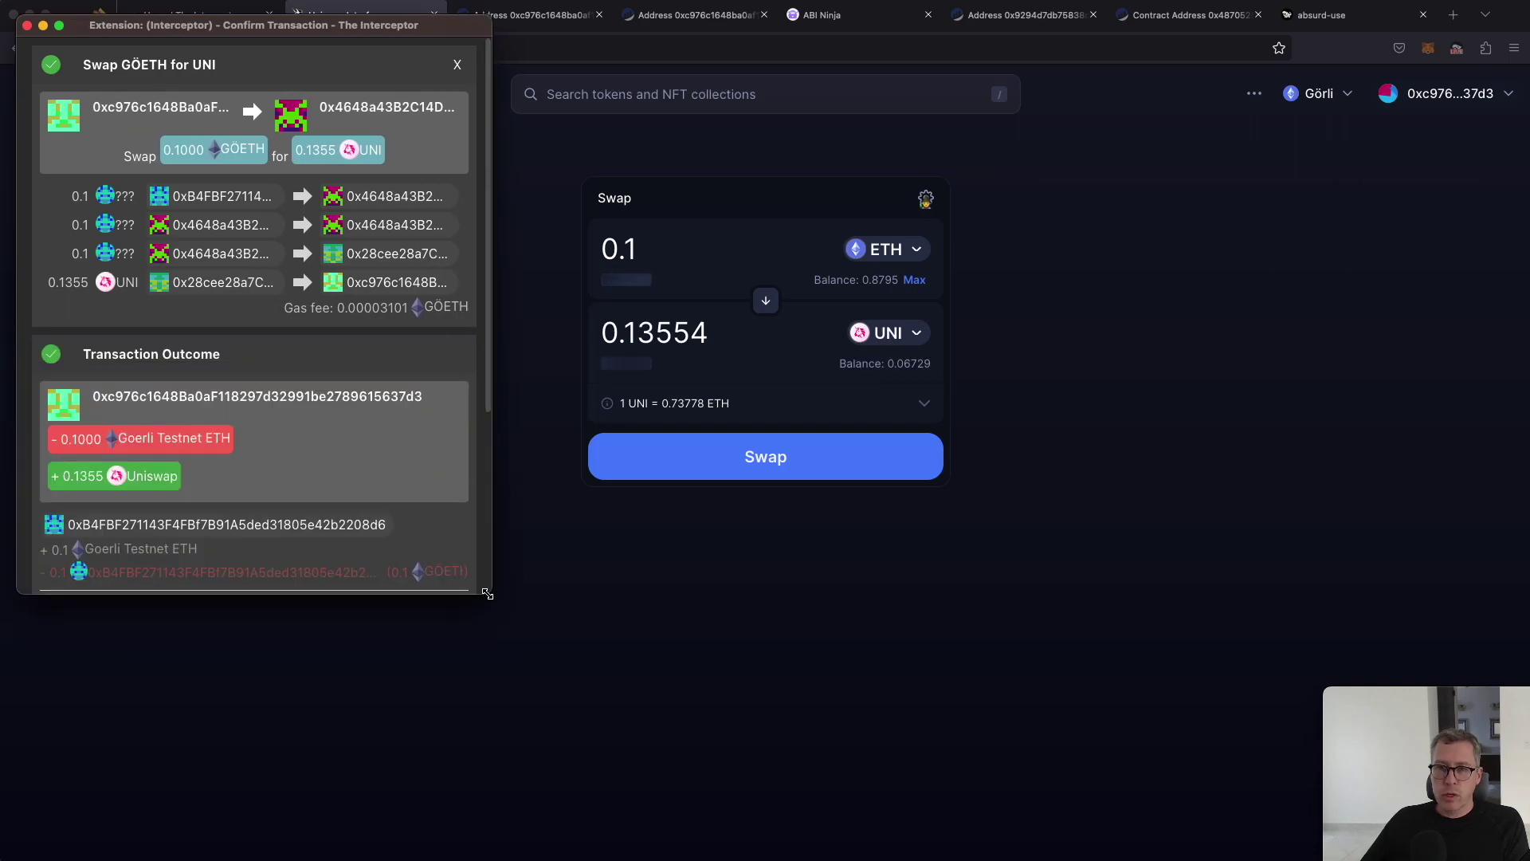
scroll(301, 398, down, 2)
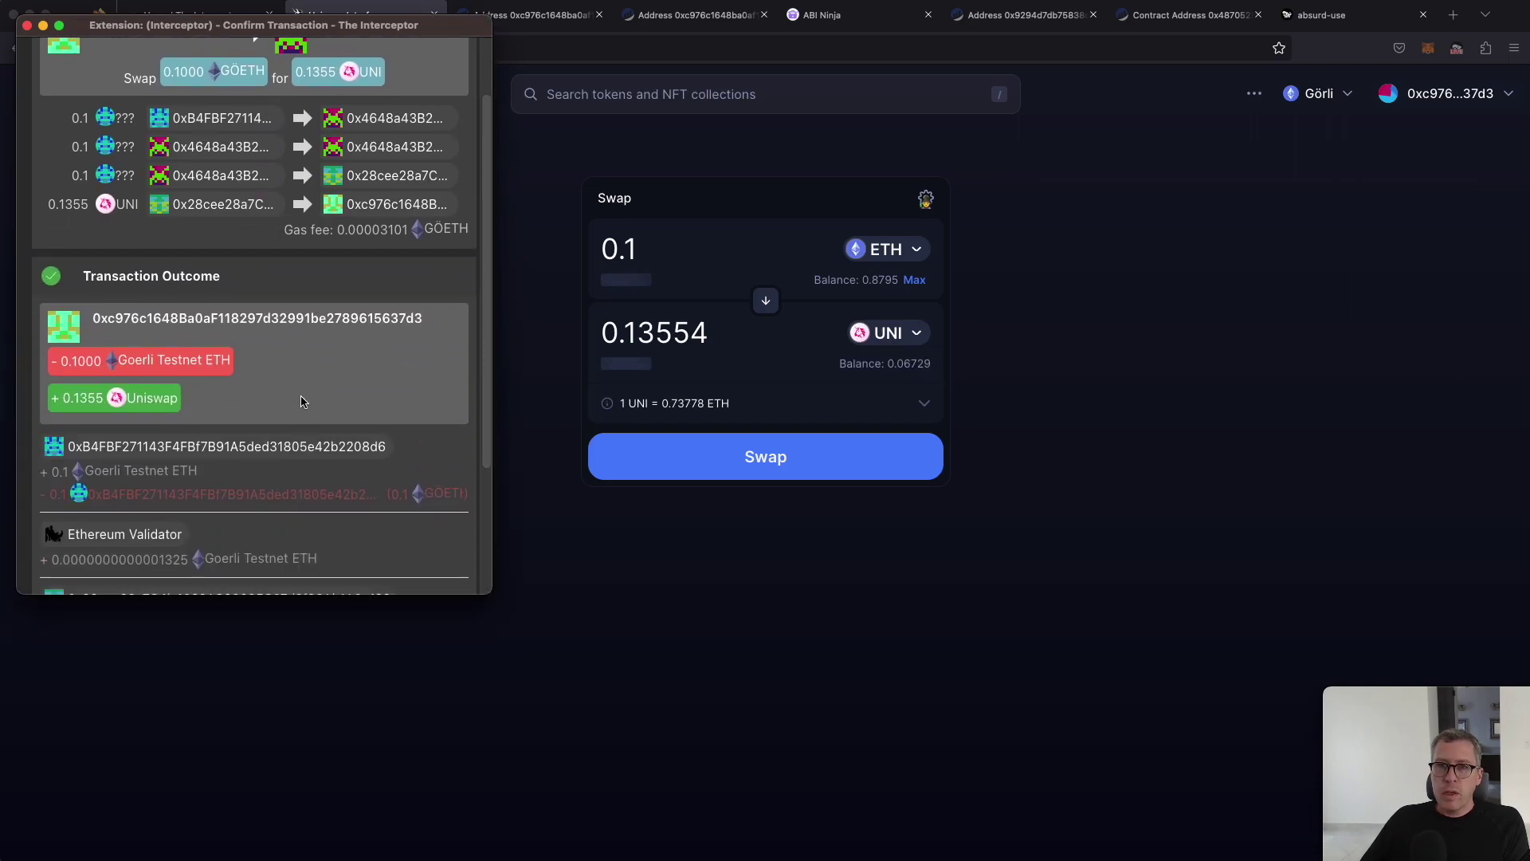
scroll(301, 396, up, 3)
scroll(319, 319, down, 3)
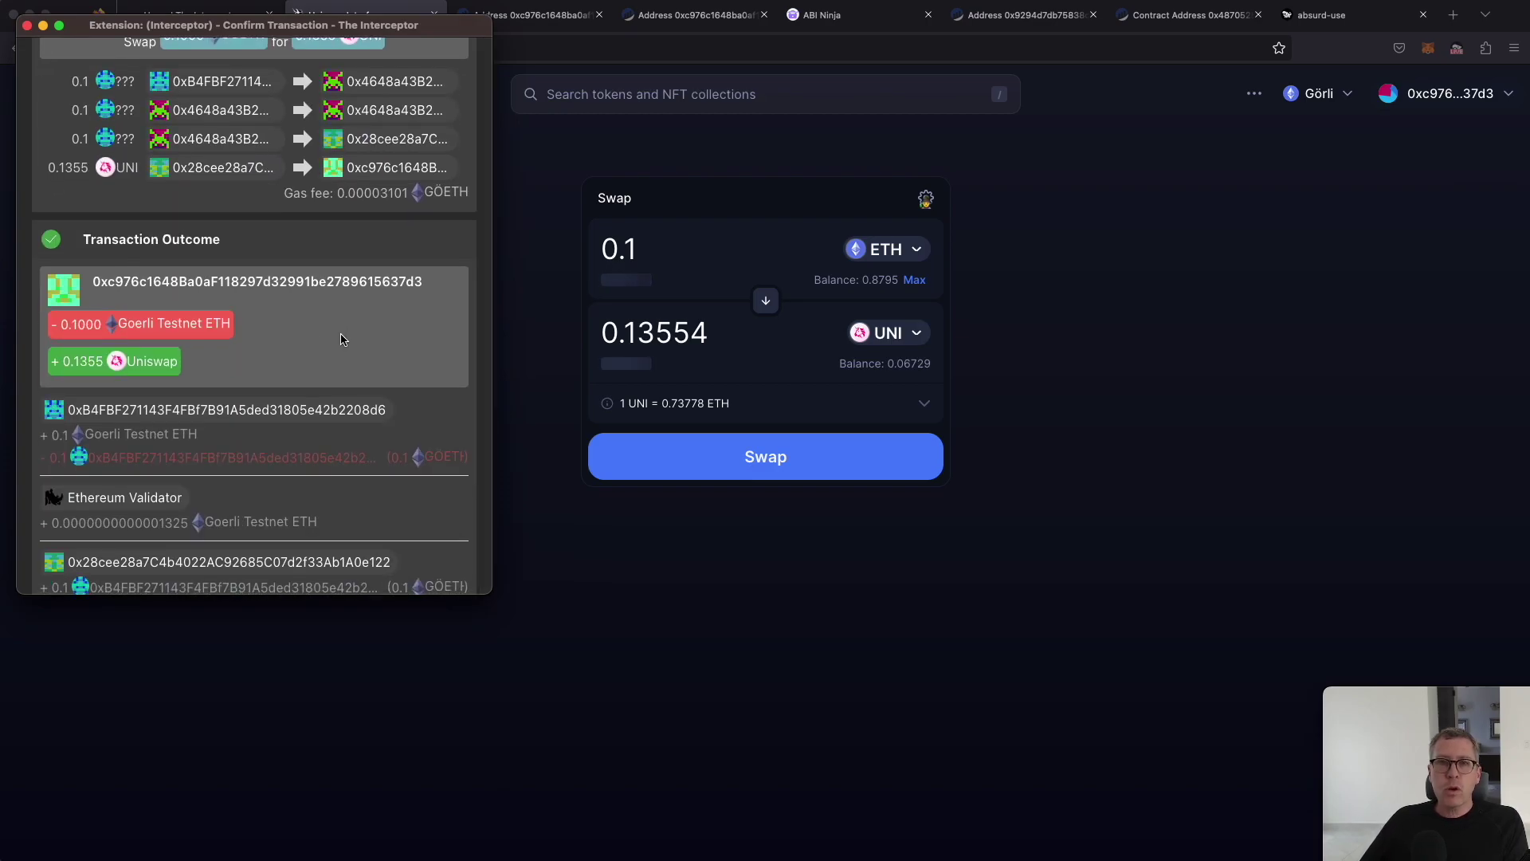
scroll(318, 366, up, 2)
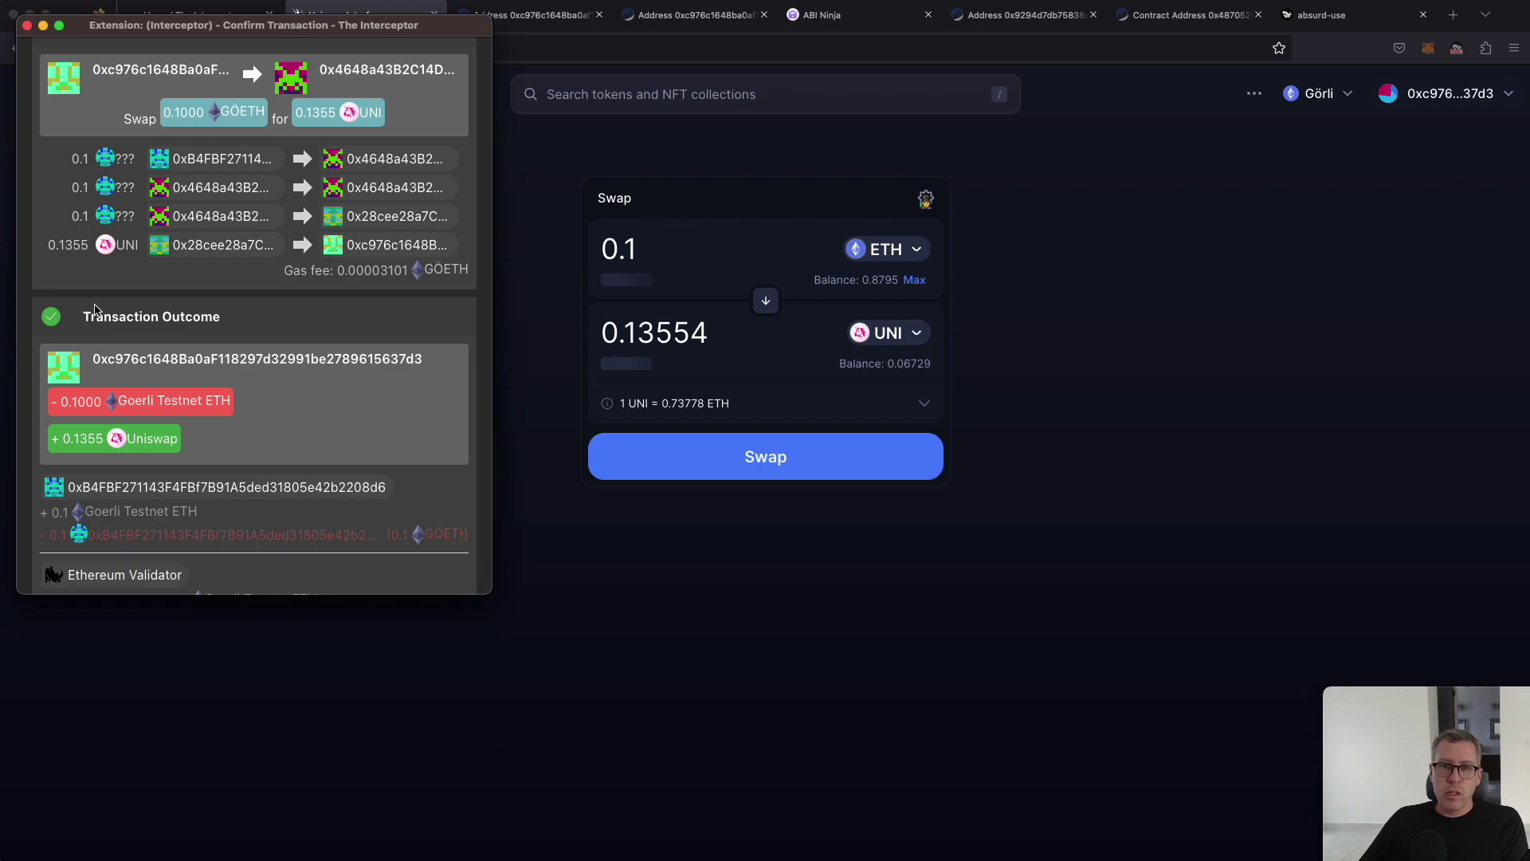
scroll(376, 417, down, 1)
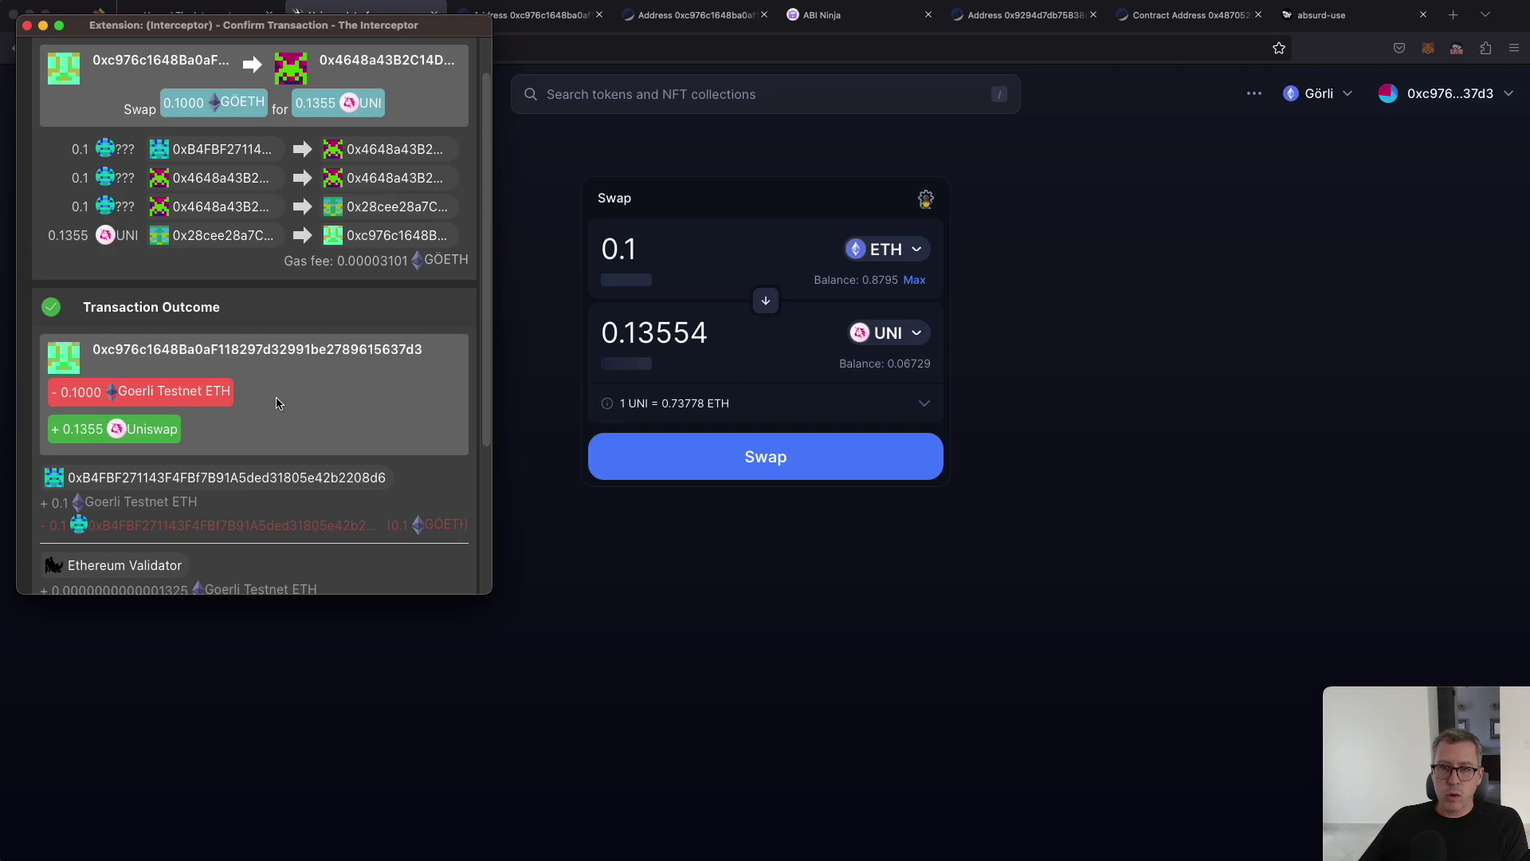
mouse_move(69, 442)
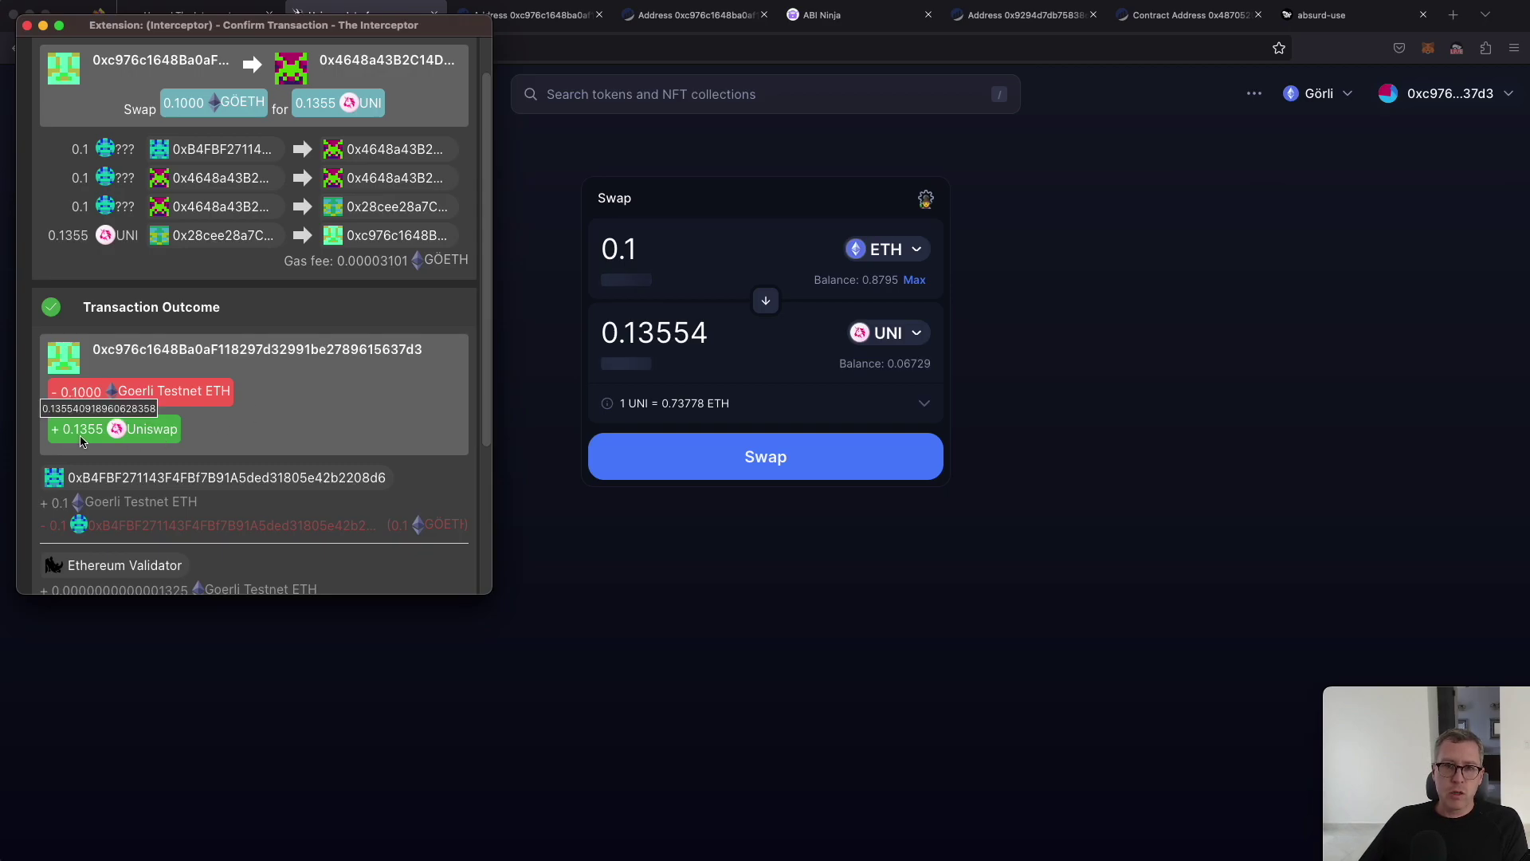
scroll(358, 418, down, 5)
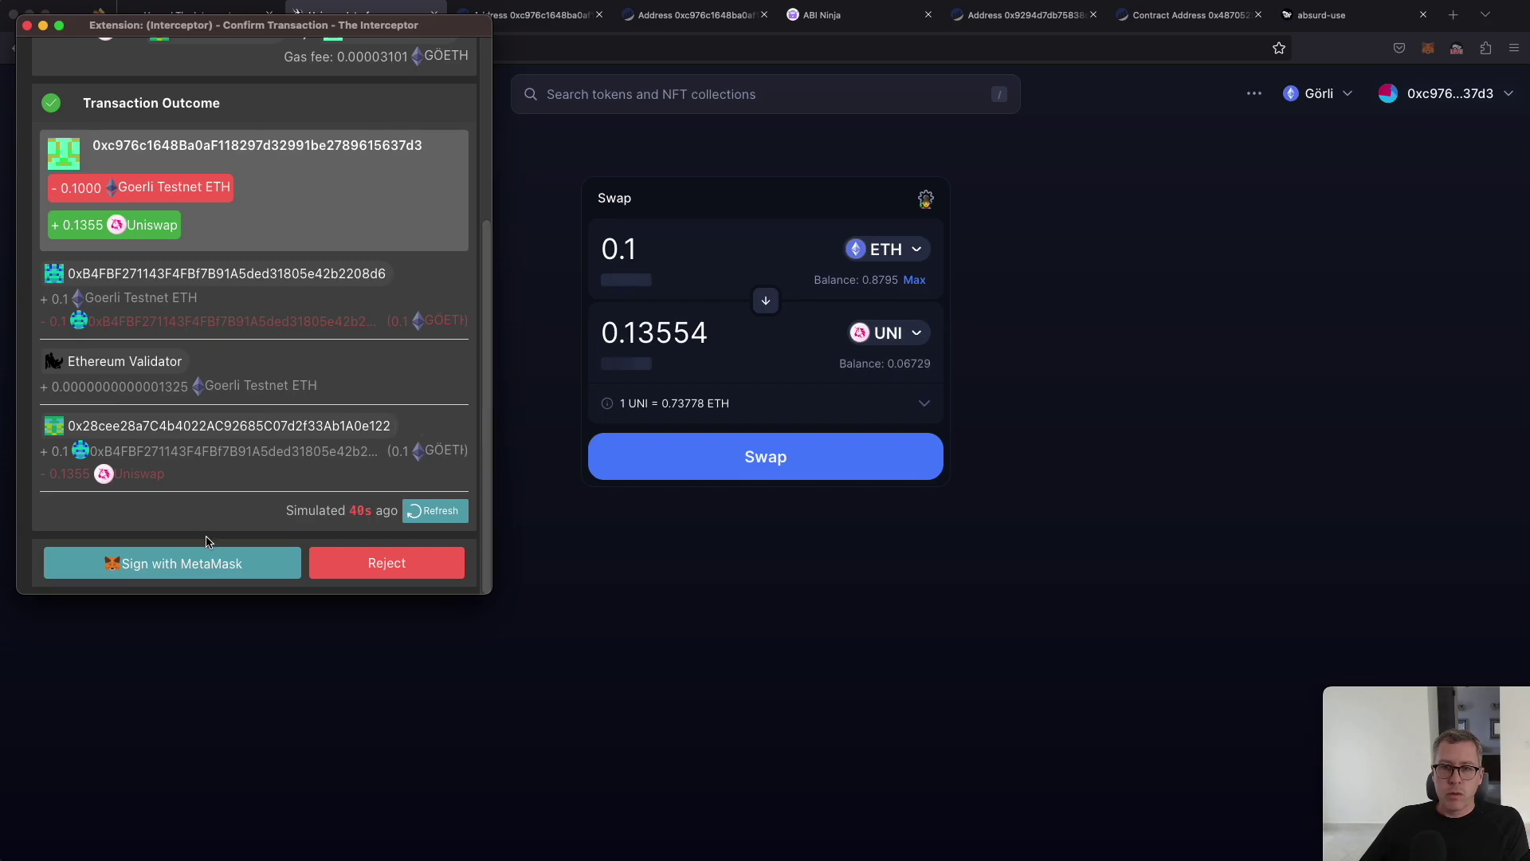
click(211, 563)
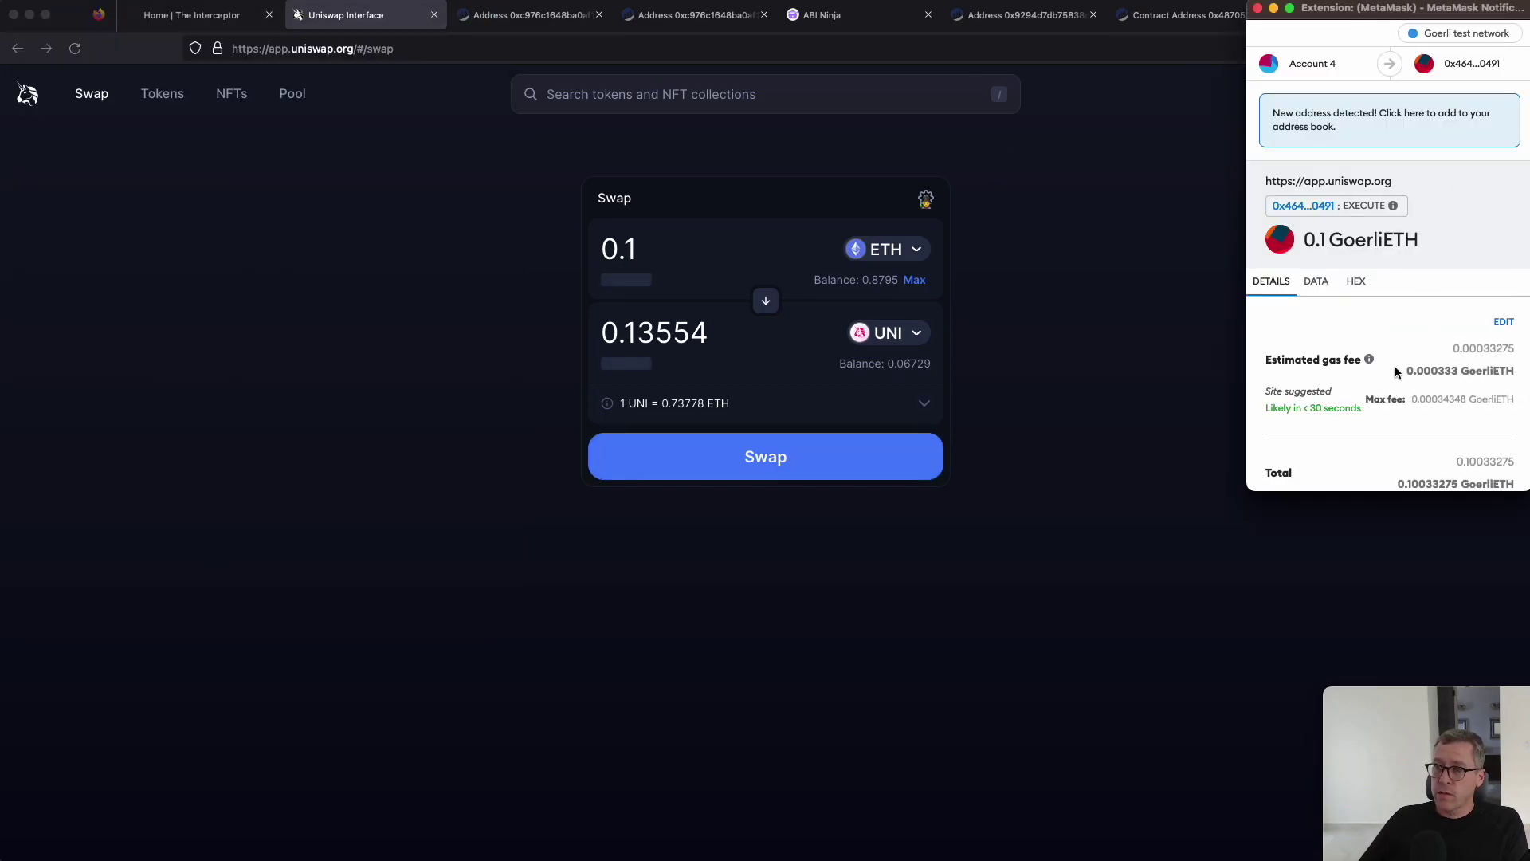
Review the fees on the 0.1 GoerliETH swap confirmation and reject it
scroll(1426, 359, down, 3)
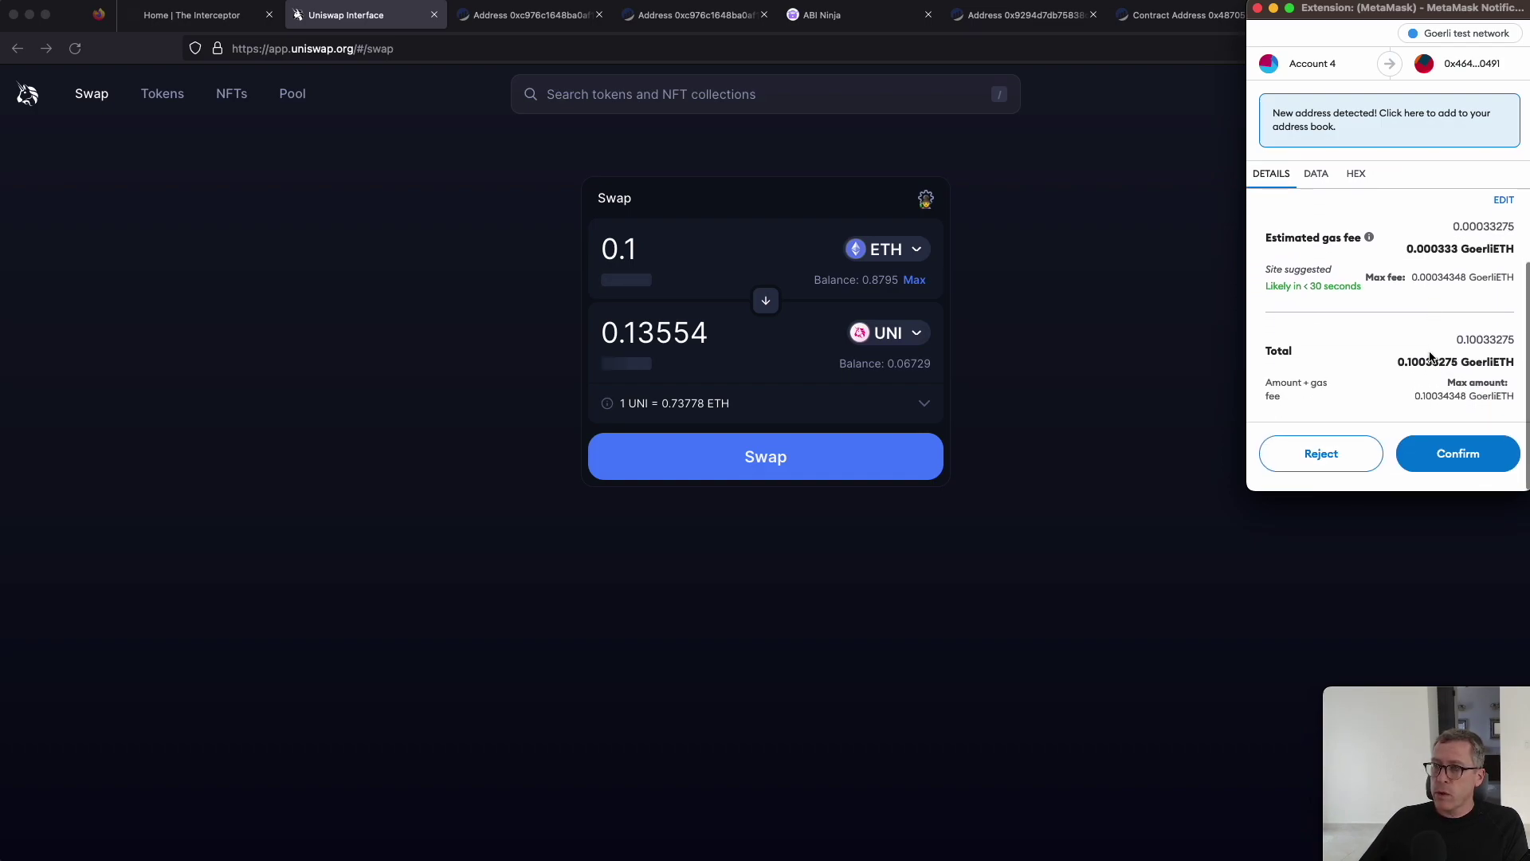
scroll(1429, 353, up, 3)
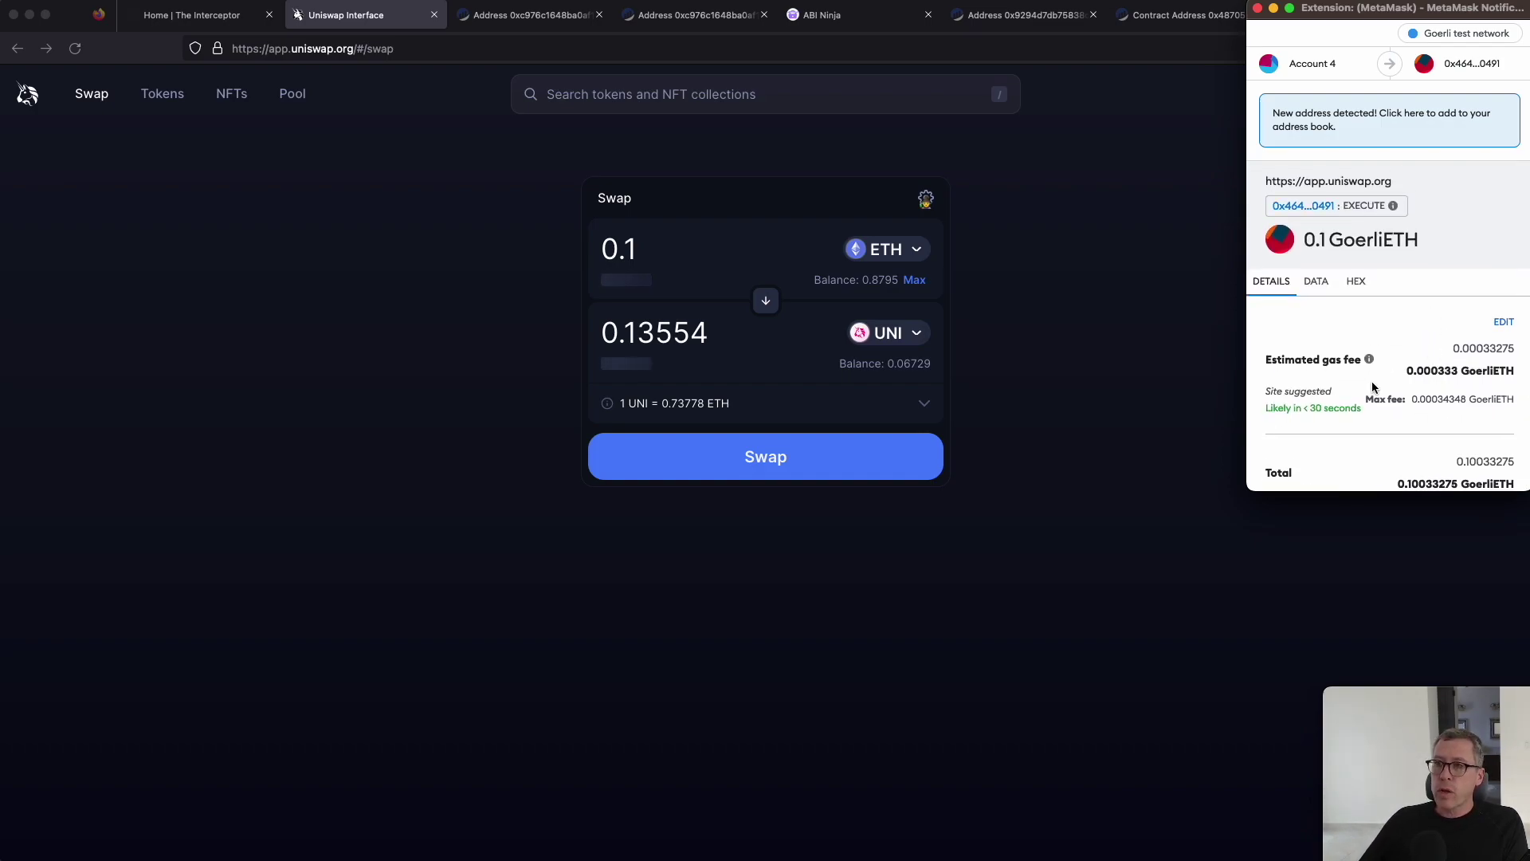
scroll(1372, 386, down, 3)
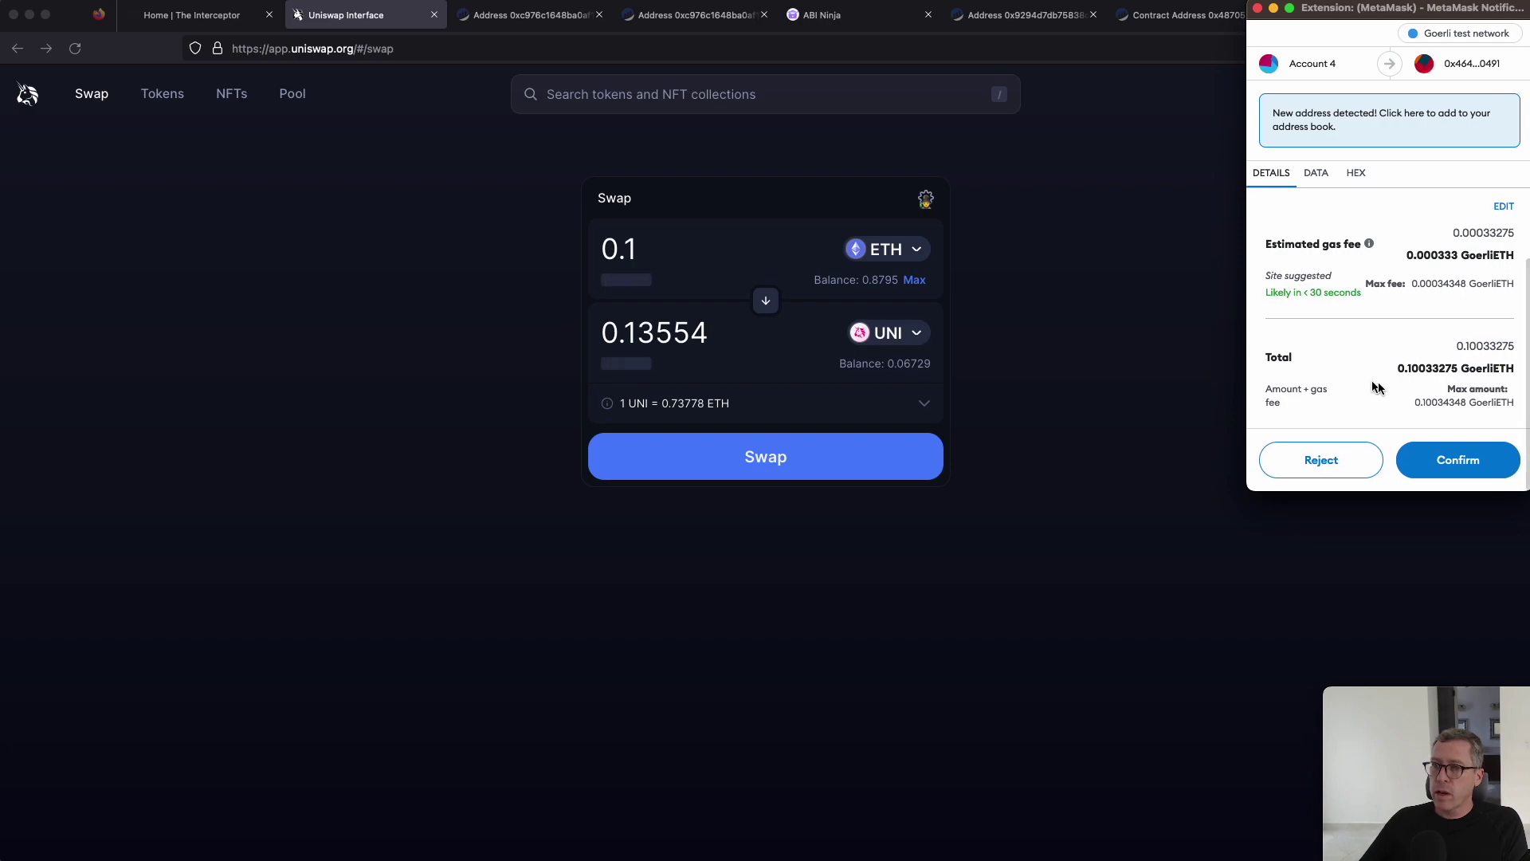
scroll(1354, 281, up, 3)
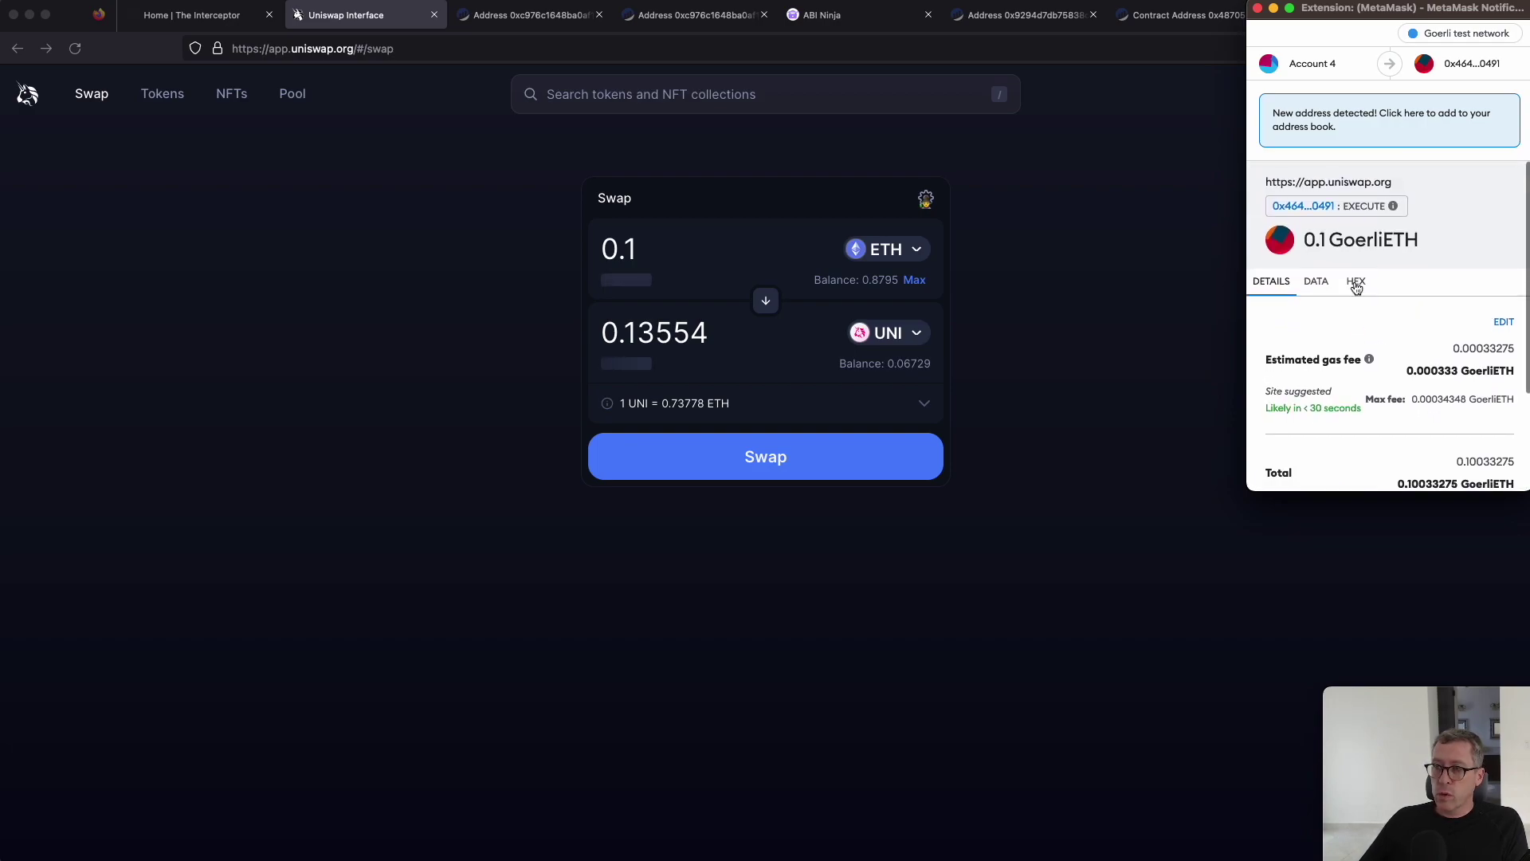
scroll(1355, 283, down, 4)
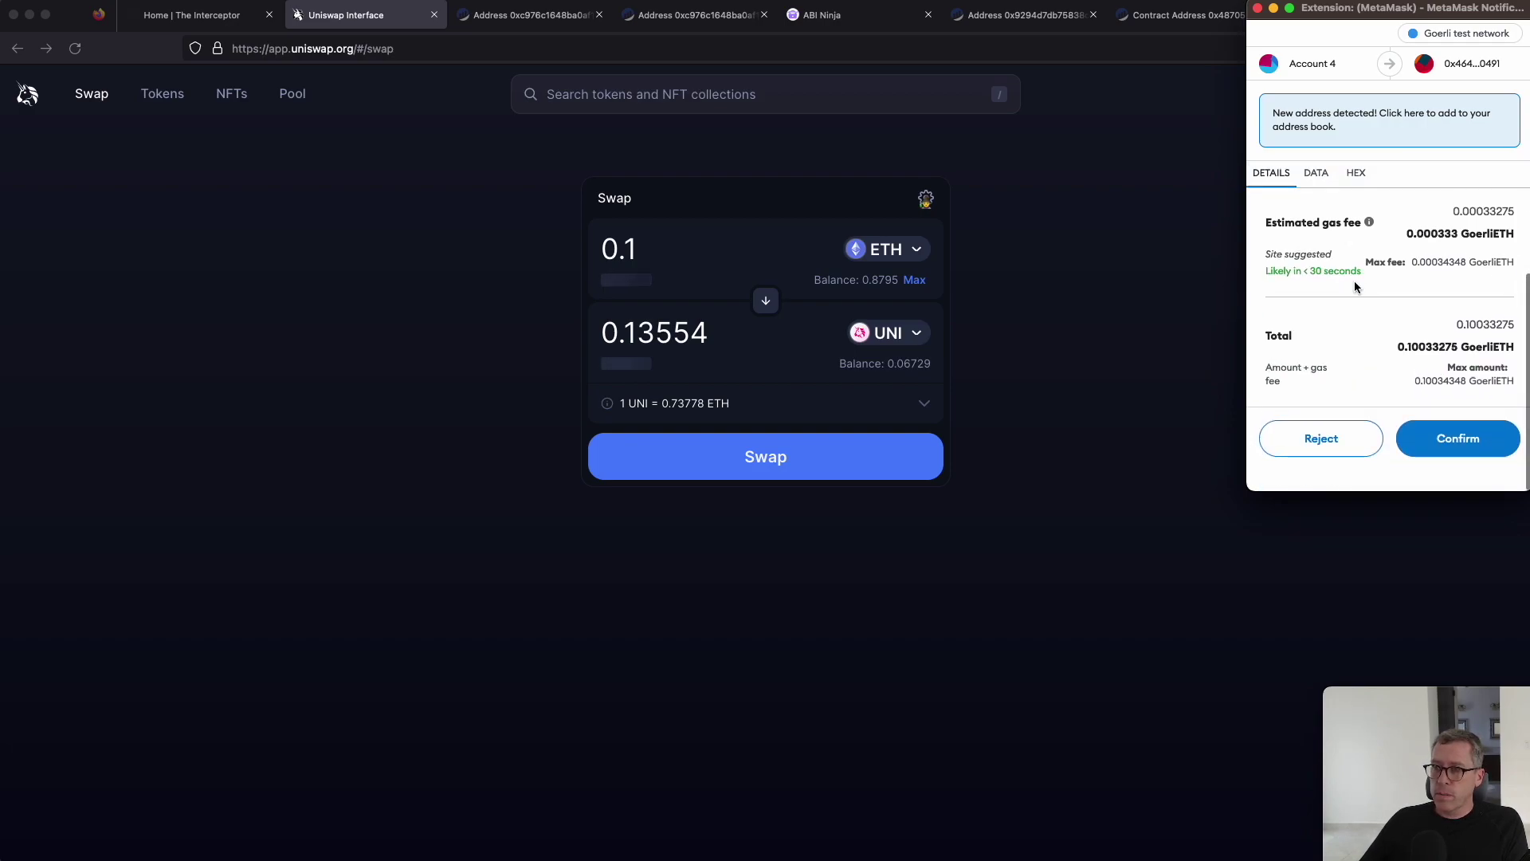
click(1340, 472)
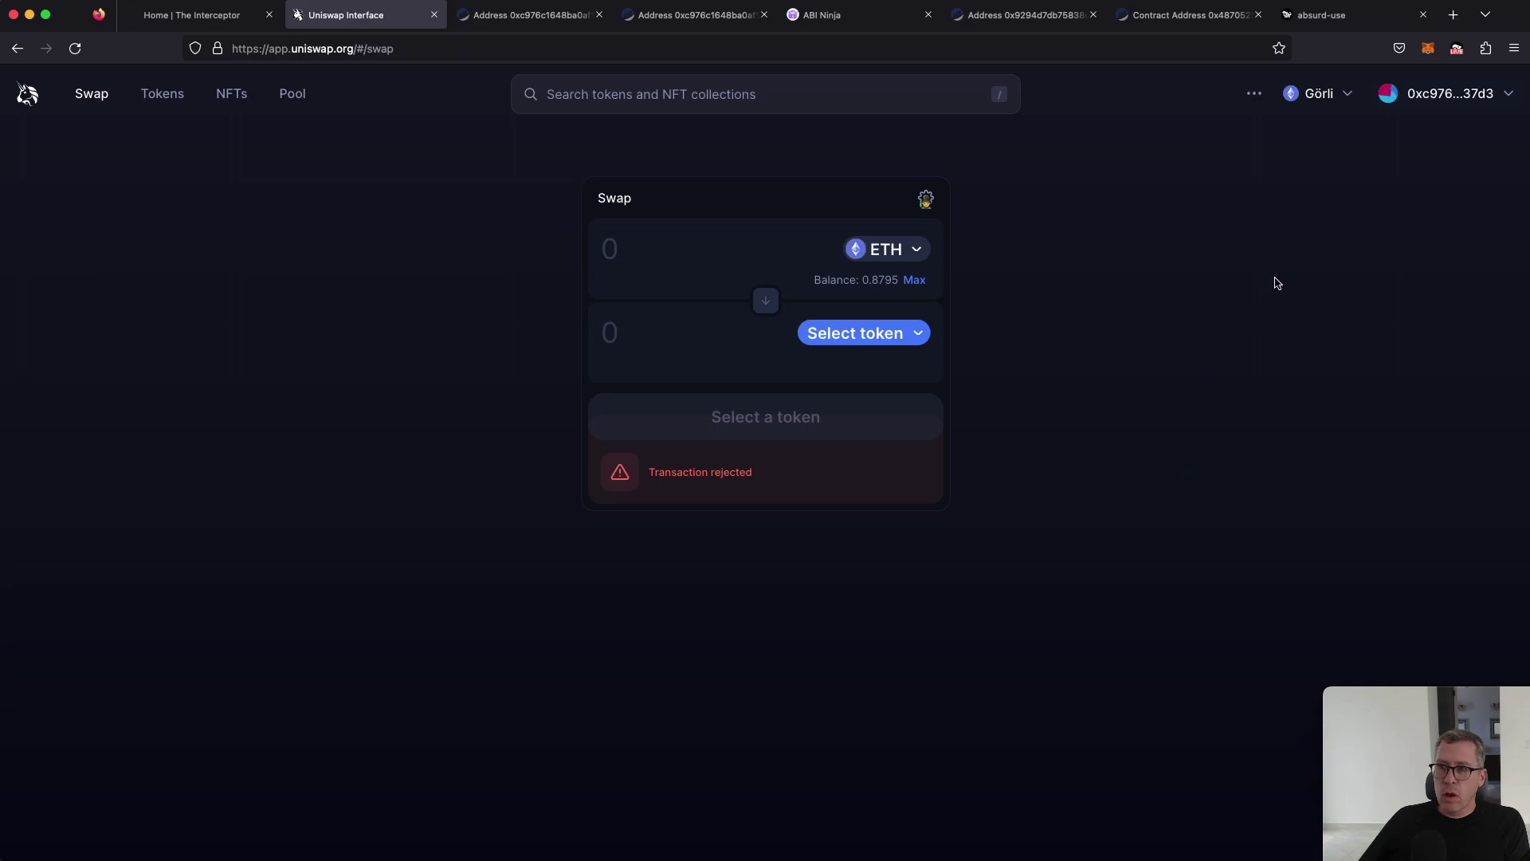
click(1427, 49)
Switch the MetaMask wallet network to Ethereum Mainnet
click(1358, 96)
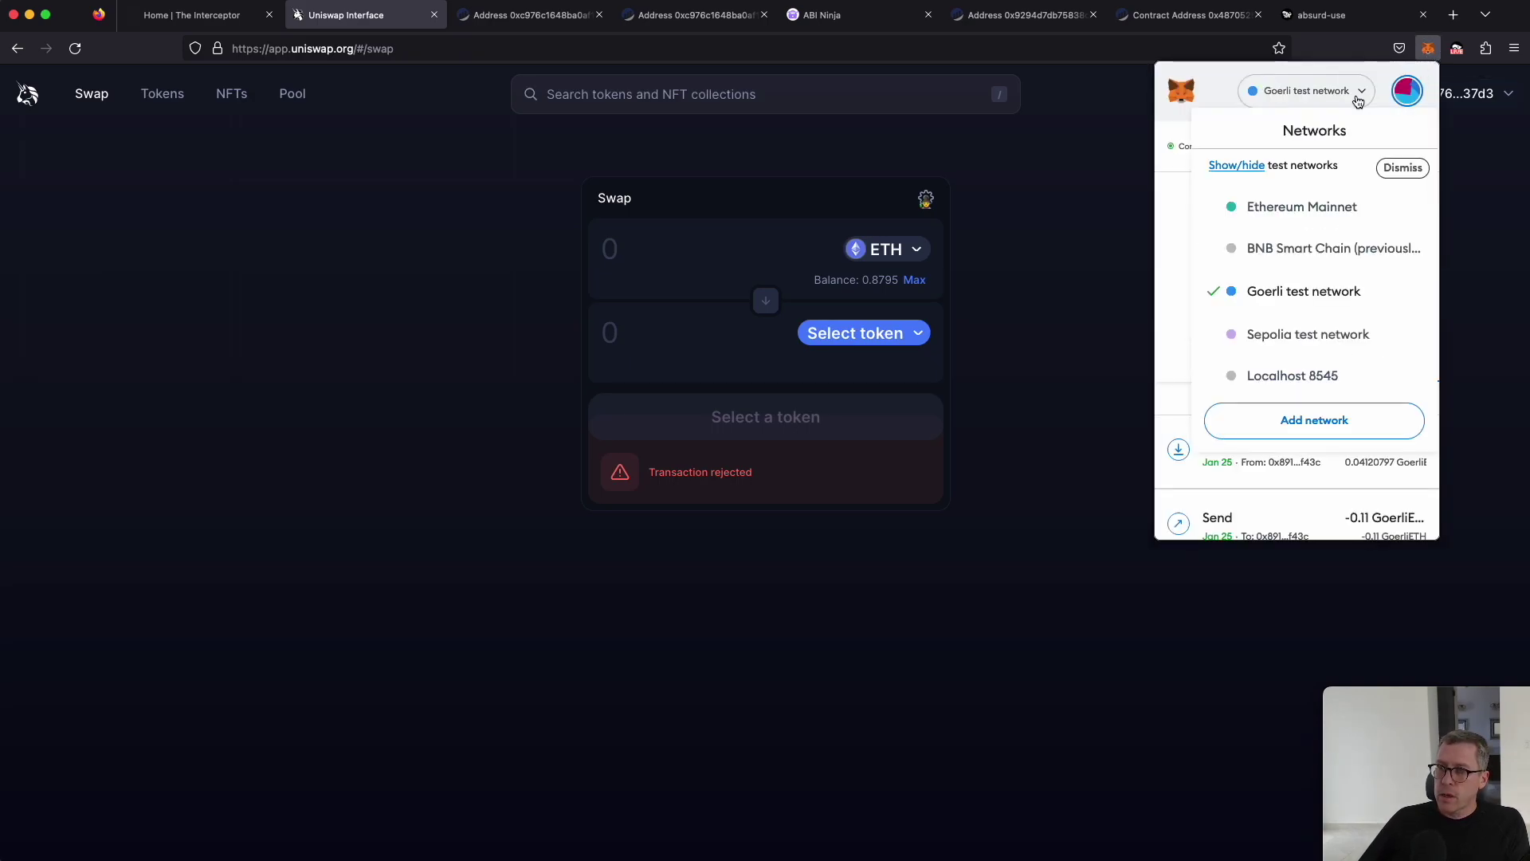
click(1316, 206)
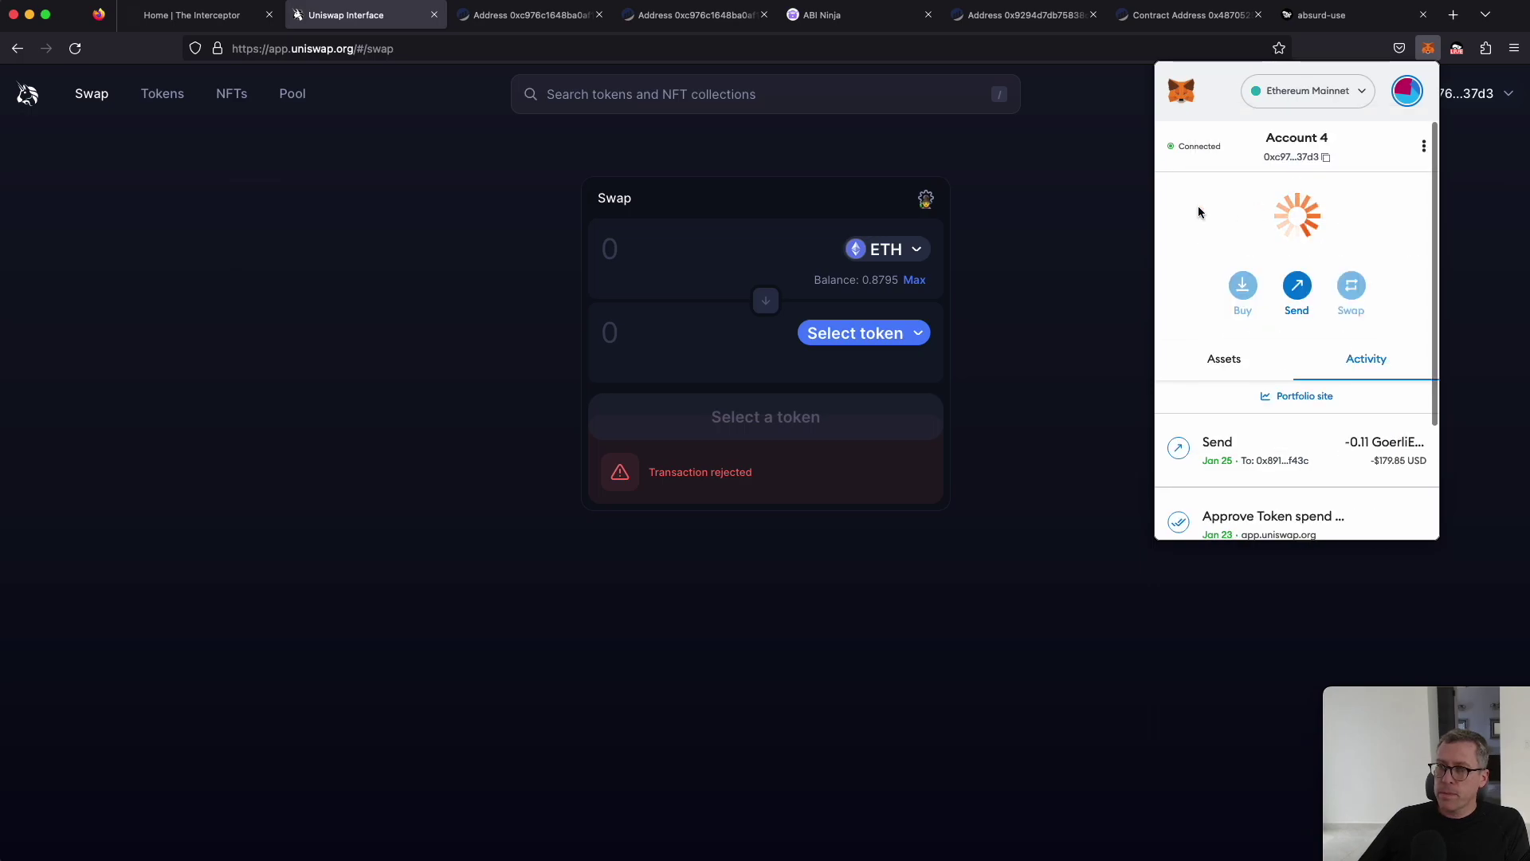
click(1455, 50)
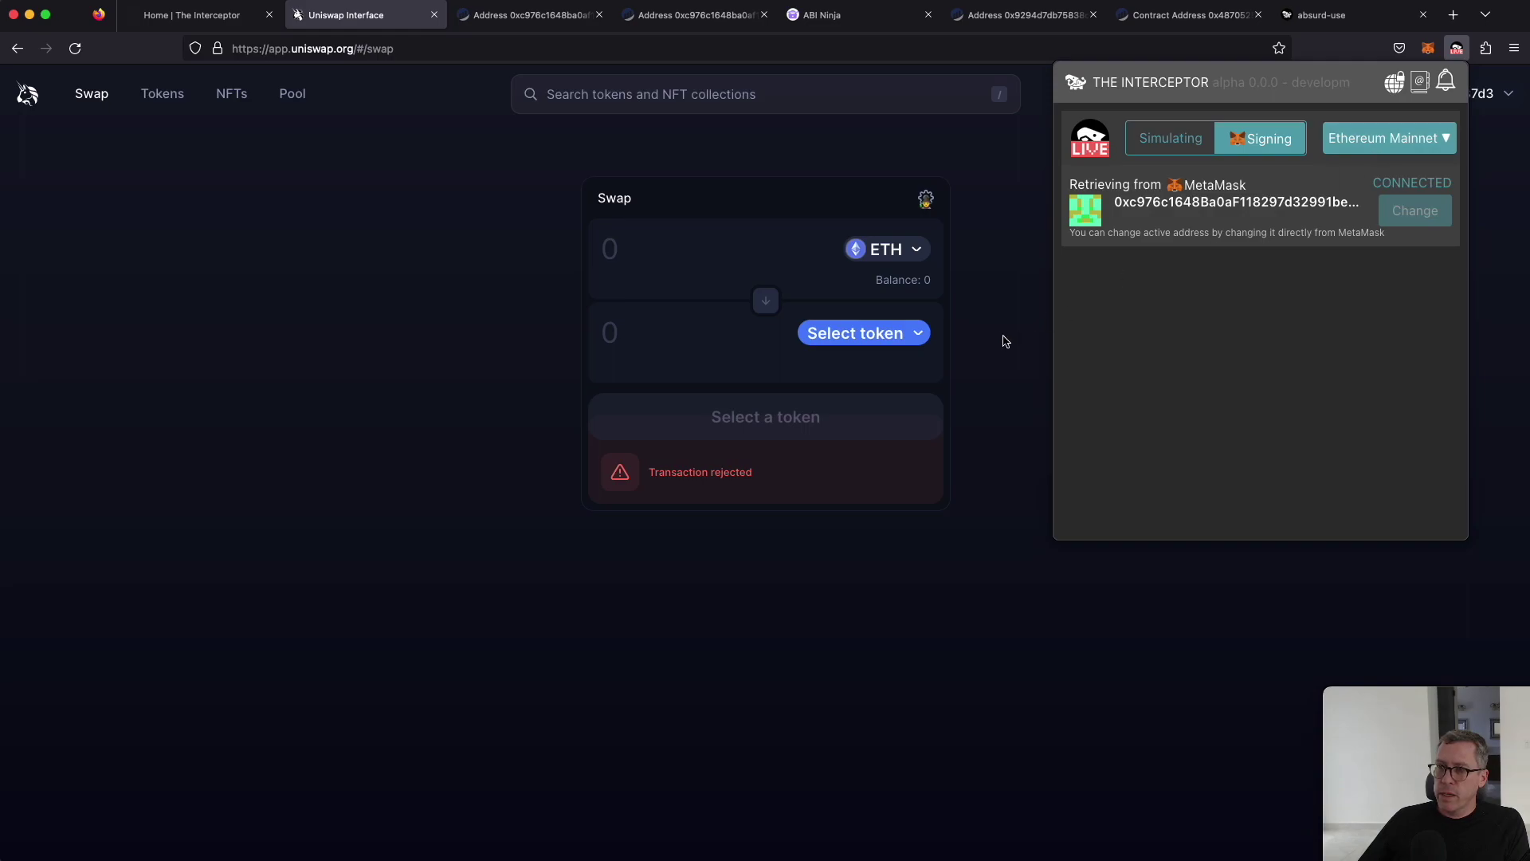
click(992, 294)
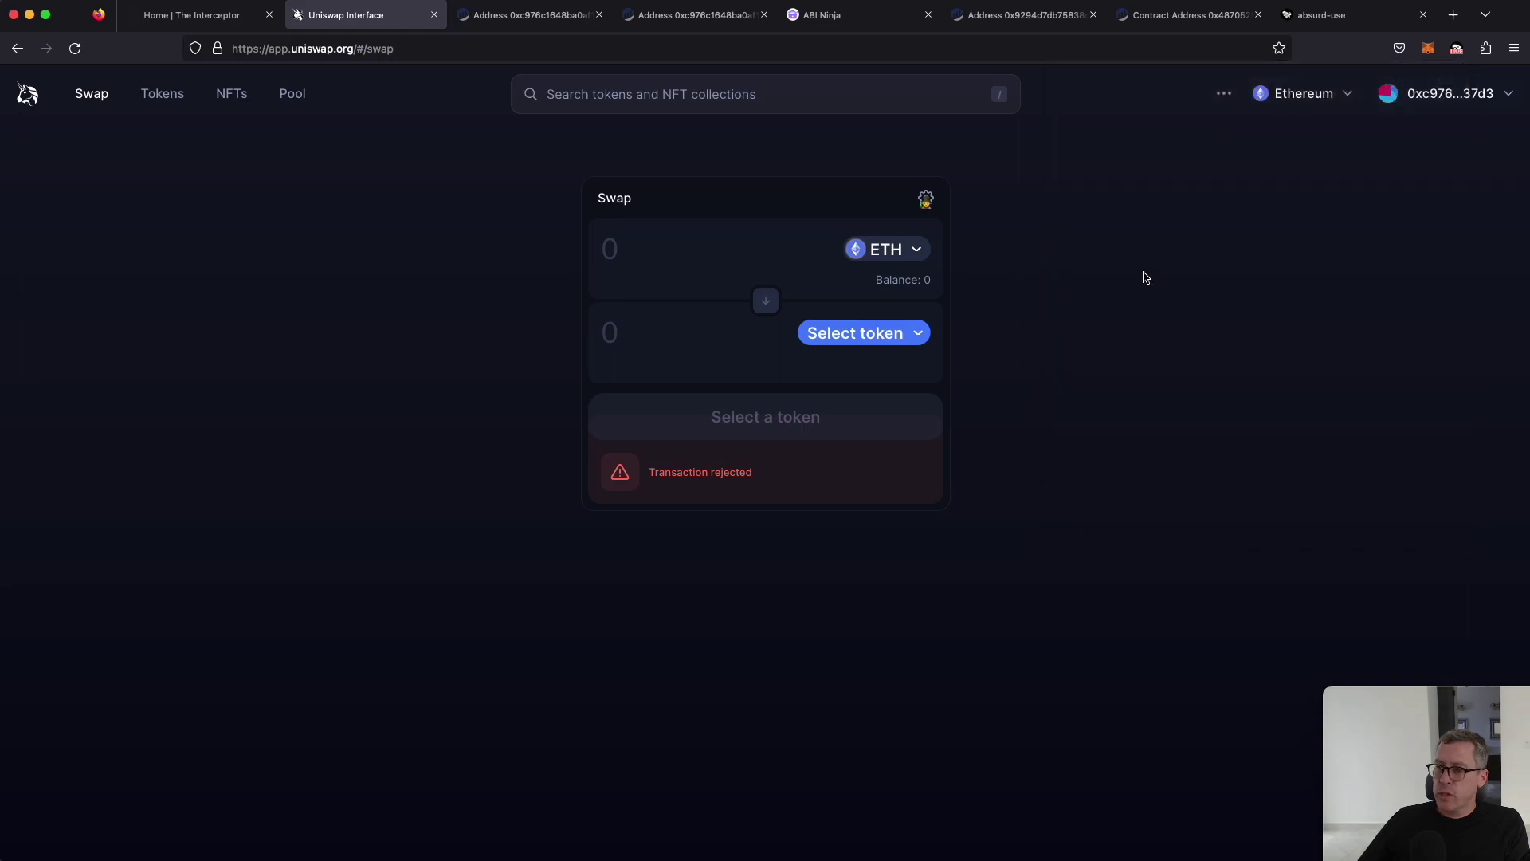
Enter 0.1 ETH and pick Uniswap (UNI) via a 'uni' search, quoting 23.9813 UNI
click(631, 248)
text(0.1)
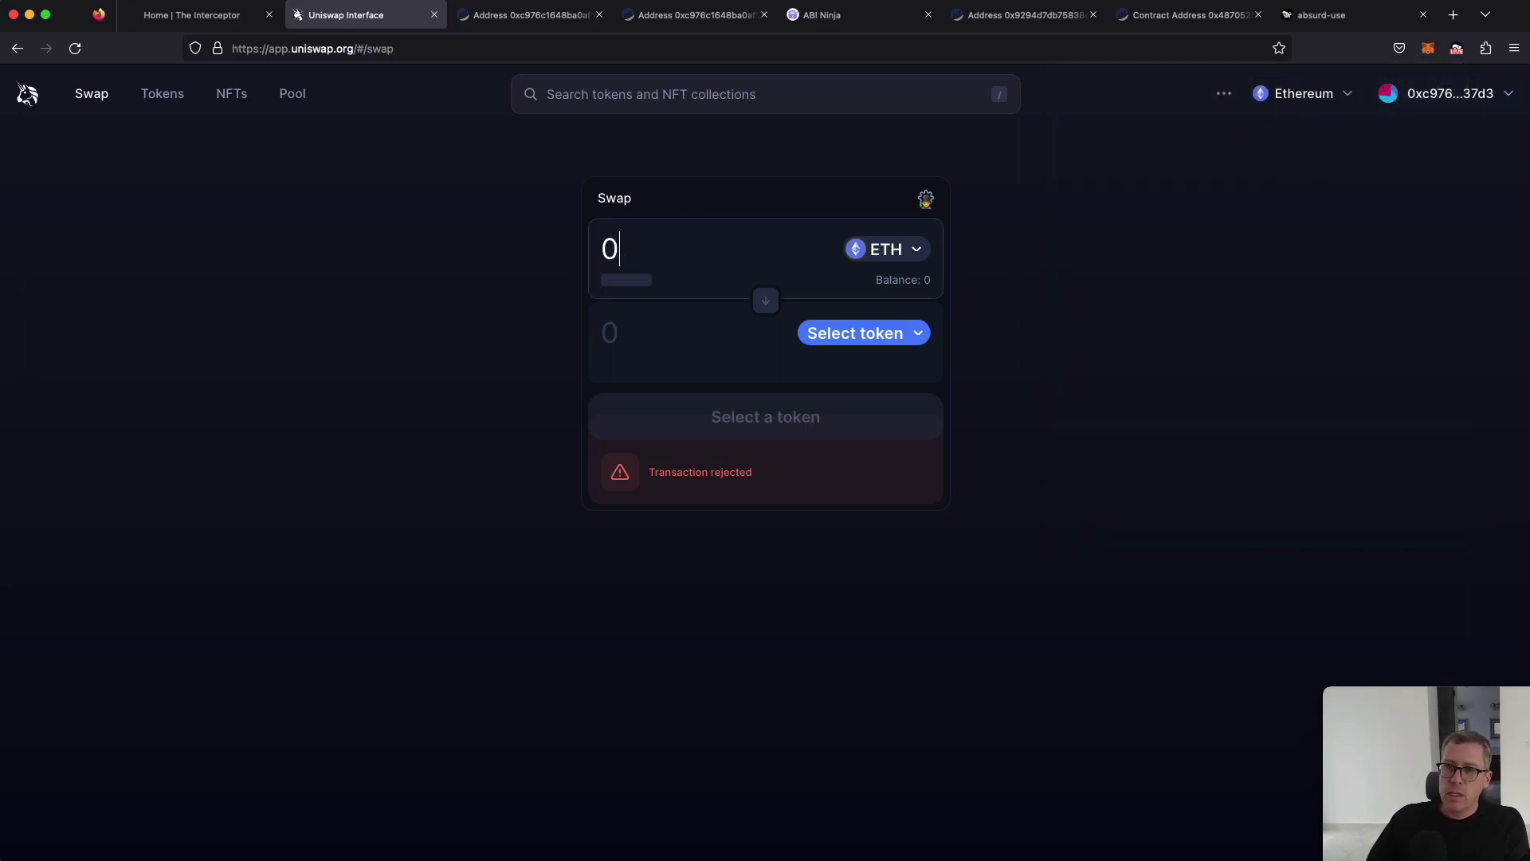
click(880, 332)
text(uni)
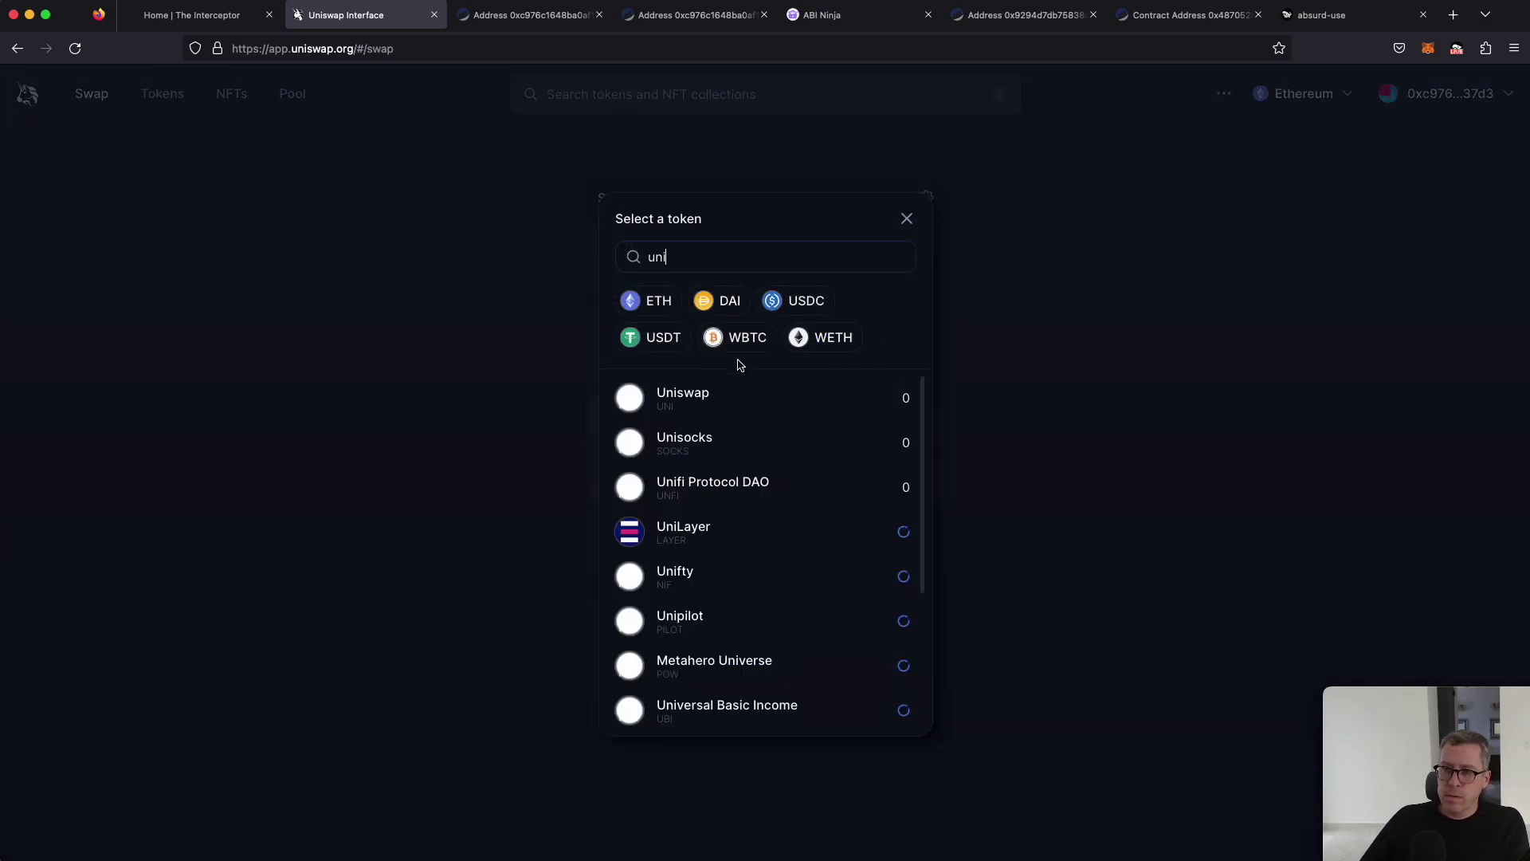
click(703, 399)
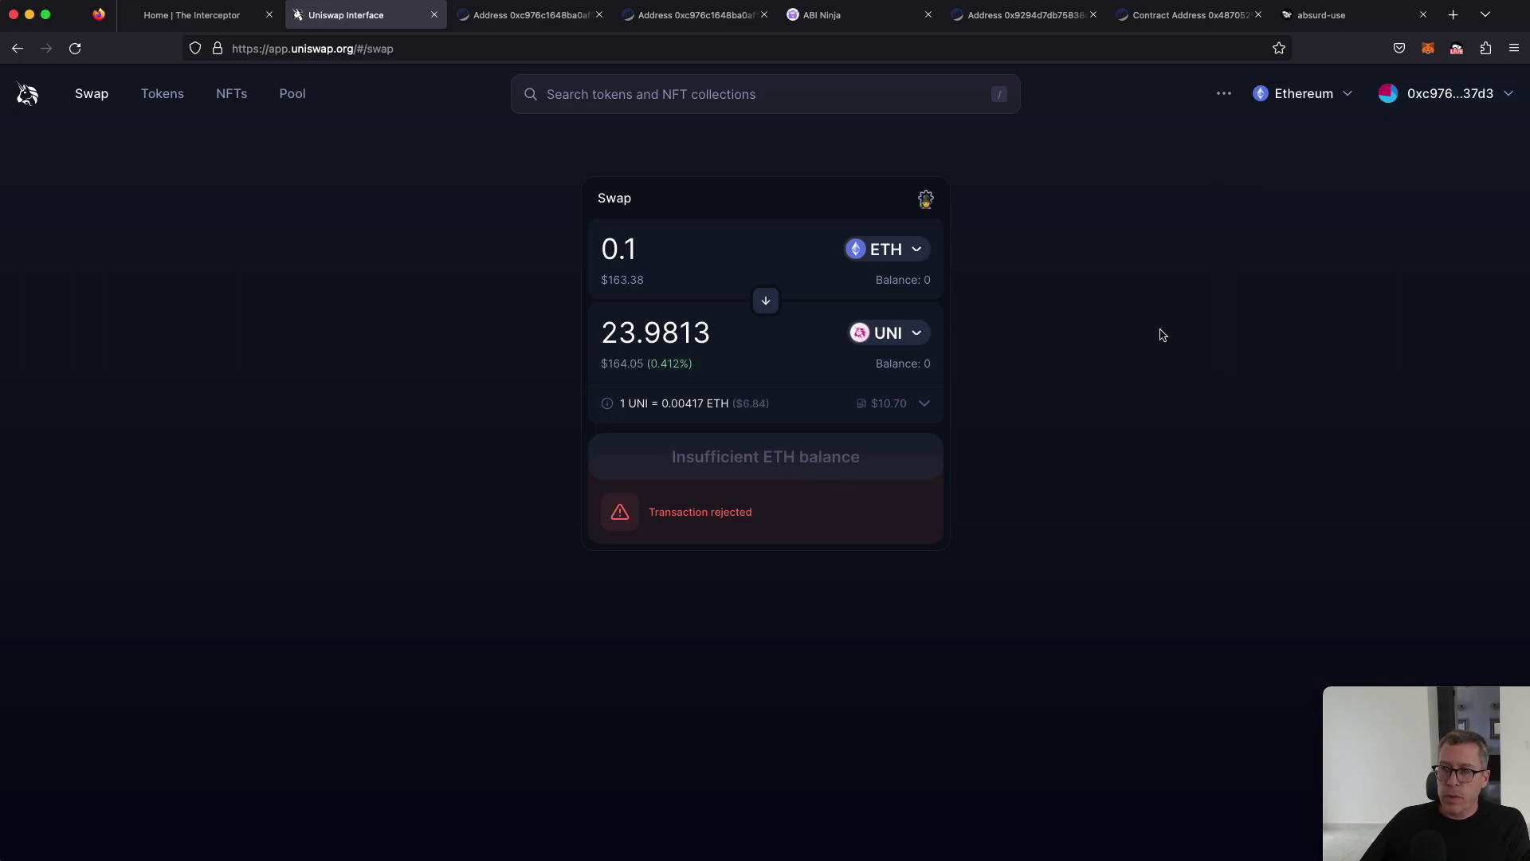
click(1456, 50)
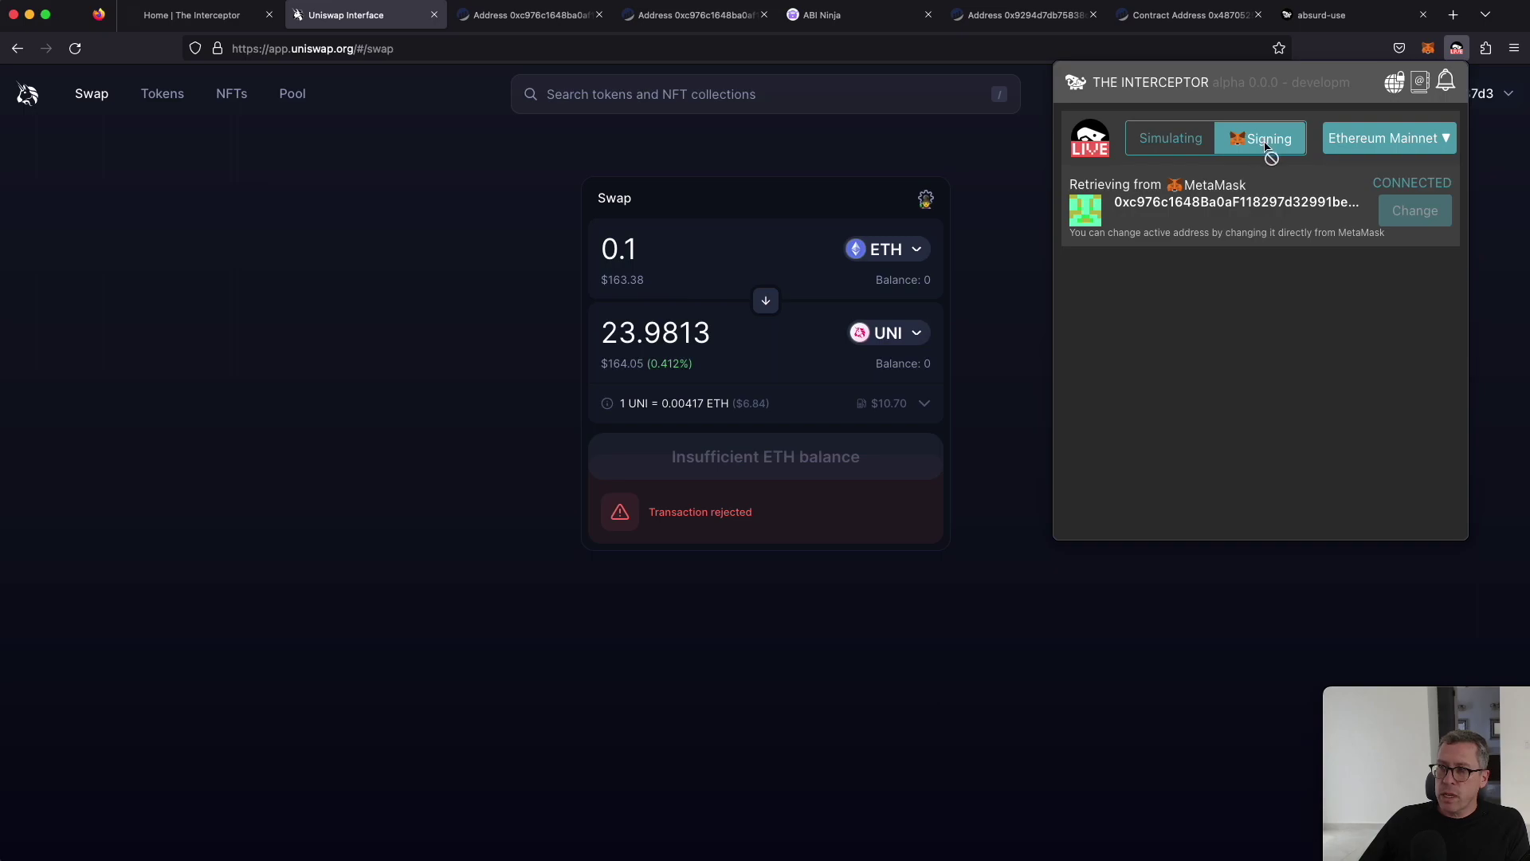
Turn on Simulating mode and tick Make me rich for a simulated 200,000 ETH balance
click(1168, 146)
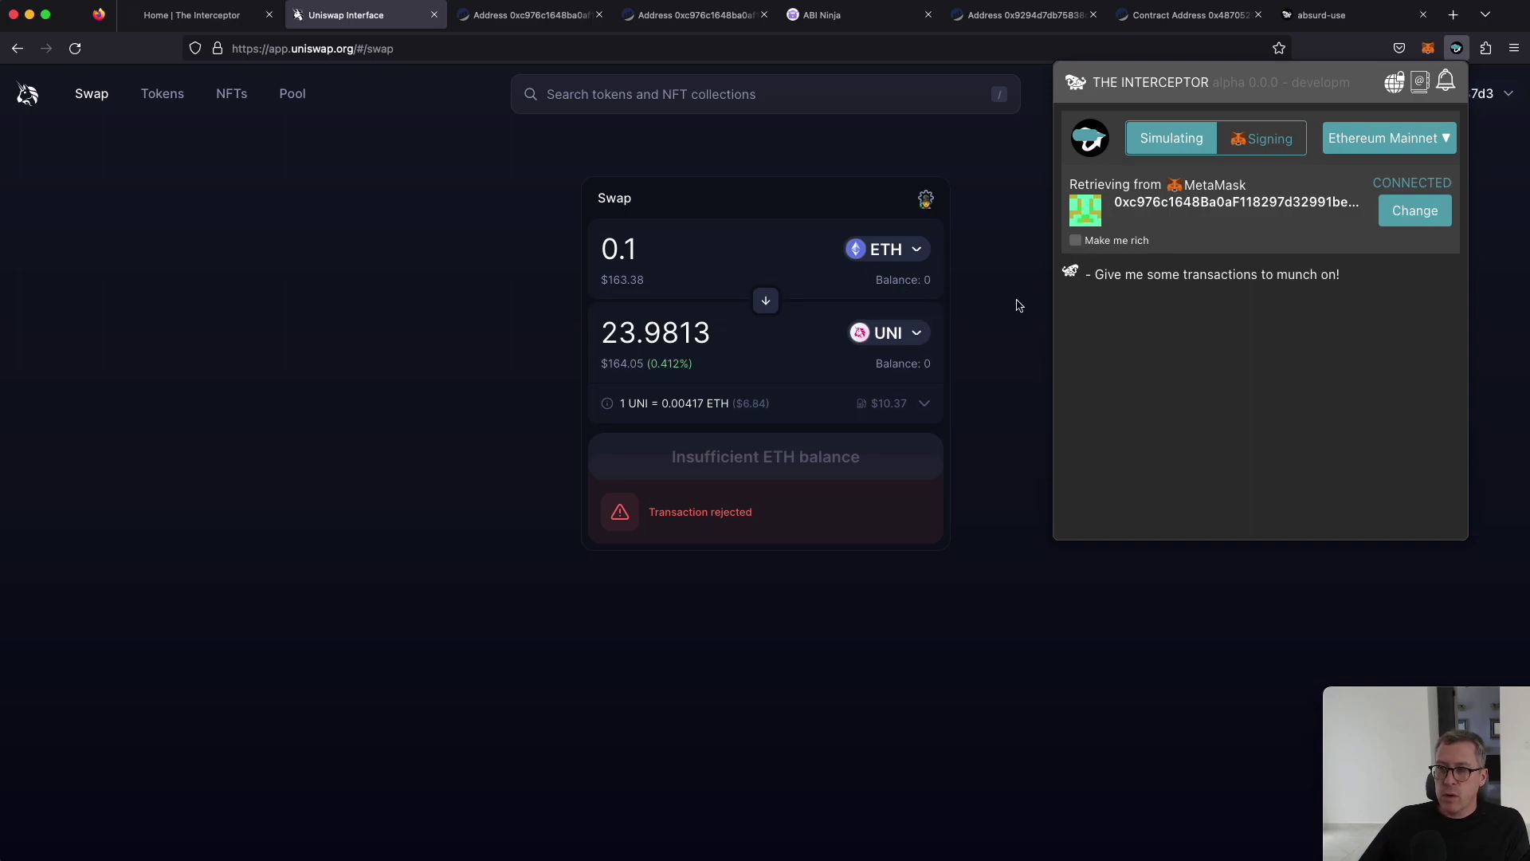
click(1075, 240)
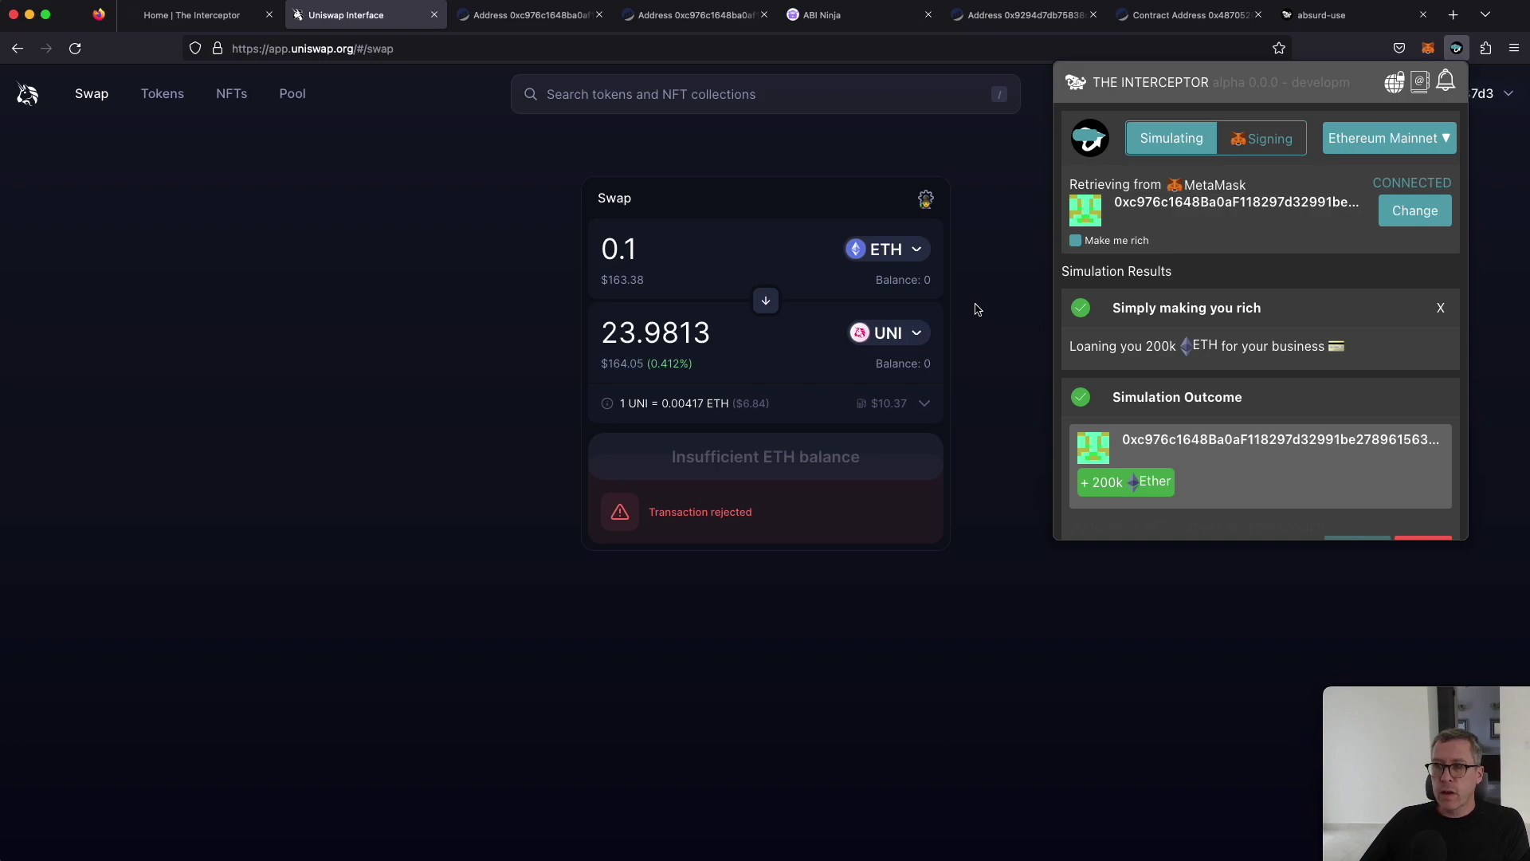
scroll(1134, 363, down, 1)
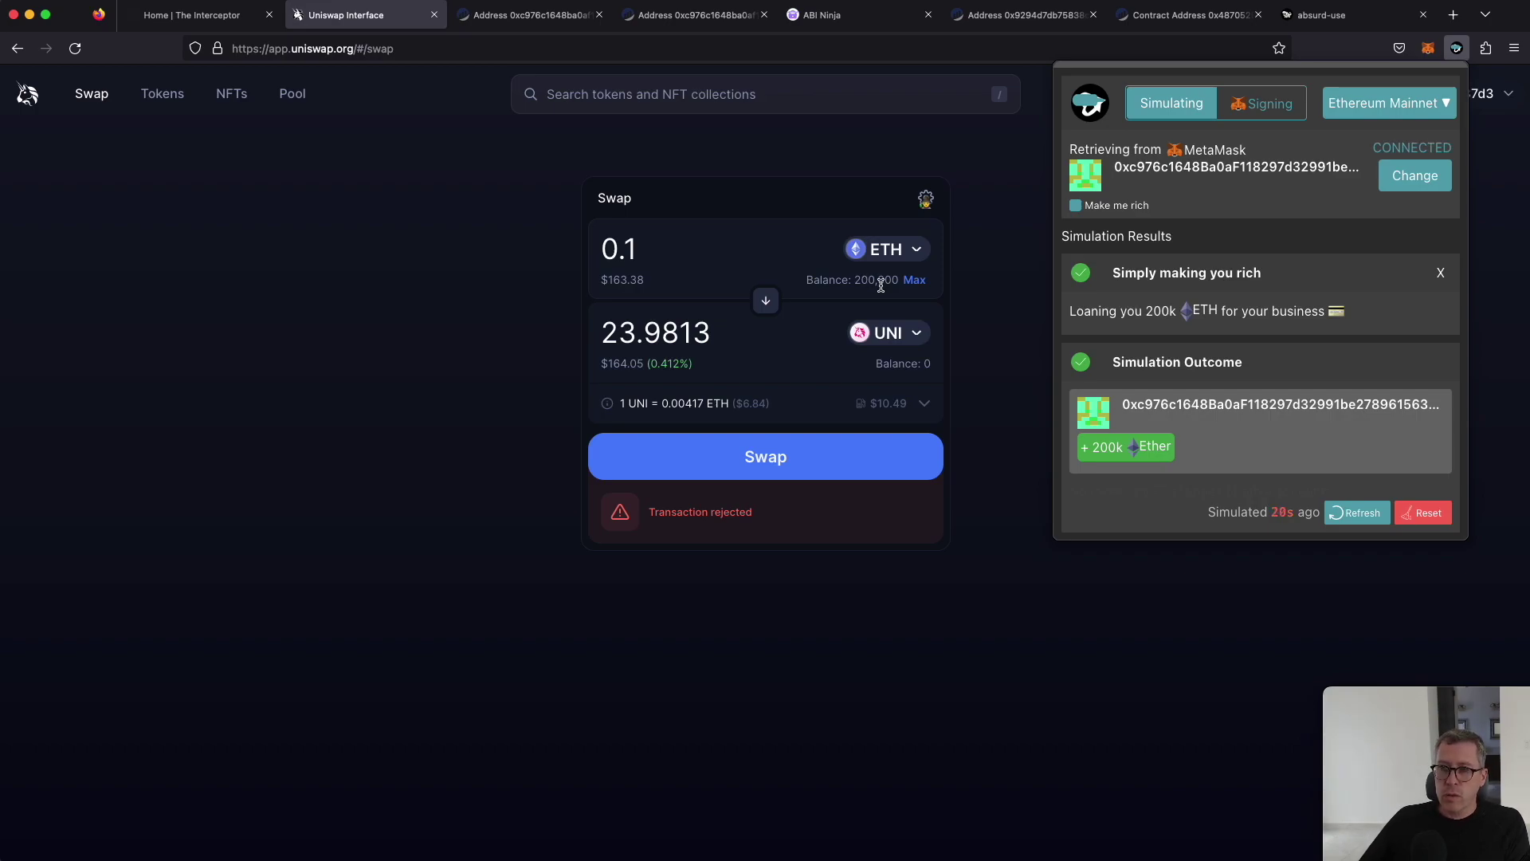
click(752, 253)
Change the sell amount to 10000 ETH, pick DAI to receive, and submit the swap
double_click(753, 255)
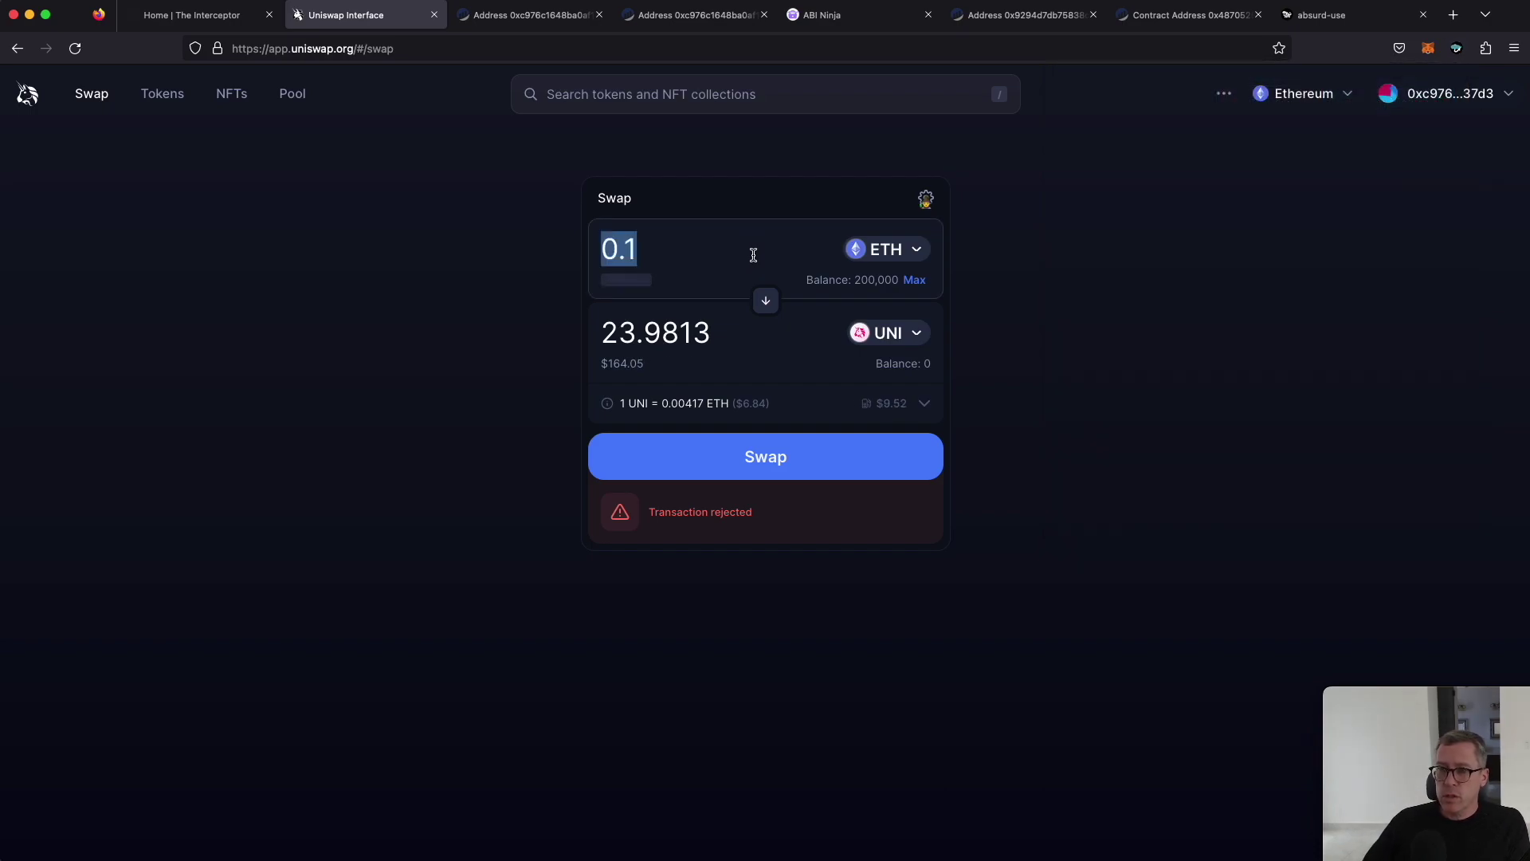
text(10)
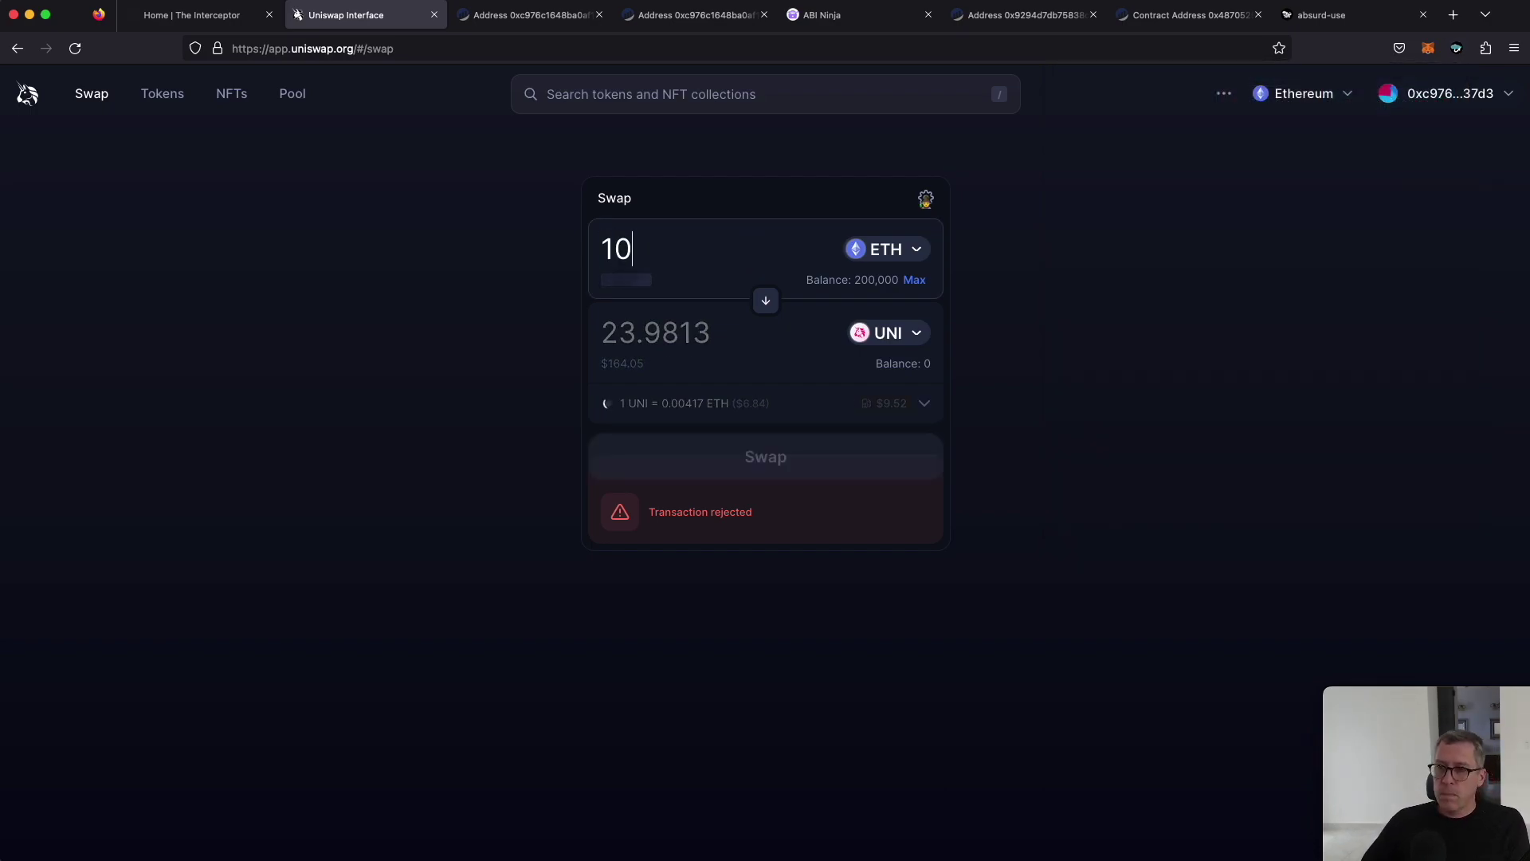
text(000)
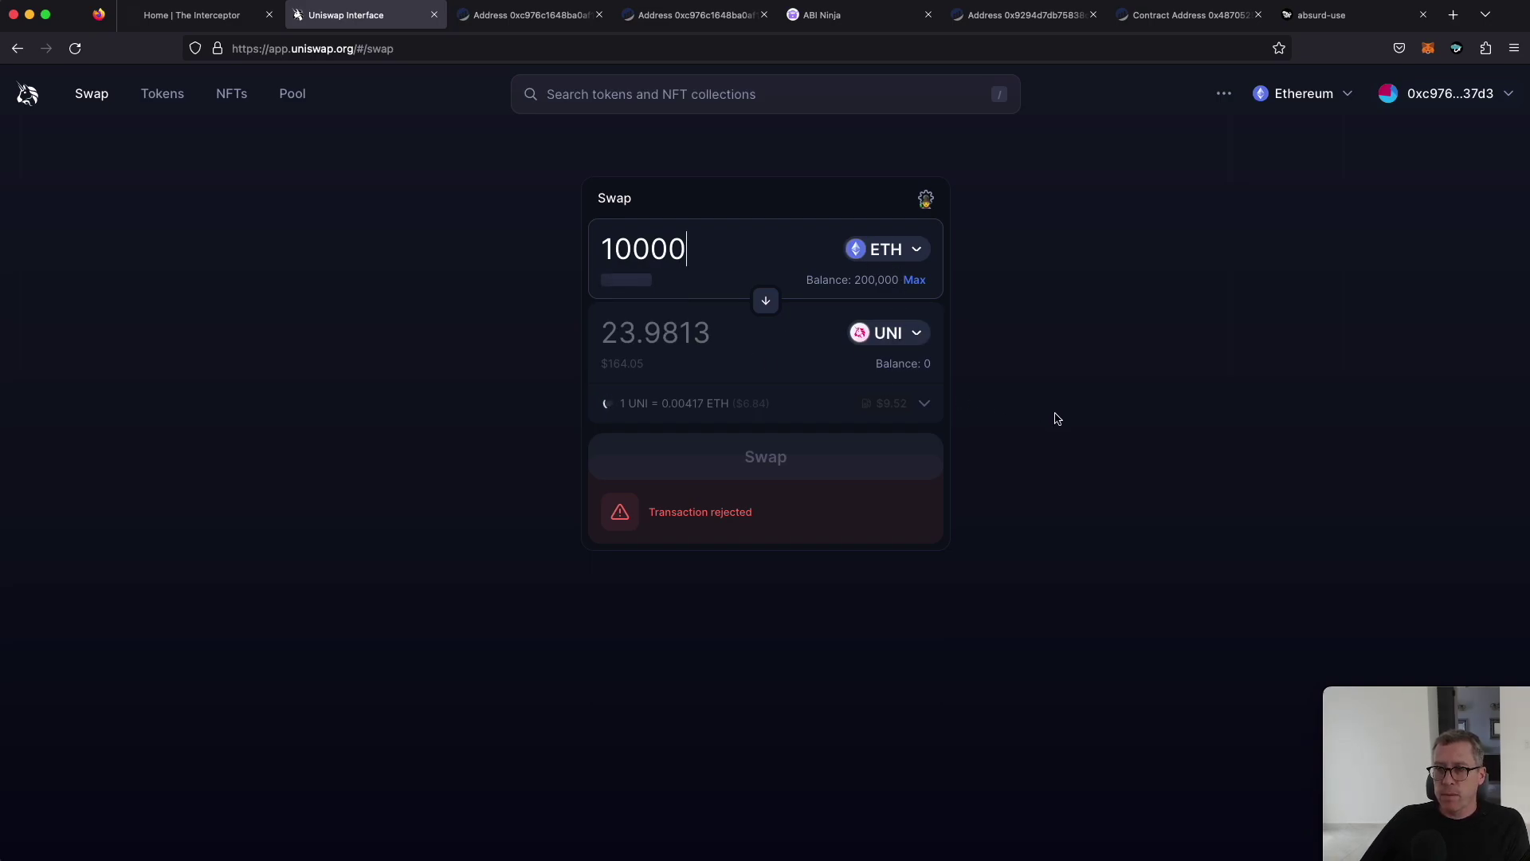
click(914, 343)
click(729, 299)
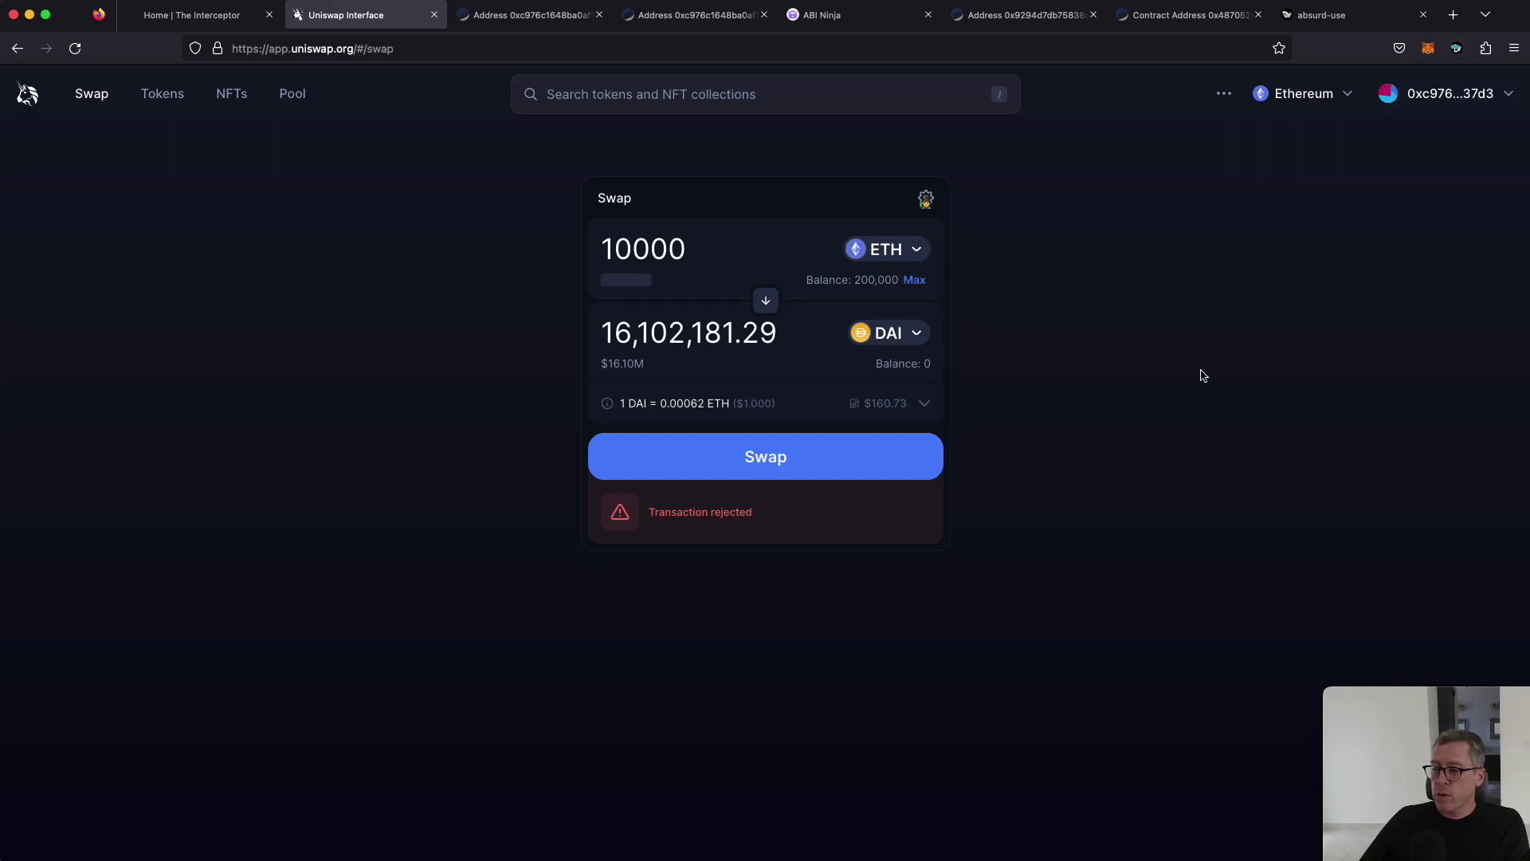
click(754, 471)
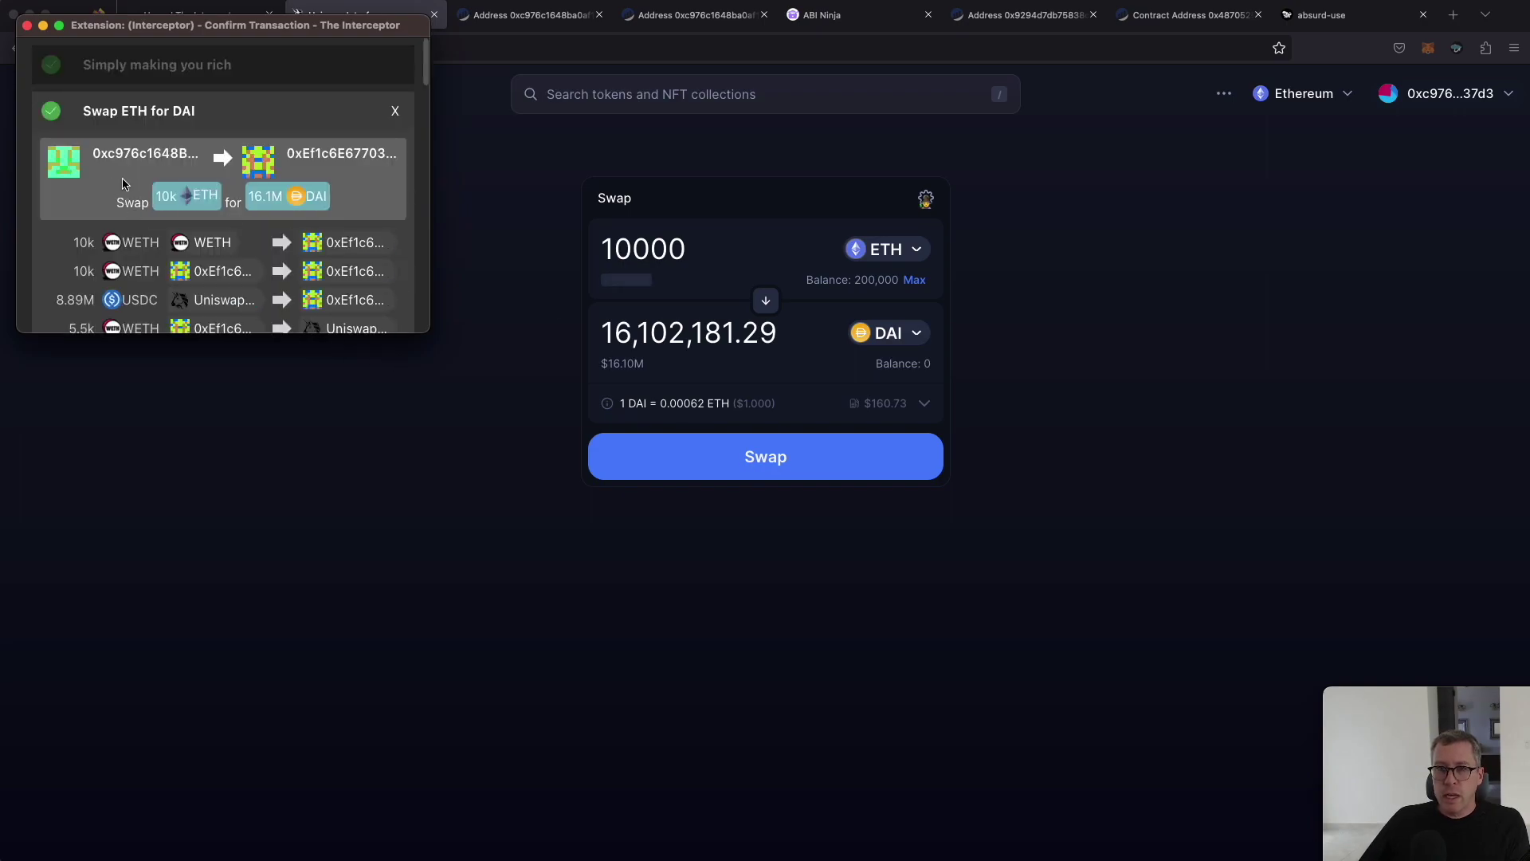
Review the simulated 10k ETH to 16.1M DAI swap and accept it with Simulate!
scroll(115, 180, down, 10)
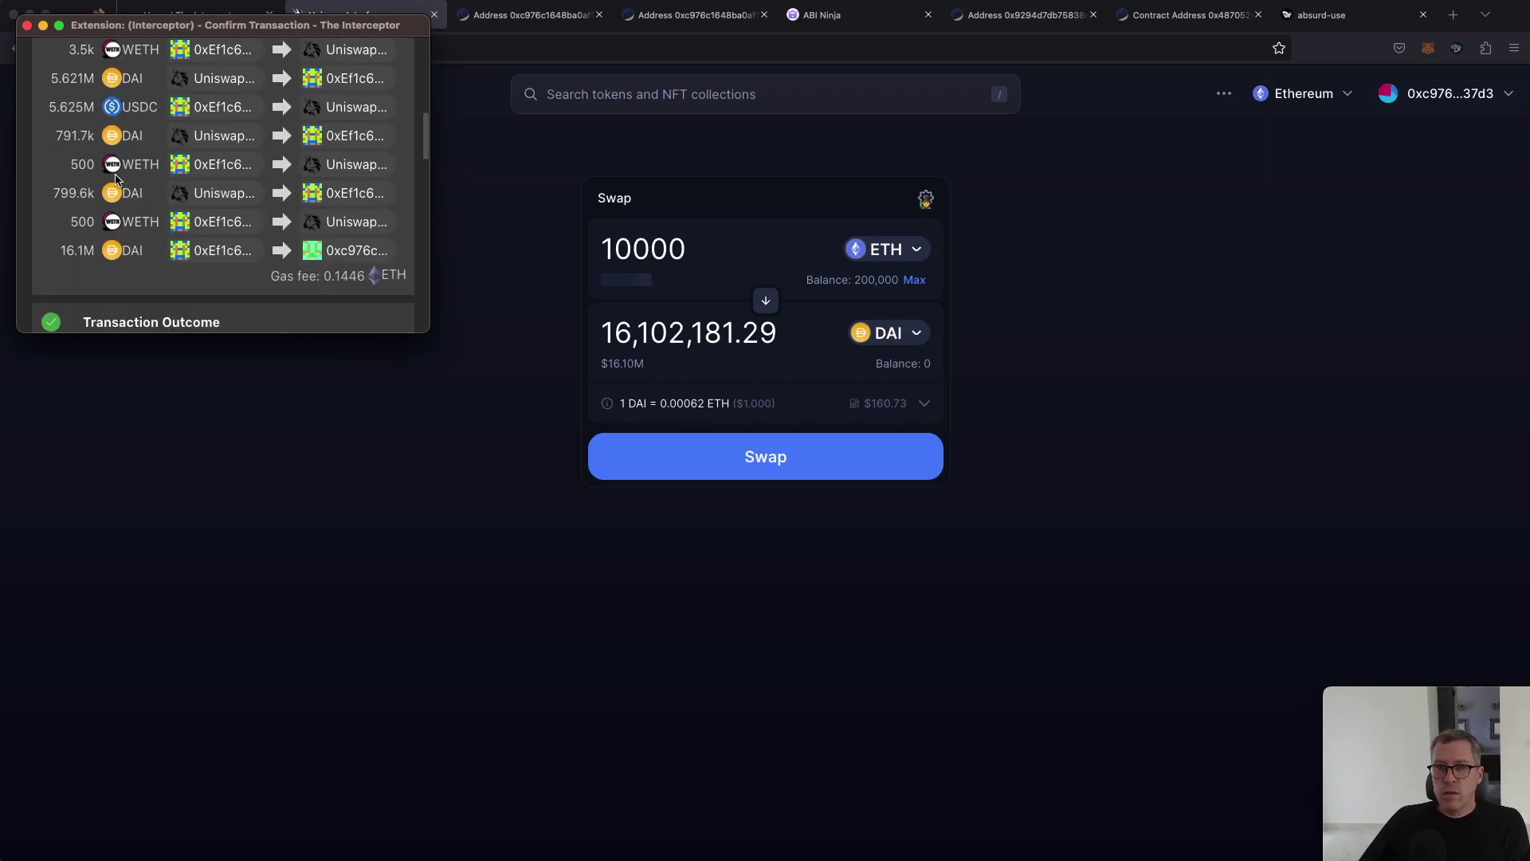
scroll(191, 195, down, 1)
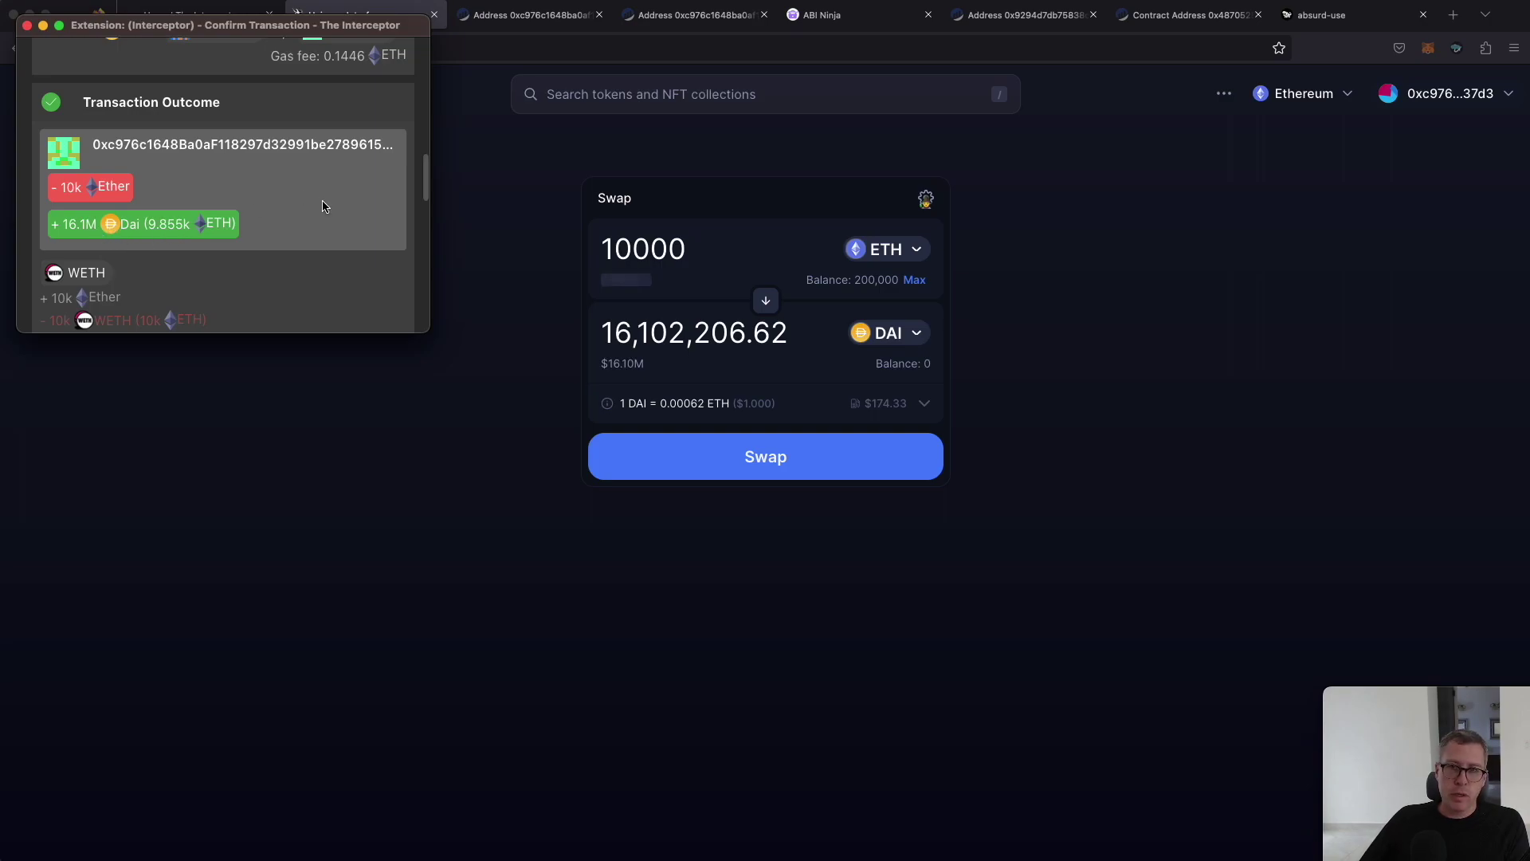
scroll(322, 206, down, 10)
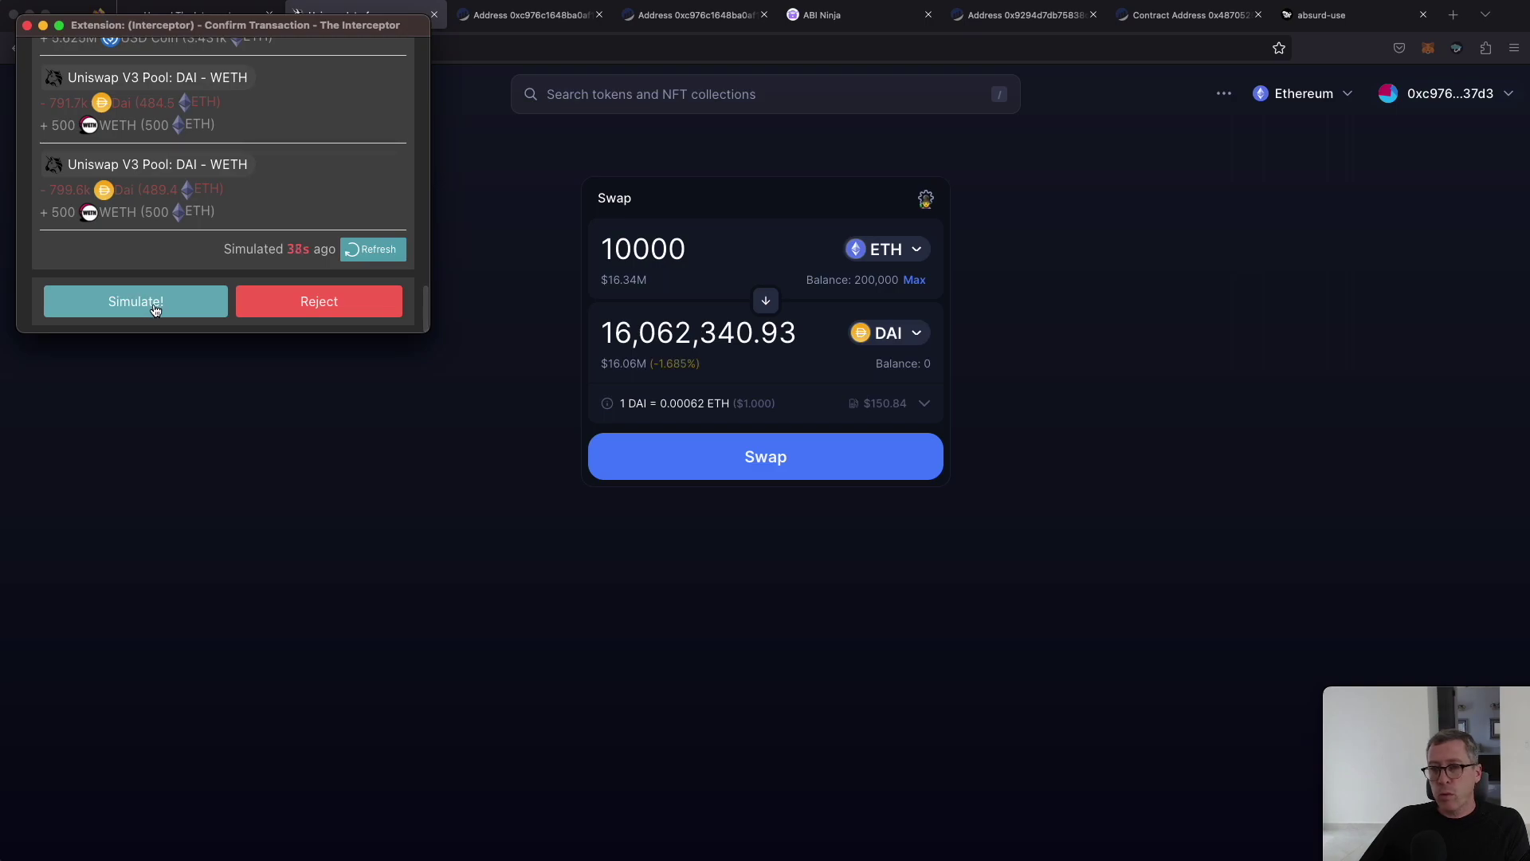
click(156, 308)
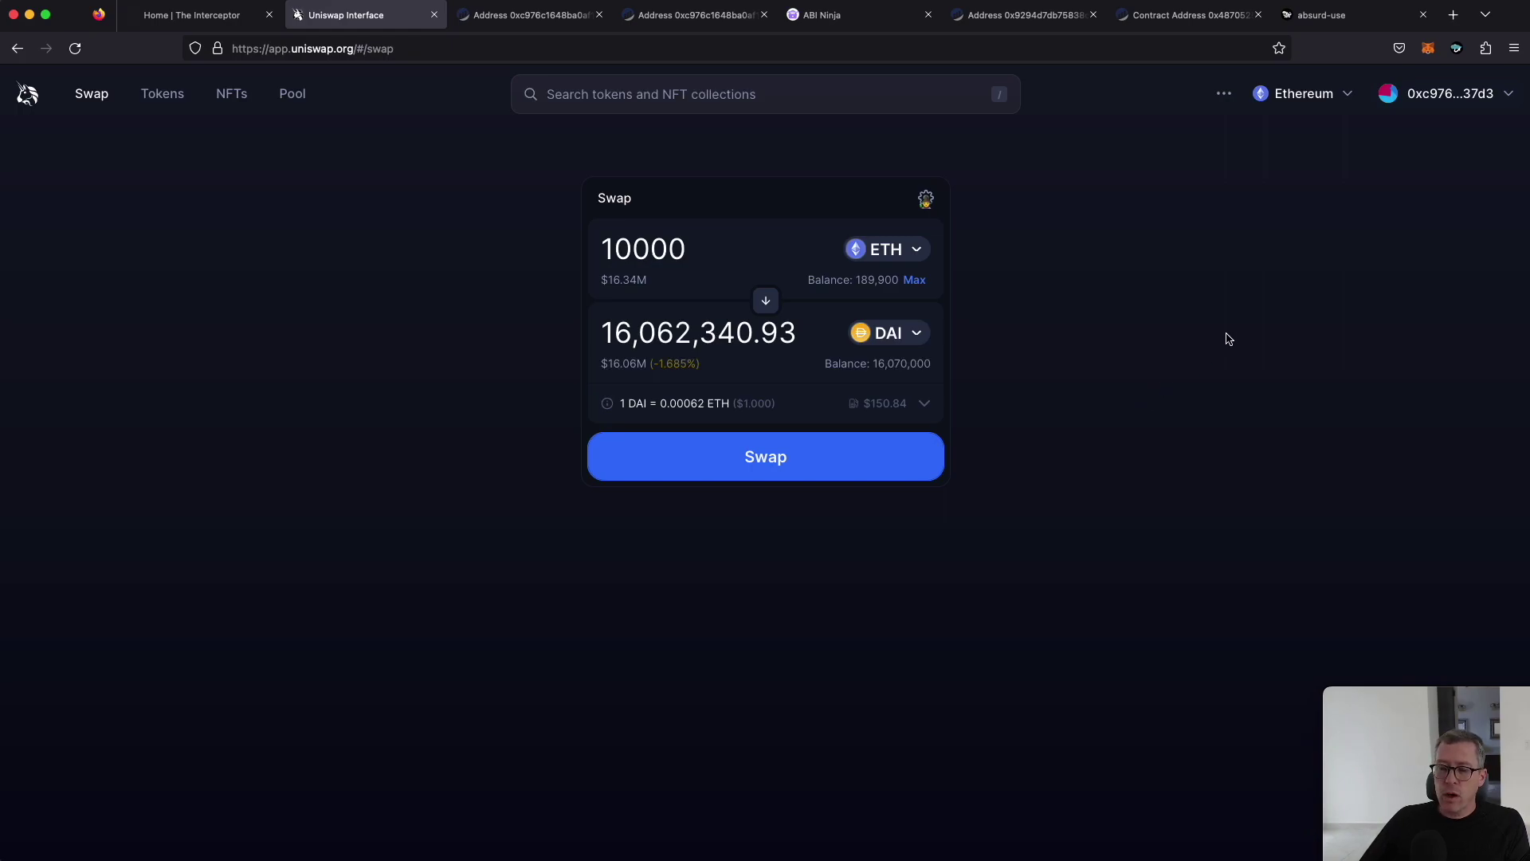
click(1456, 48)
scroll(1362, 271, down, 3)
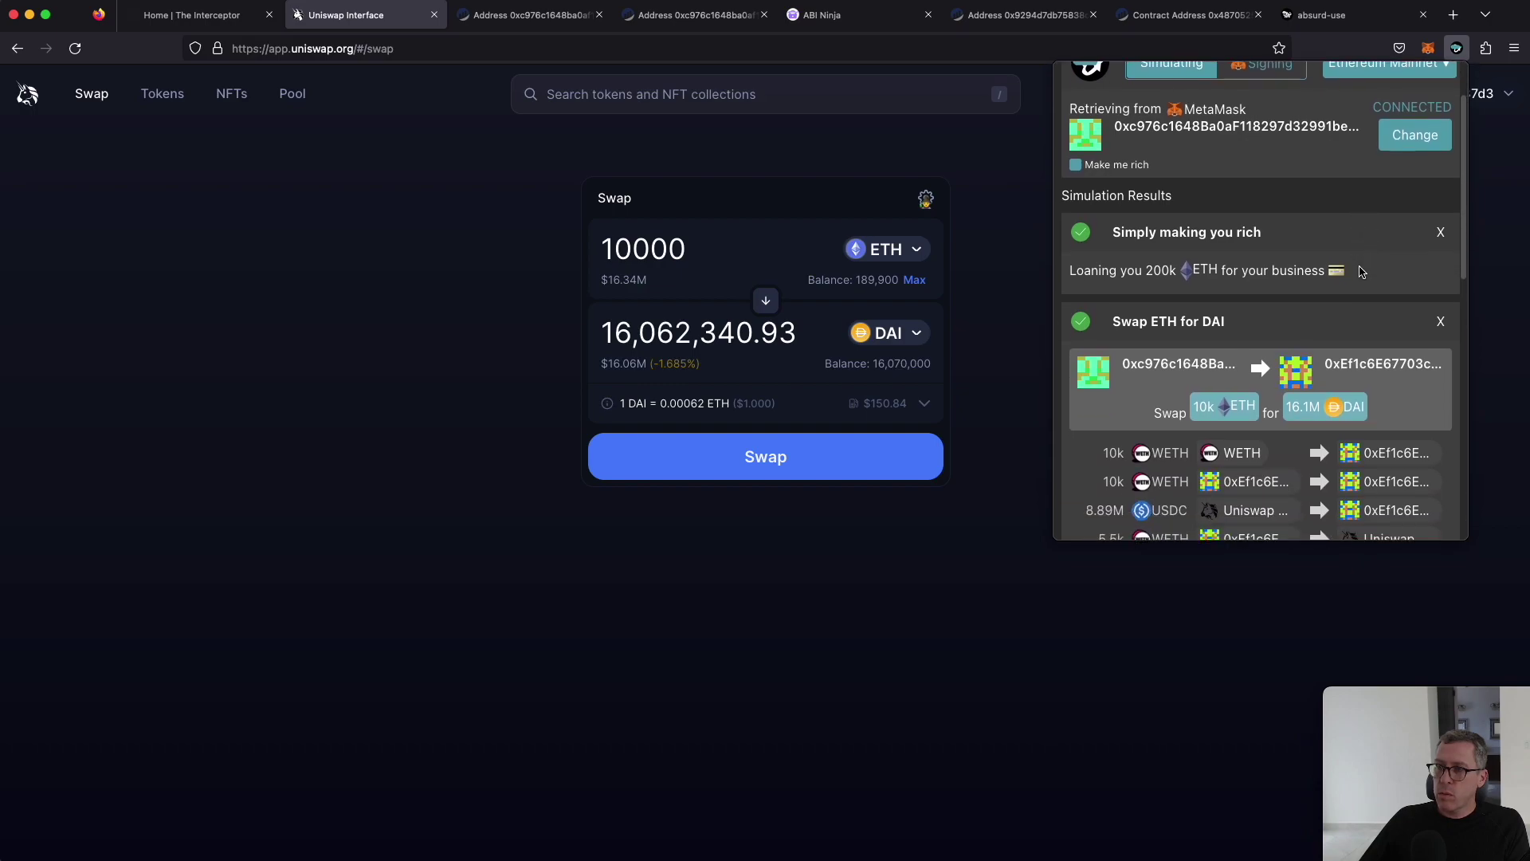
scroll(1251, 335, down, 1)
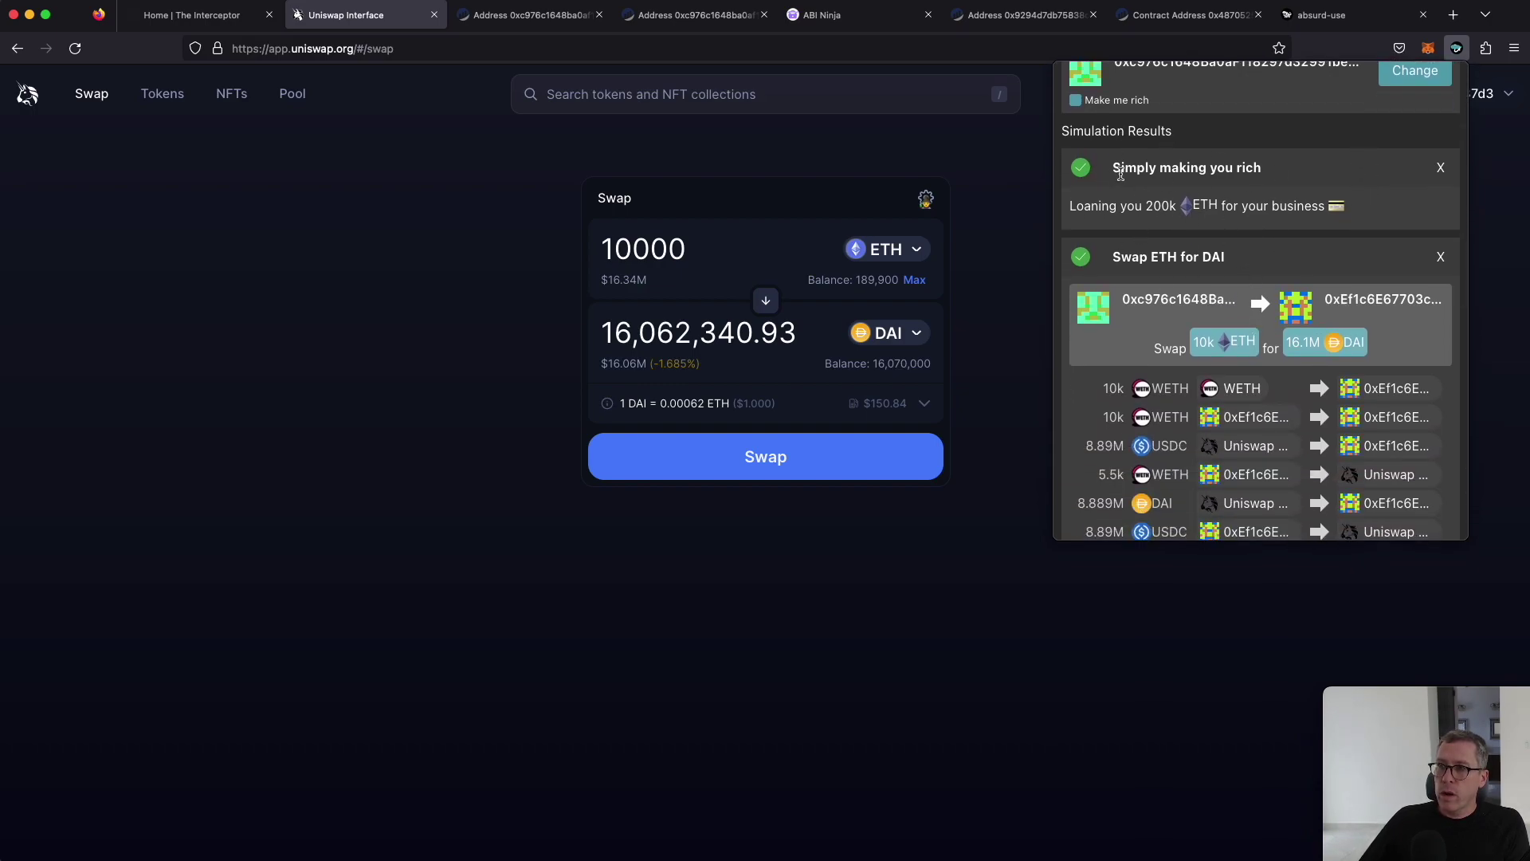
drag(1117, 170, 1286, 174)
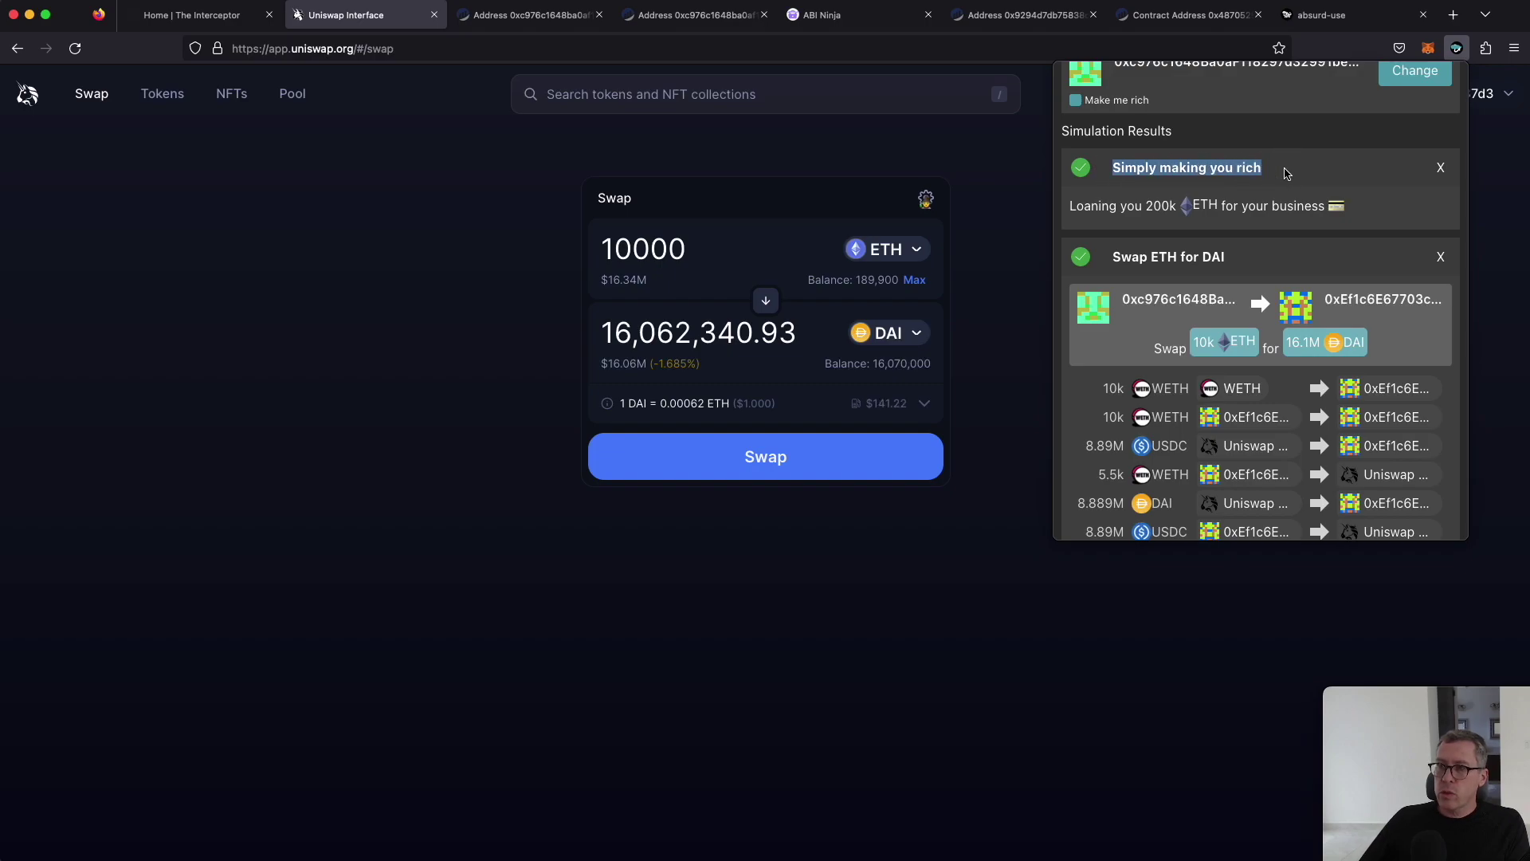
drag(1110, 258, 1255, 263)
click(1255, 264)
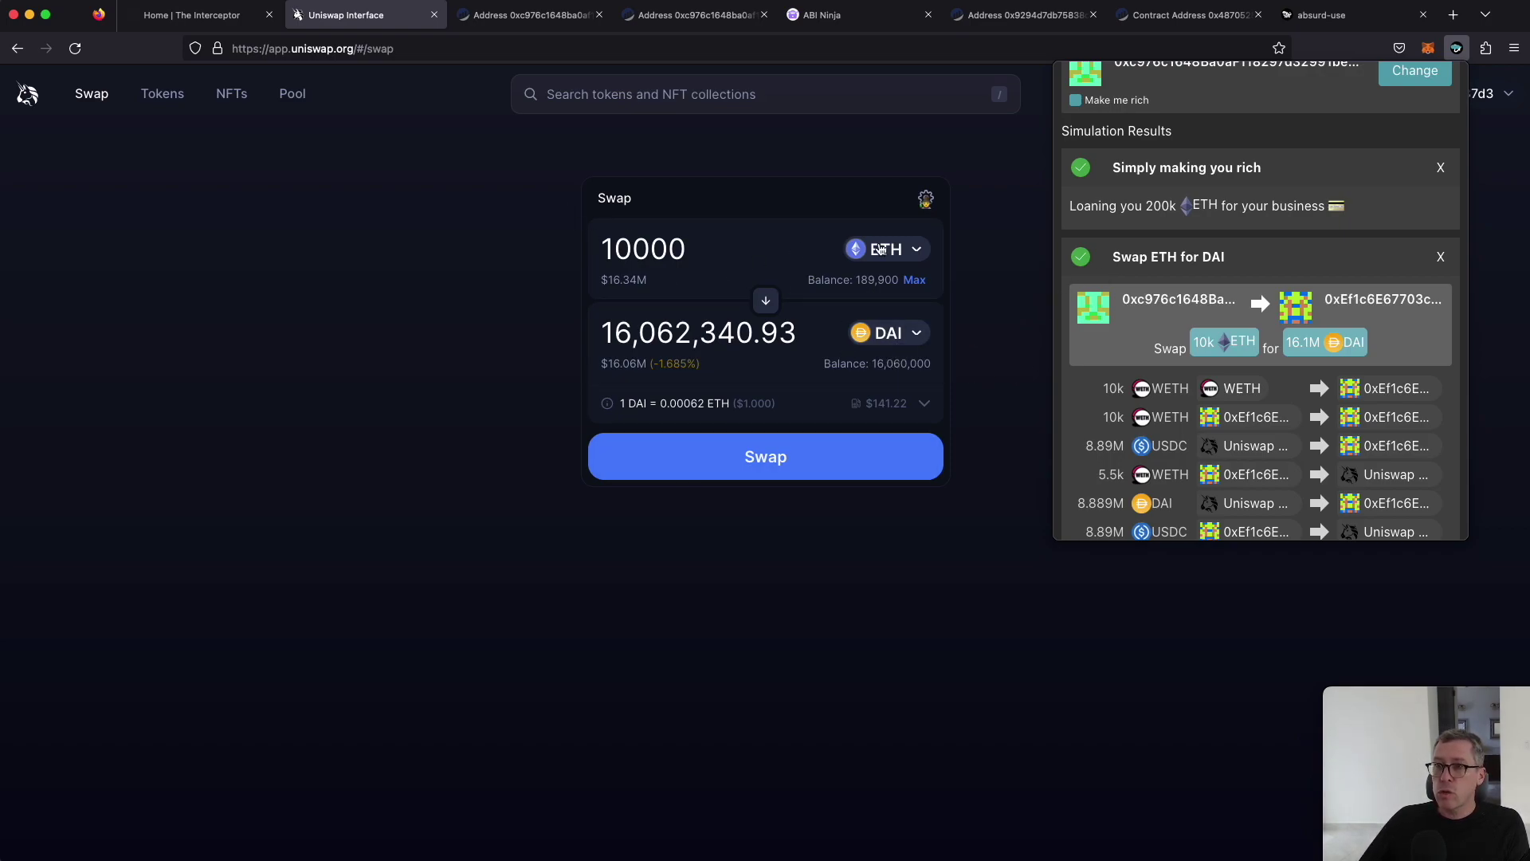
scroll(1259, 239, up, 4)
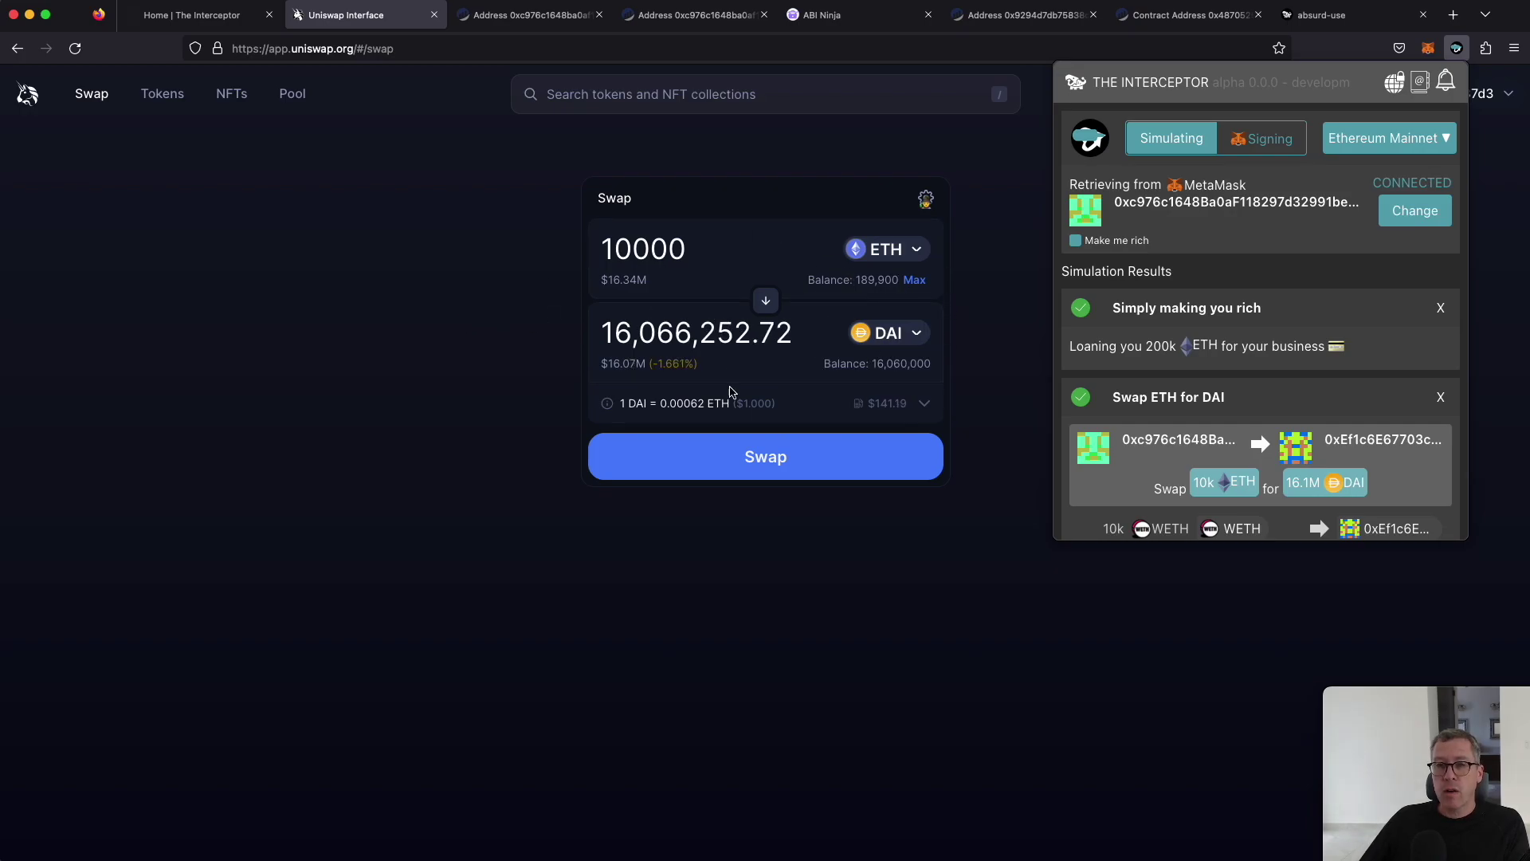
click(403, 351)
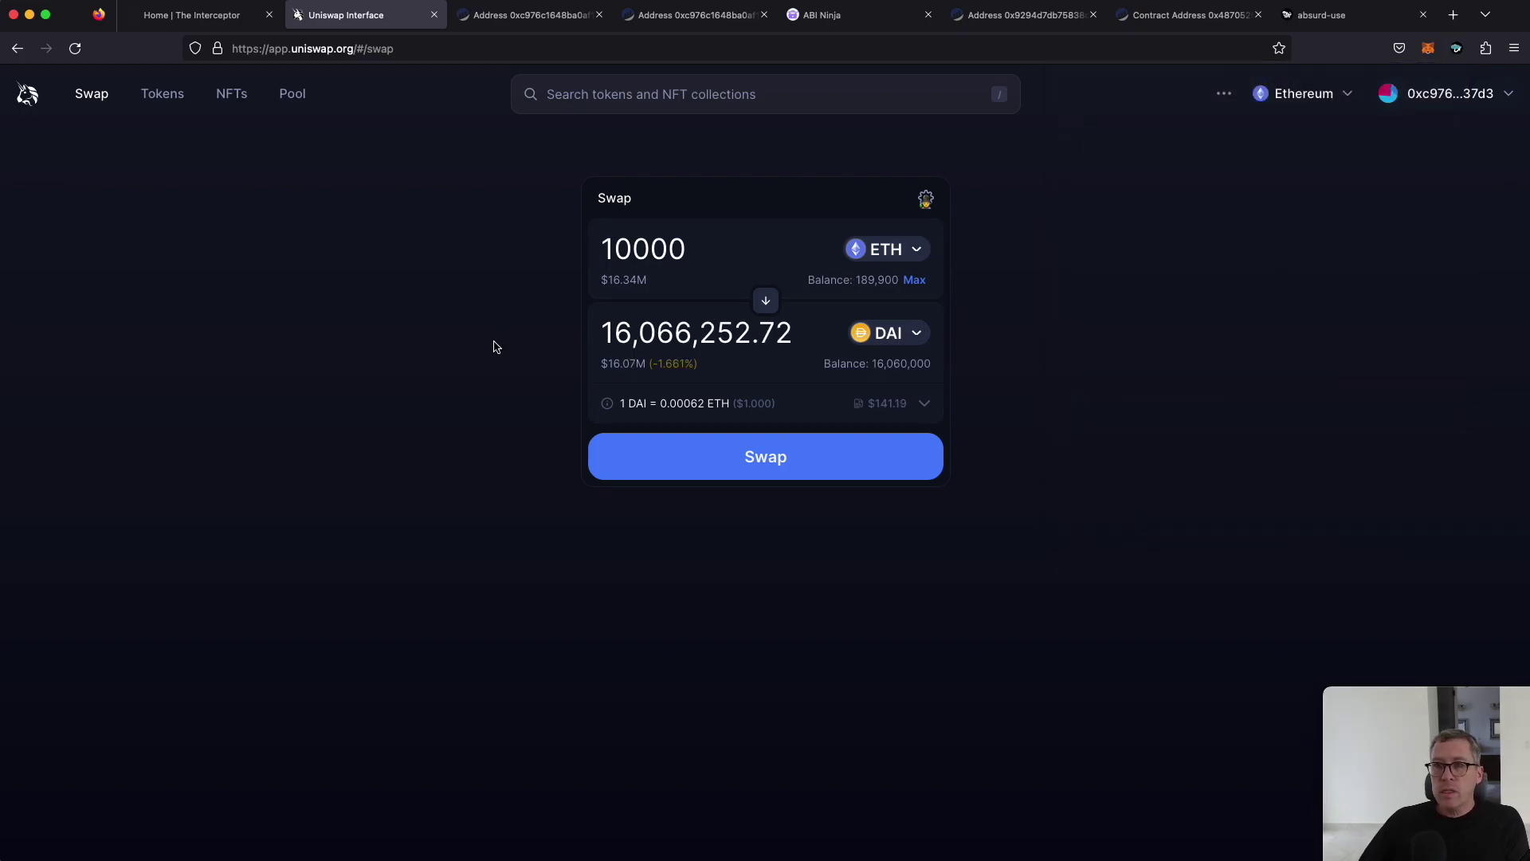
Load curve.fi and briefly check The Interceptor's simulation results panel
key(super+l)
text(curve.fi/)
key(Return)
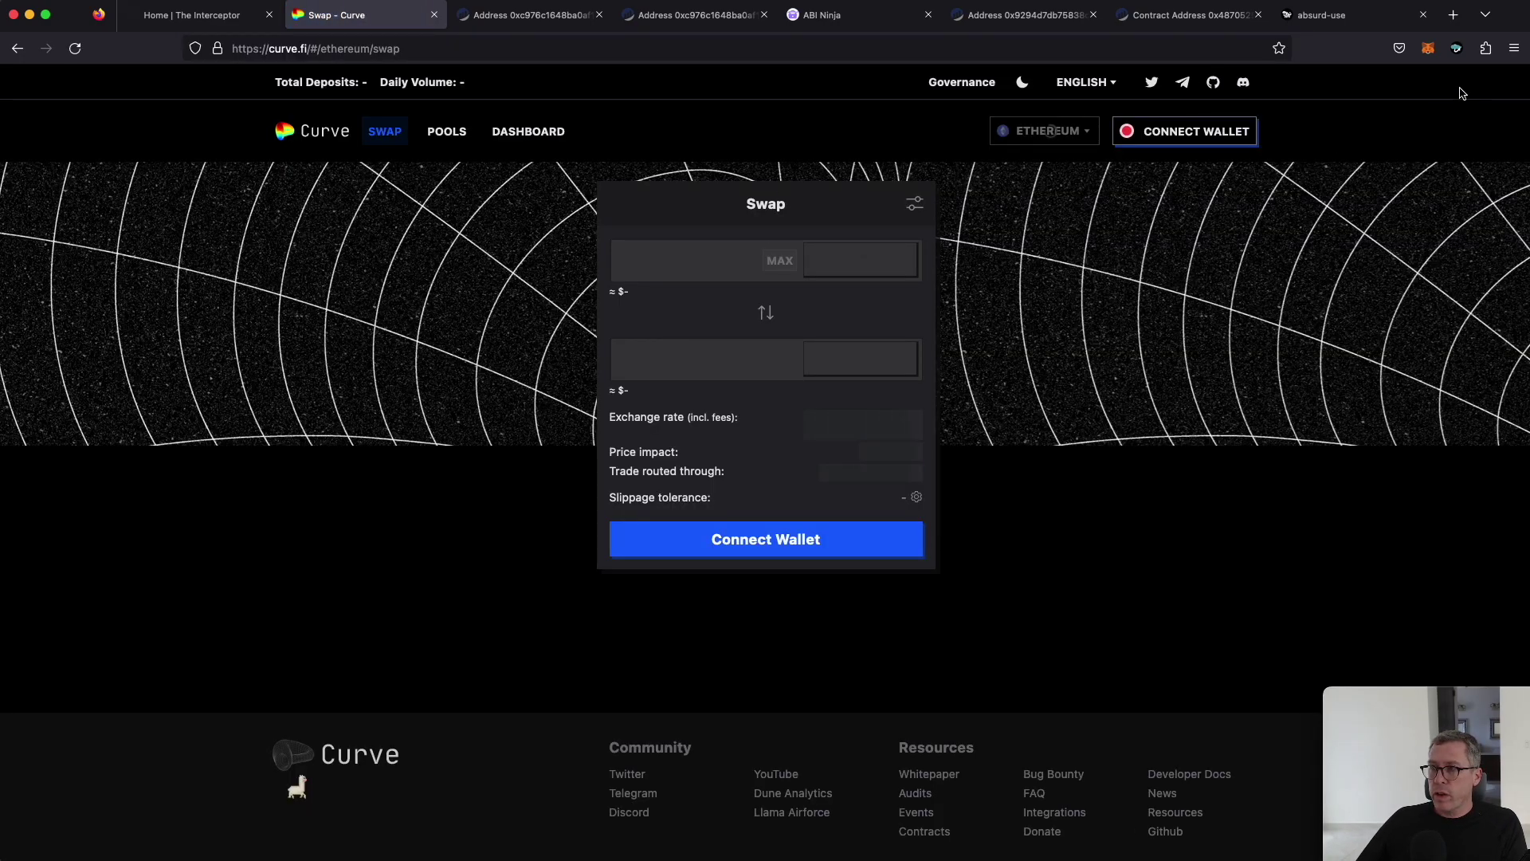
click(1456, 48)
scroll(1223, 366, down, 2)
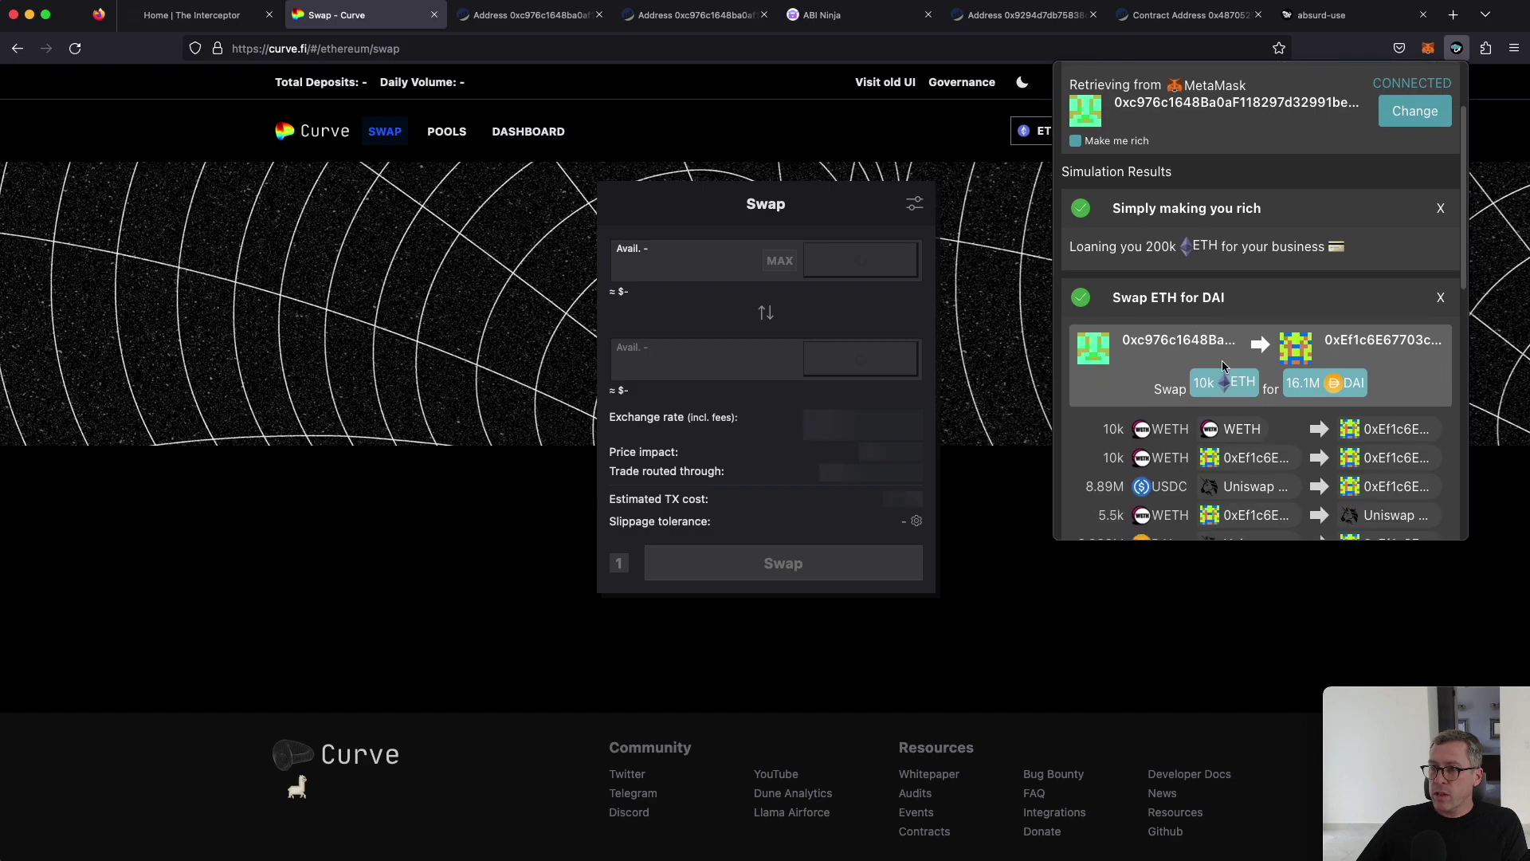
click(552, 299)
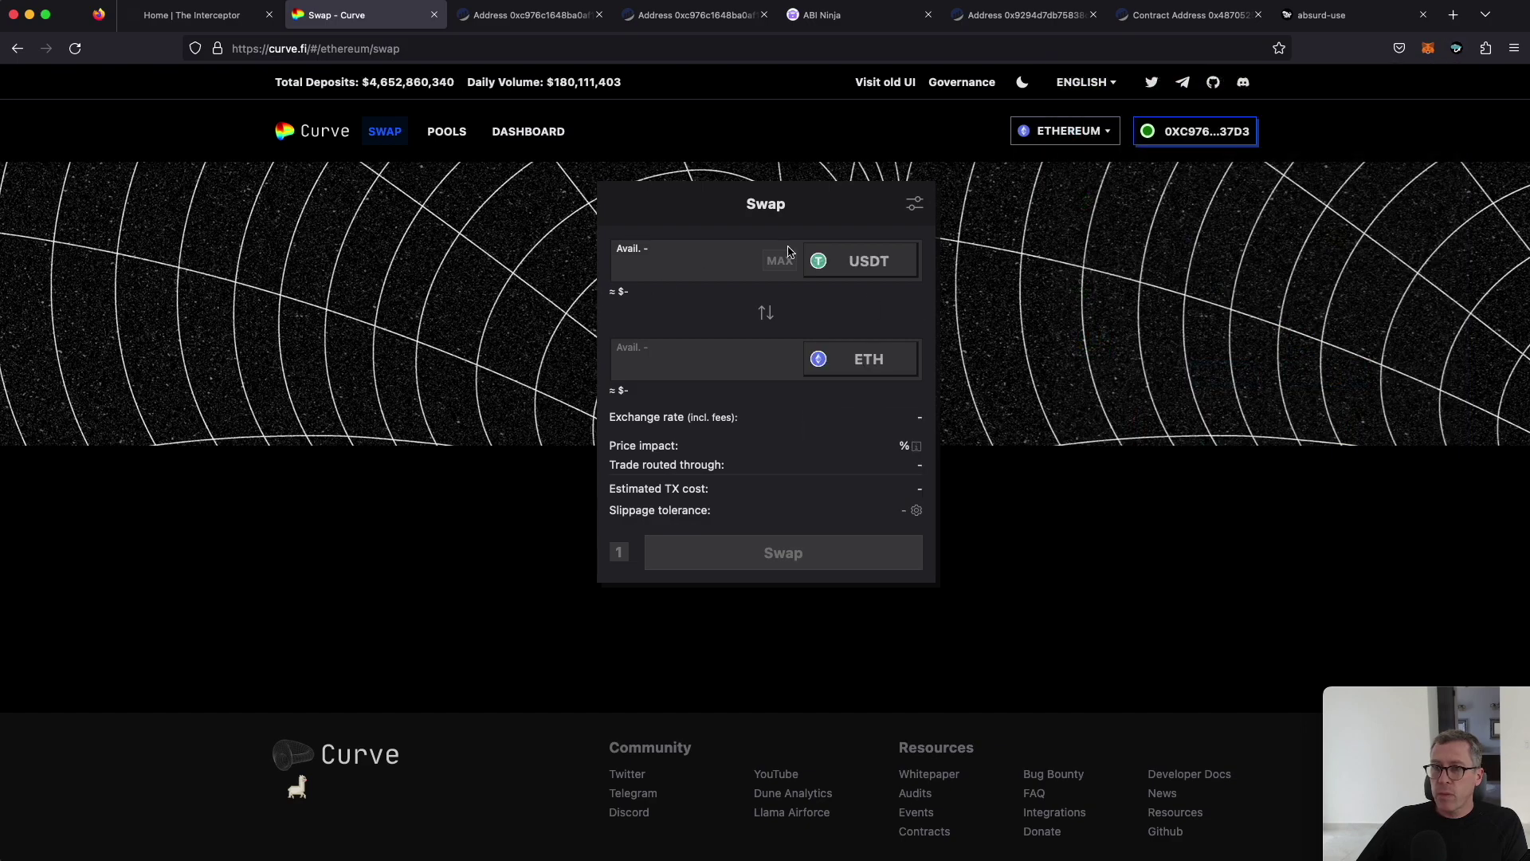
Set Curve to swap 10000000 DAI into WBTC and review the 357.39 WBTC quote
click(869, 271)
click(792, 324)
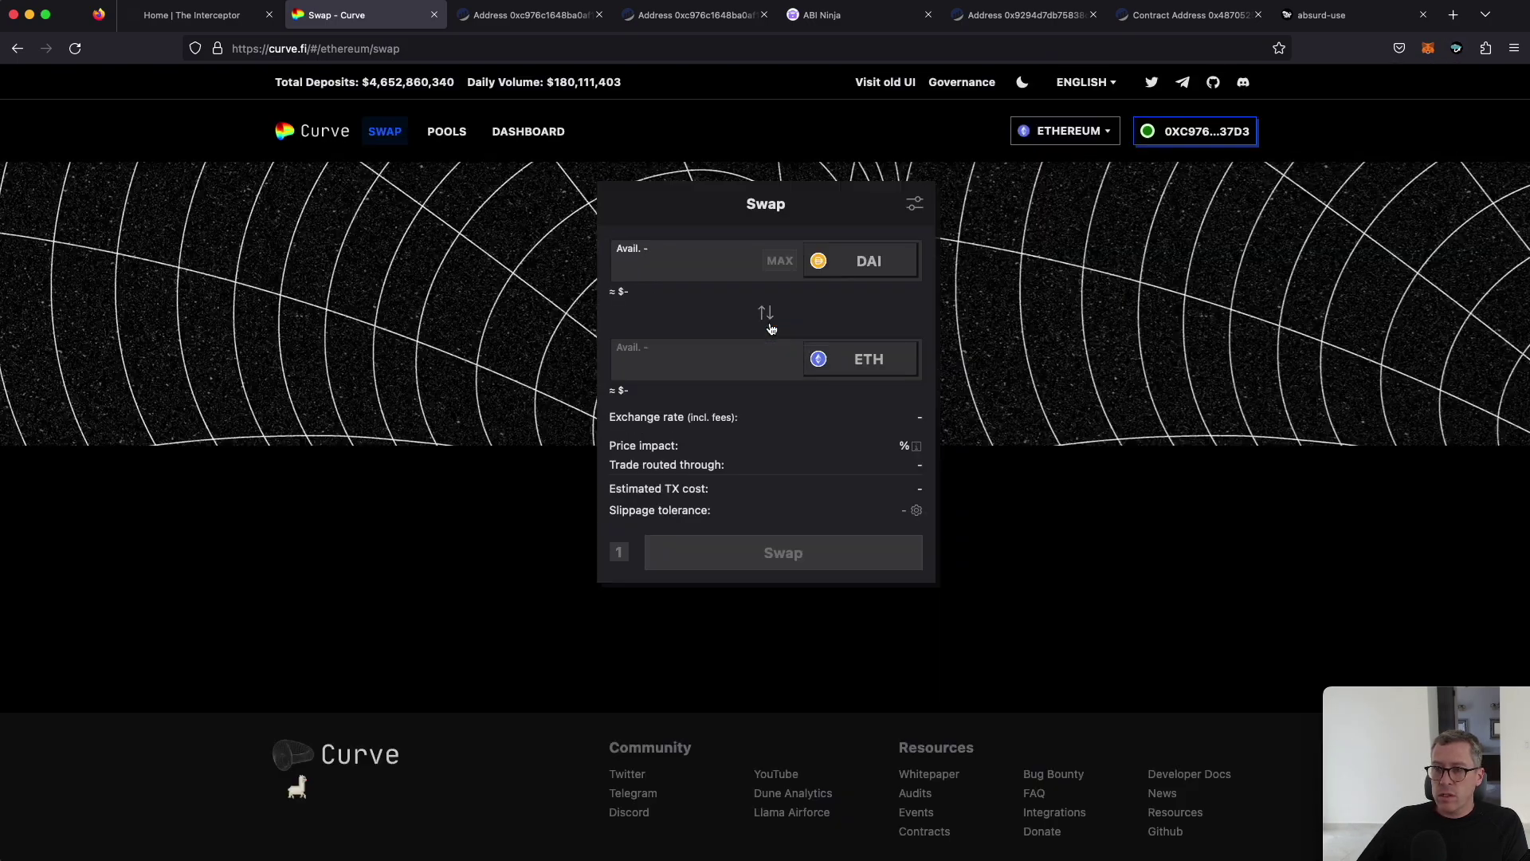
click(664, 268)
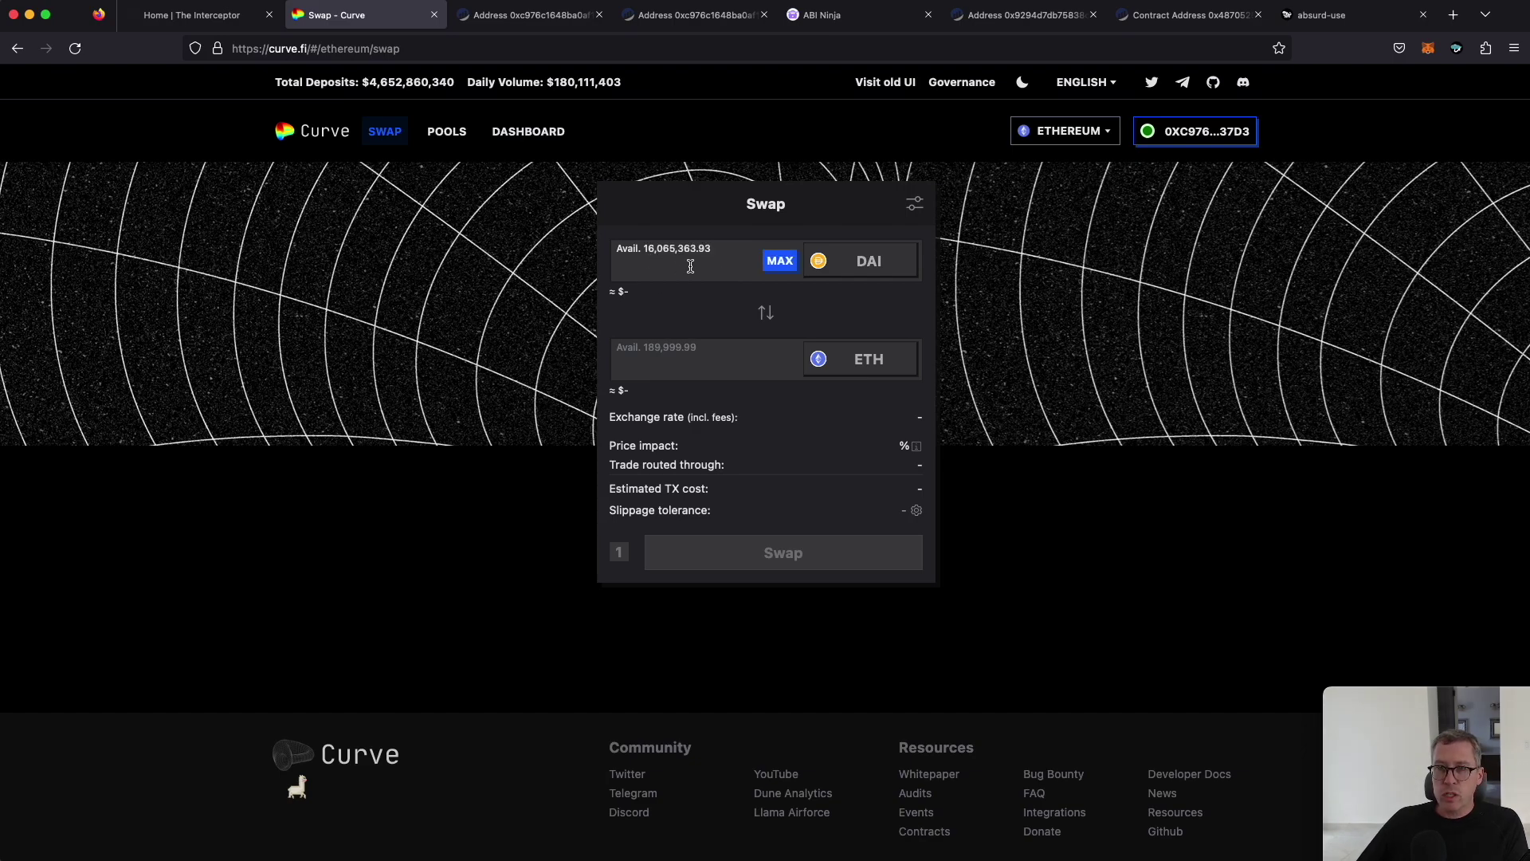
click(865, 365)
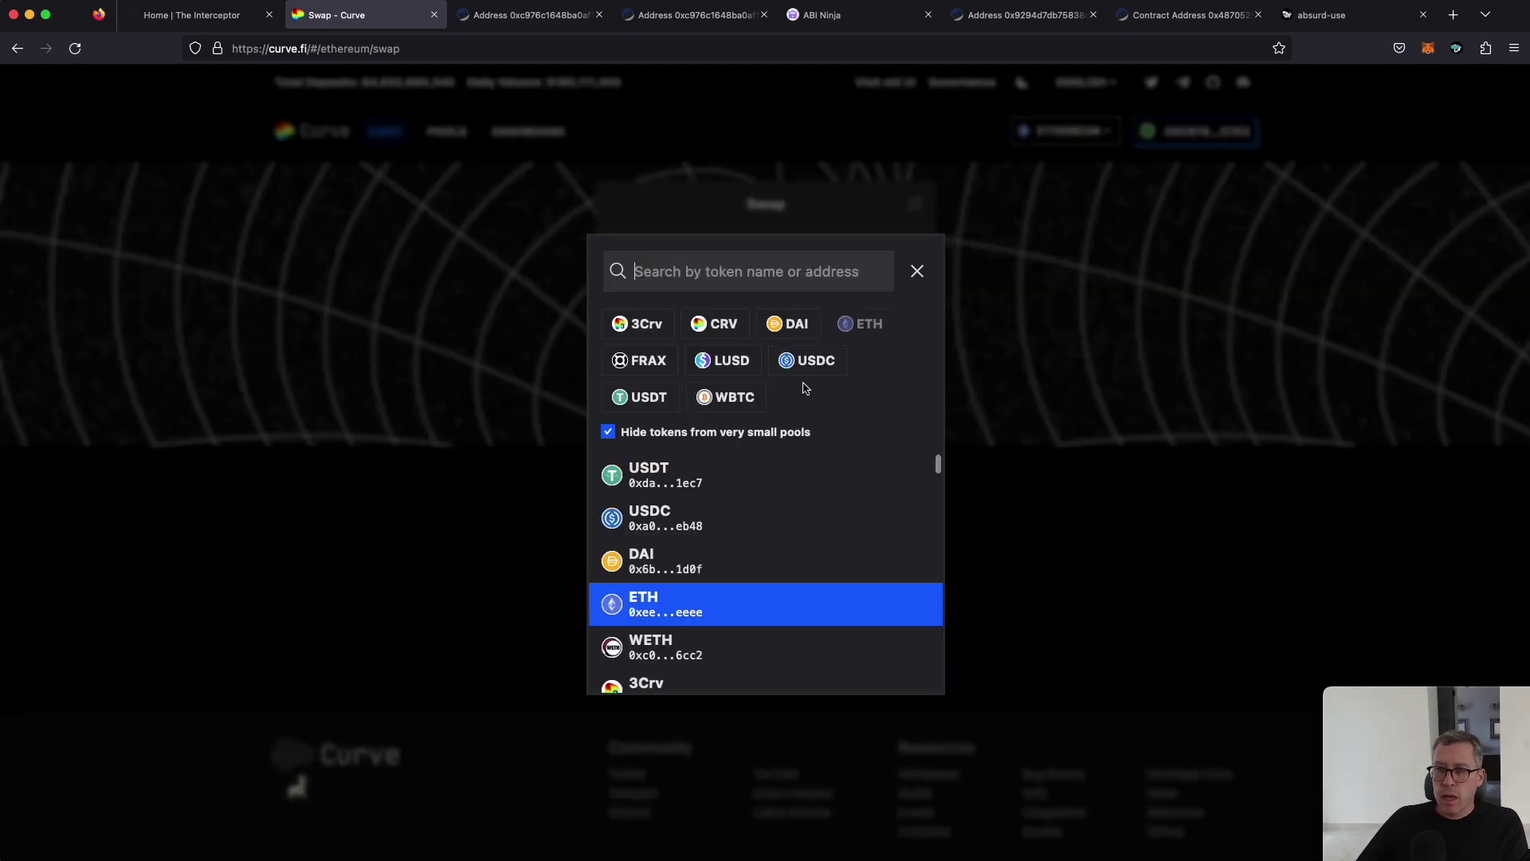
click(721, 401)
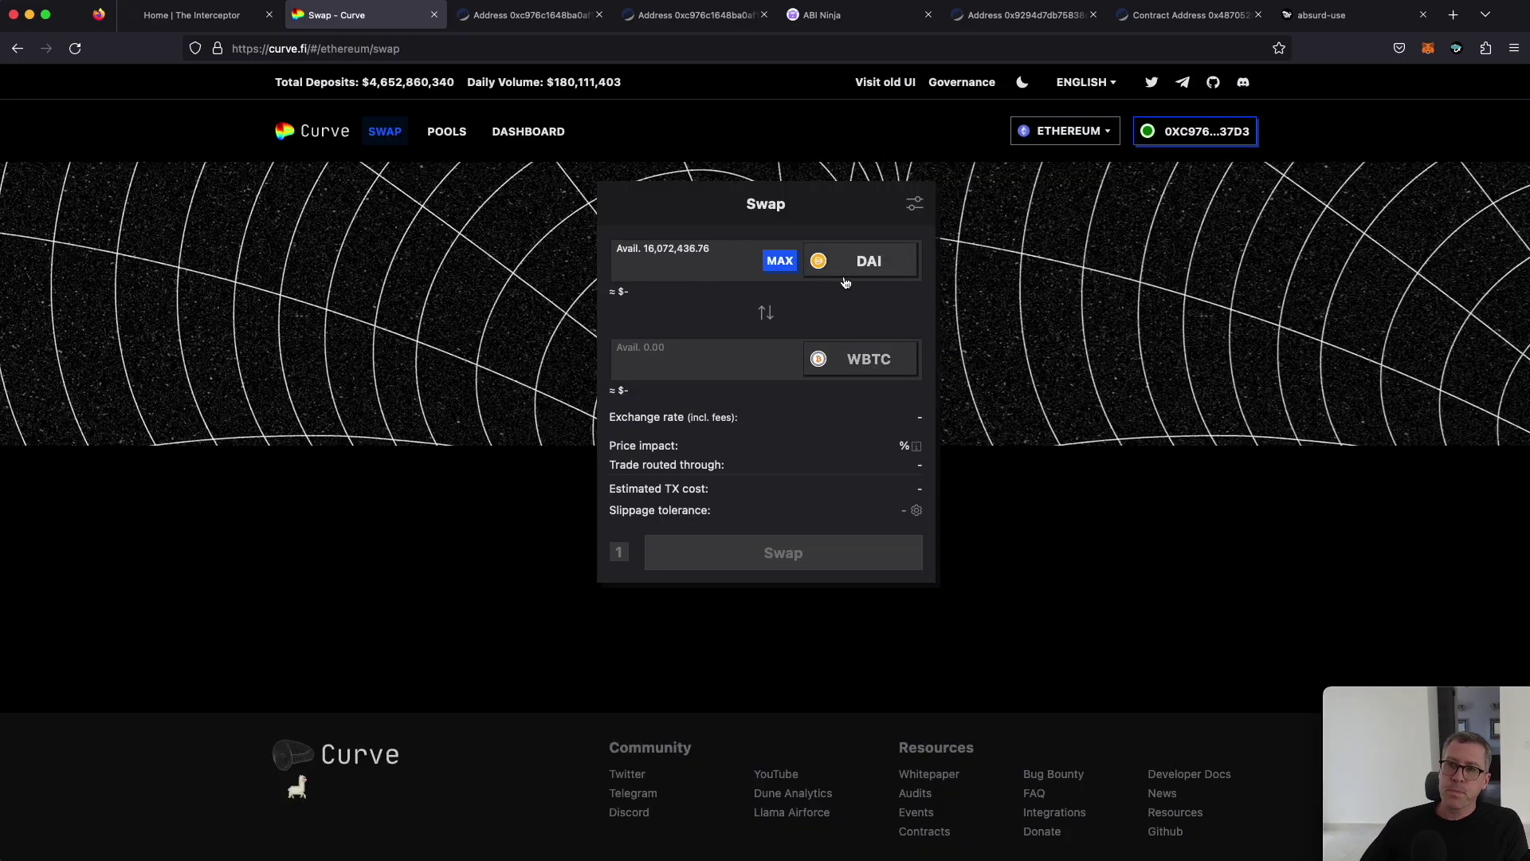
text(10)
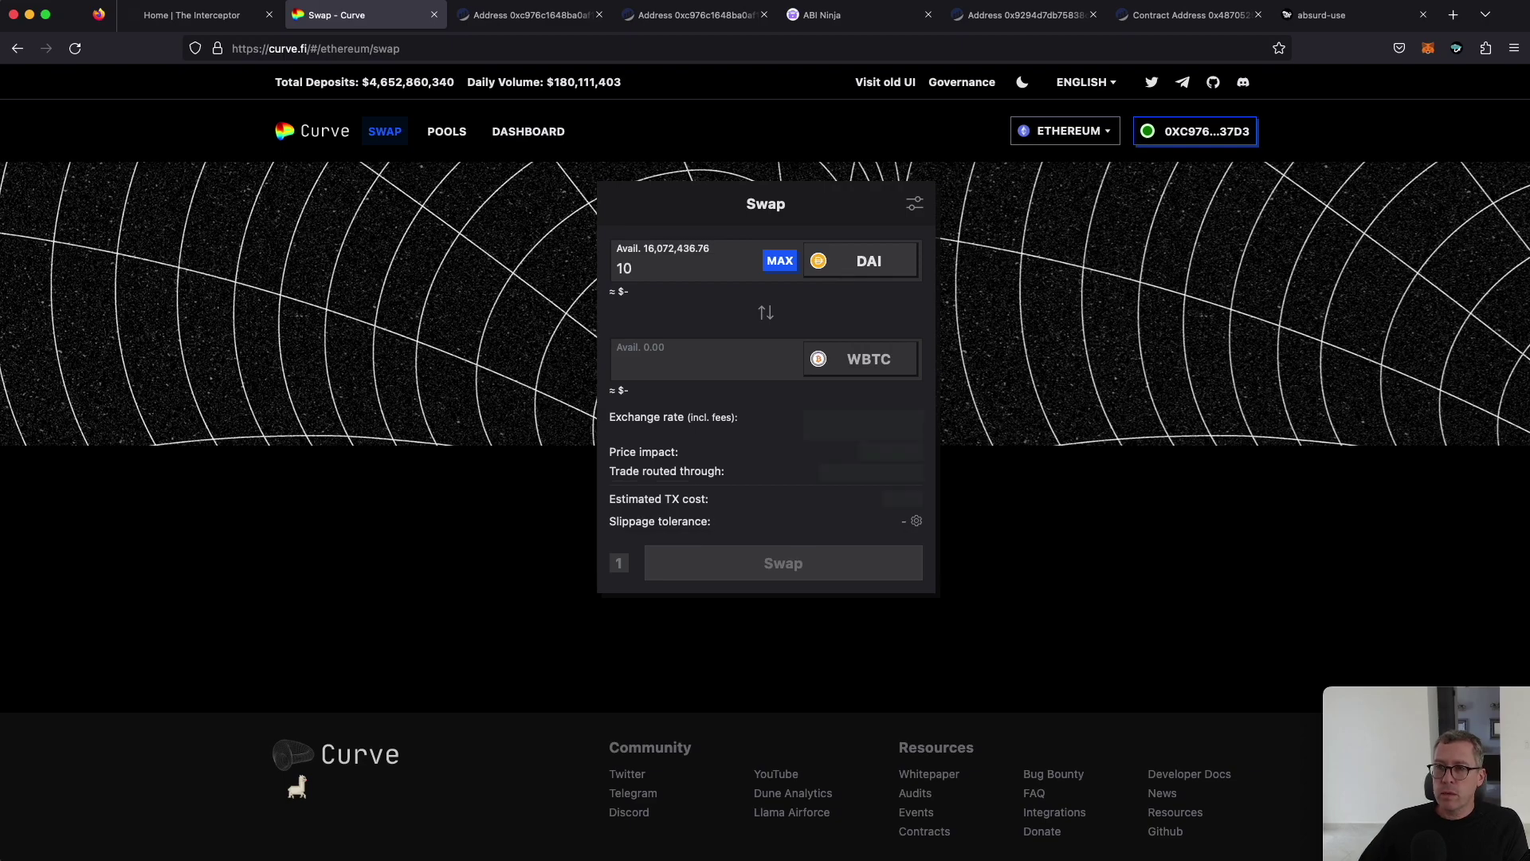
text(000000)
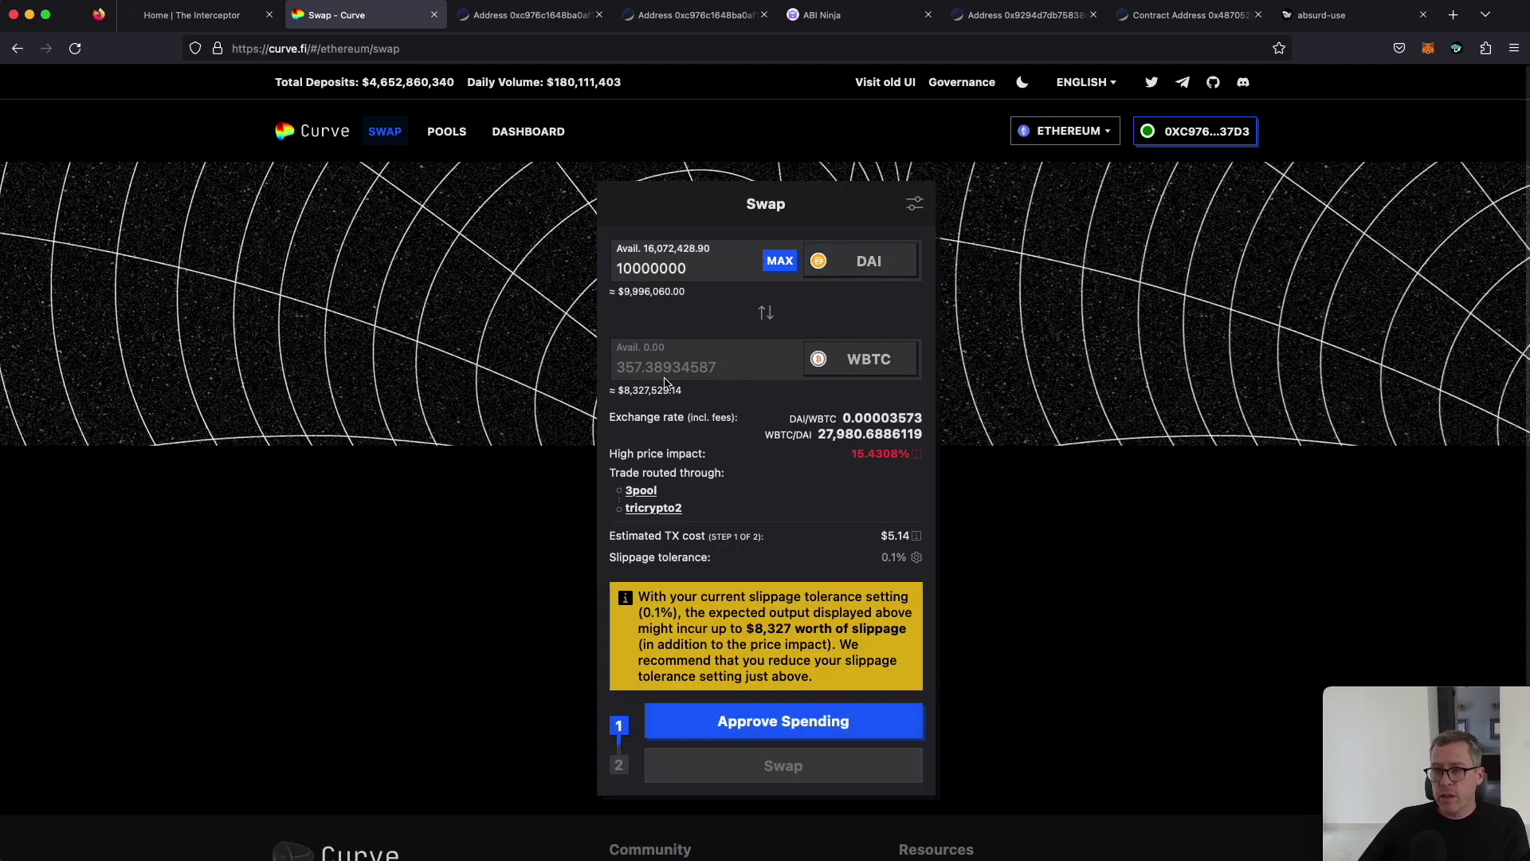
scroll(755, 428, down, 1)
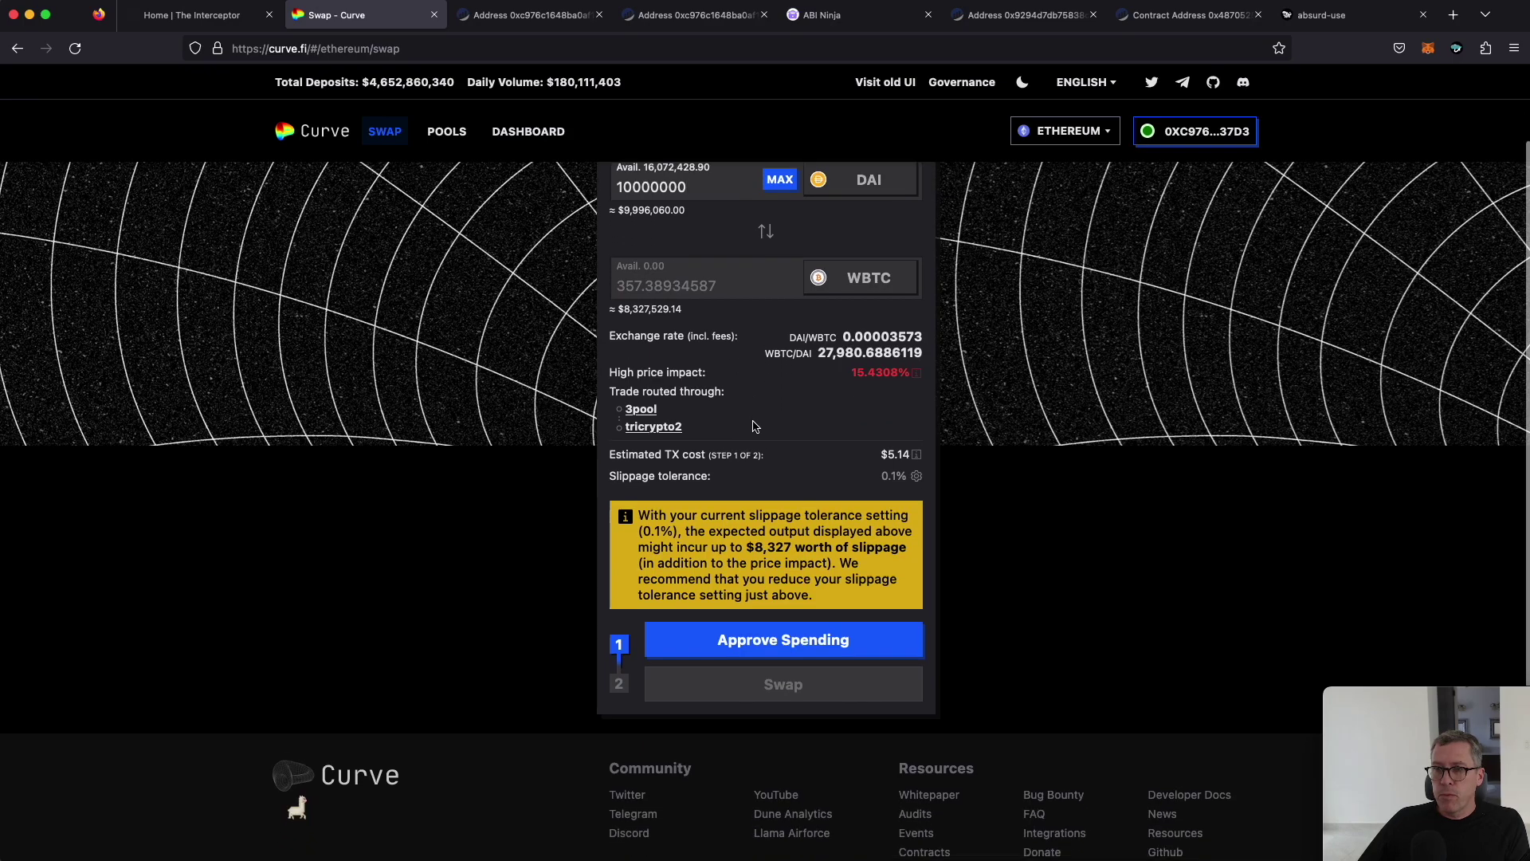
scroll(755, 427, down, 1)
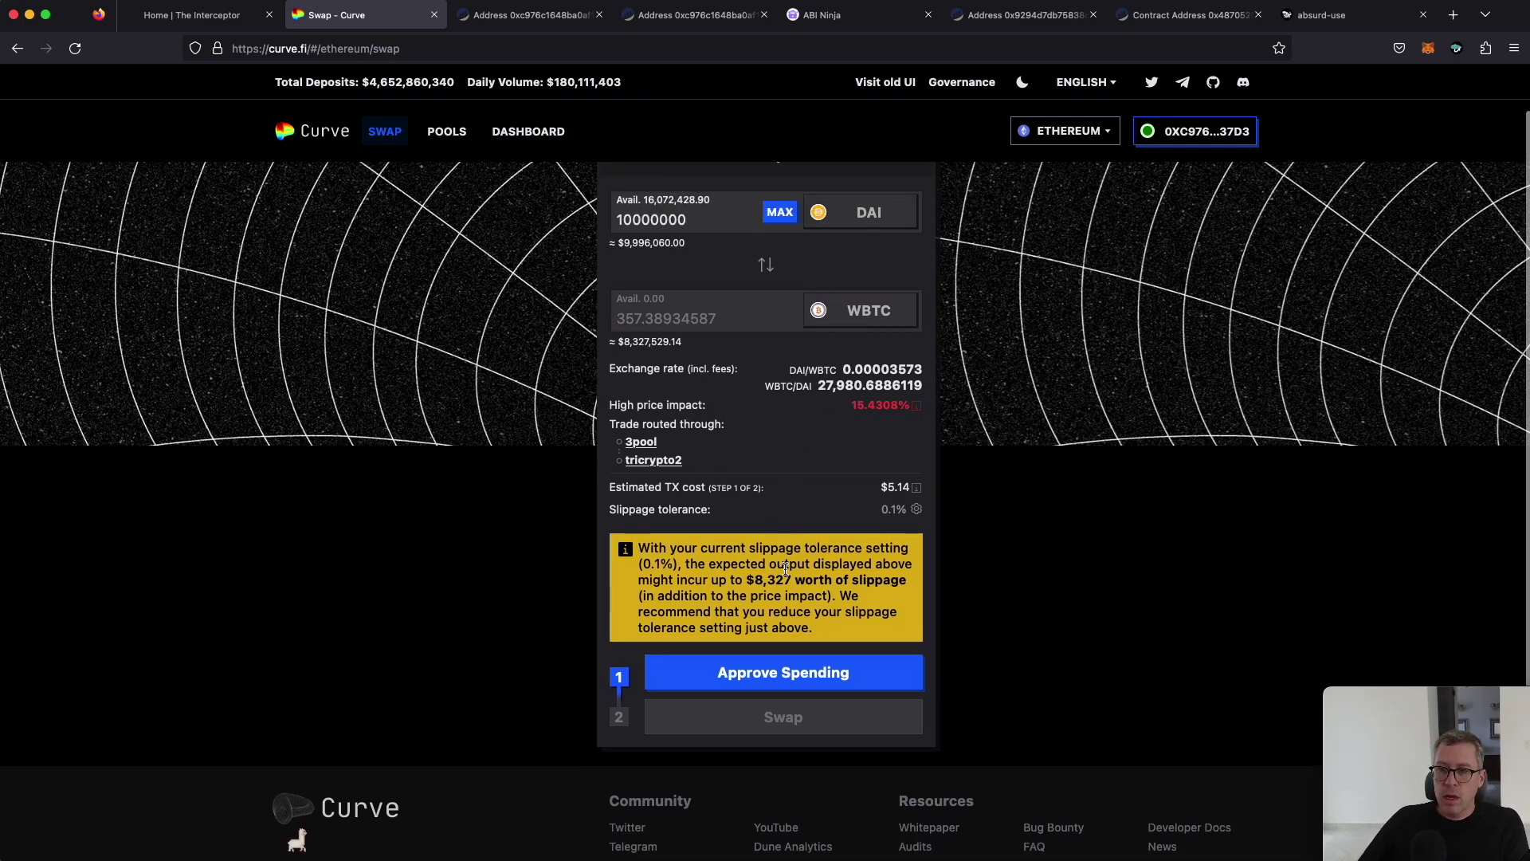
scroll(786, 568, down, 2)
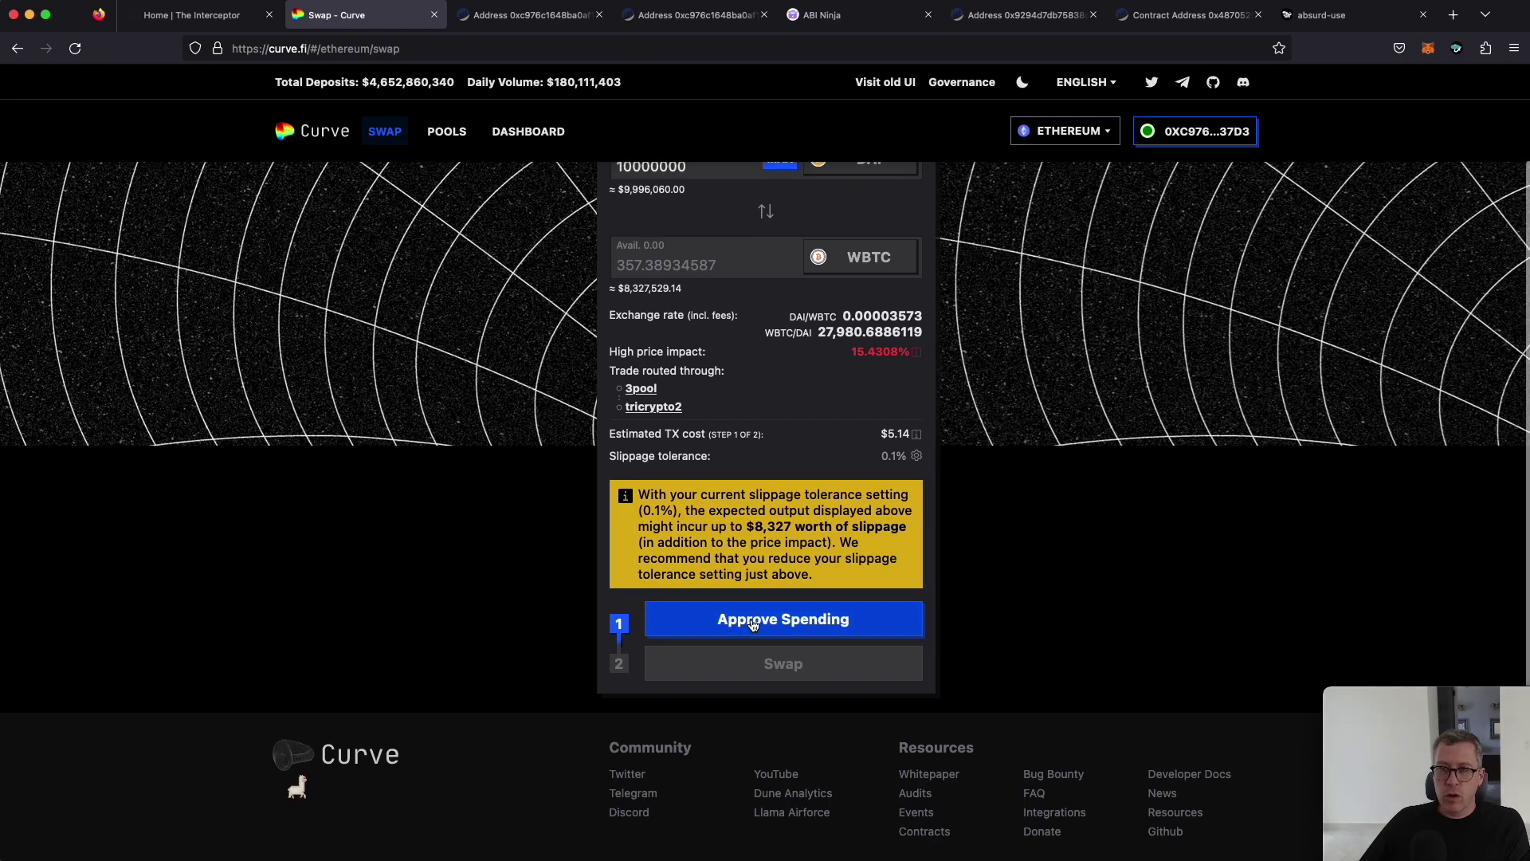
click(805, 627)
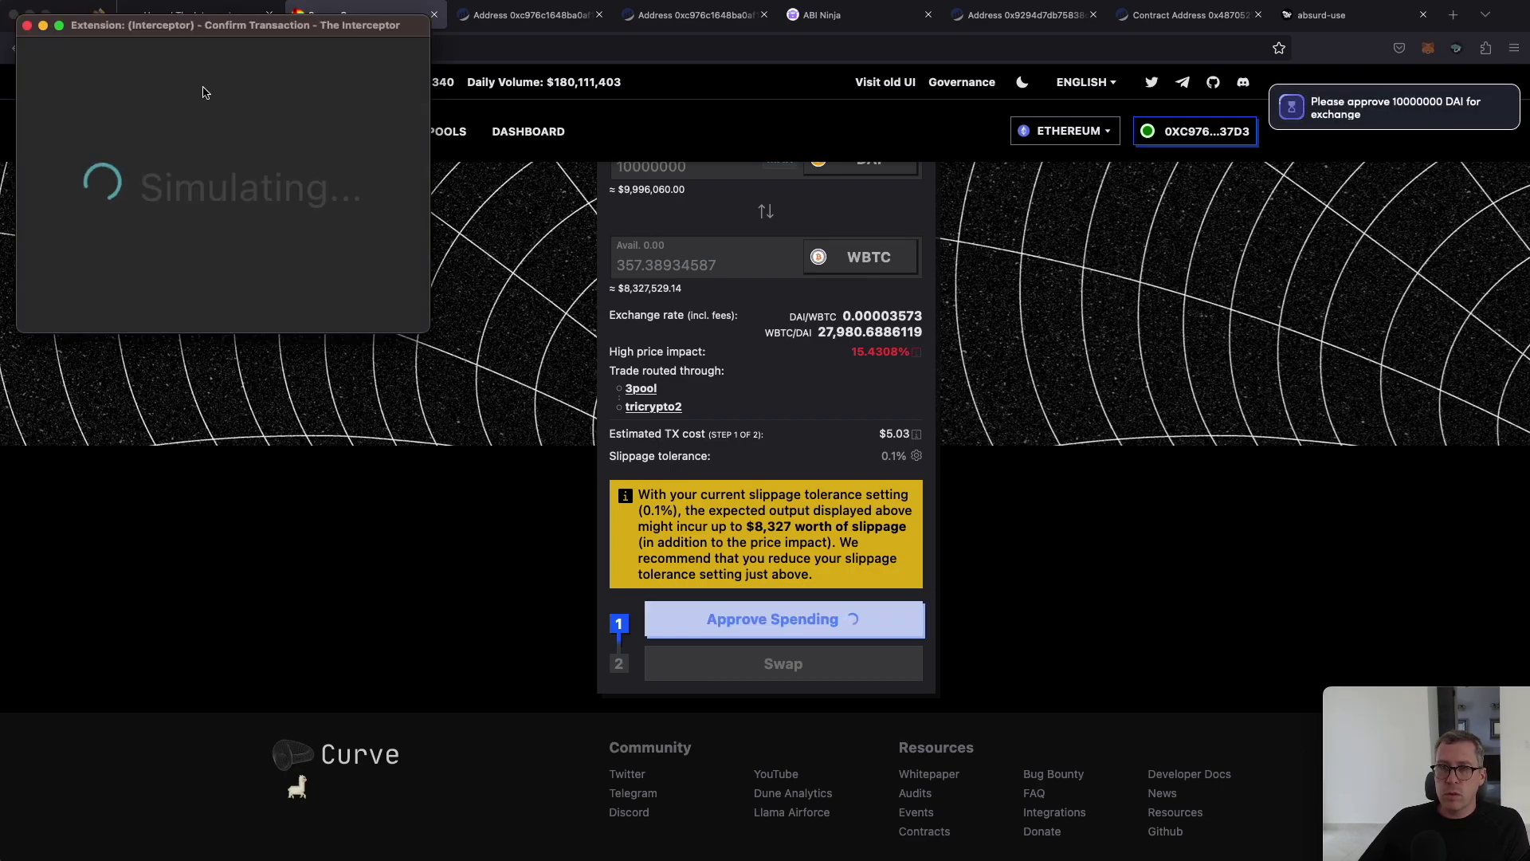
scroll(216, 206, down, 3)
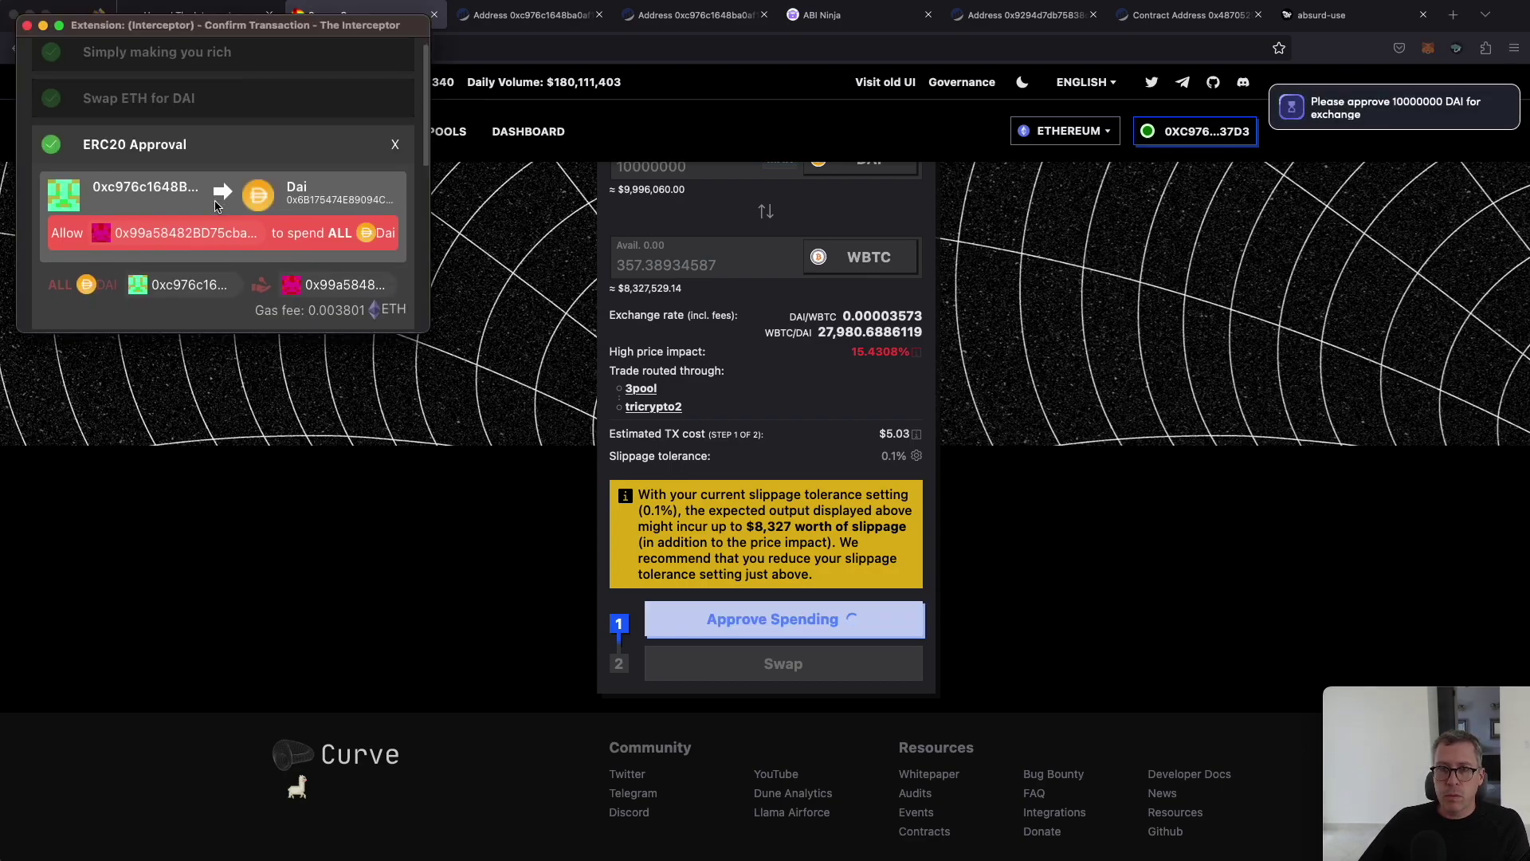
scroll(216, 207, up, 2)
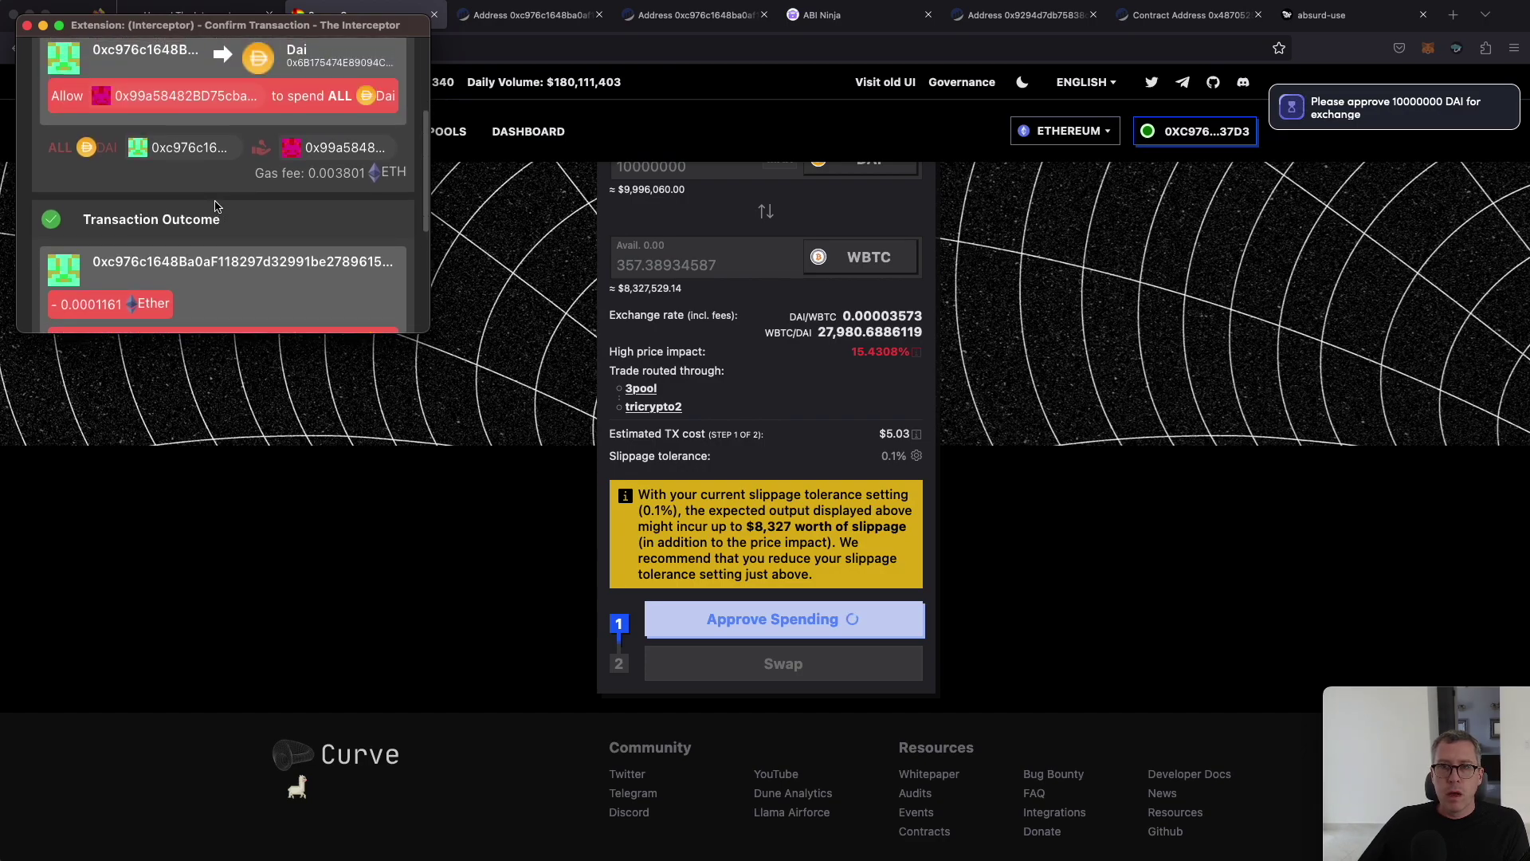
scroll(215, 206, up, 2)
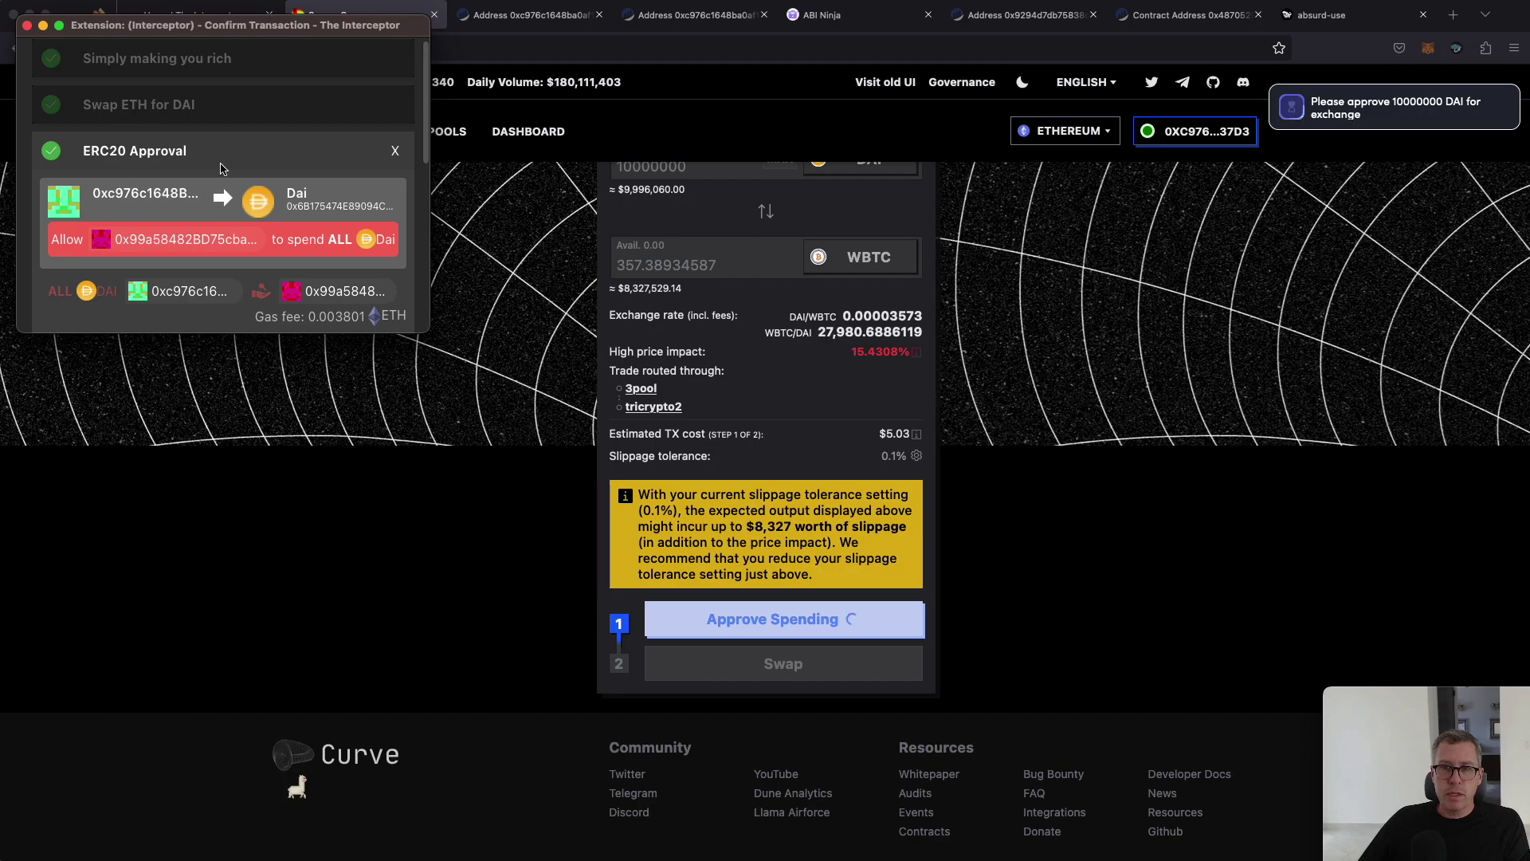
scroll(233, 157, down, 1)
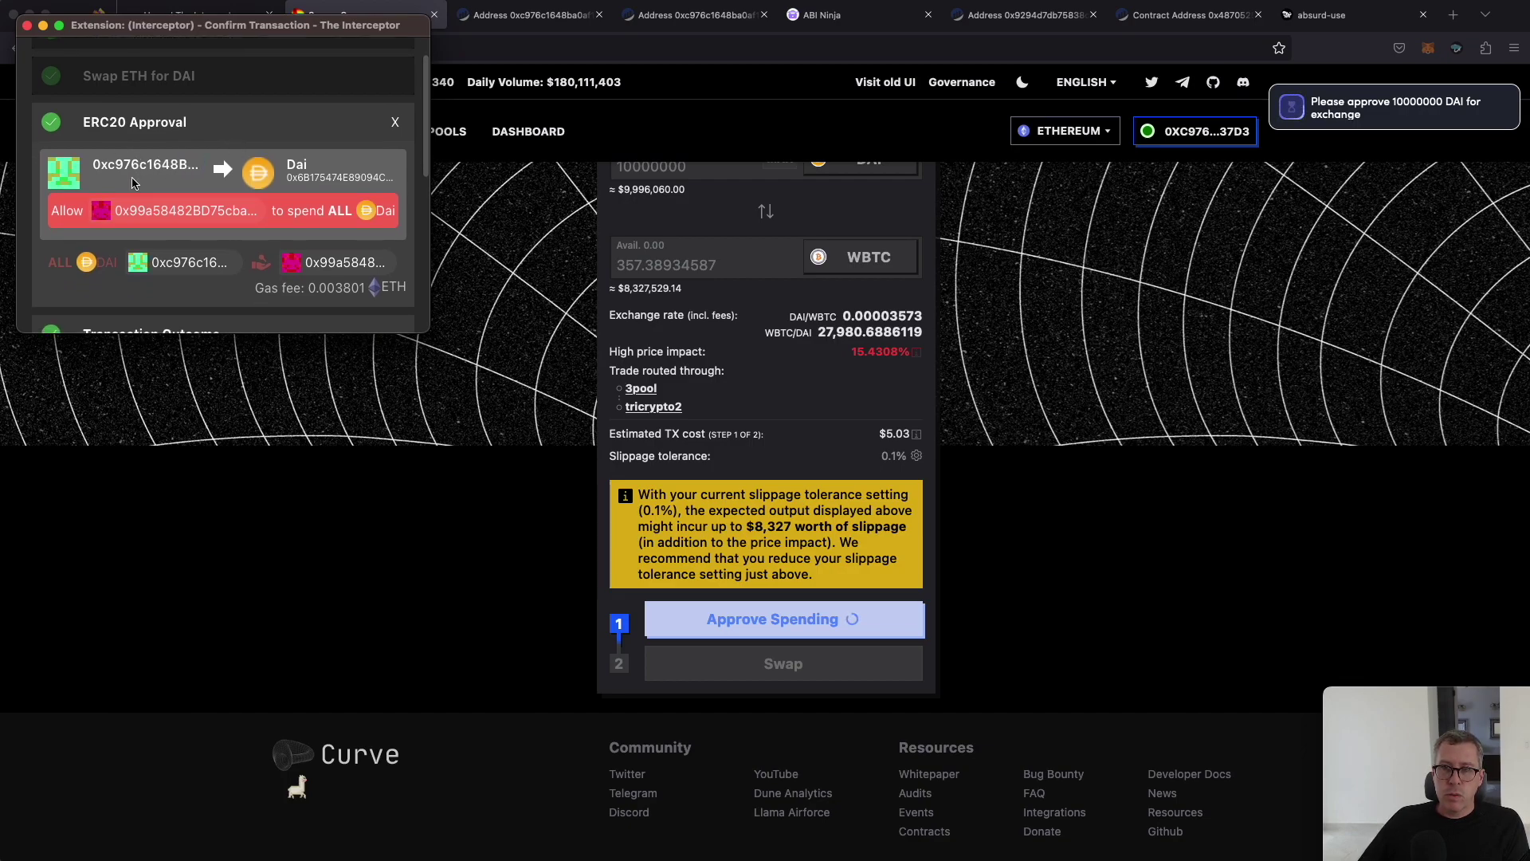
mouse_move(112, 212)
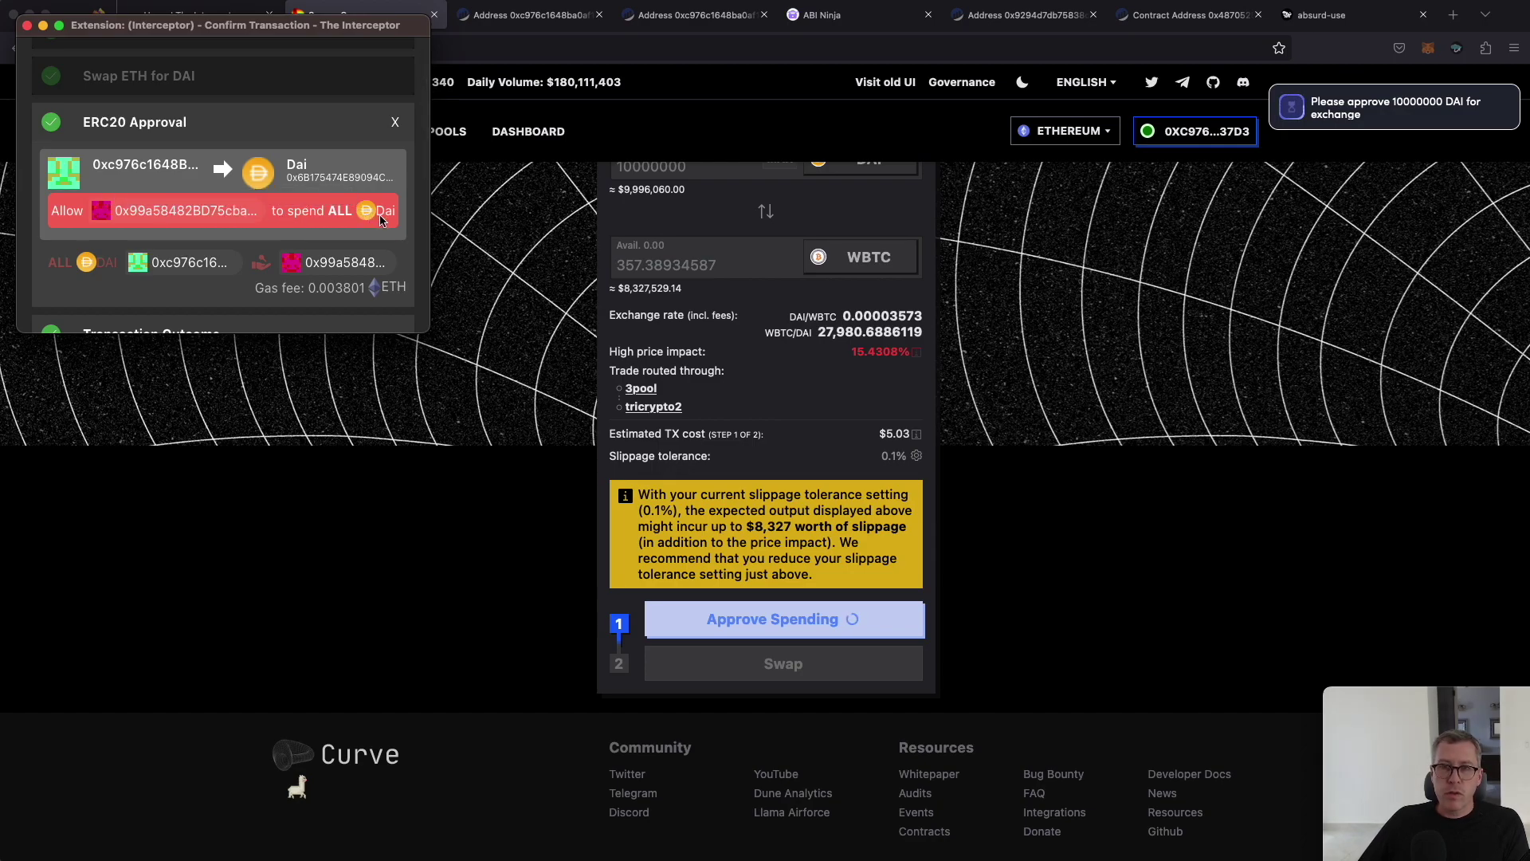
scroll(223, 223, down, 5)
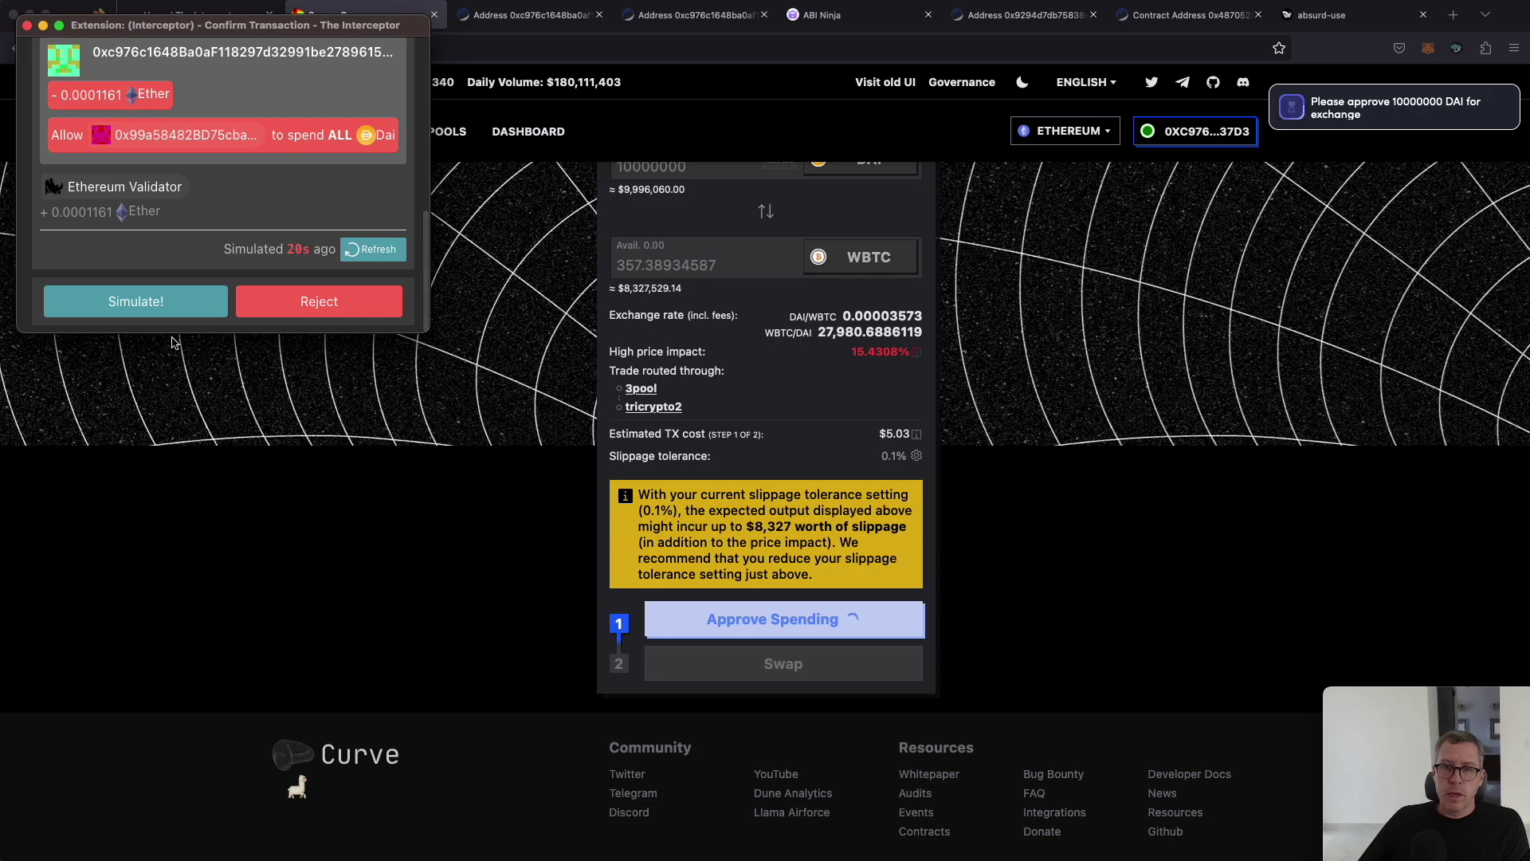
click(156, 307)
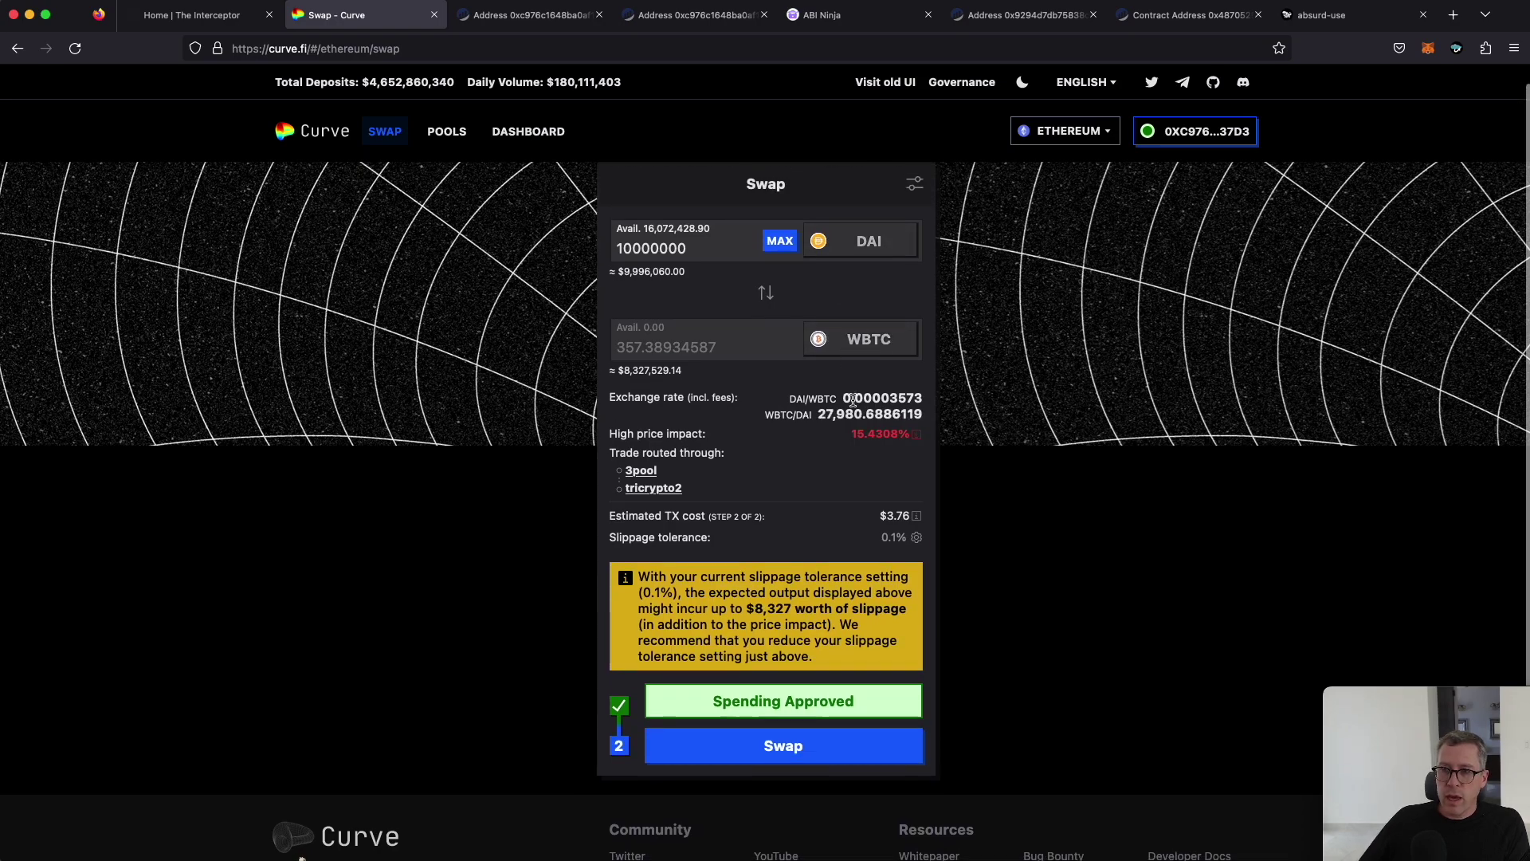
scroll(876, 399, down, 1)
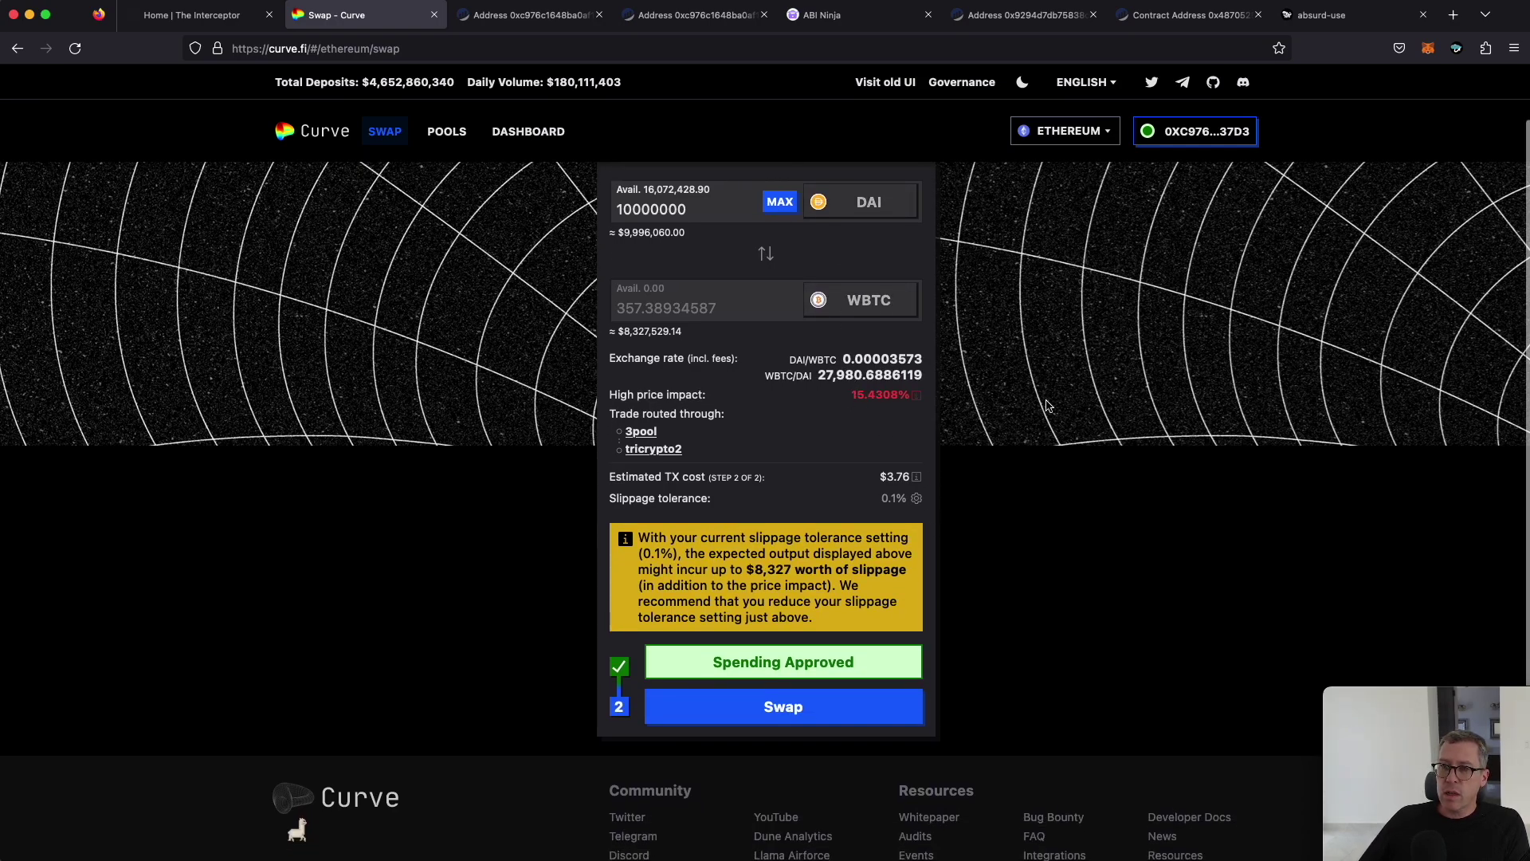
click(1463, 49)
scroll(1237, 356, down, 15)
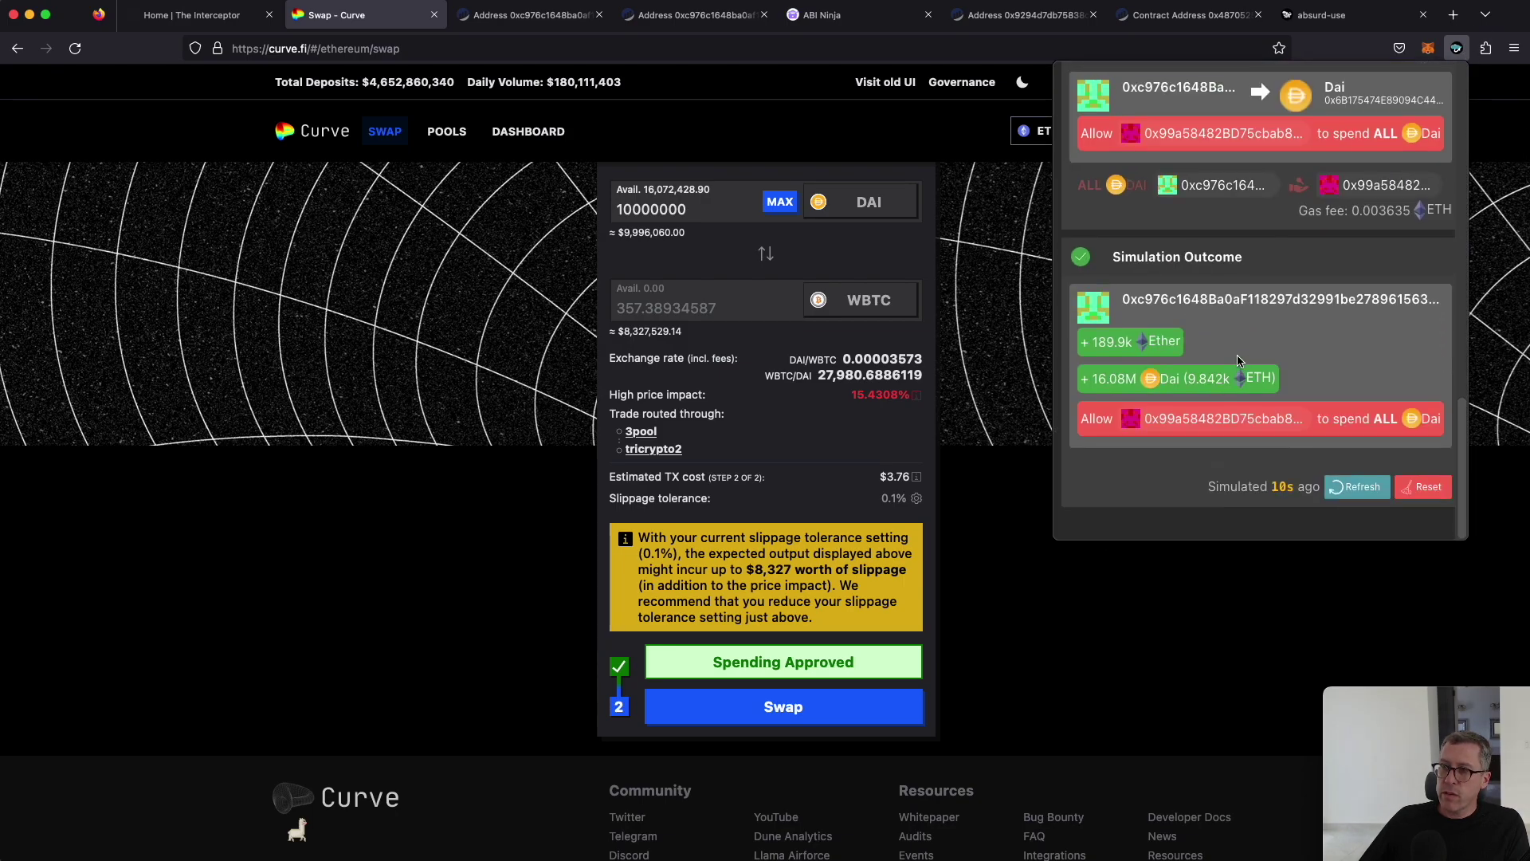
click(967, 579)
scroll(1005, 566, up, 1)
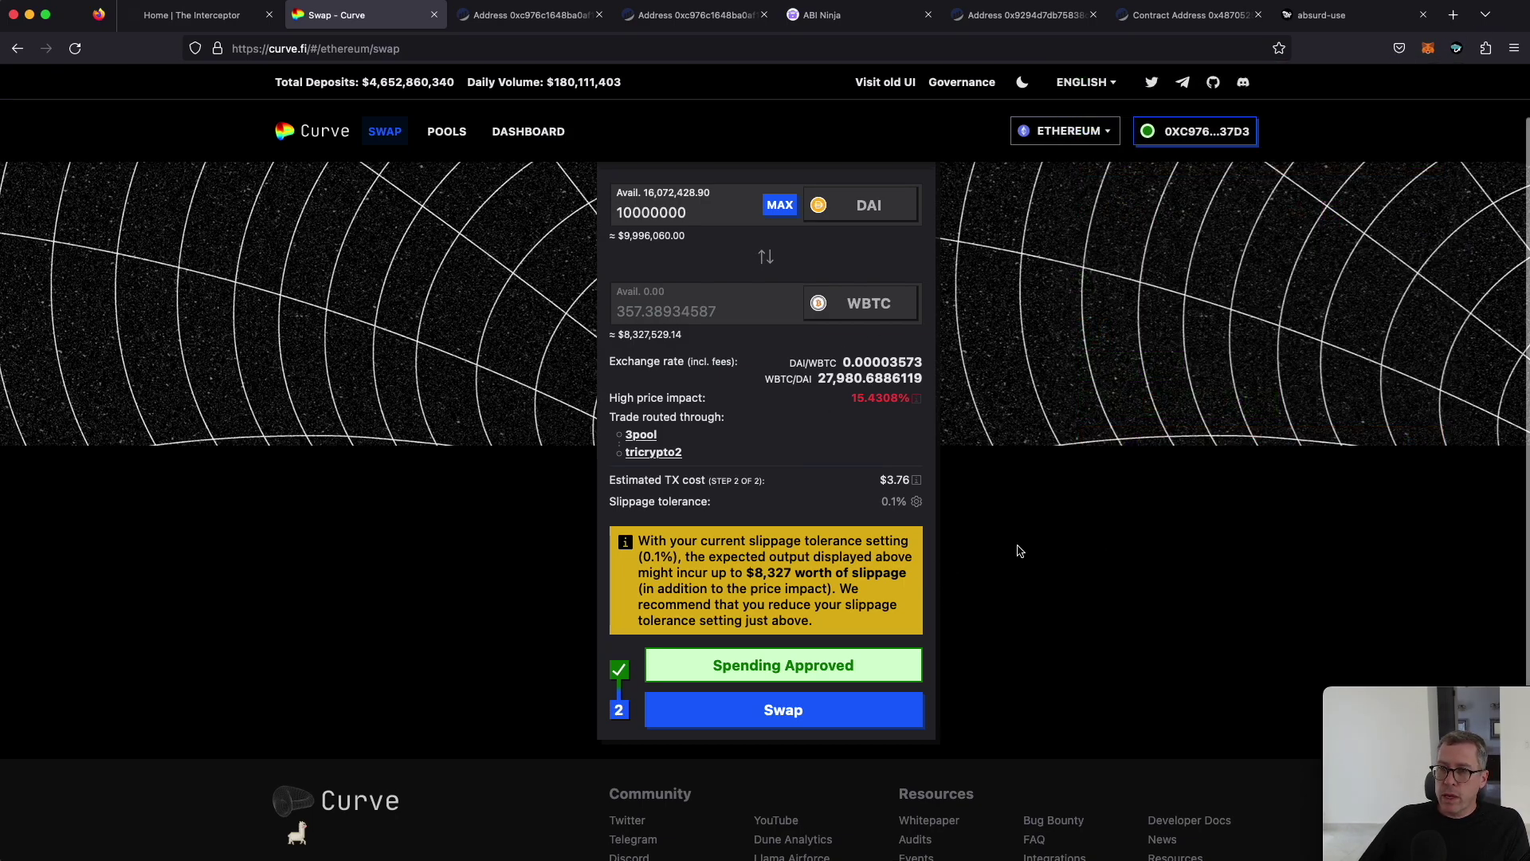
scroll(988, 605, down, 1)
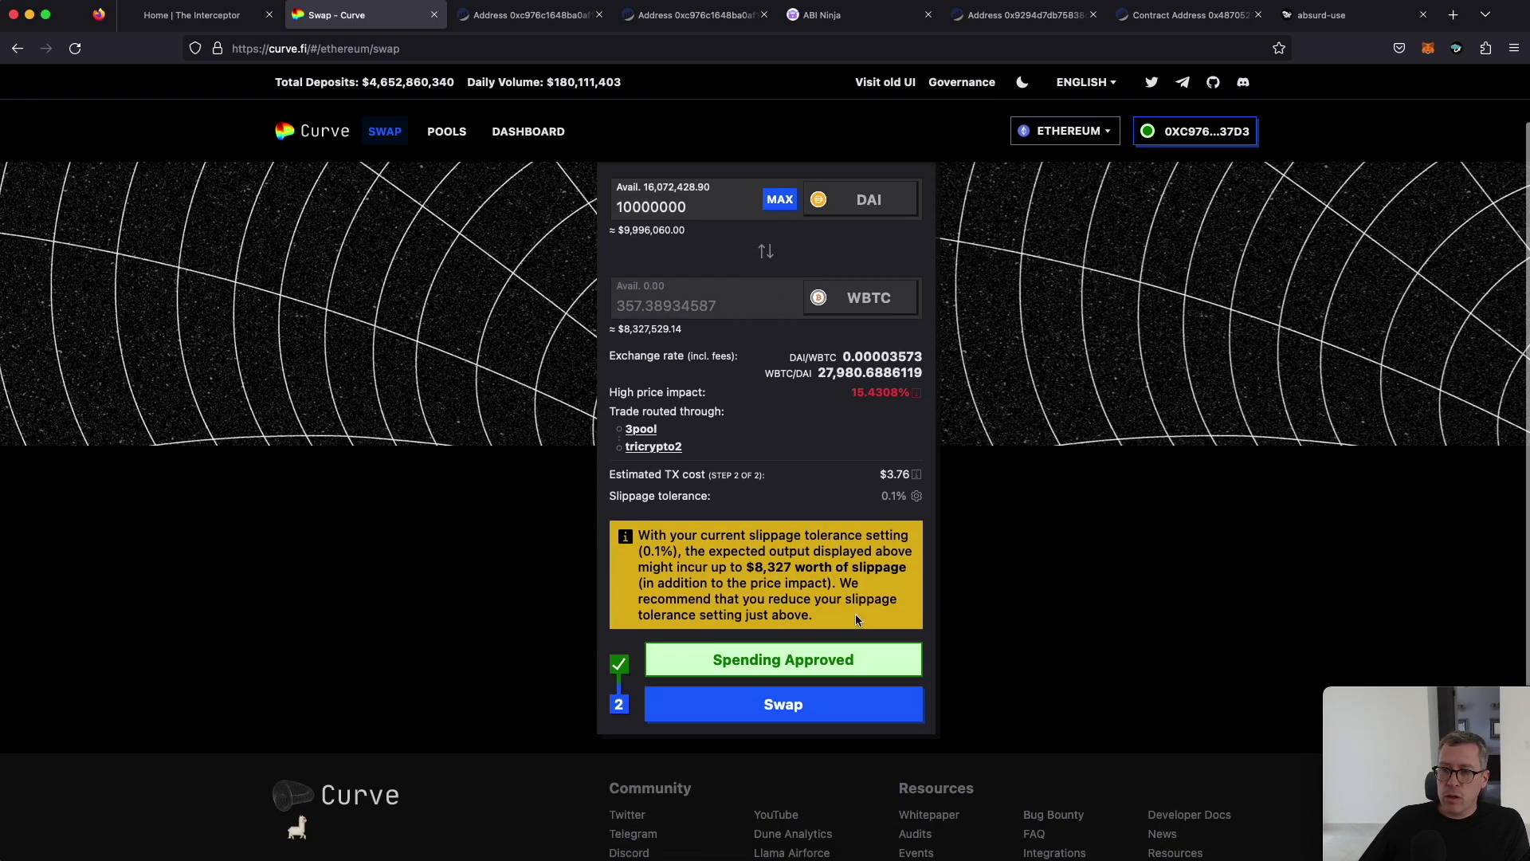
Start the Curve swap and confirm past the high price impact warning
click(853, 707)
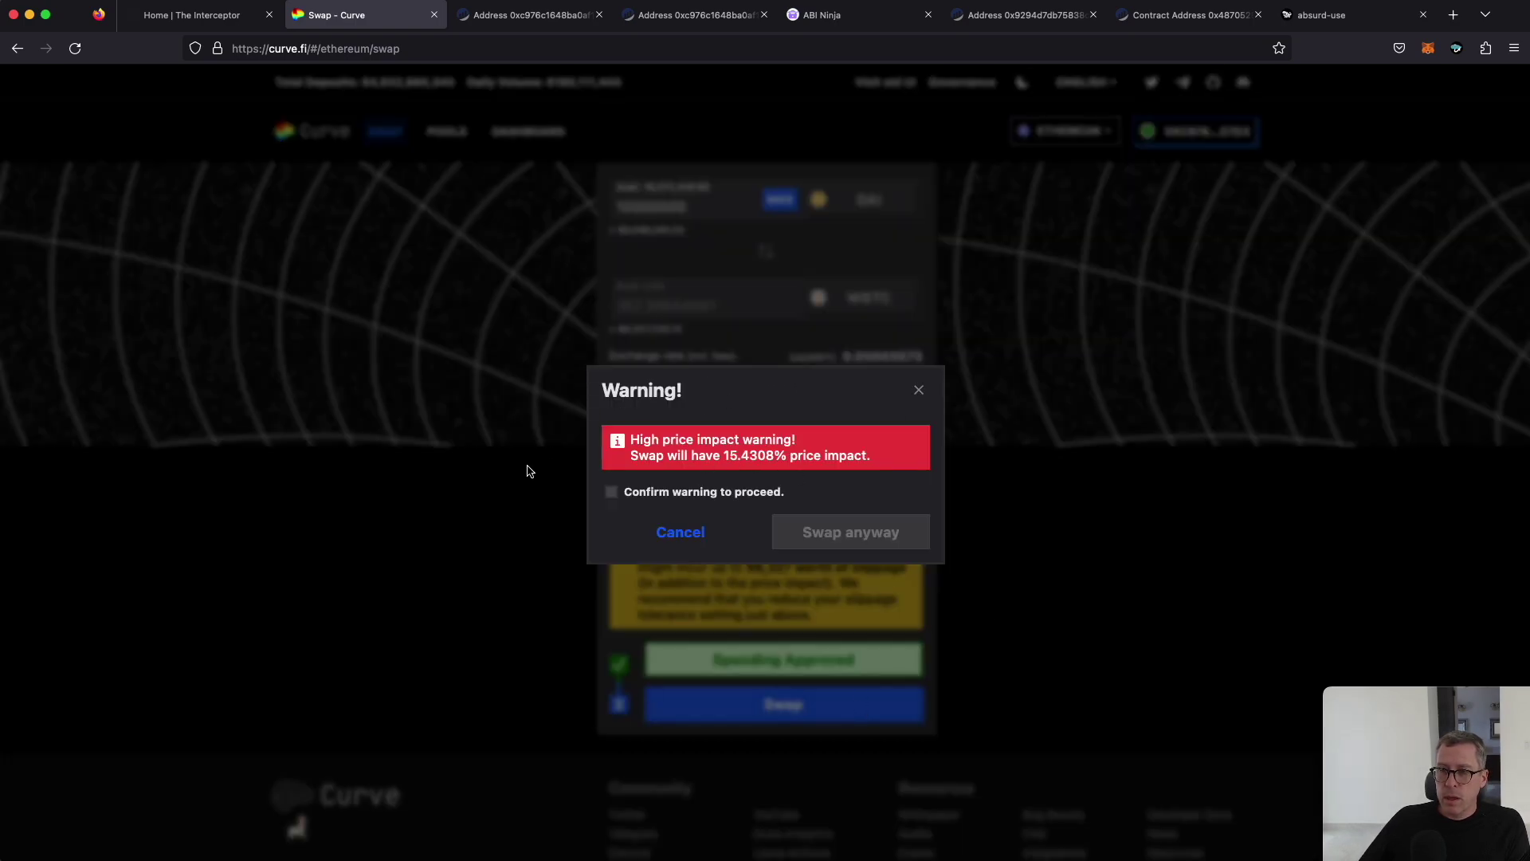
click(659, 494)
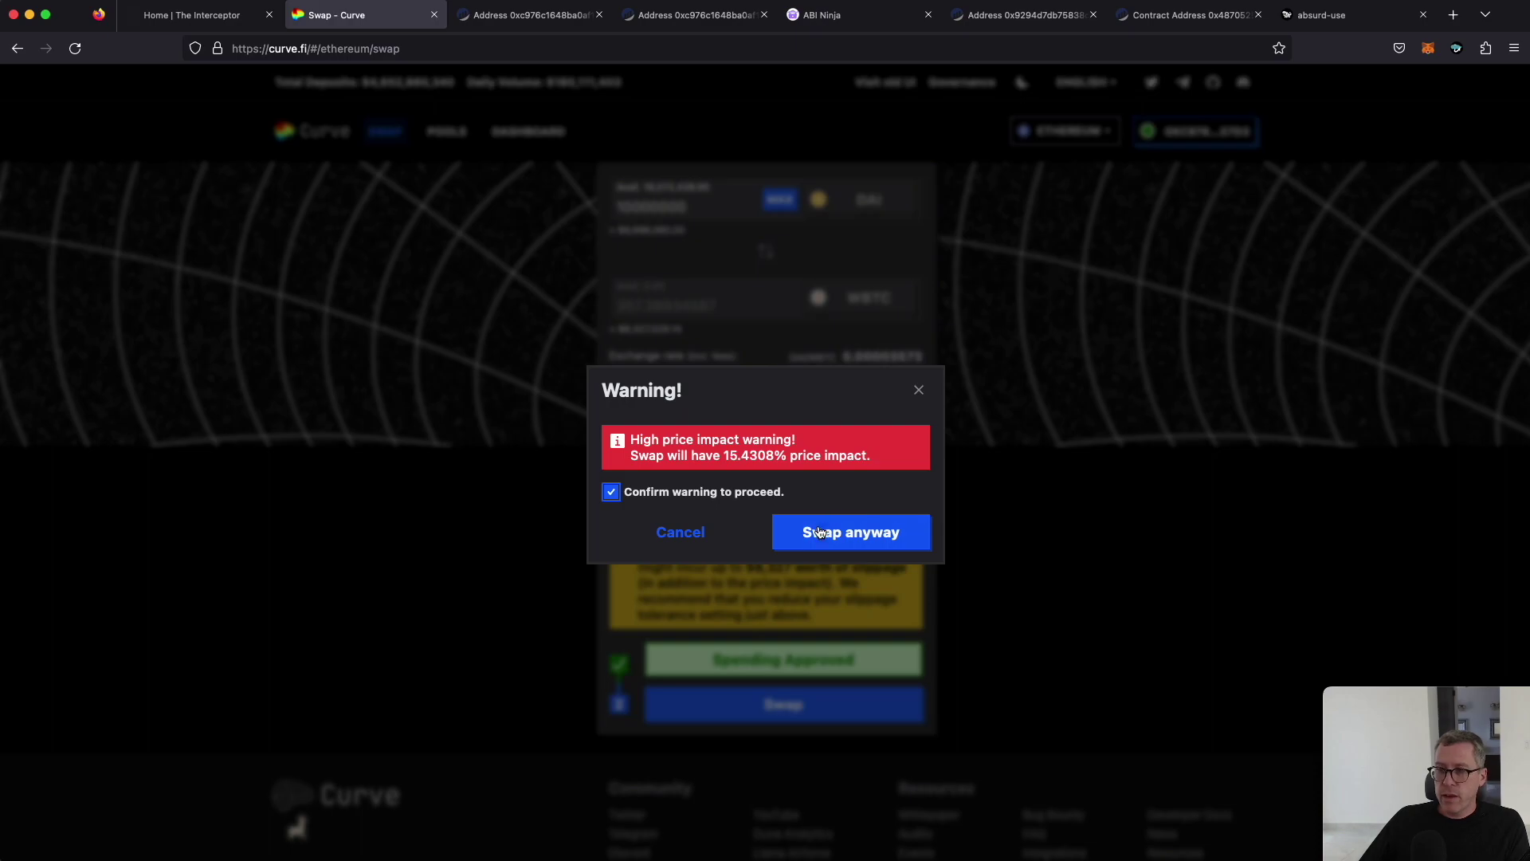
click(820, 532)
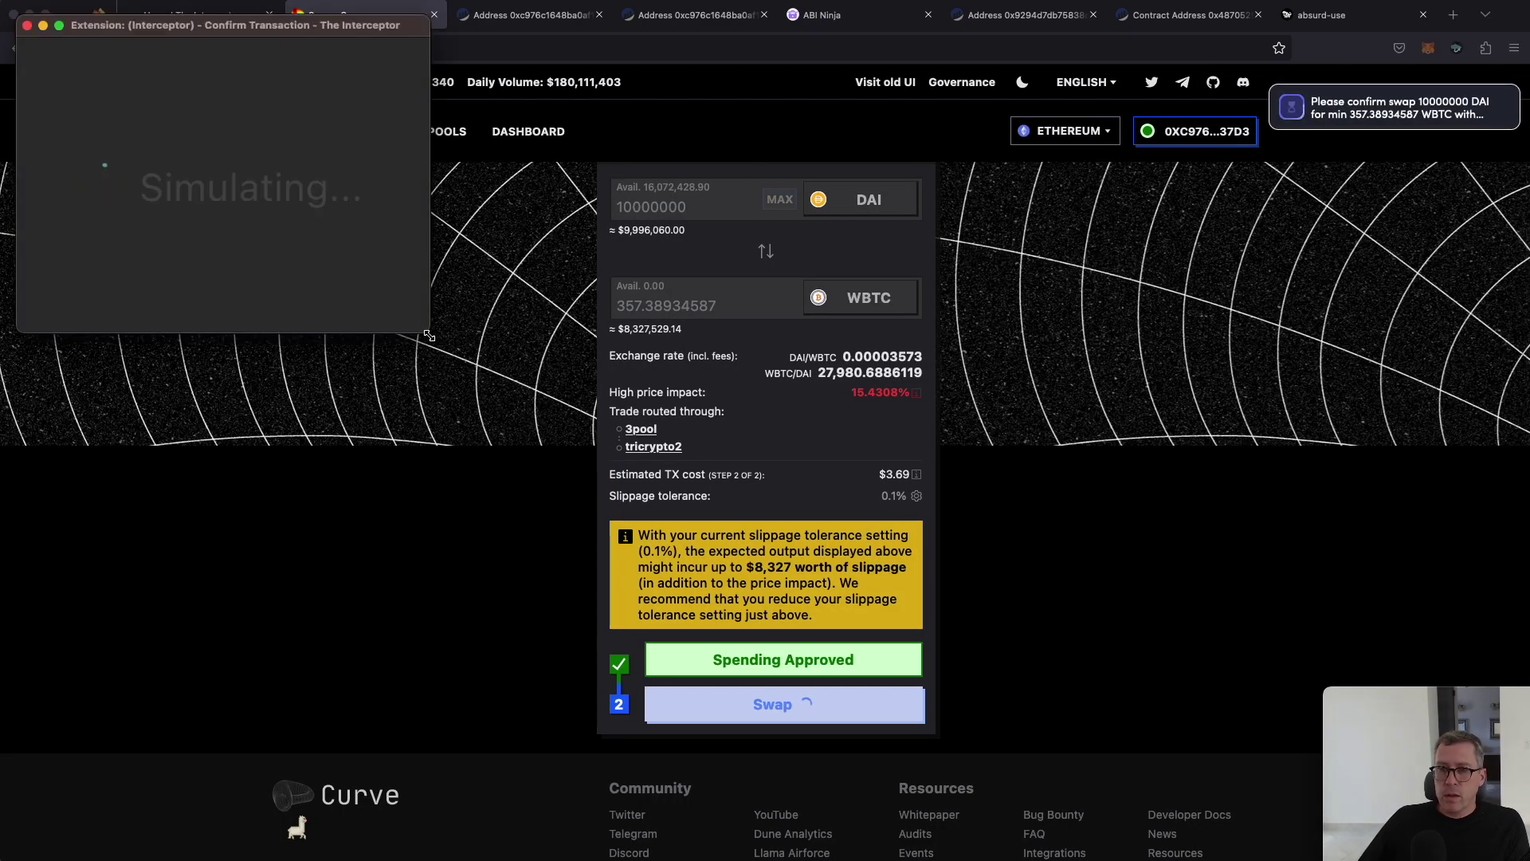
Enlarge The Interceptor's confirmation window, review it, and accept the swap with Simulate!
drag(429, 335, 561, 560)
scroll(108, 355, down, 5)
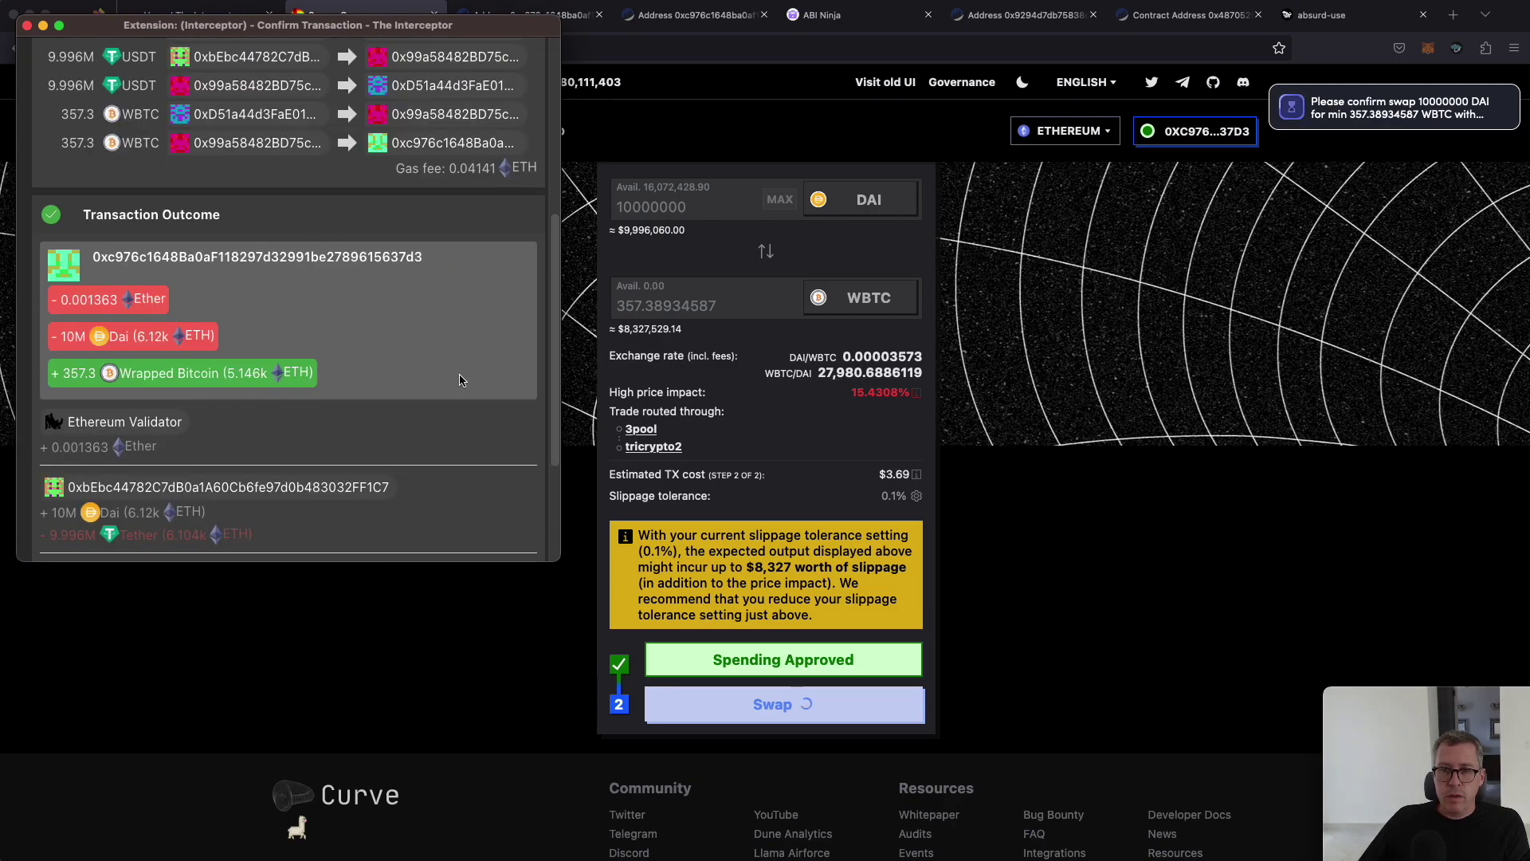
scroll(460, 379, down, 3)
click(156, 529)
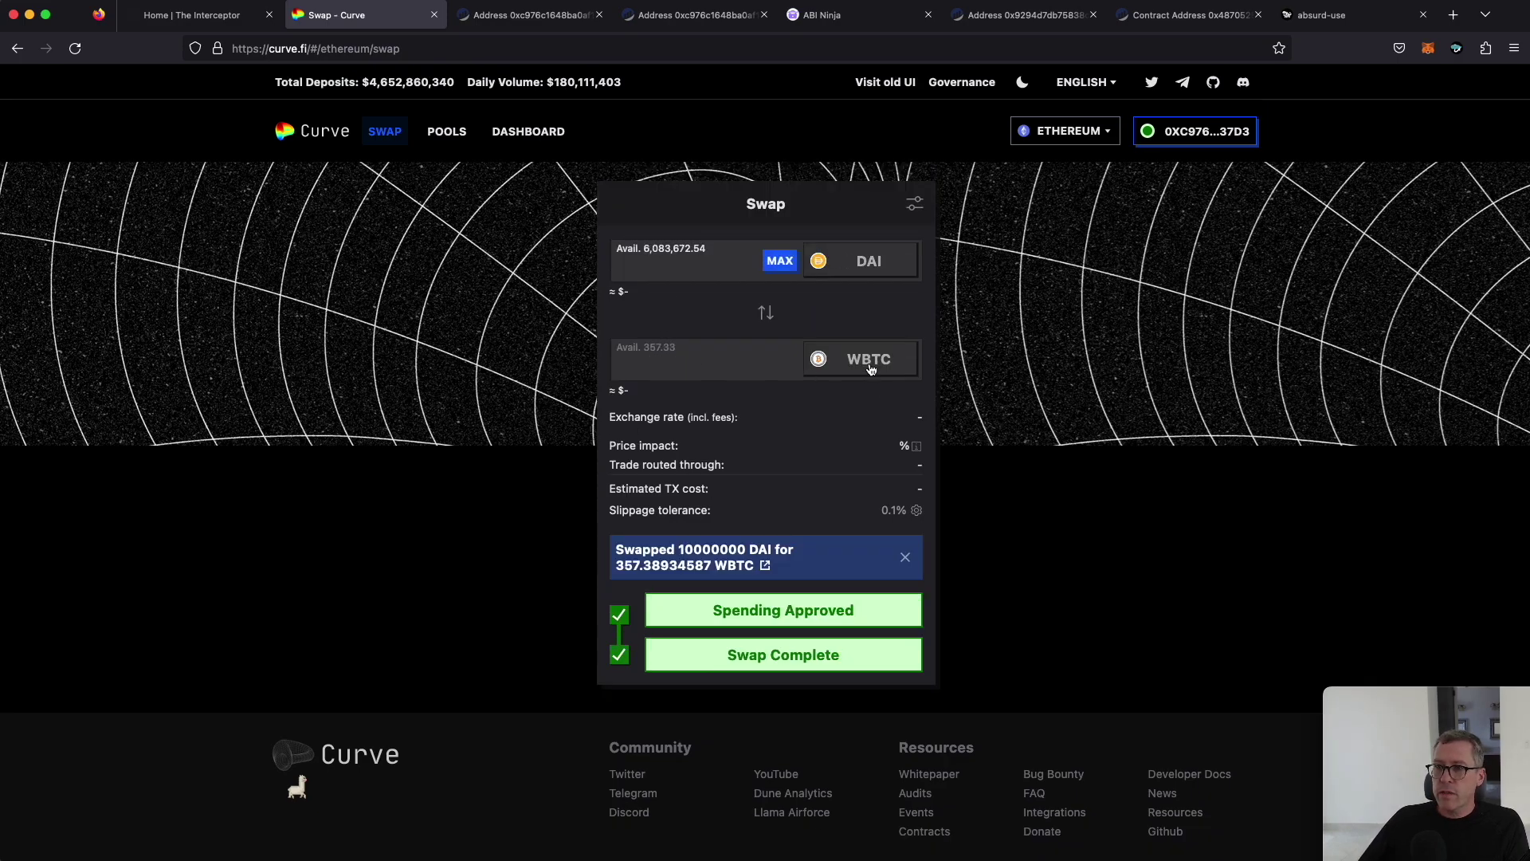
click(520, 16)
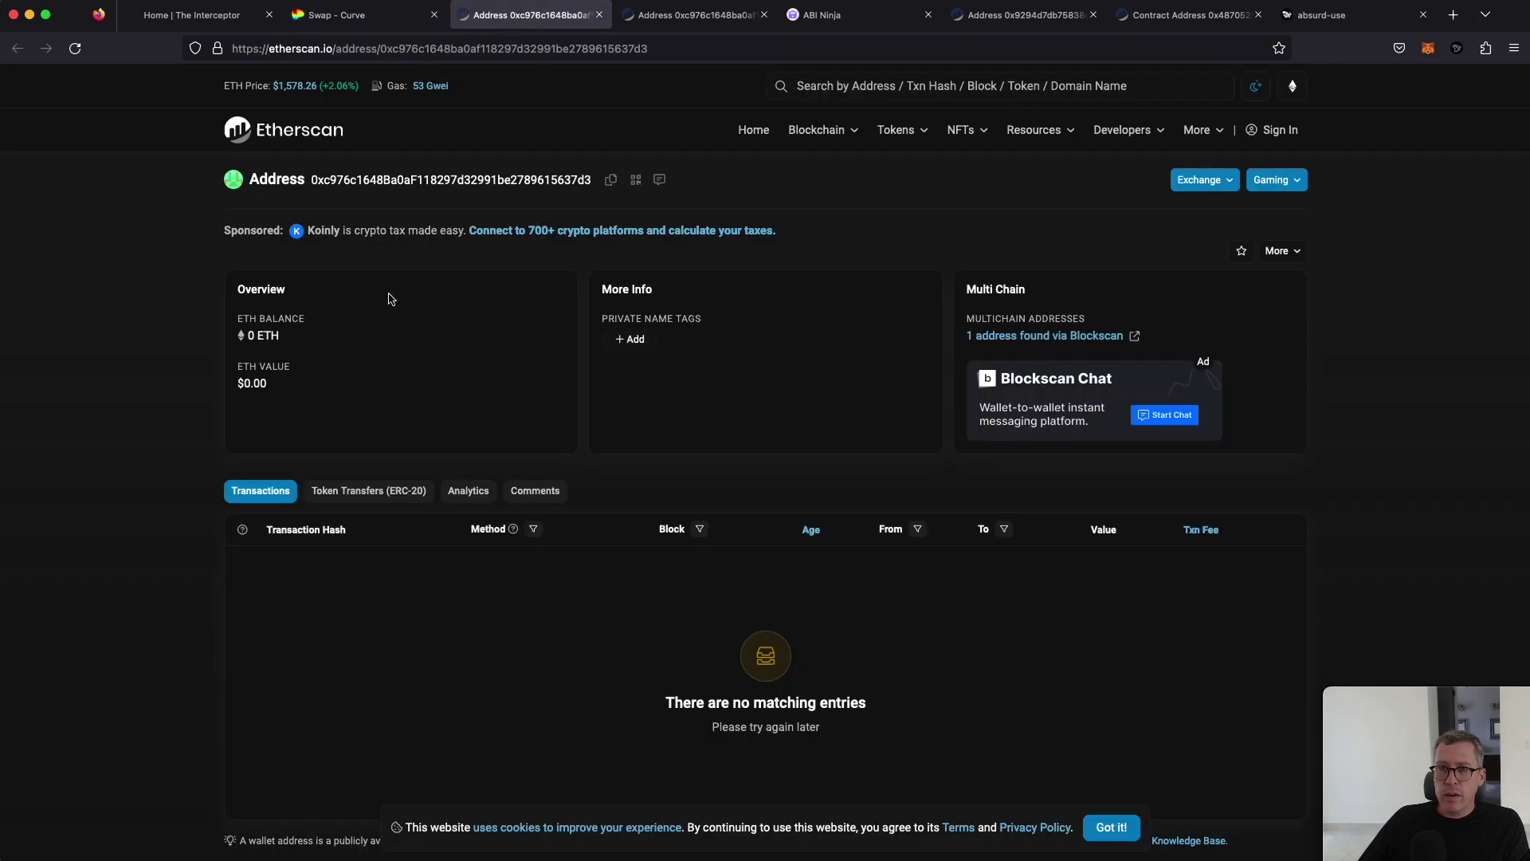
key(super+r)
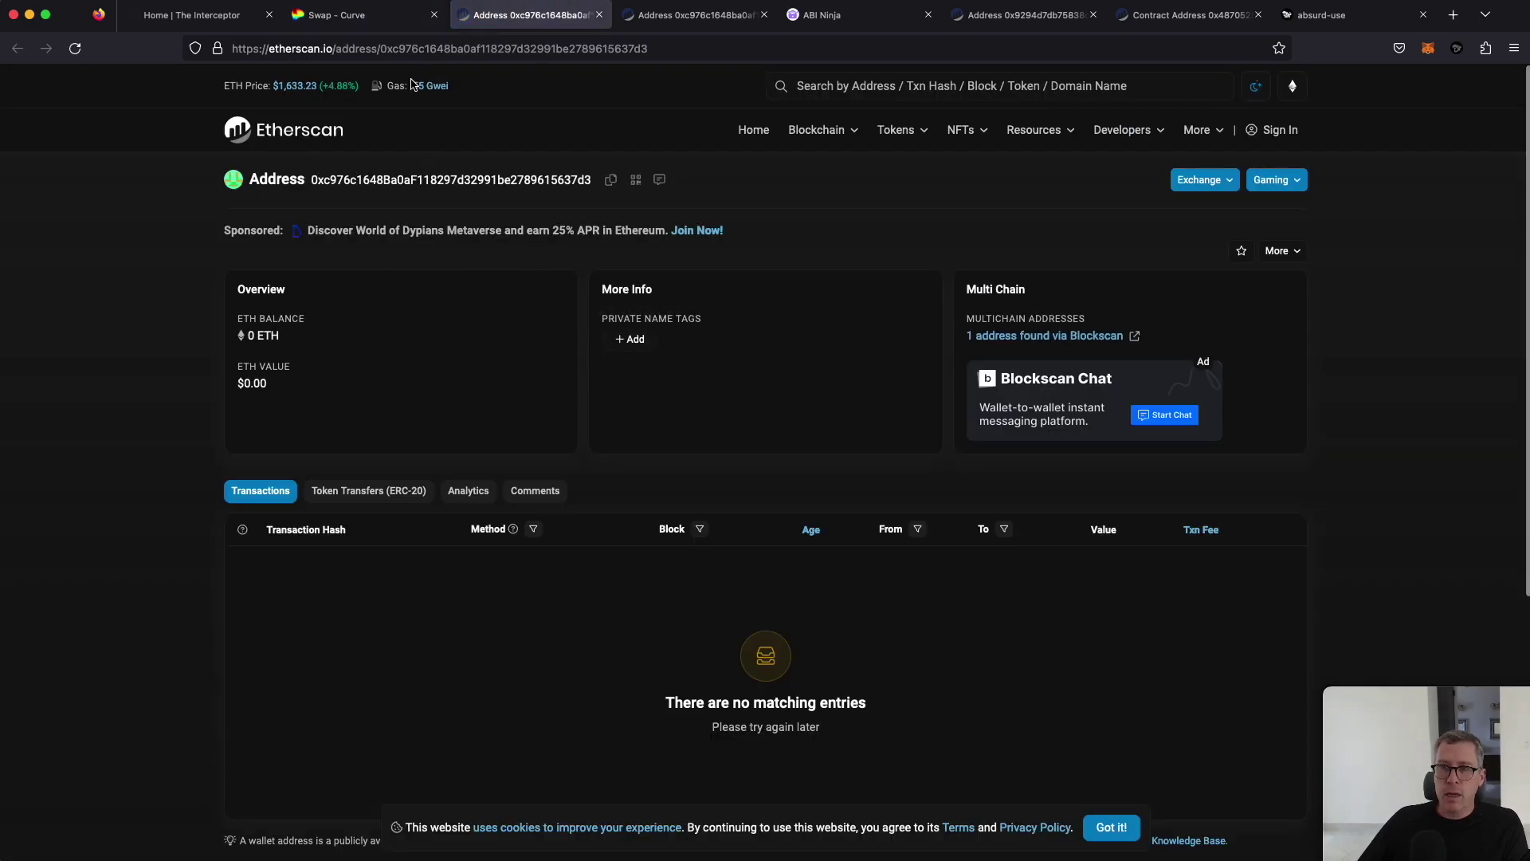
click(392, 17)
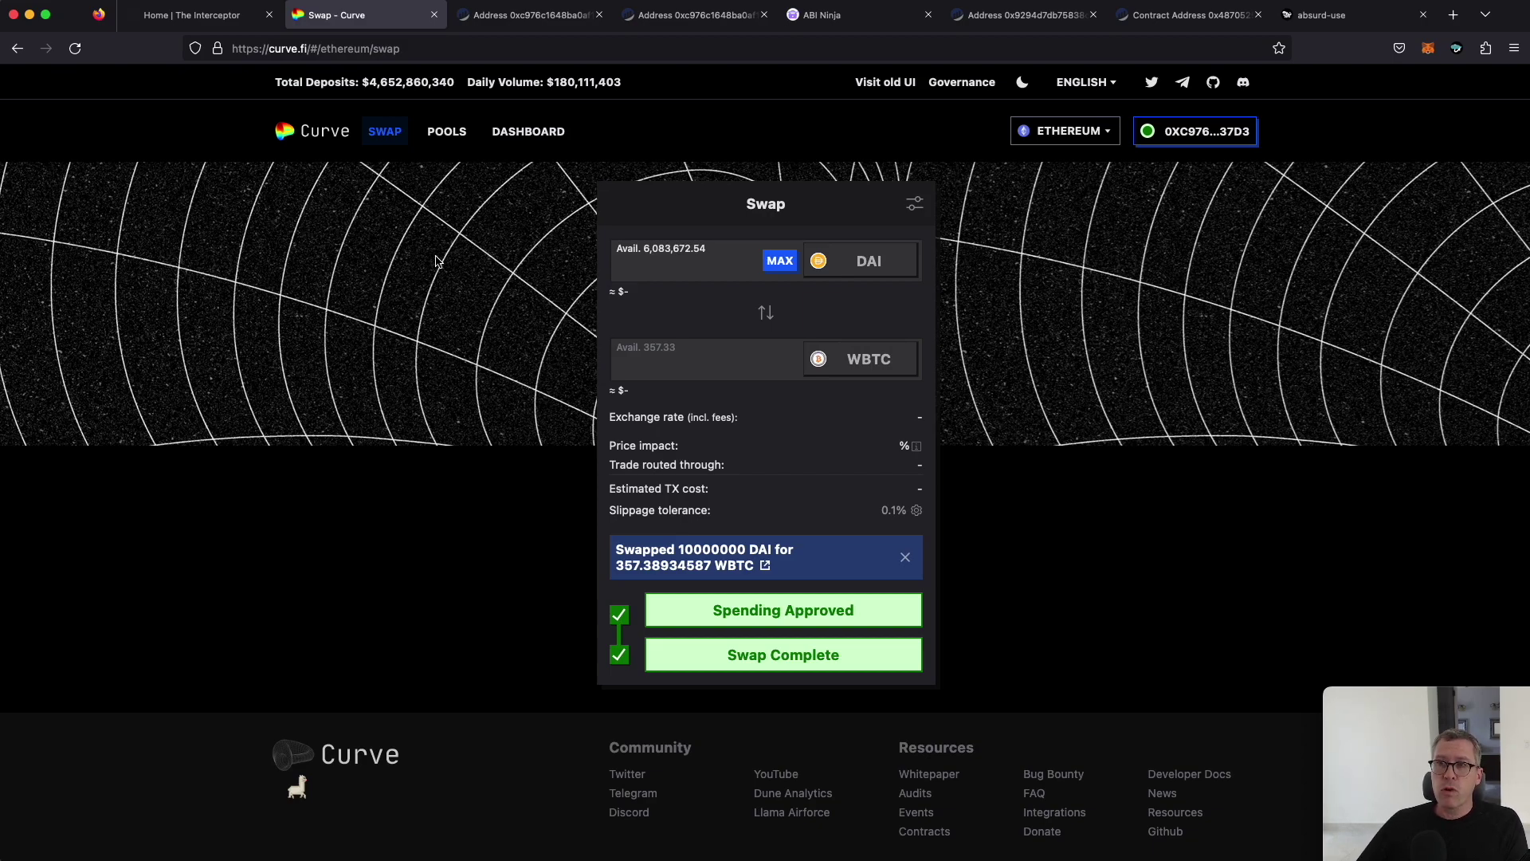
Return to the Uniswap Interface swap page and choose WBTC as the token to sell
key(super+l)
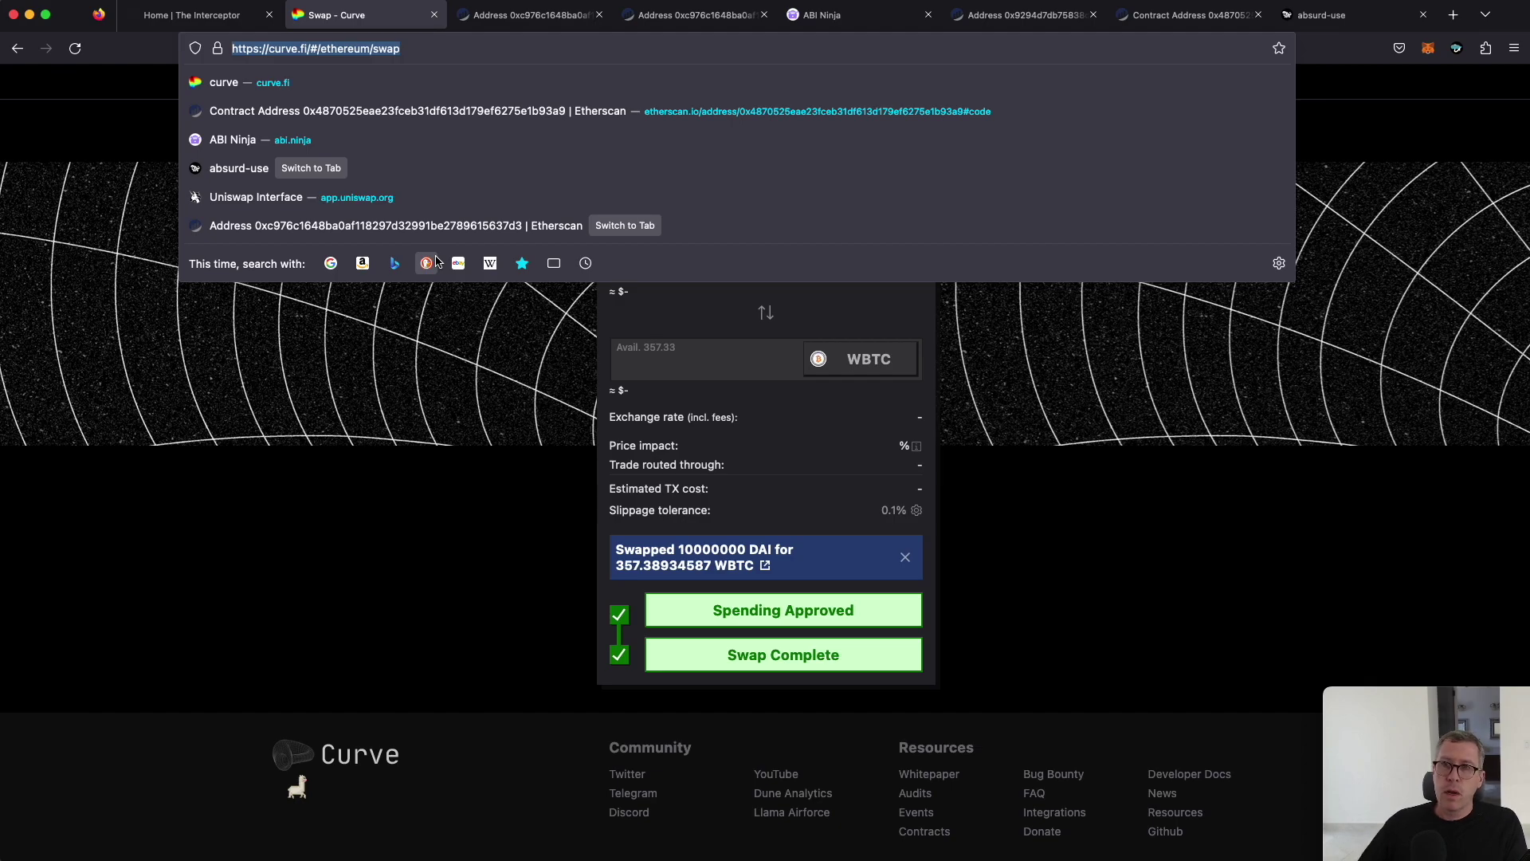
text(uni)
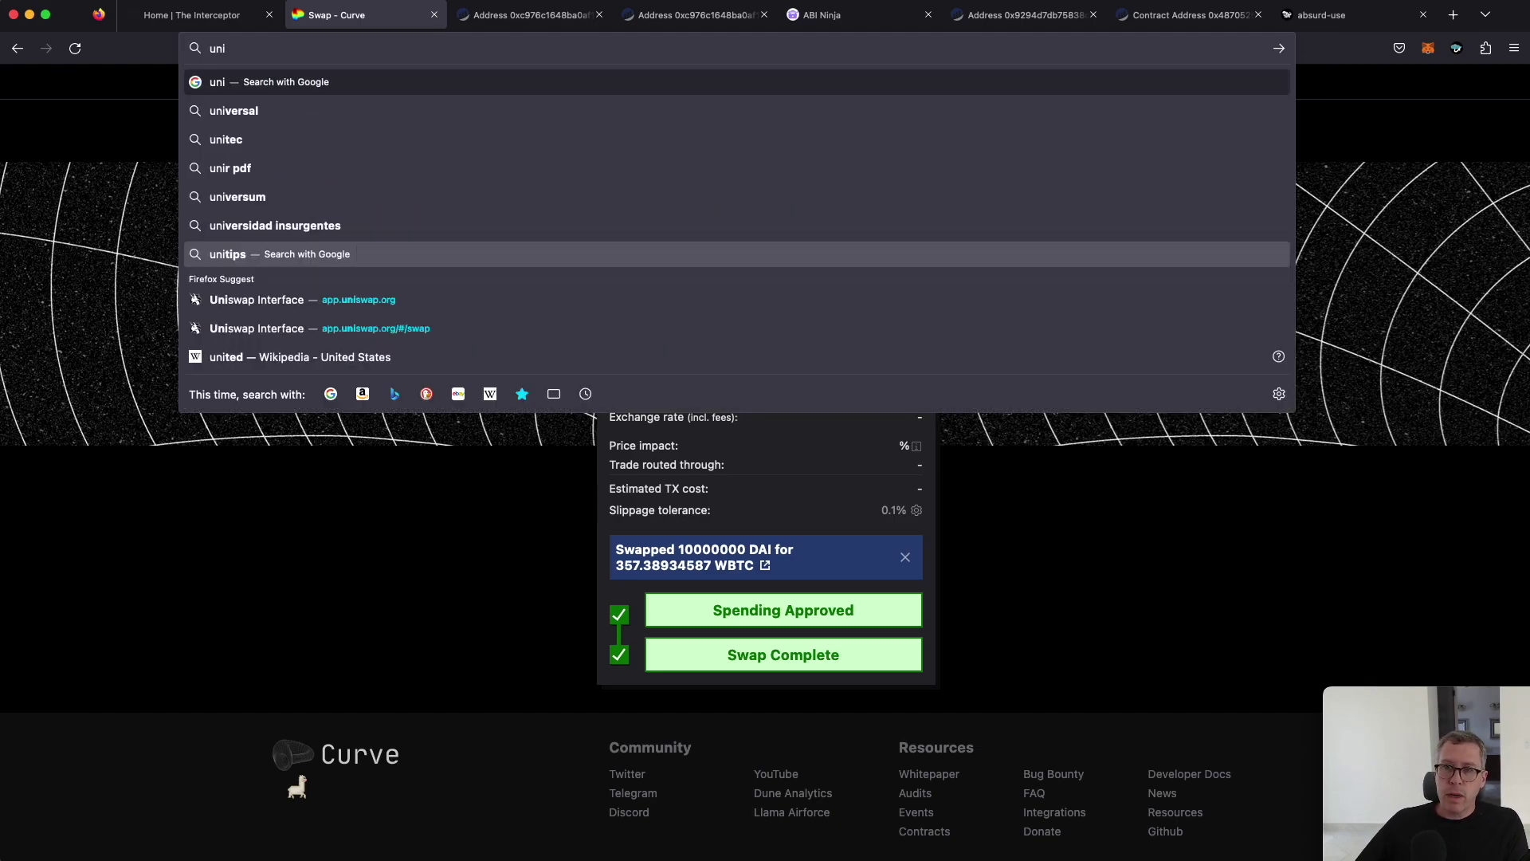
click(392, 294)
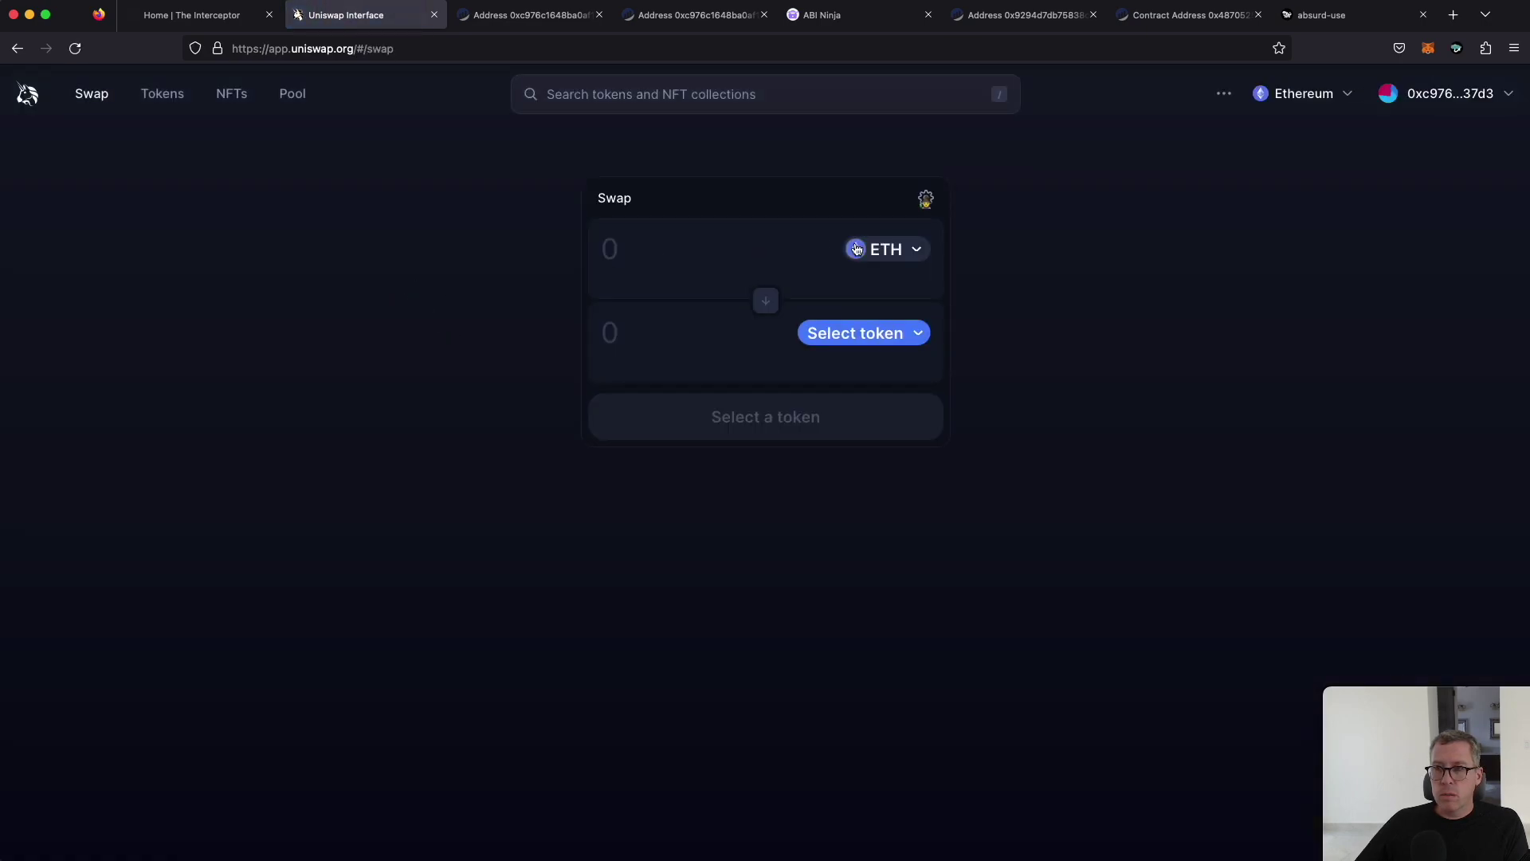
click(874, 245)
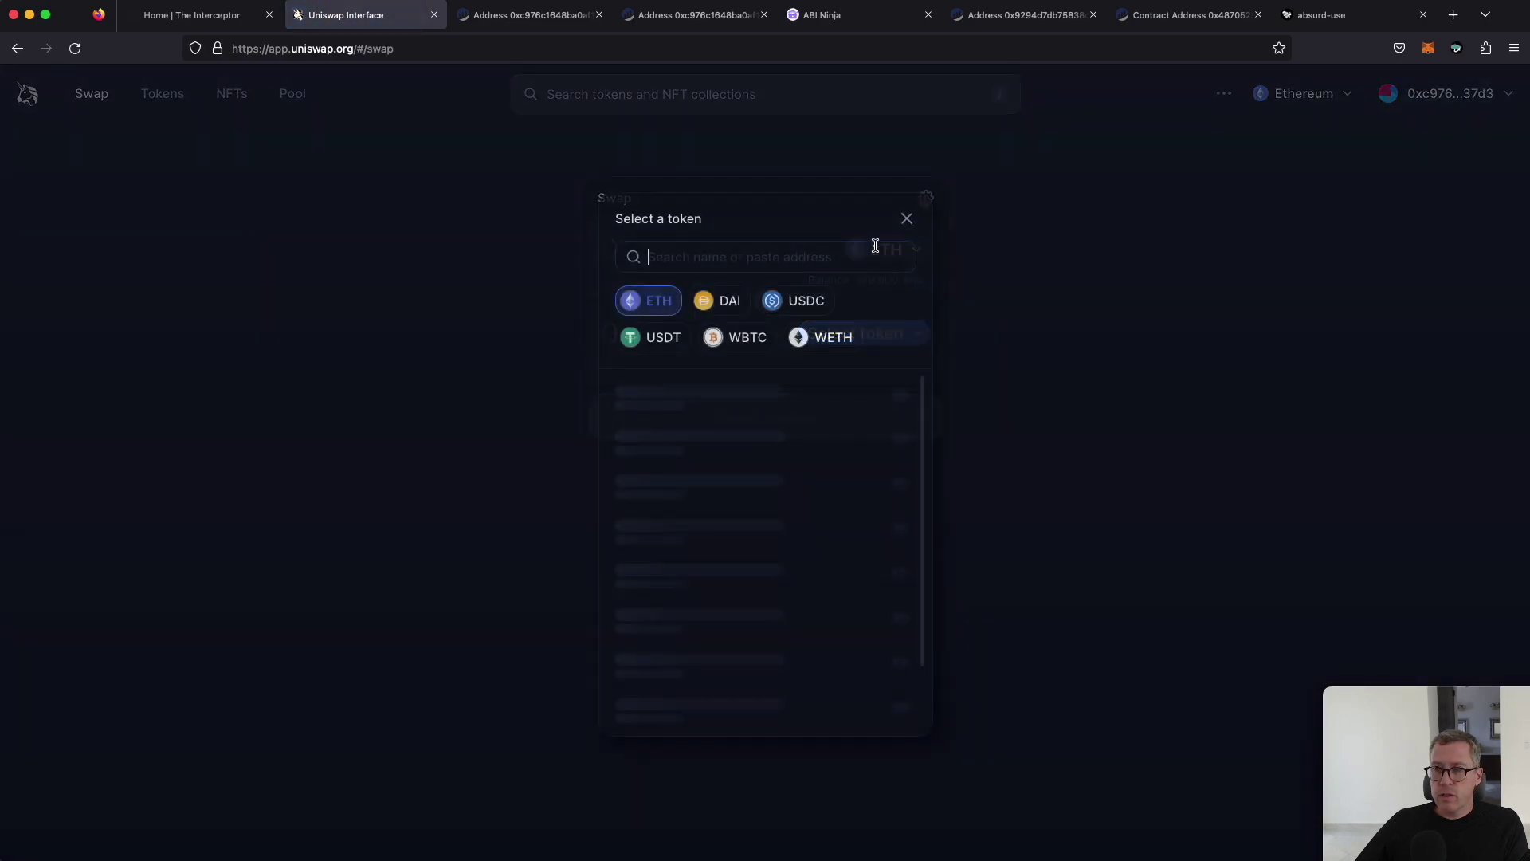
click(749, 337)
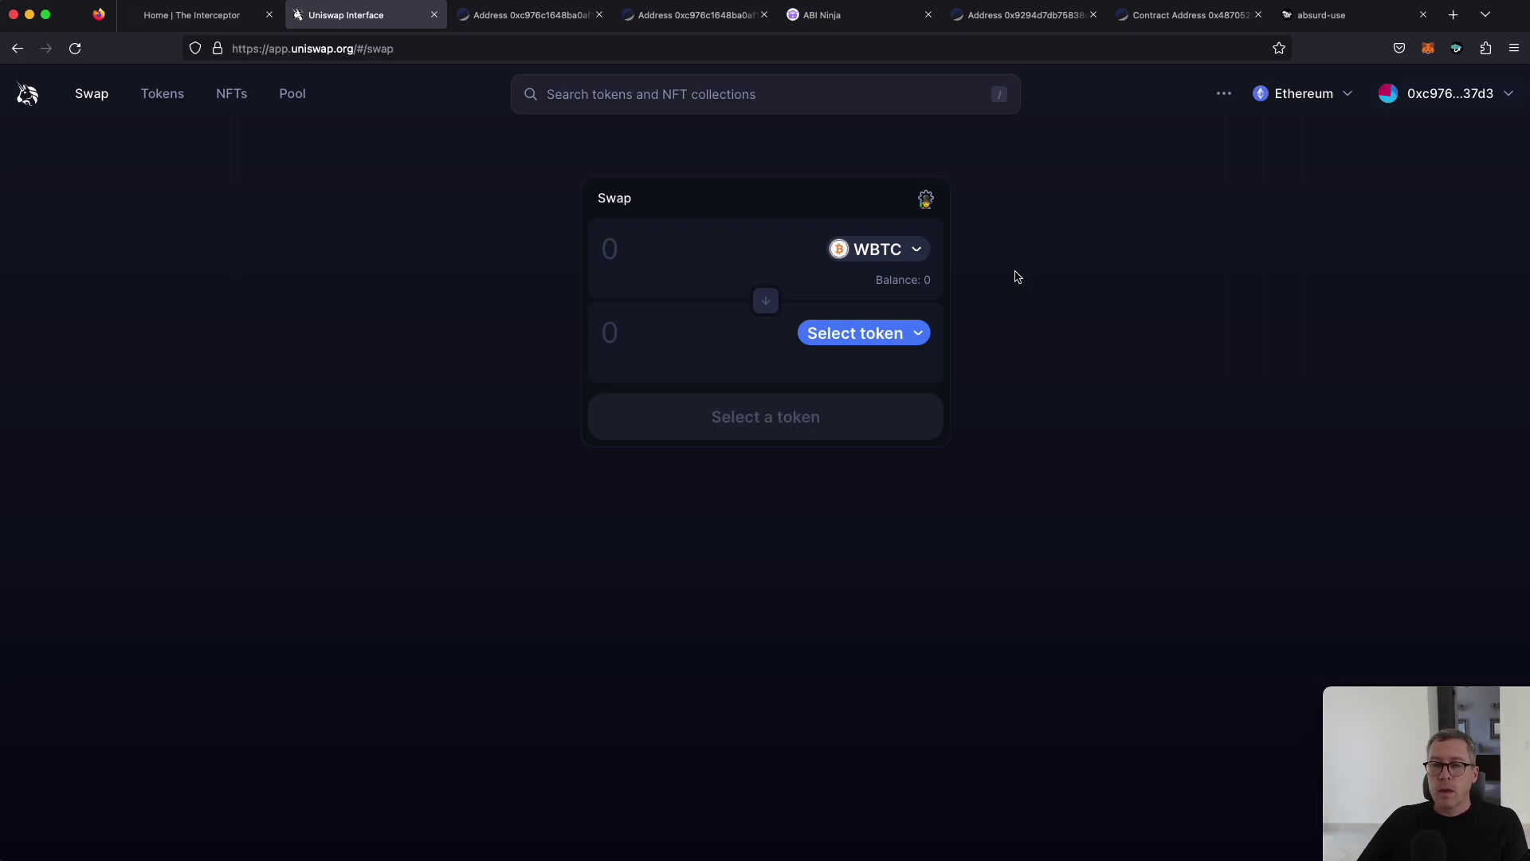
click(1152, 246)
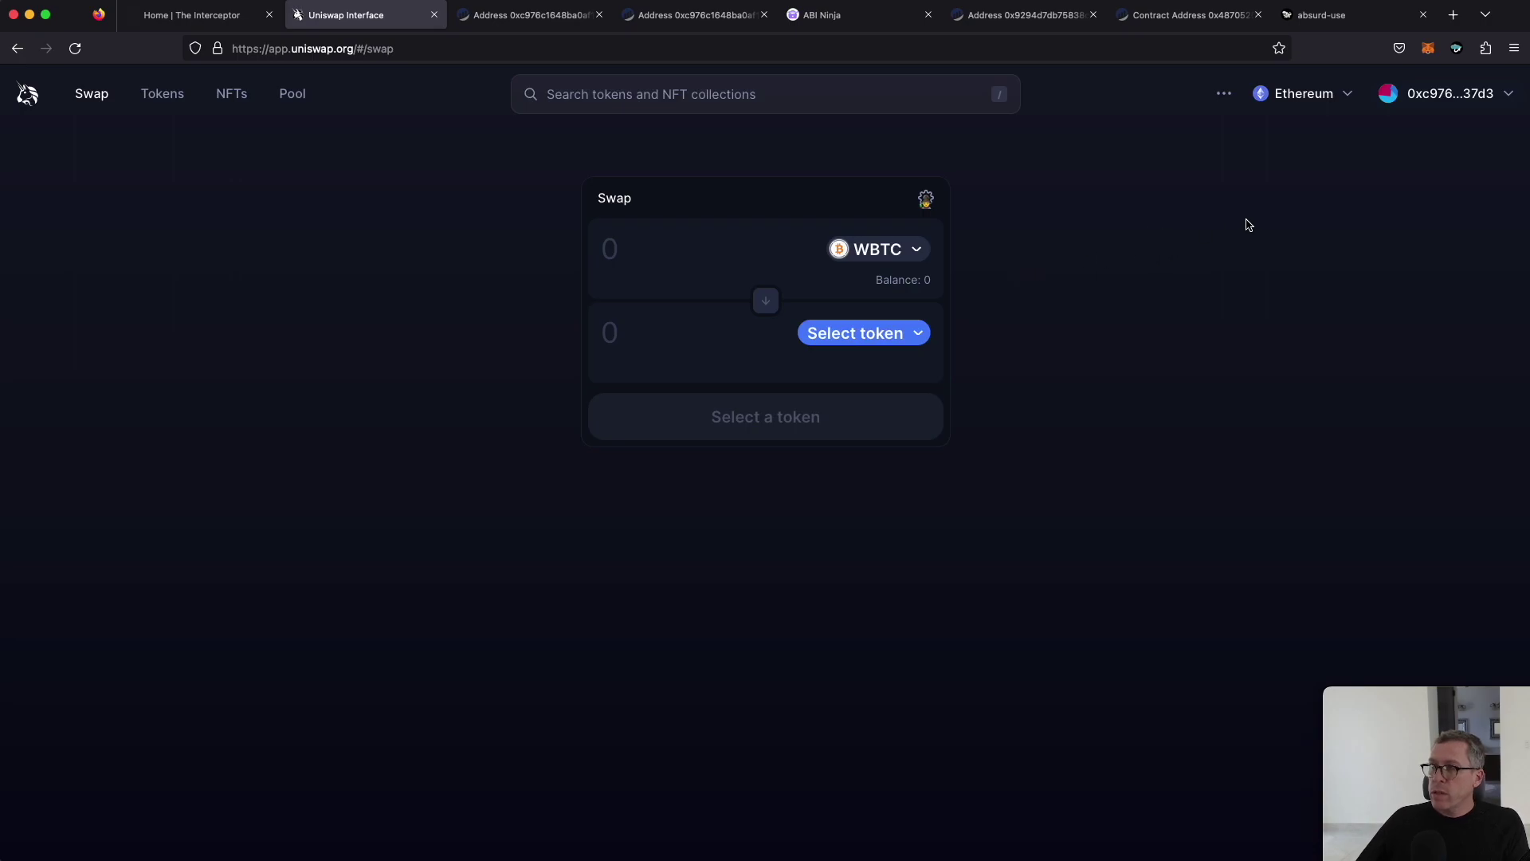
Switch The Interceptor to the saved ENS address, disable Make me rich, and reload Uniswap
click(1456, 47)
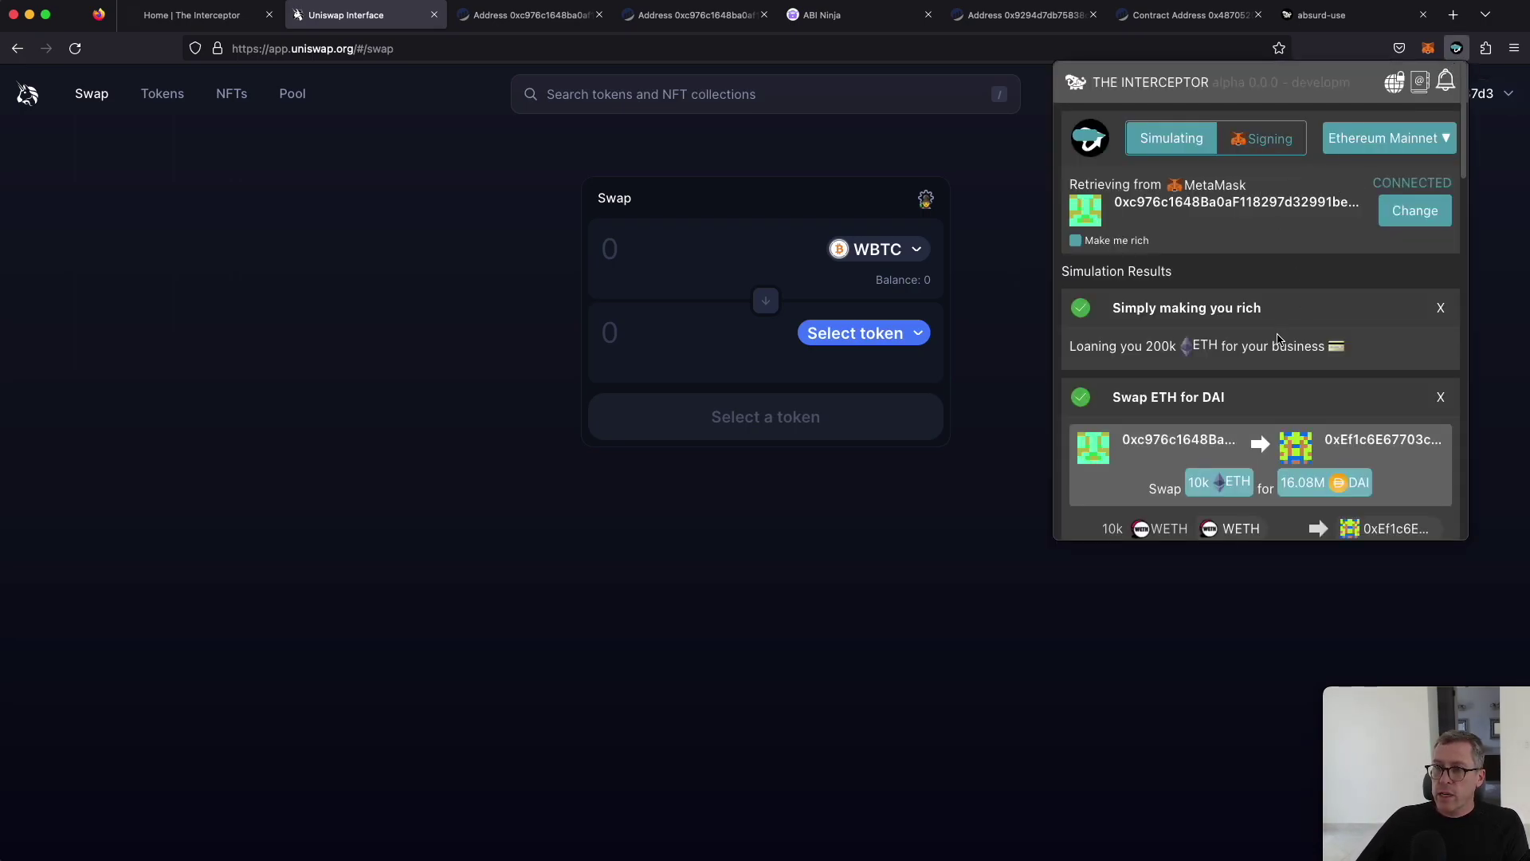
scroll(1286, 343, down, 1)
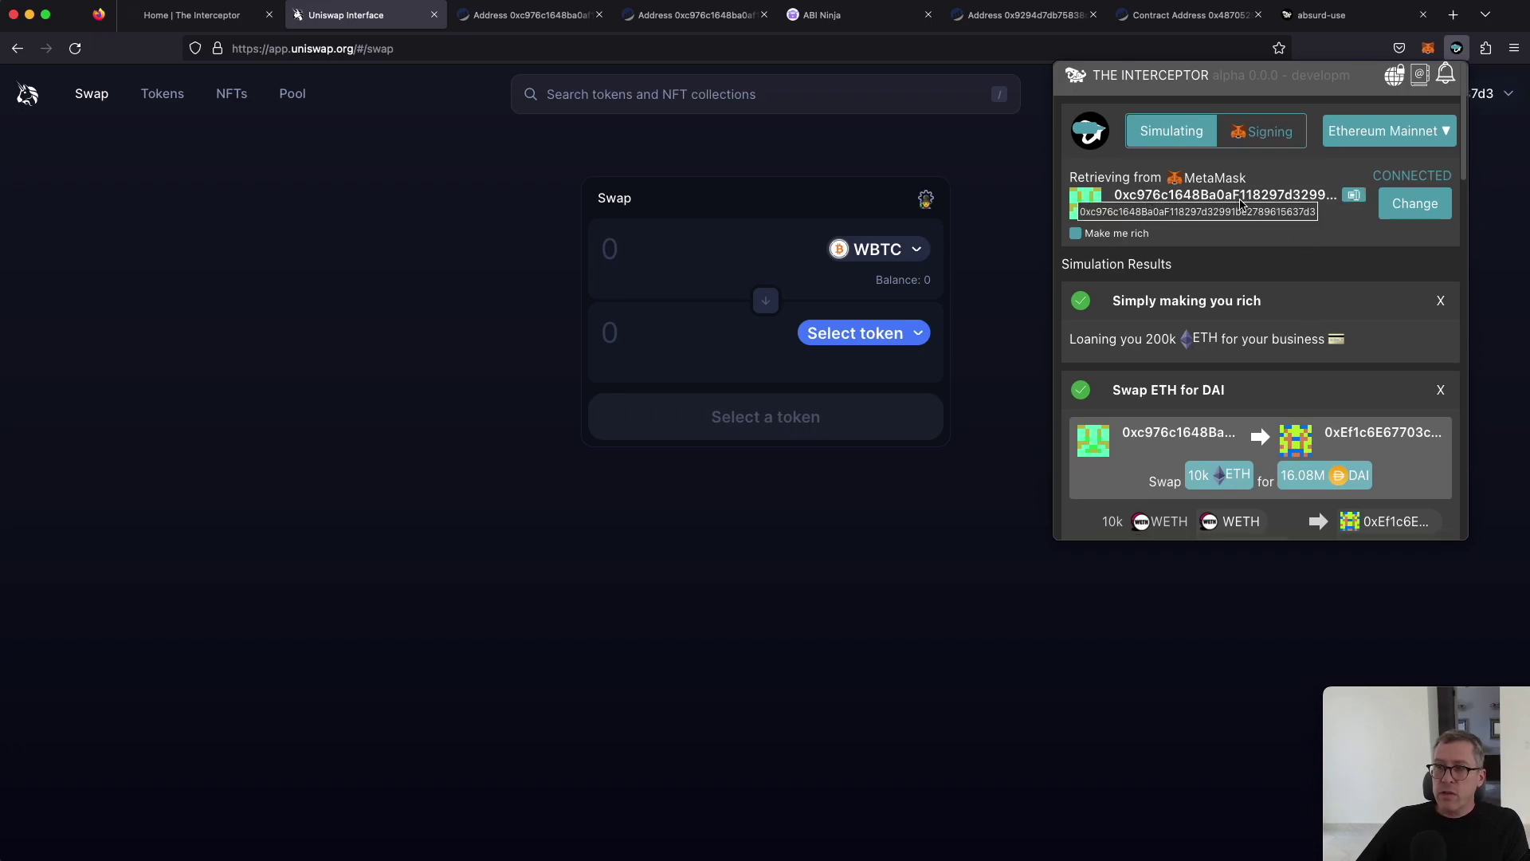
click(1425, 213)
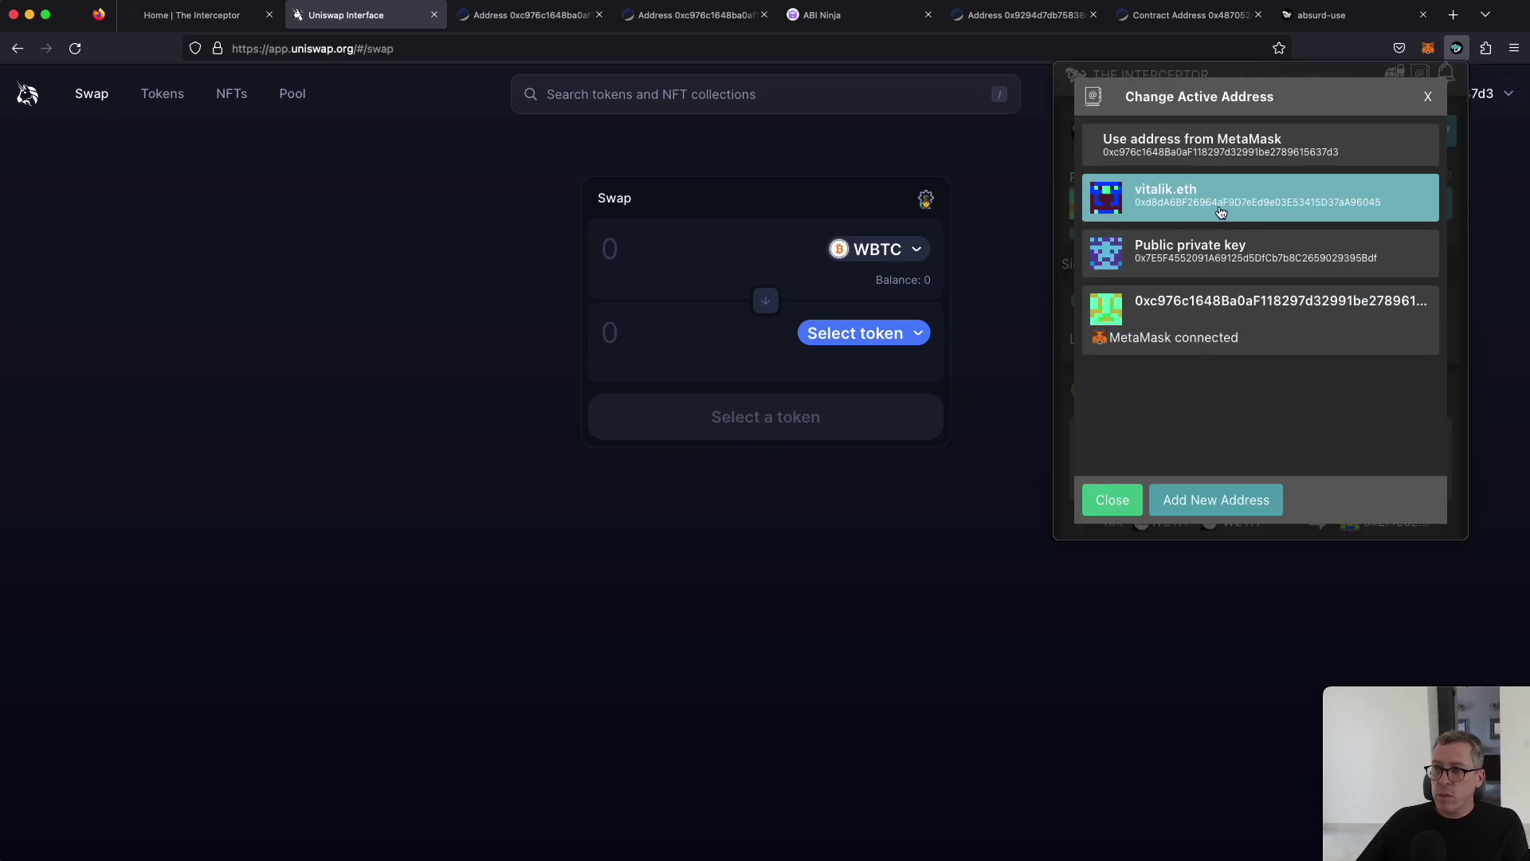
click(1173, 203)
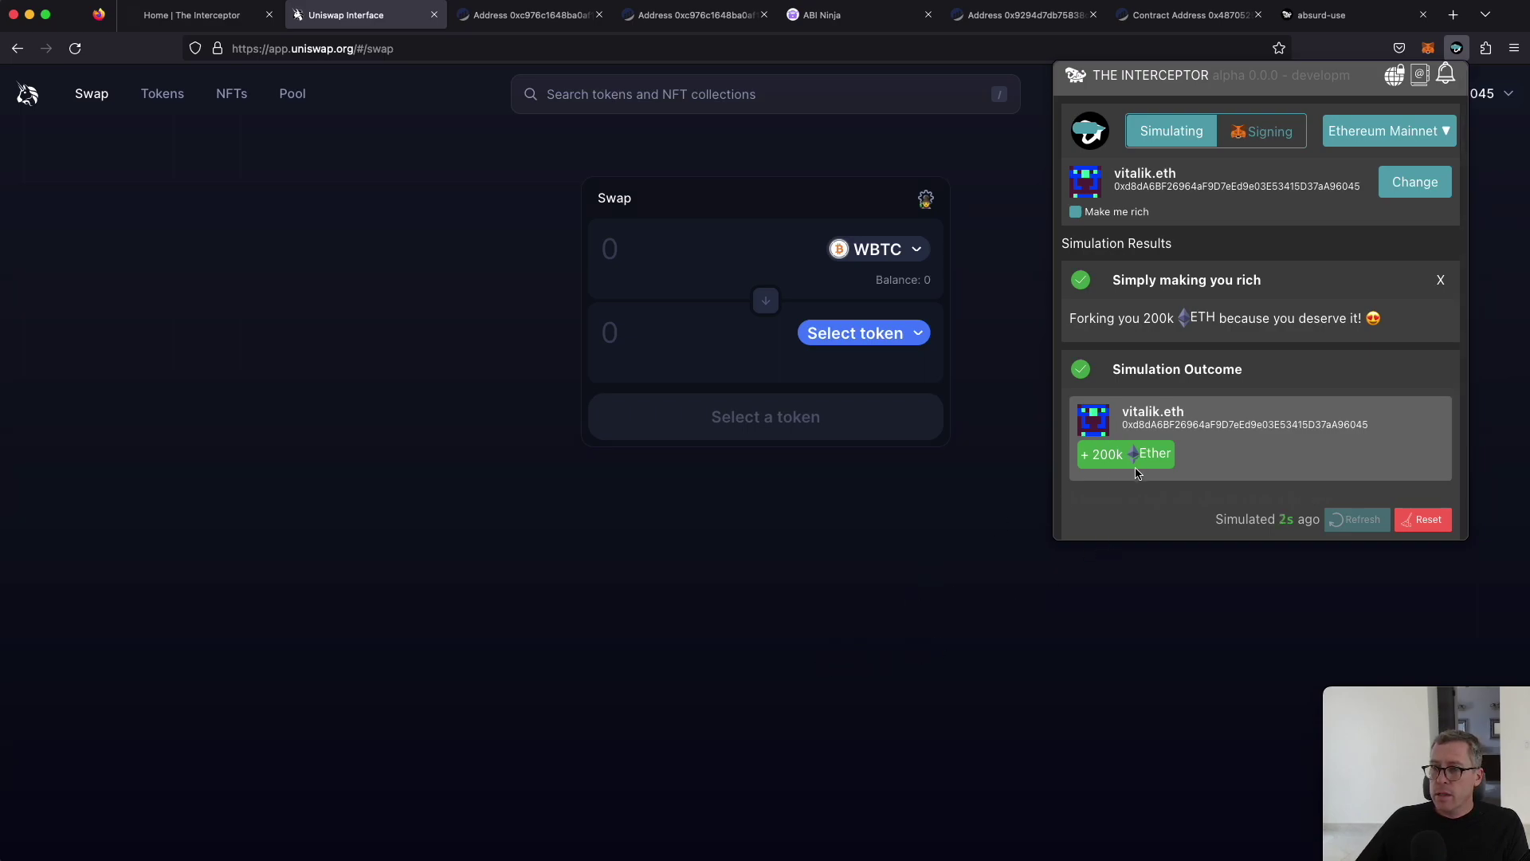
click(1076, 213)
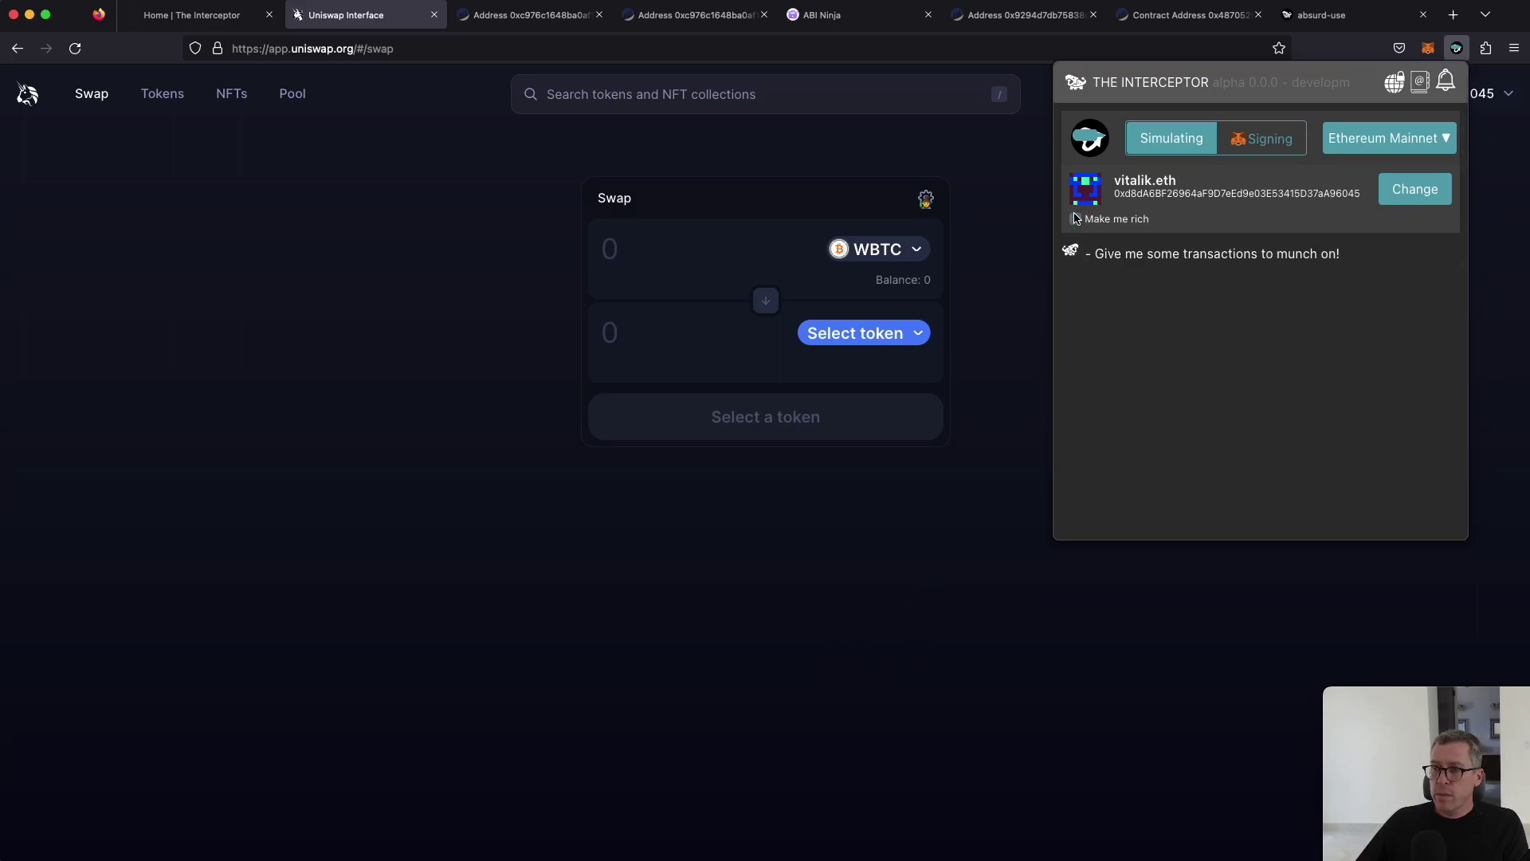
click(796, 688)
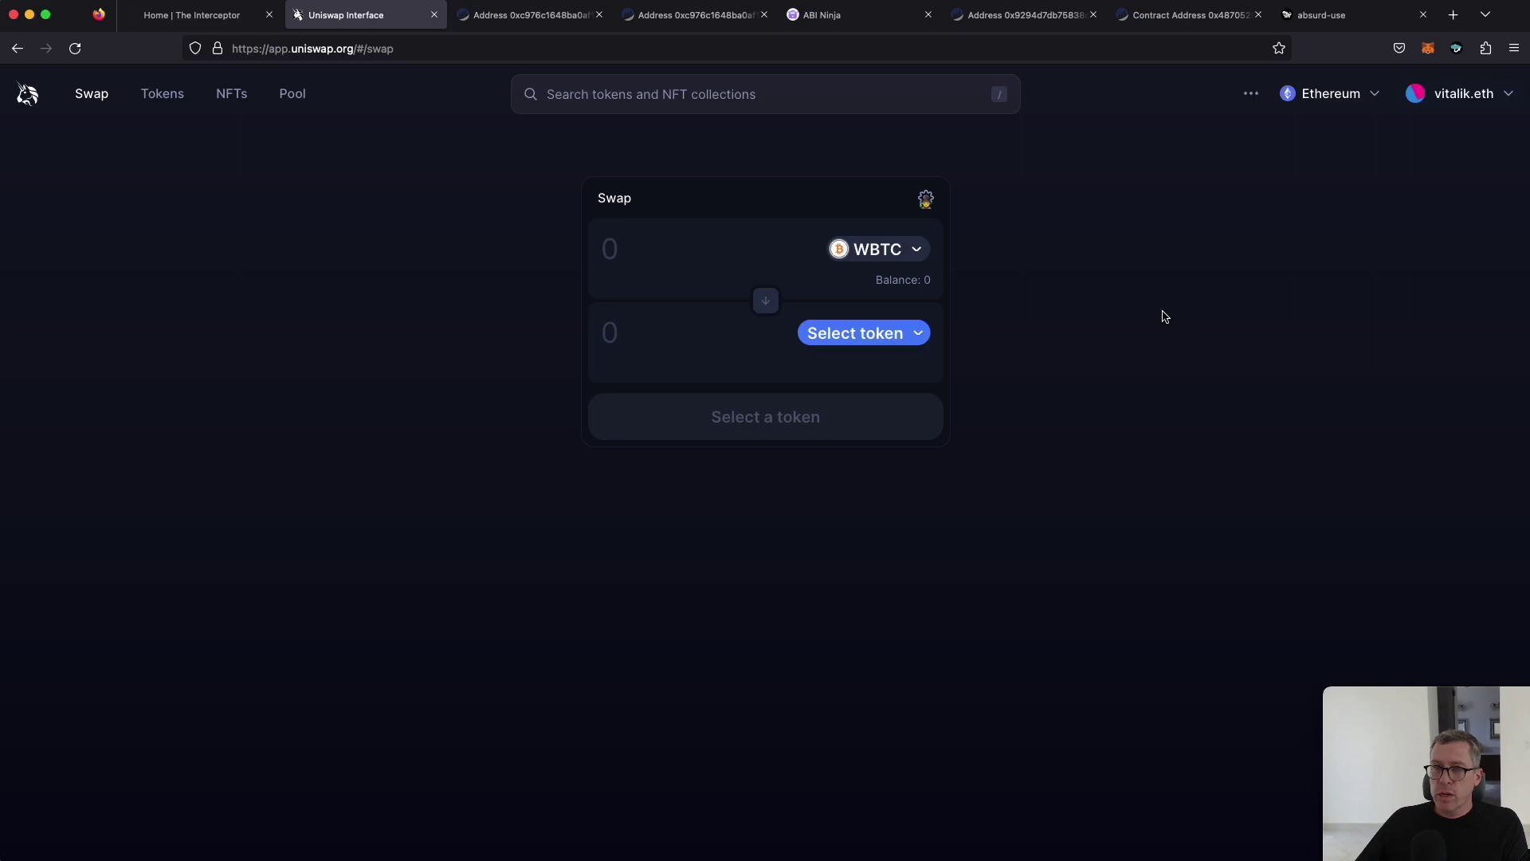
key(super+r)
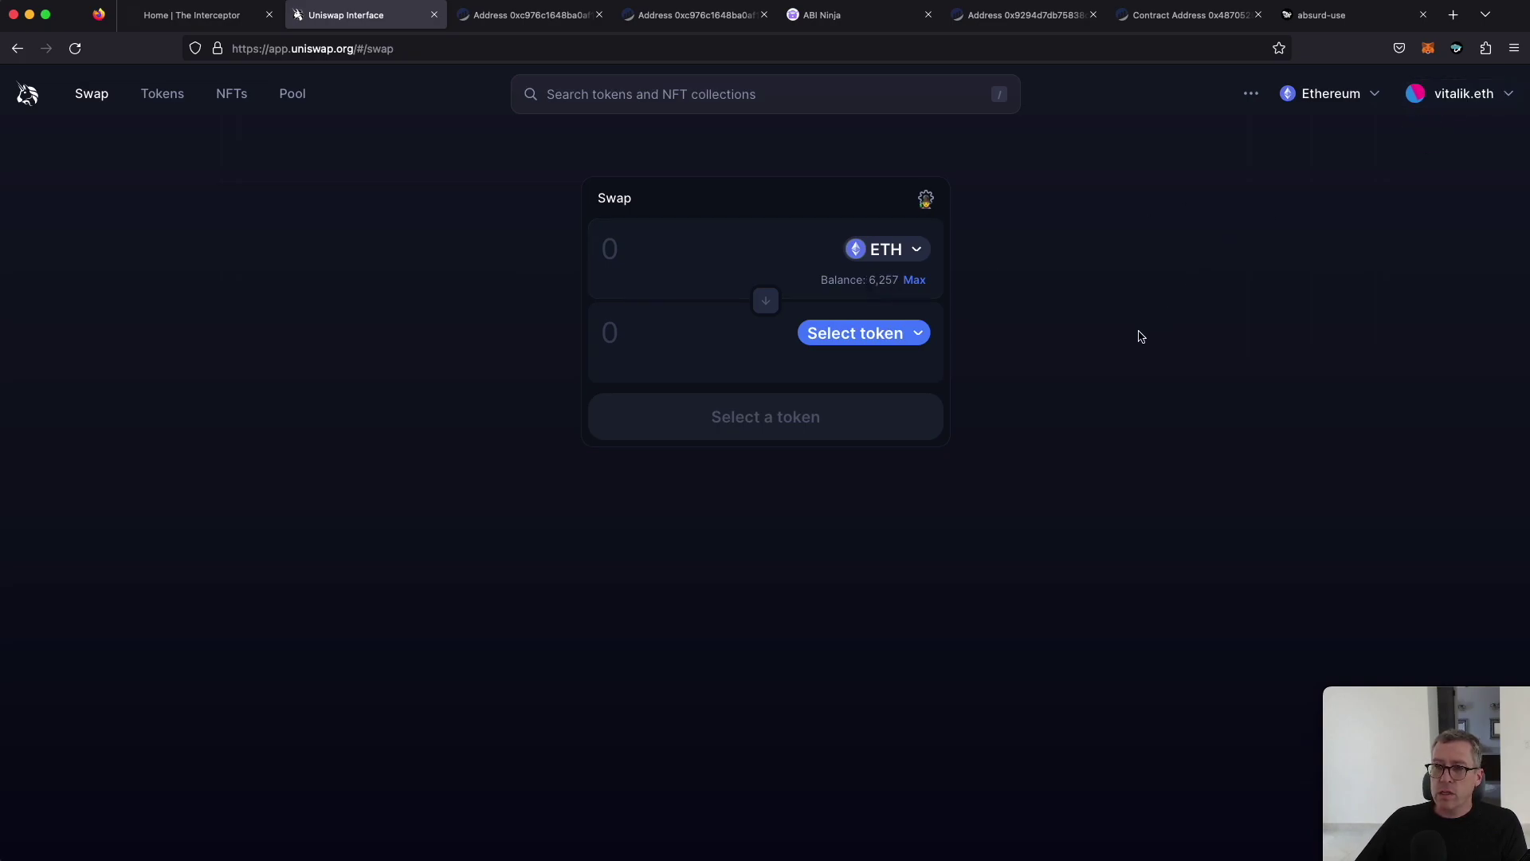
Enter 200 ETH as the sell amount and choose DAI as the token to receive
click(677, 249)
text(200)
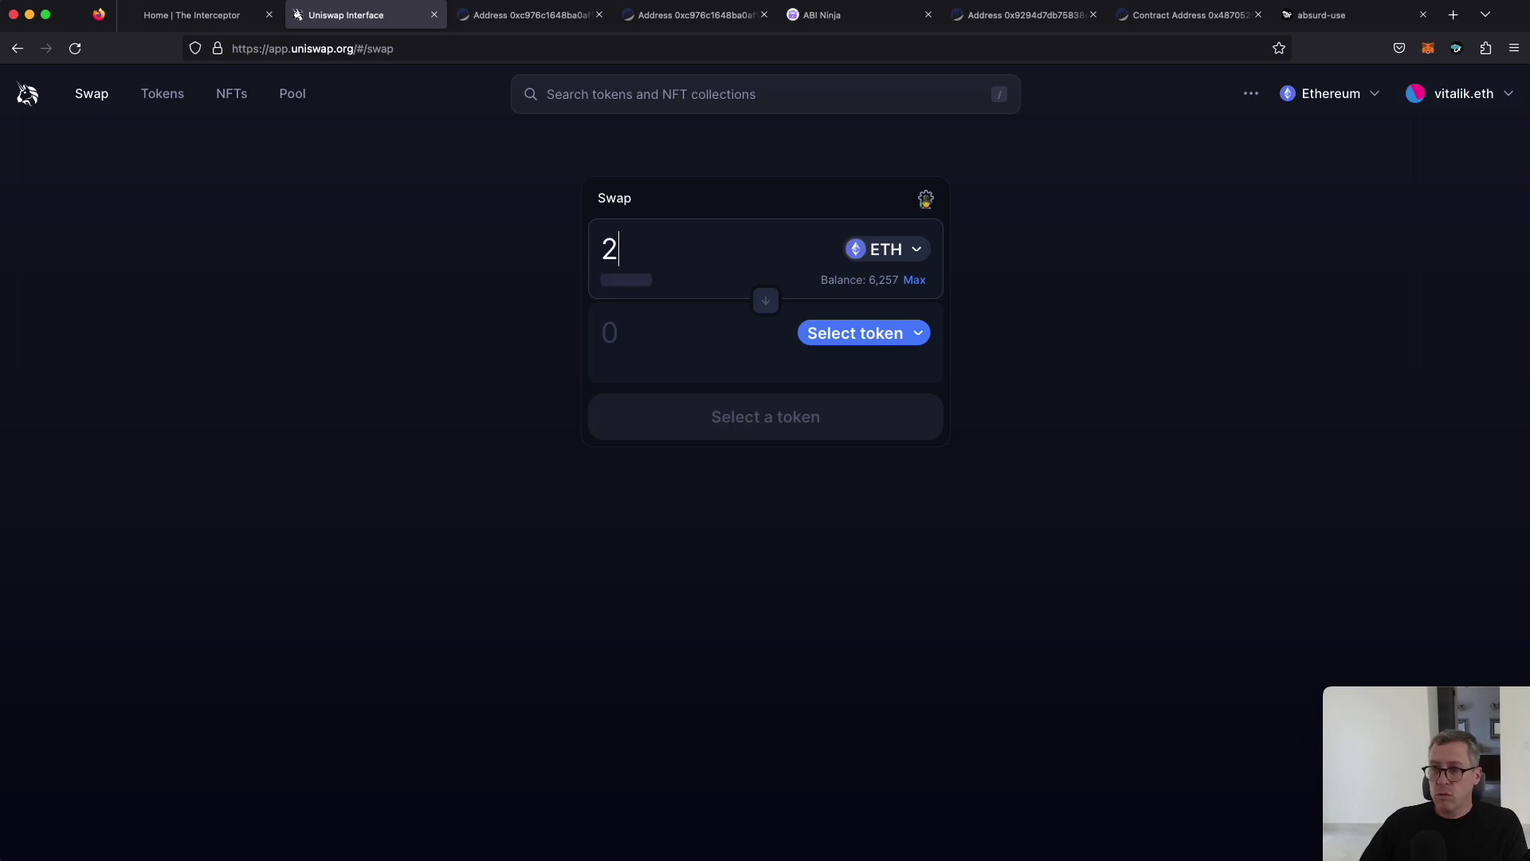
click(809, 329)
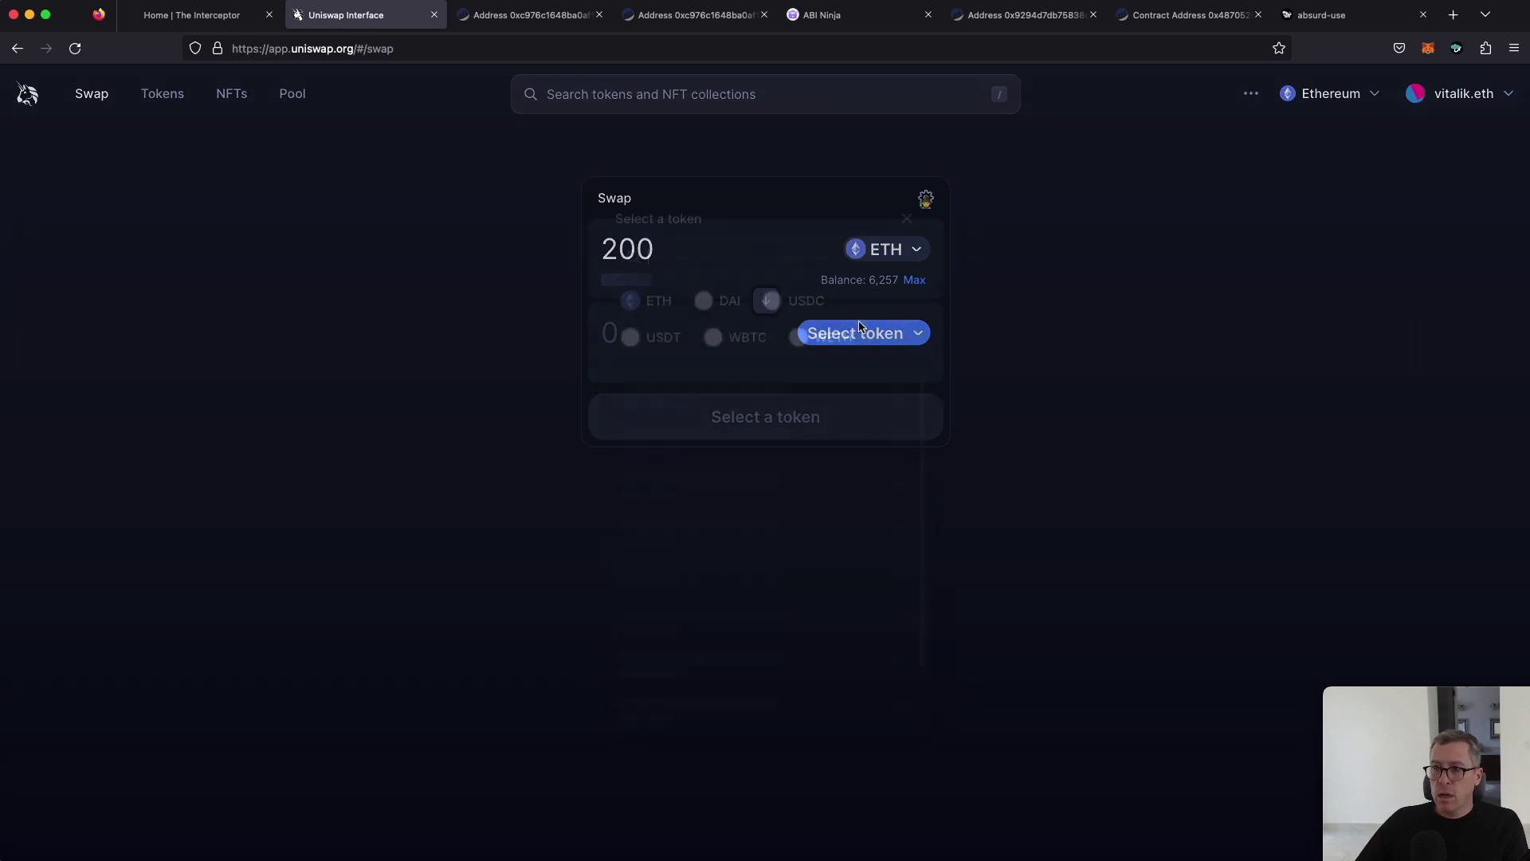
click(723, 300)
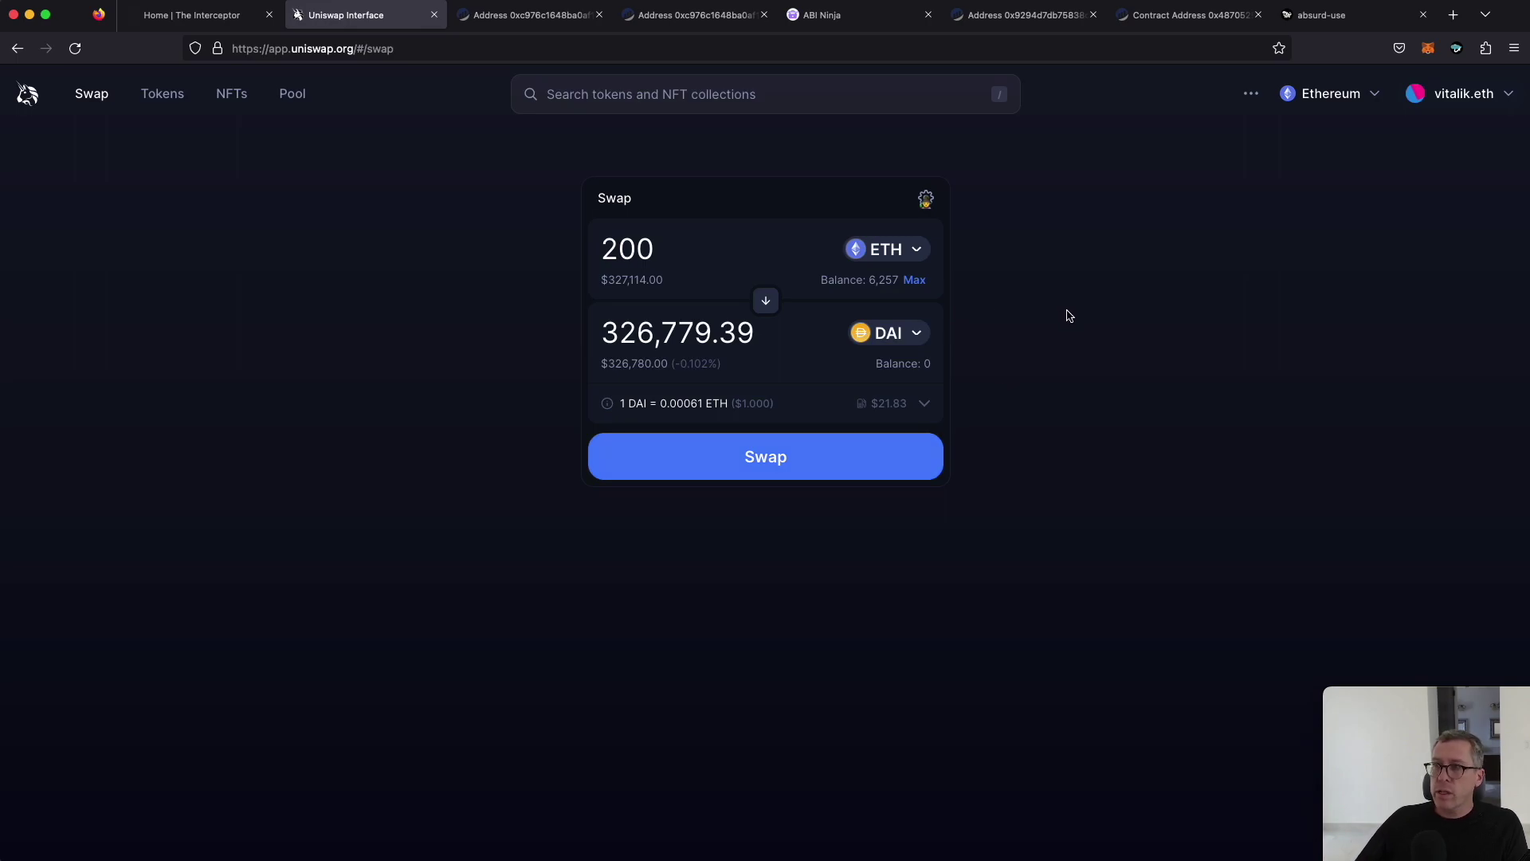
Make the MetaMask-connected address active in The Interceptor and enable the 200k ETH Make me rich loan
click(1455, 48)
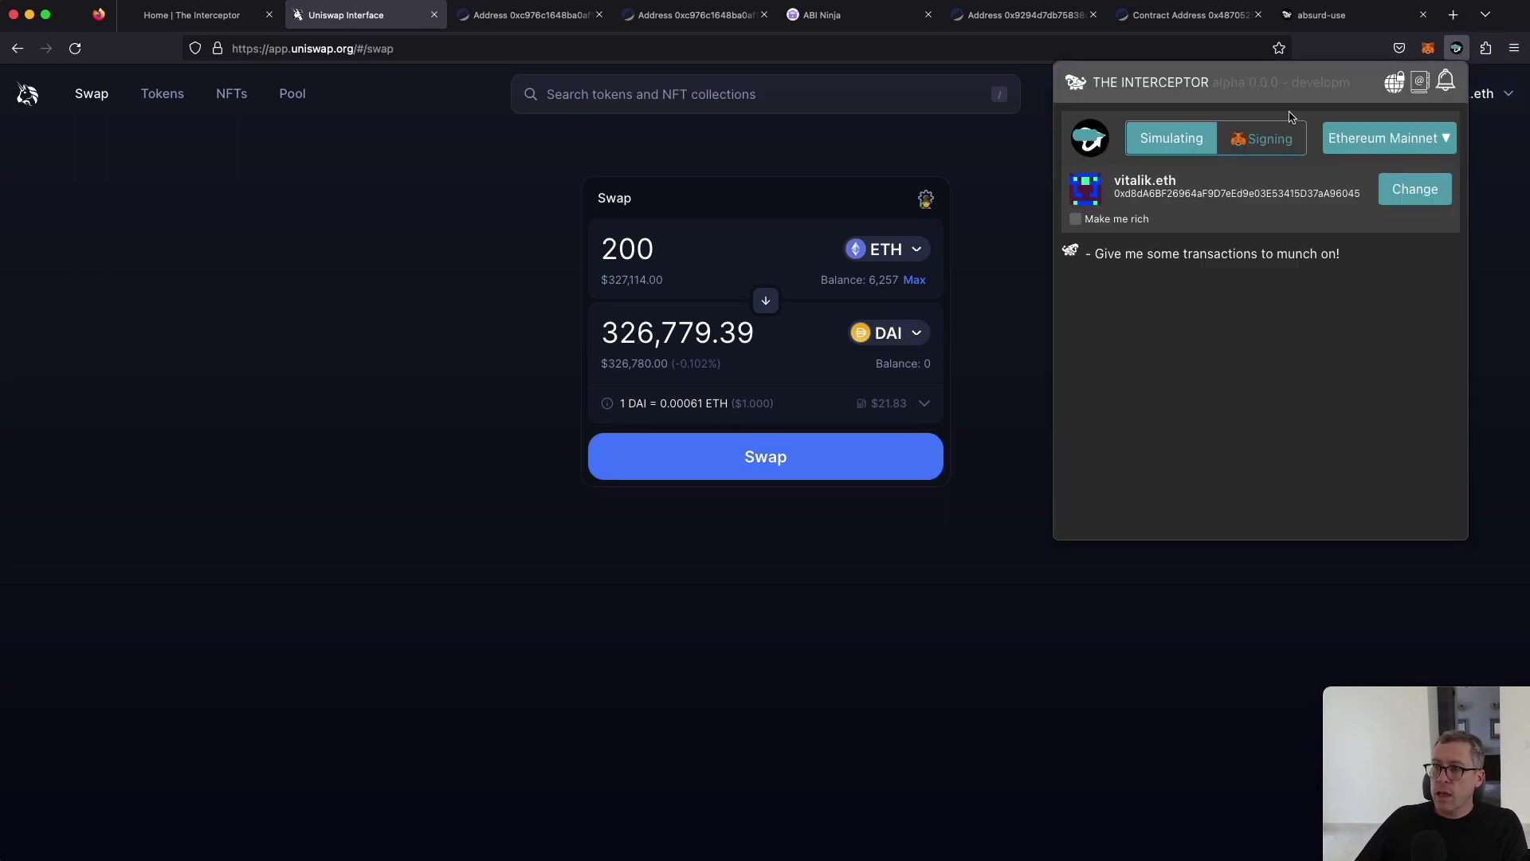
click(1397, 197)
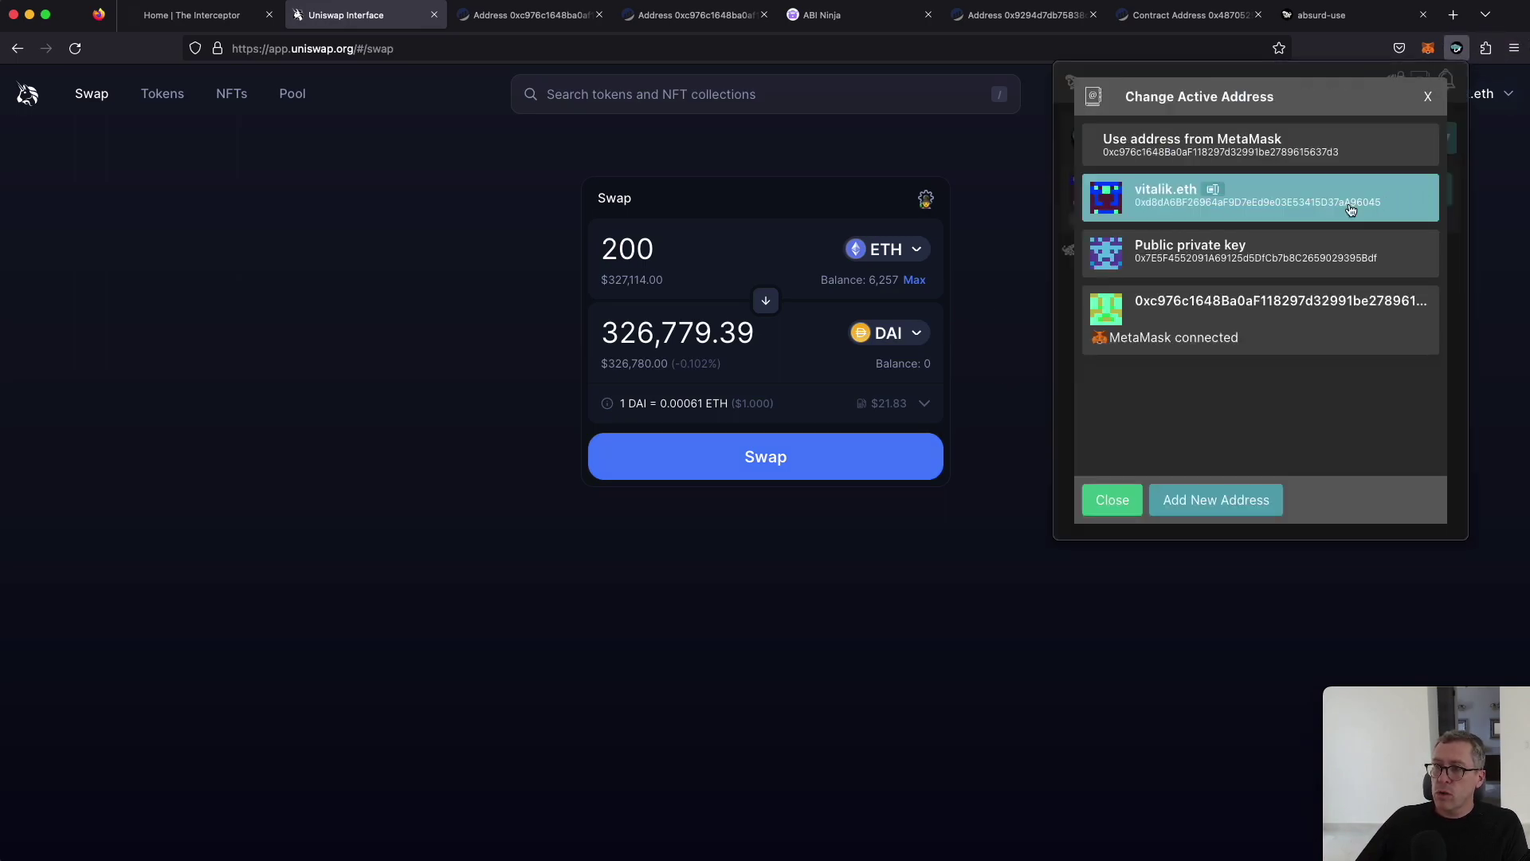
click(1127, 500)
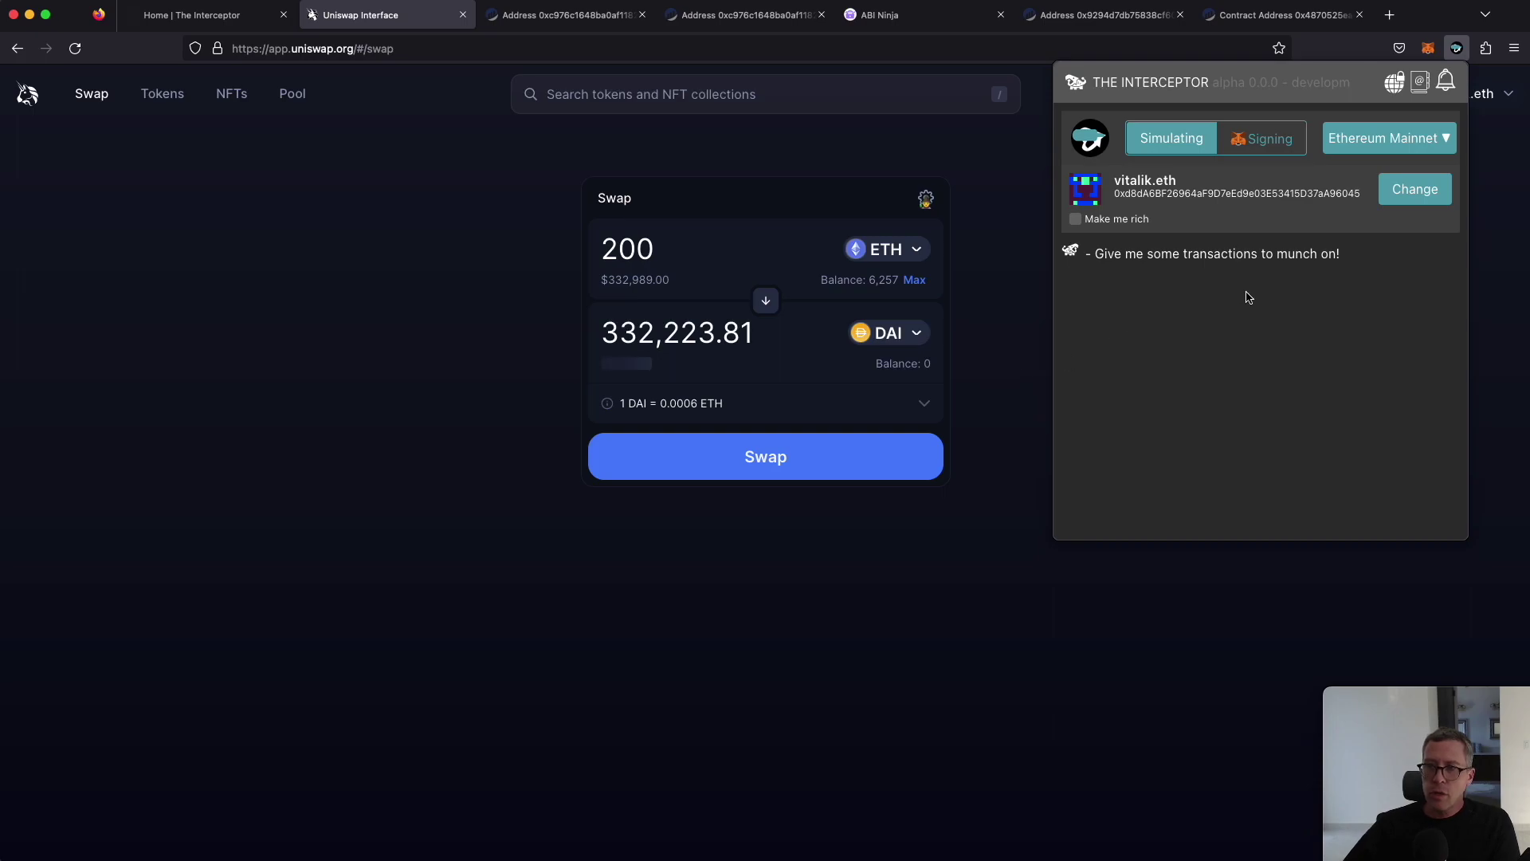
click(1415, 189)
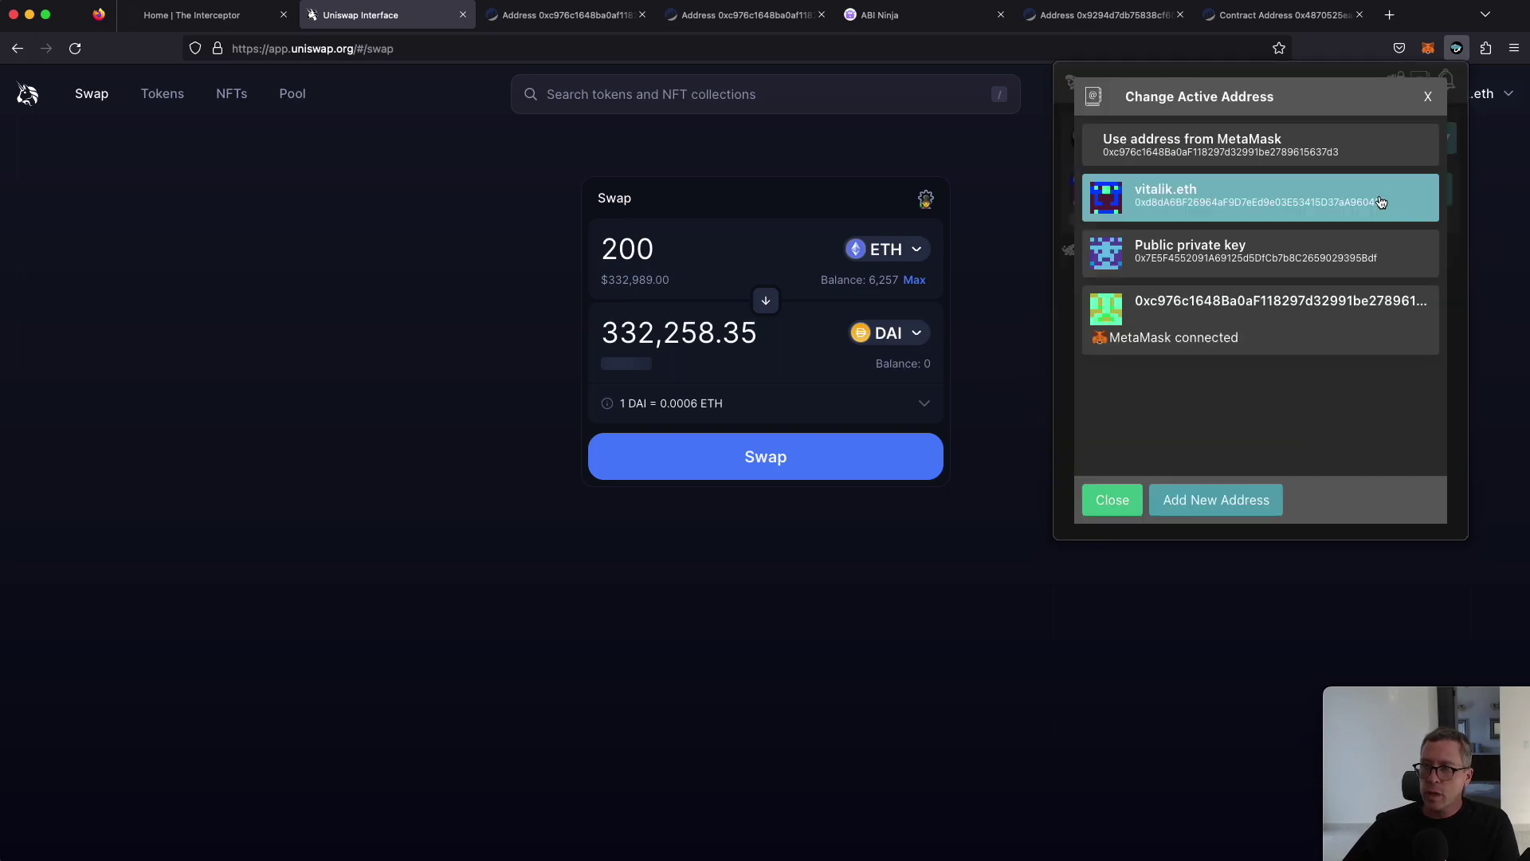
click(1270, 314)
click(1308, 330)
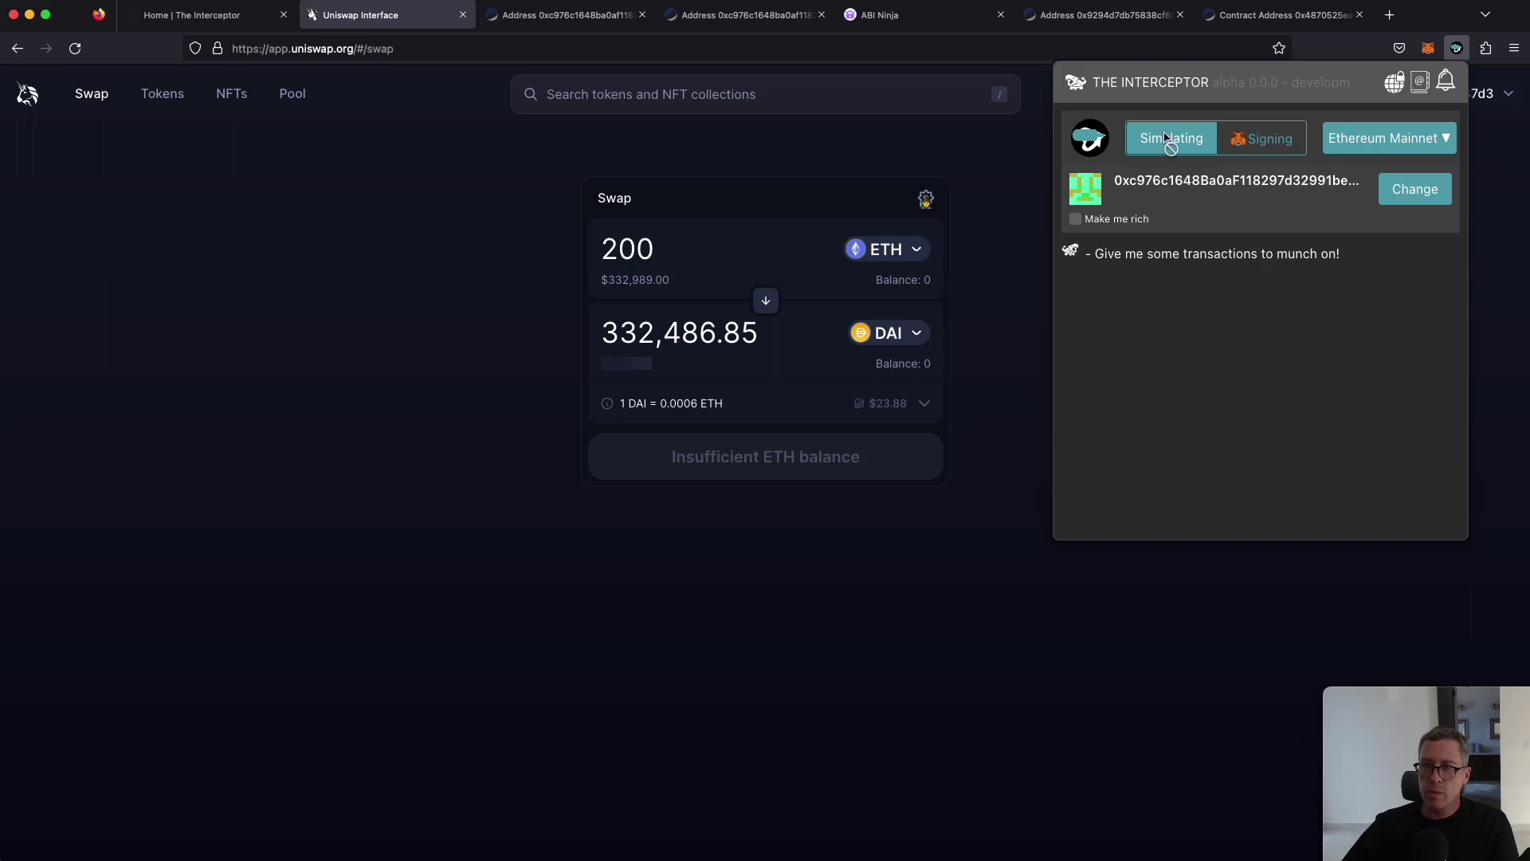
click(1093, 223)
Change the amount to 1 ETH, submit the DAI swap, and accept it with Simulate!
double_click(661, 252)
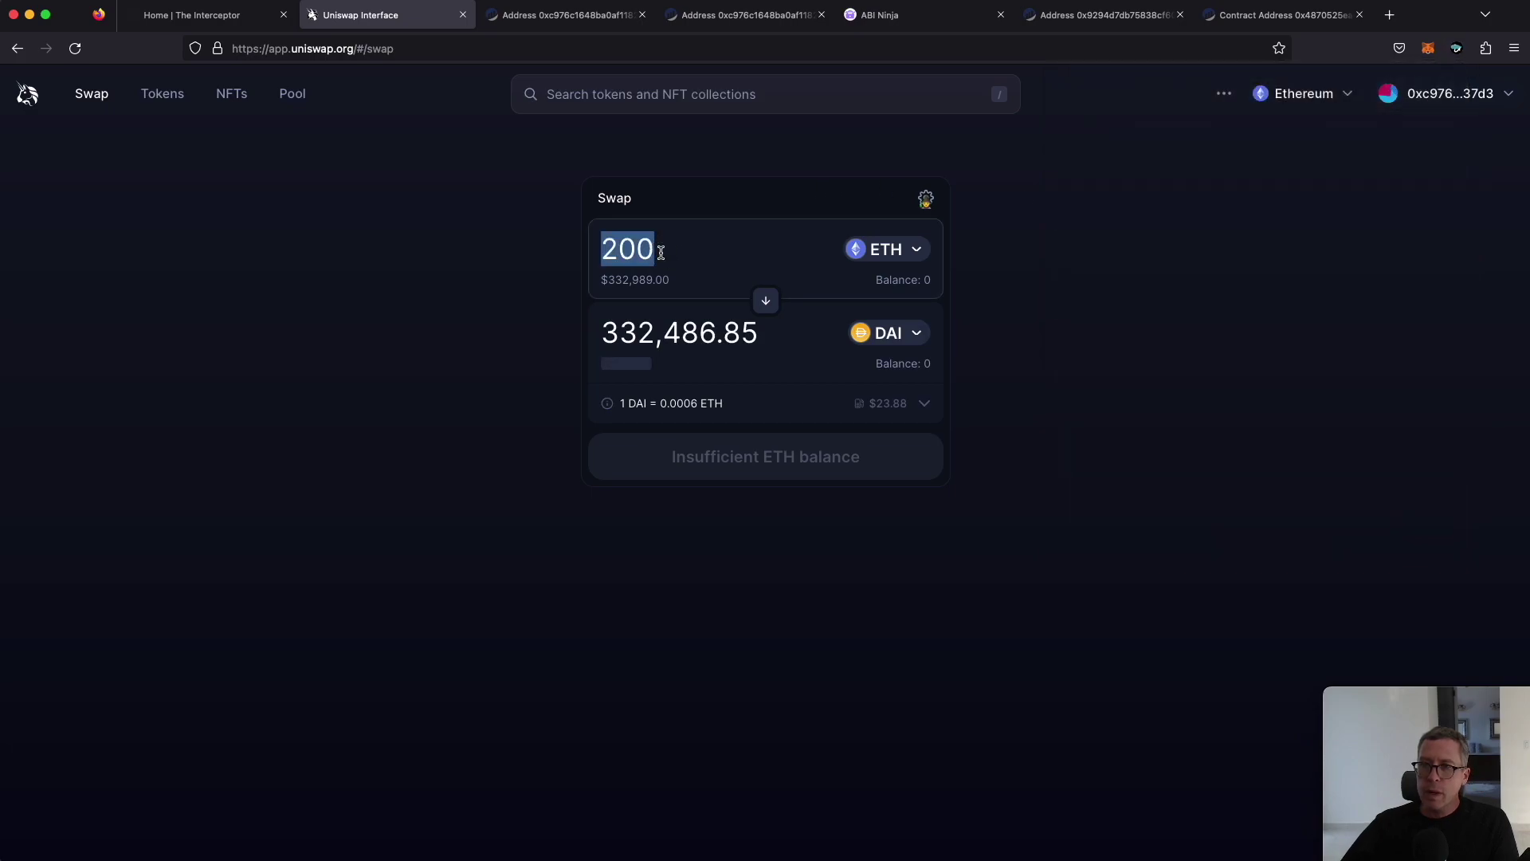
text(1)
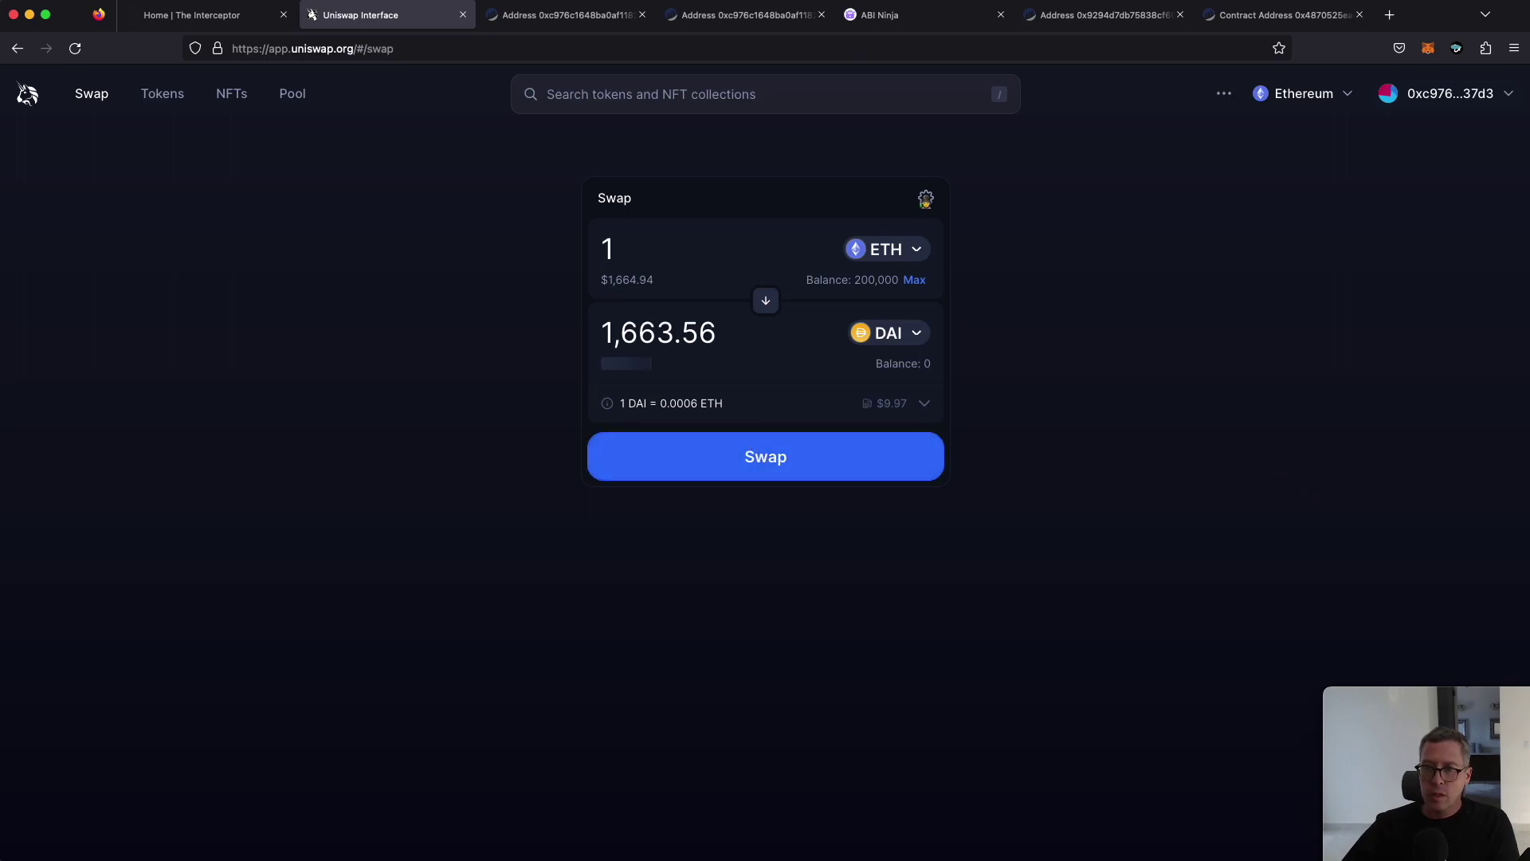
click(760, 455)
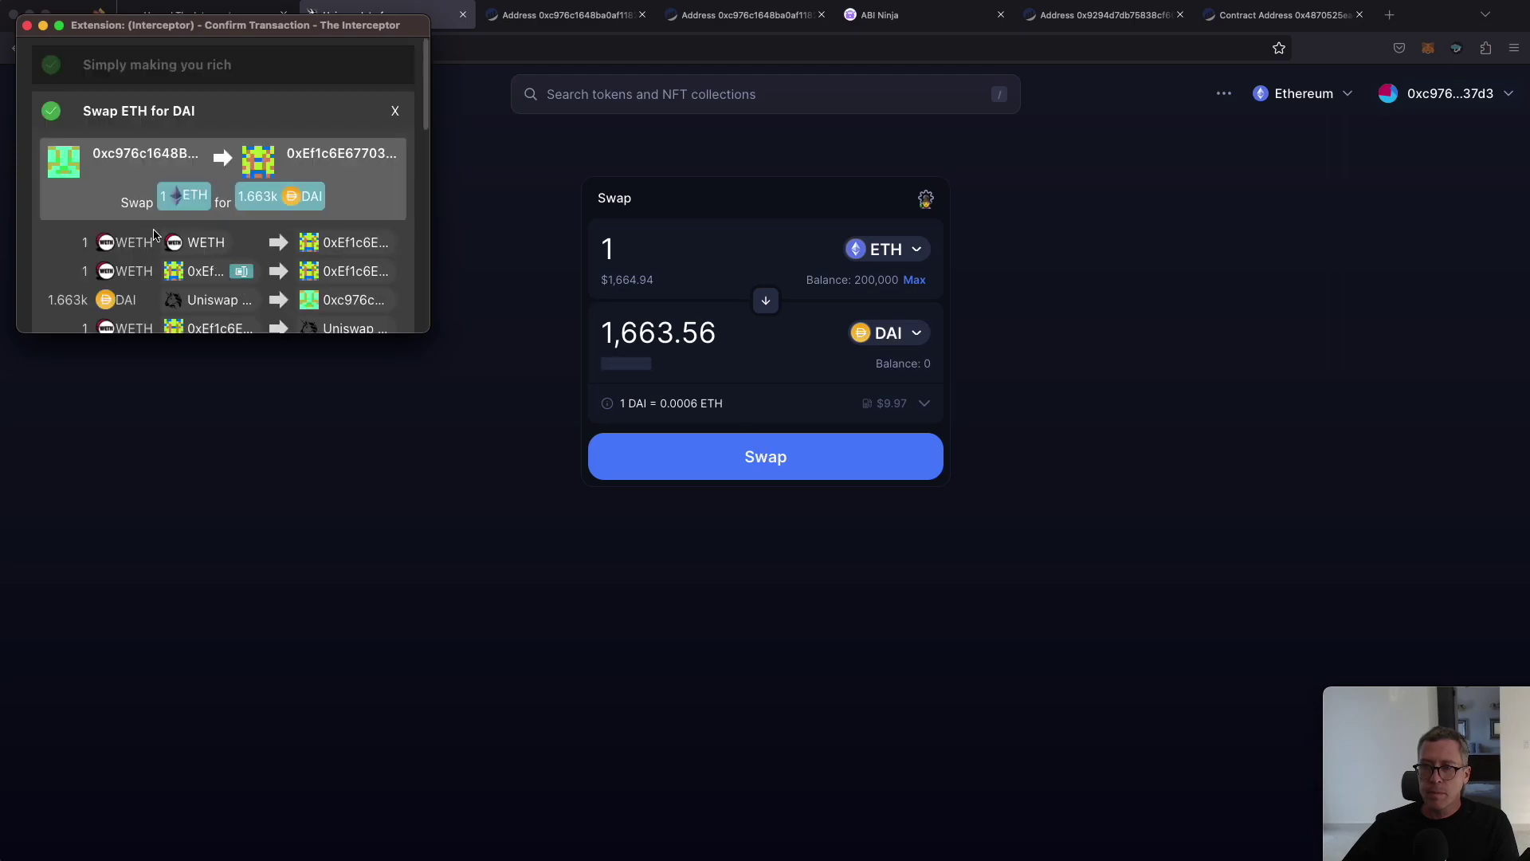
scroll(291, 293, down, 10)
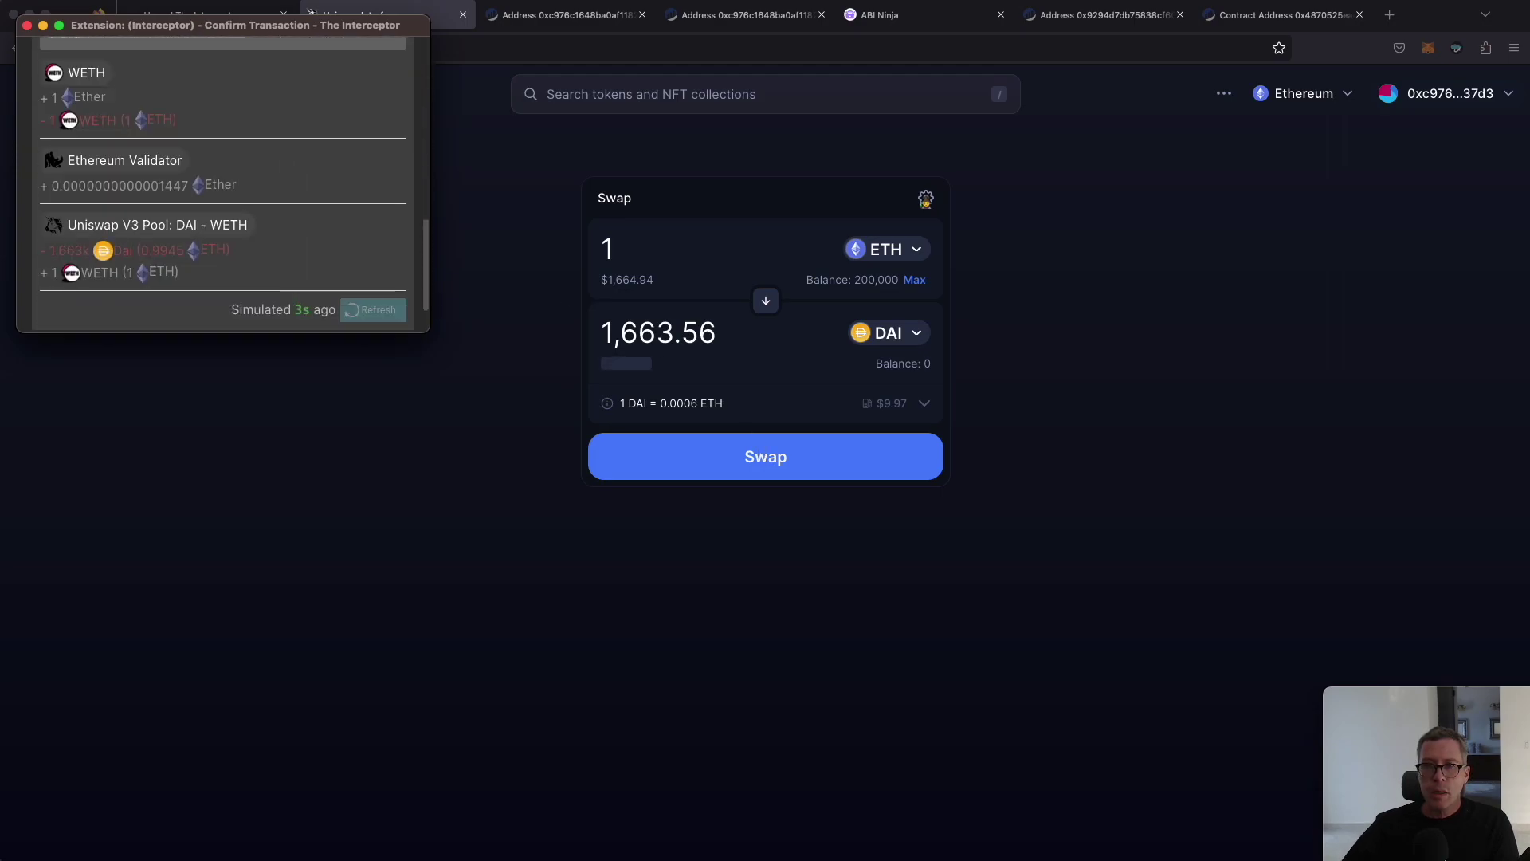
scroll(292, 293, up, 5)
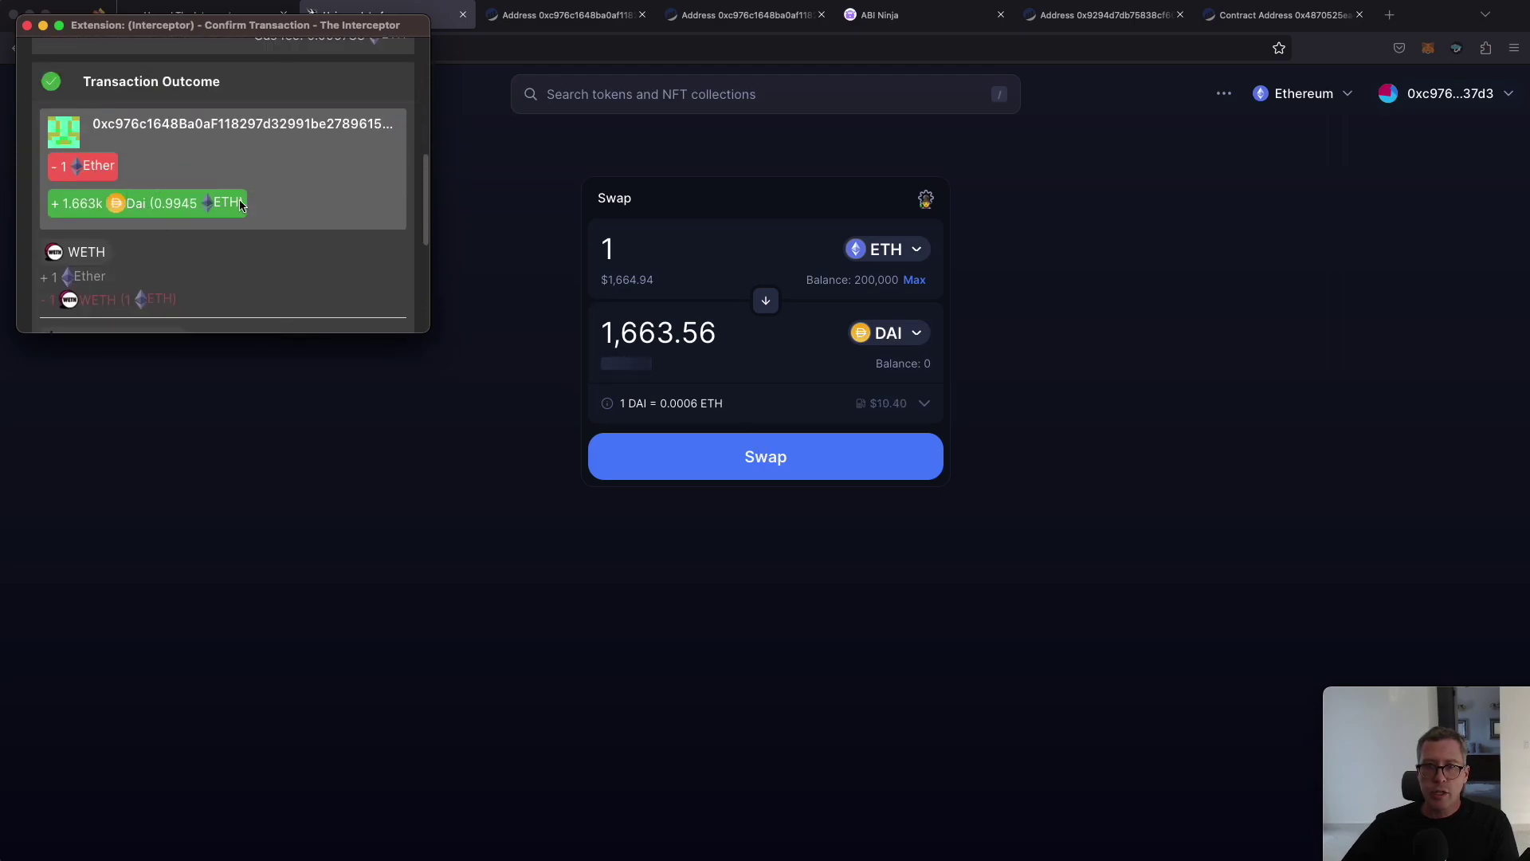
scroll(271, 199, down, 5)
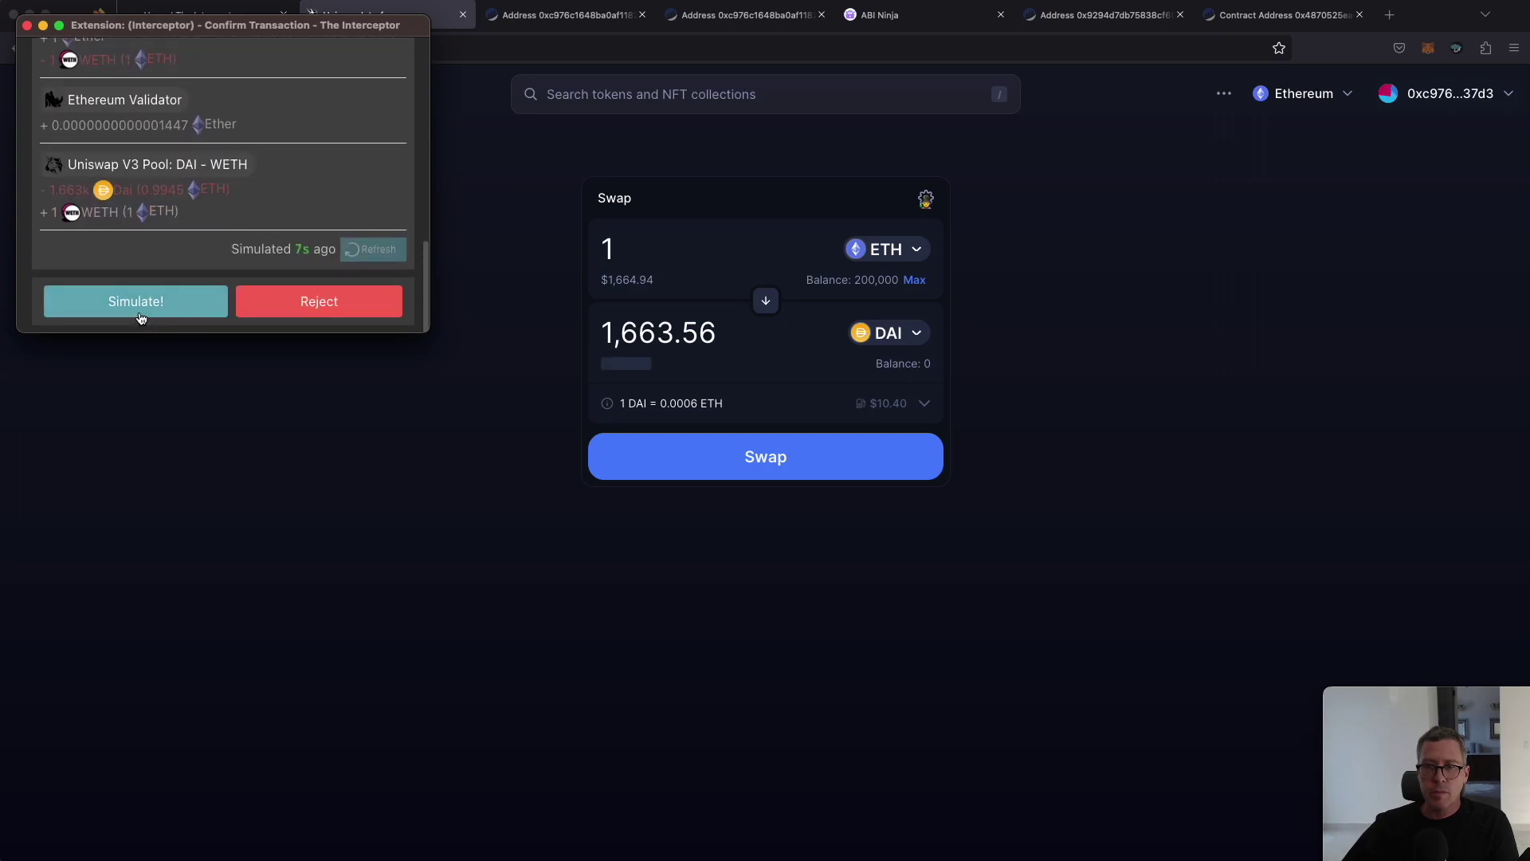
click(139, 311)
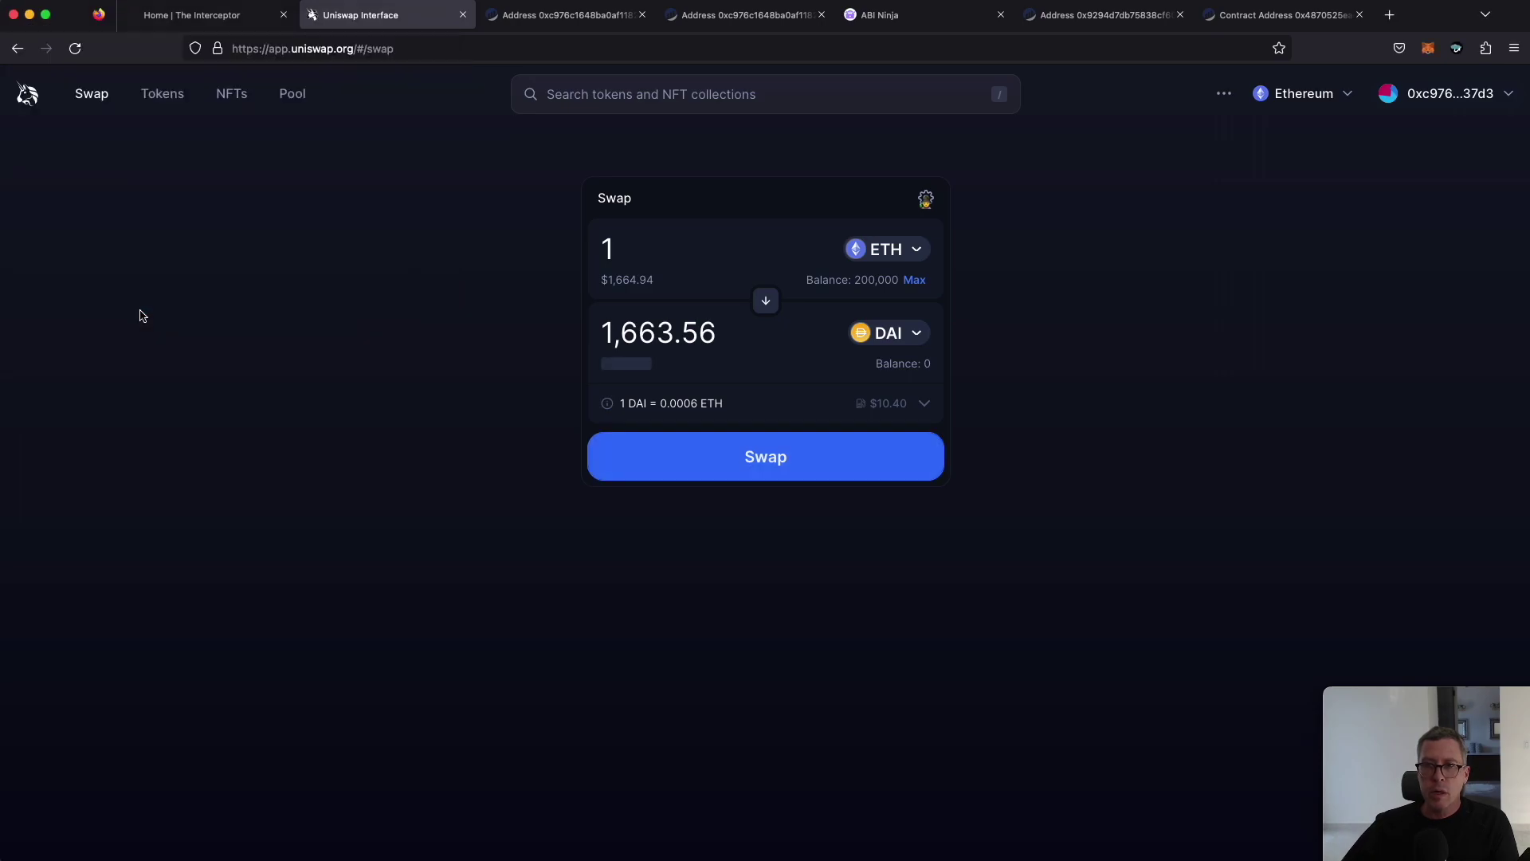
Check The Interceptor's results (+199.9k Ether, +1.663k Dai), then switch to the ABI Ninja tab
click(1456, 50)
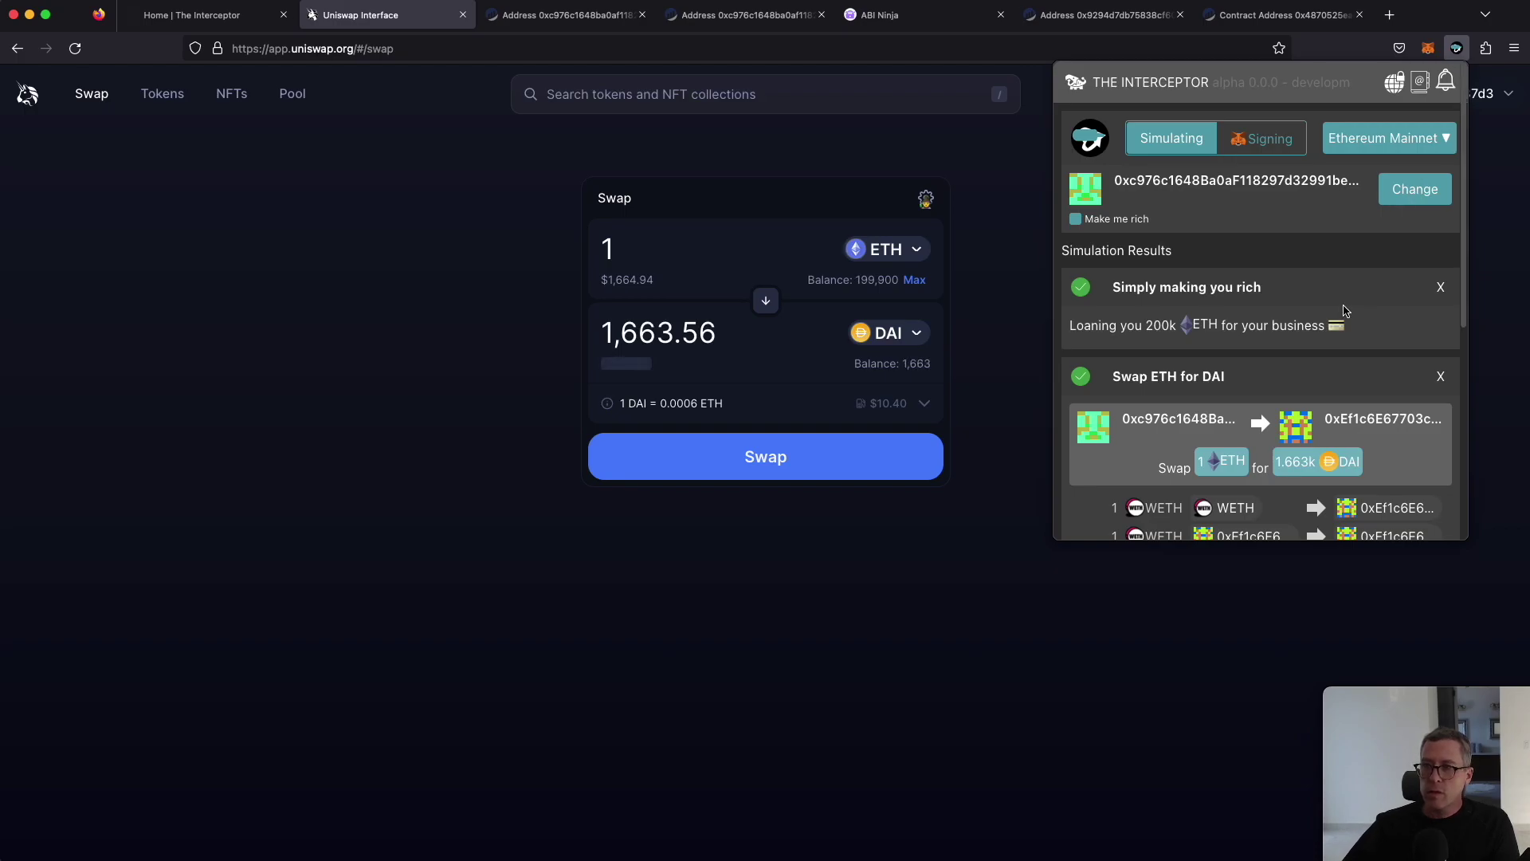
scroll(1343, 310, down, 5)
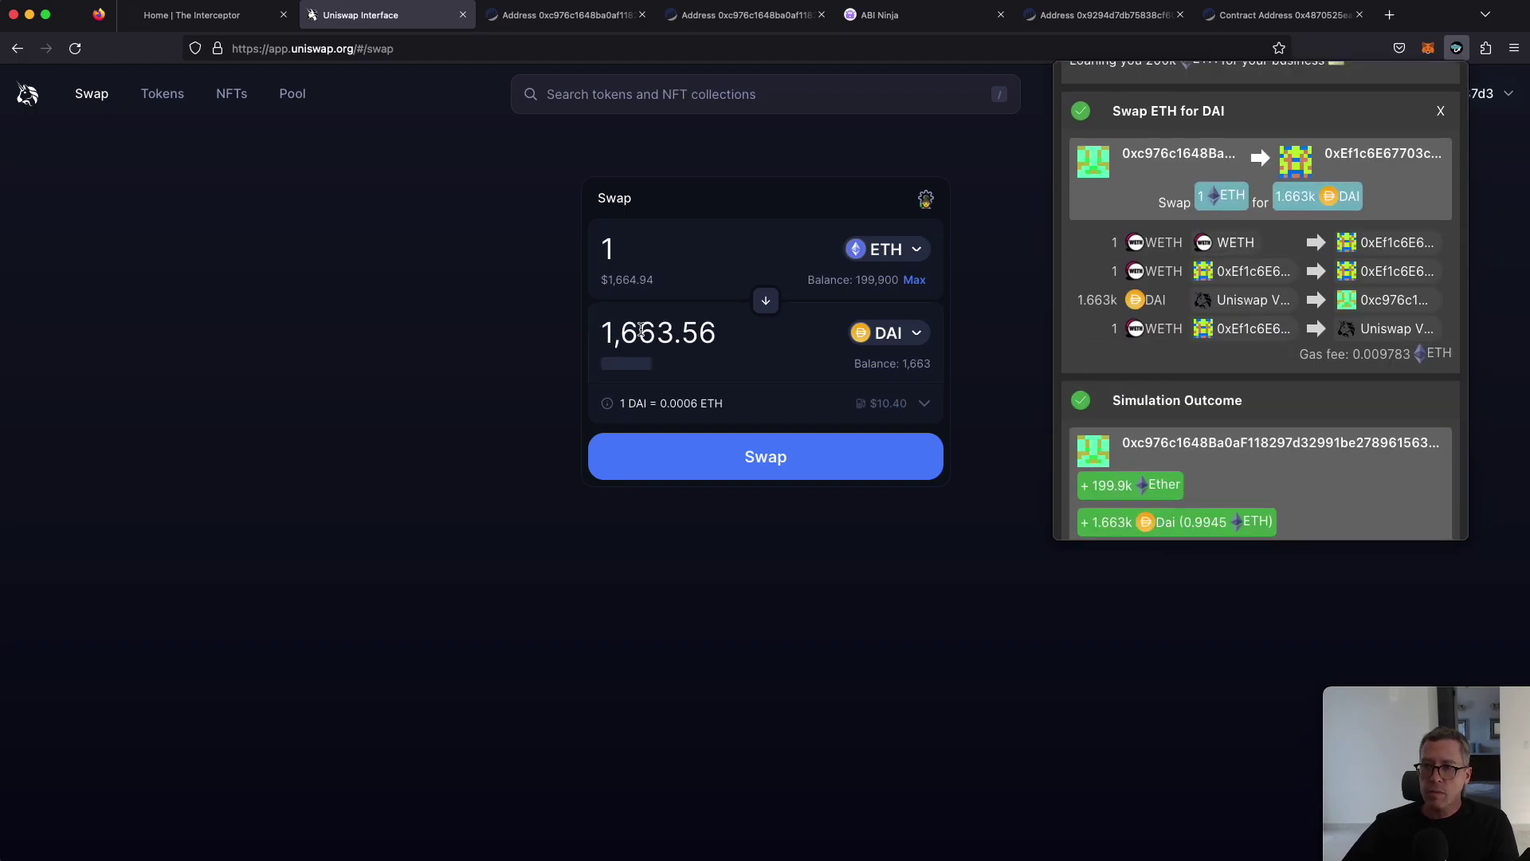
scroll(1319, 380, down, 2)
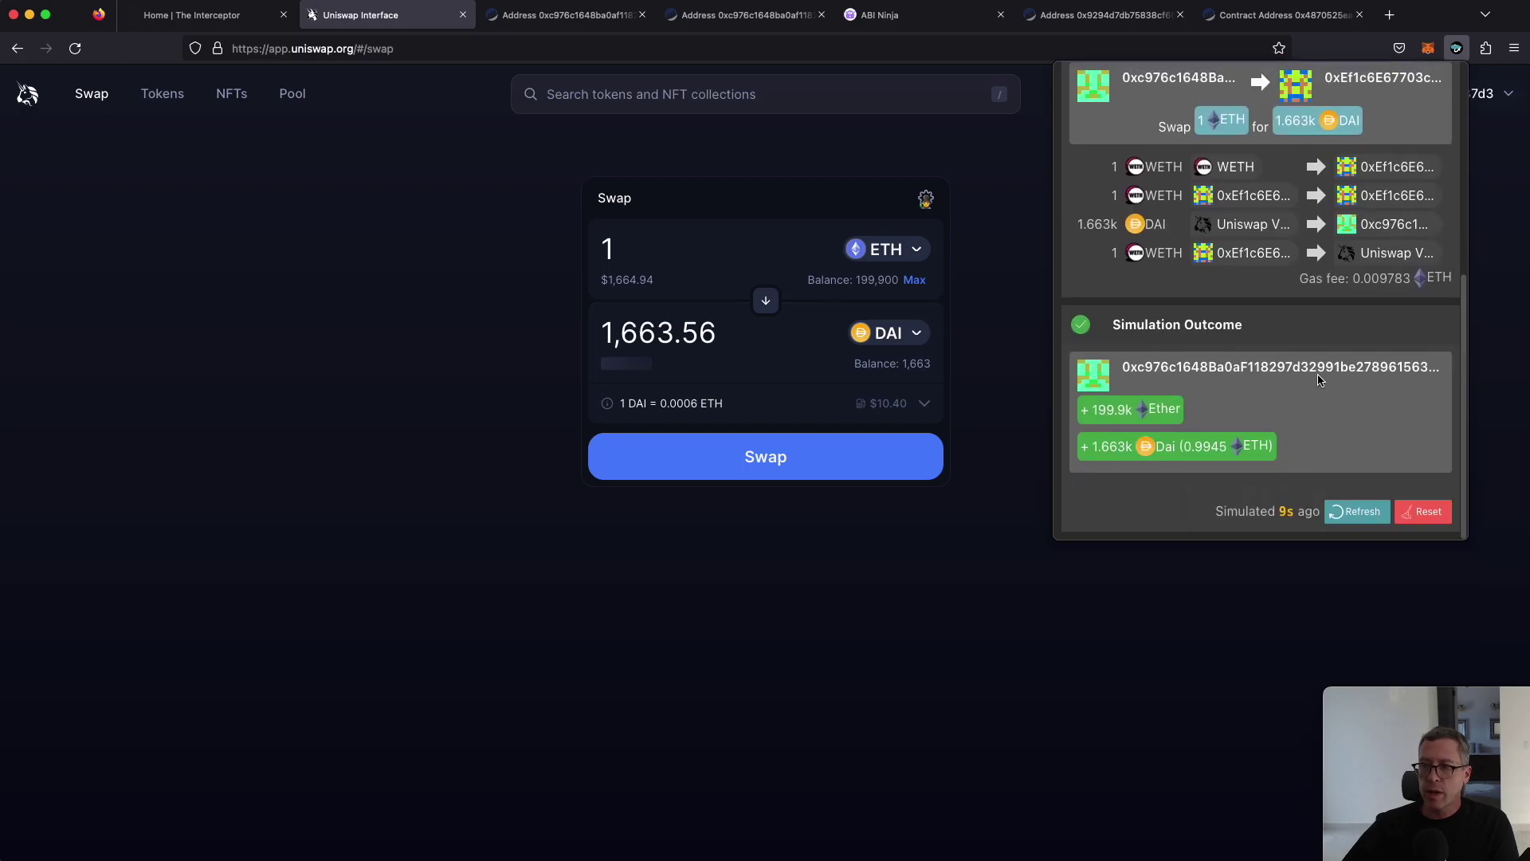
triple_click(345, 425)
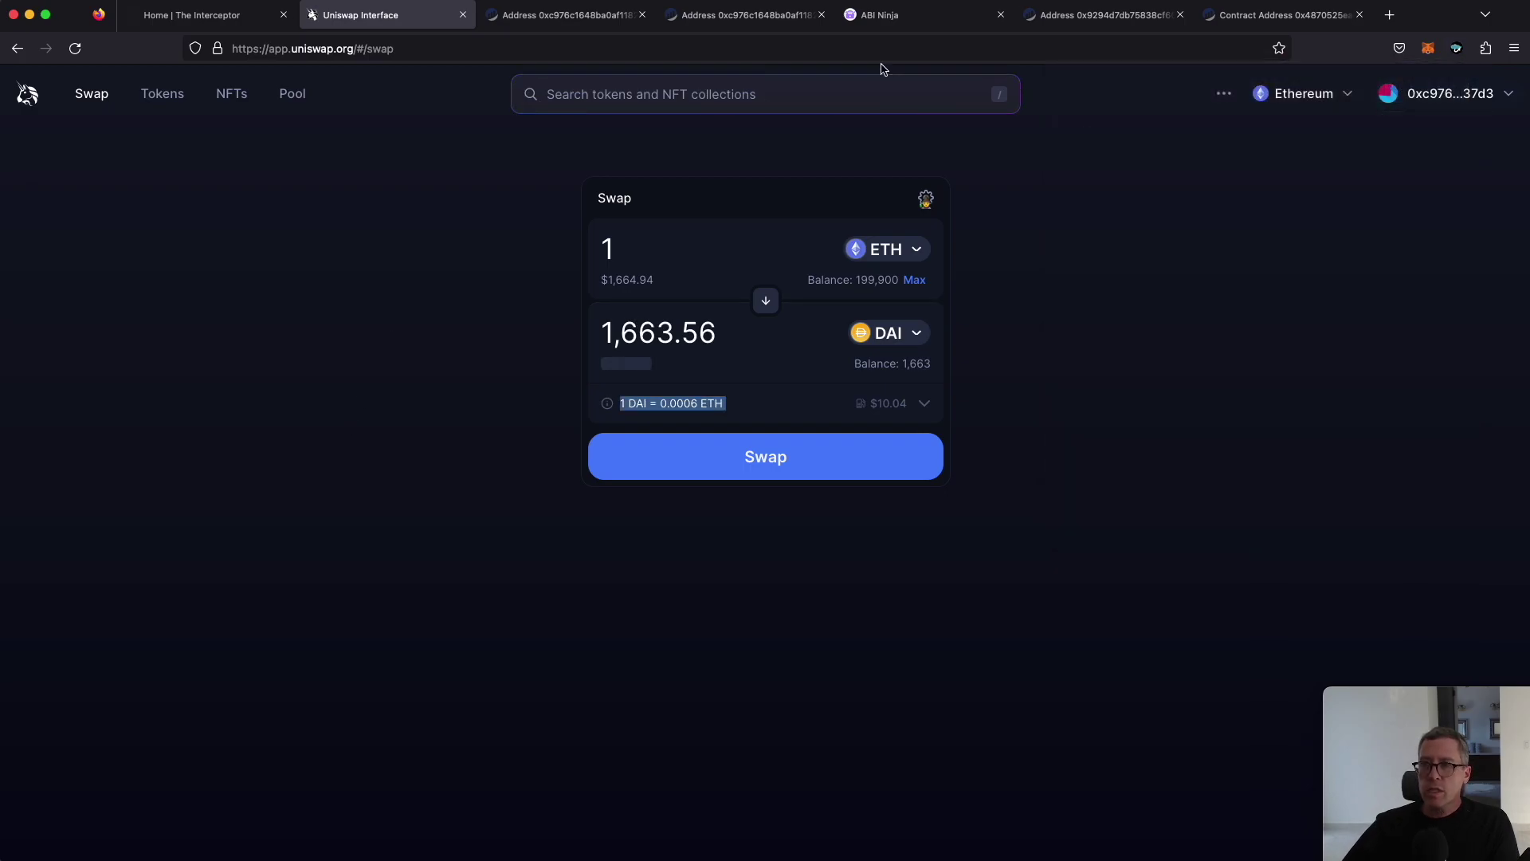
click(924, 17)
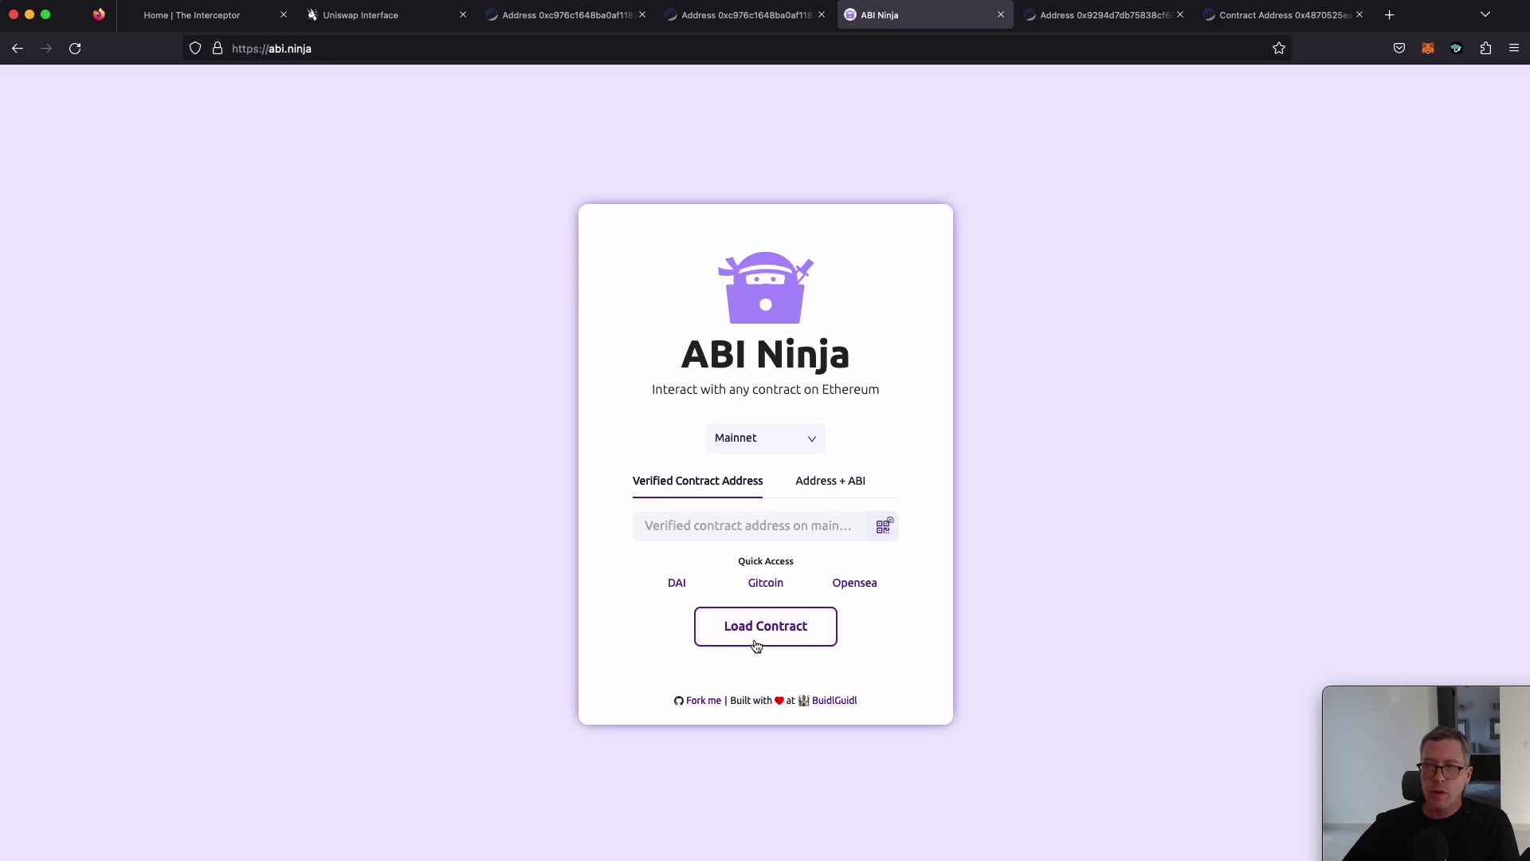
Load the Dai Stablecoin contract and fill transfer with its own address as dst and wad 1
click(676, 583)
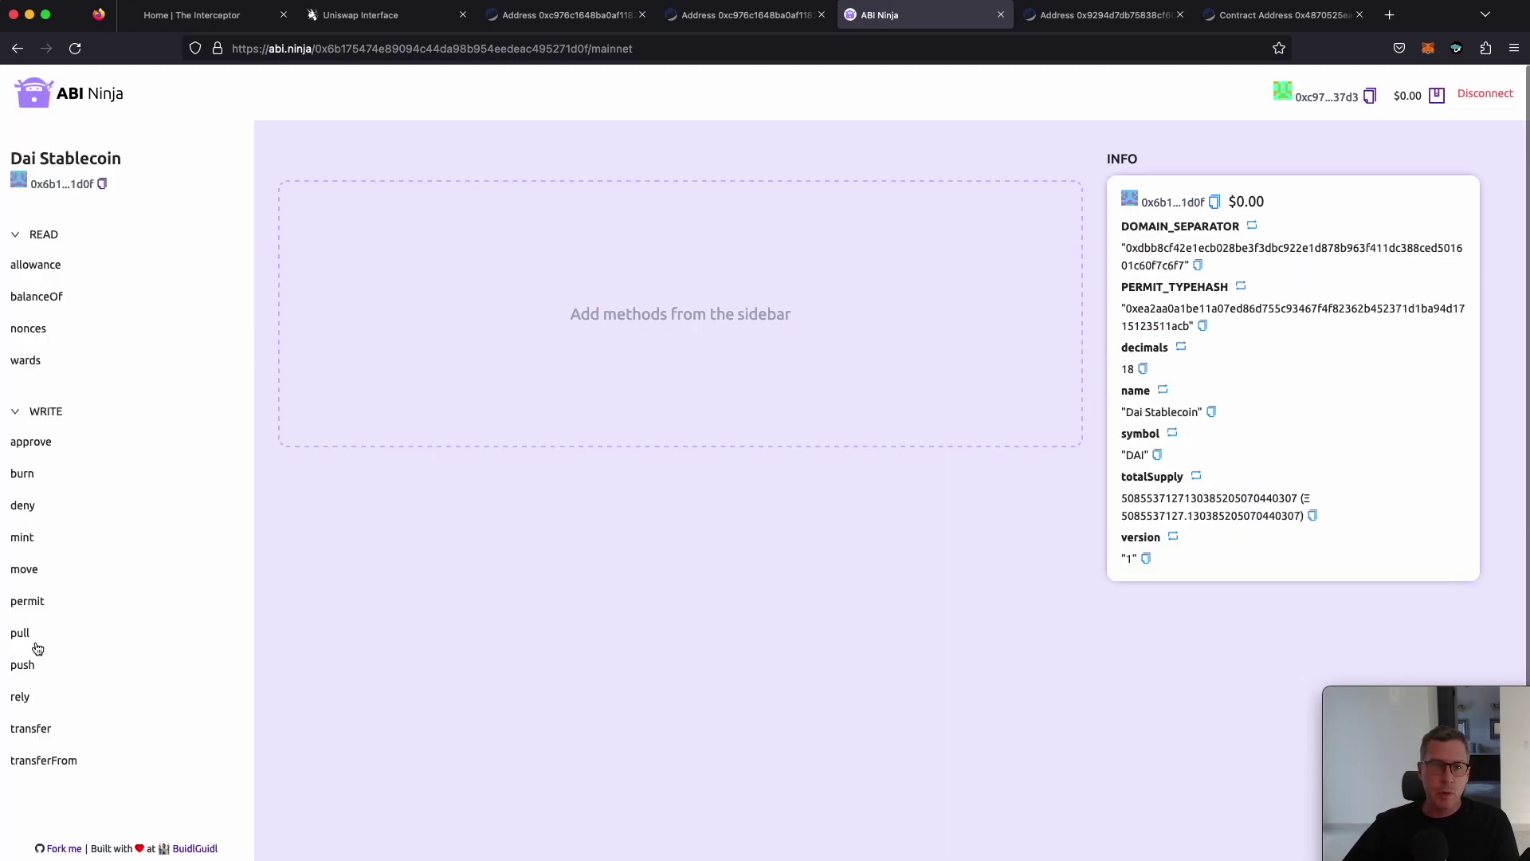
click(30, 728)
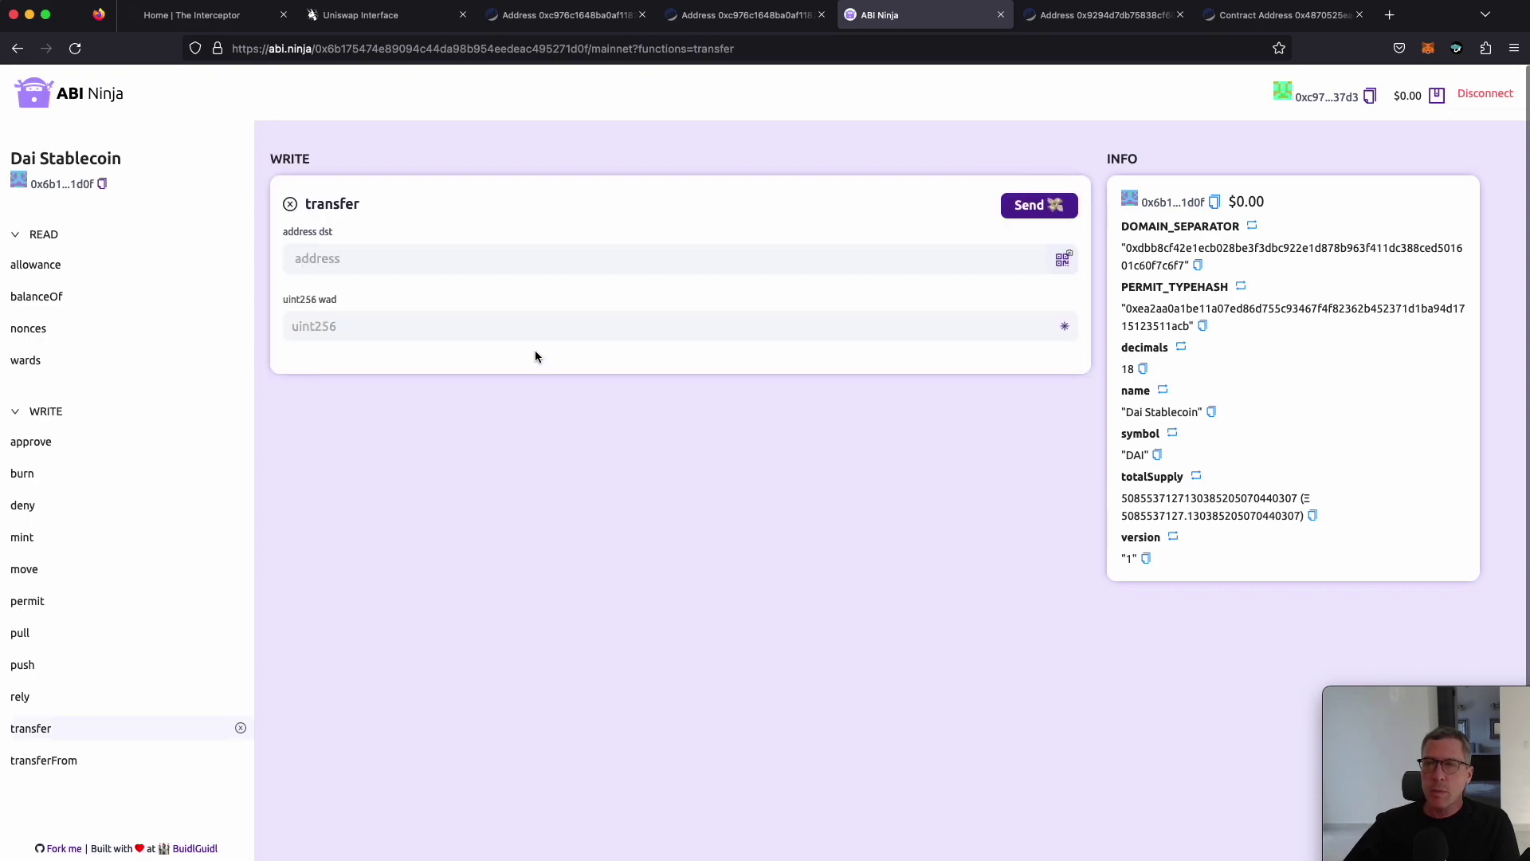
click(102, 184)
key(super+v)
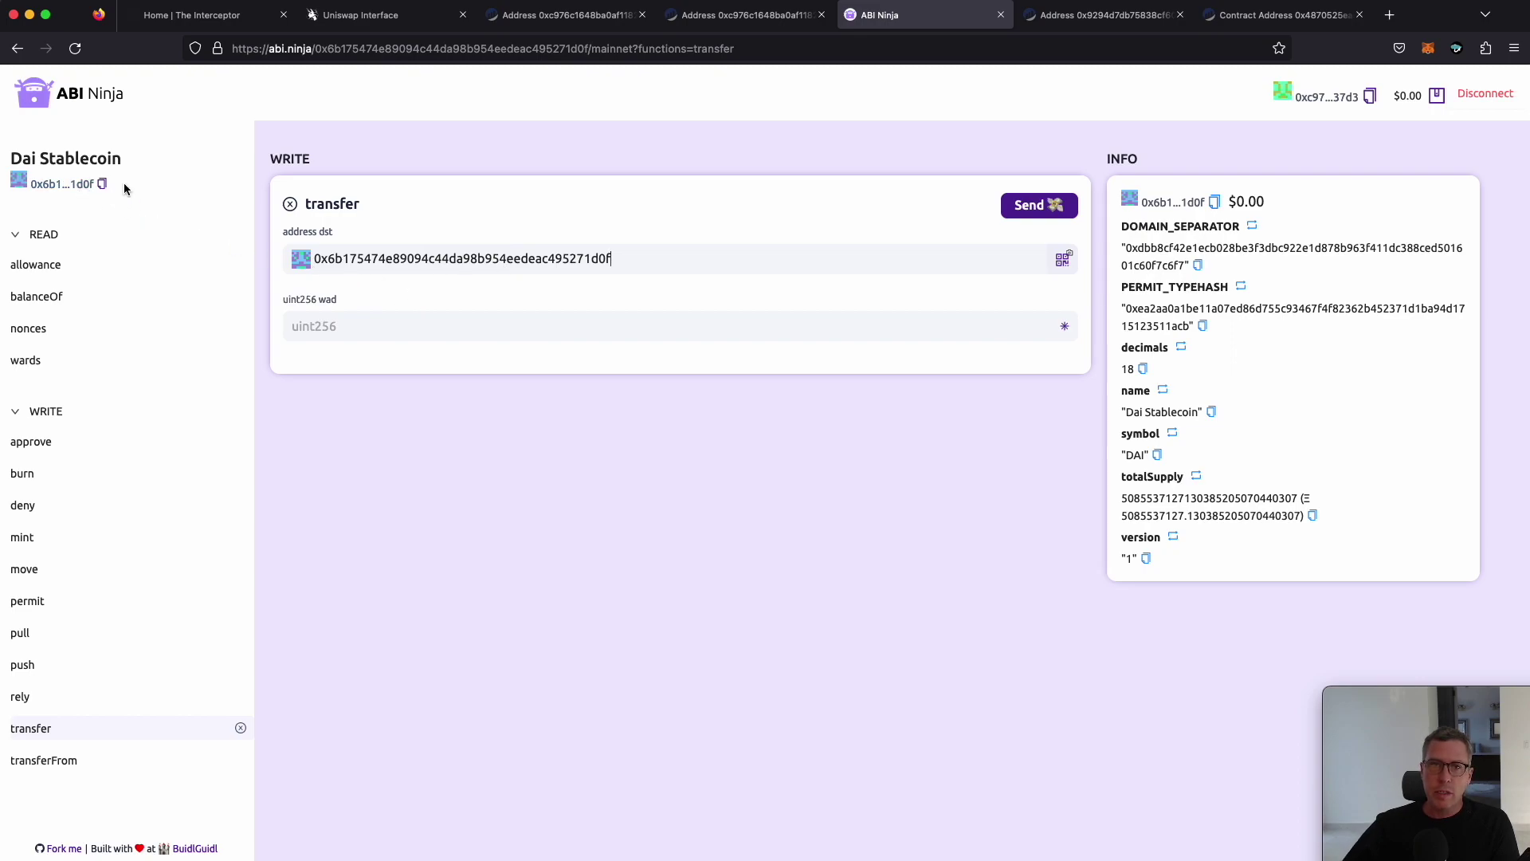
click(103, 190)
double_click(415, 269)
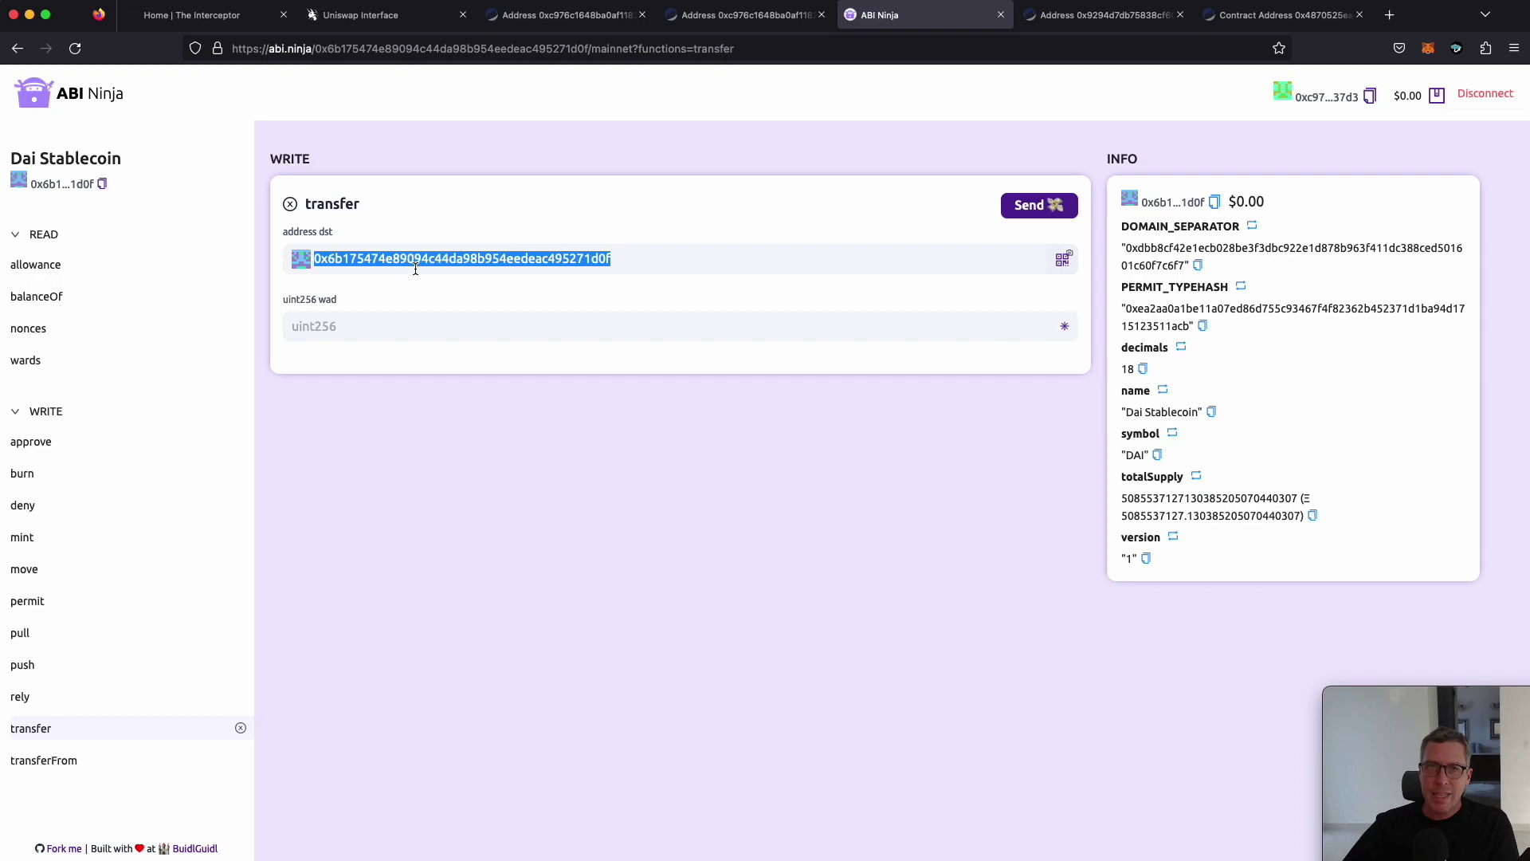
key(ctrl+v)
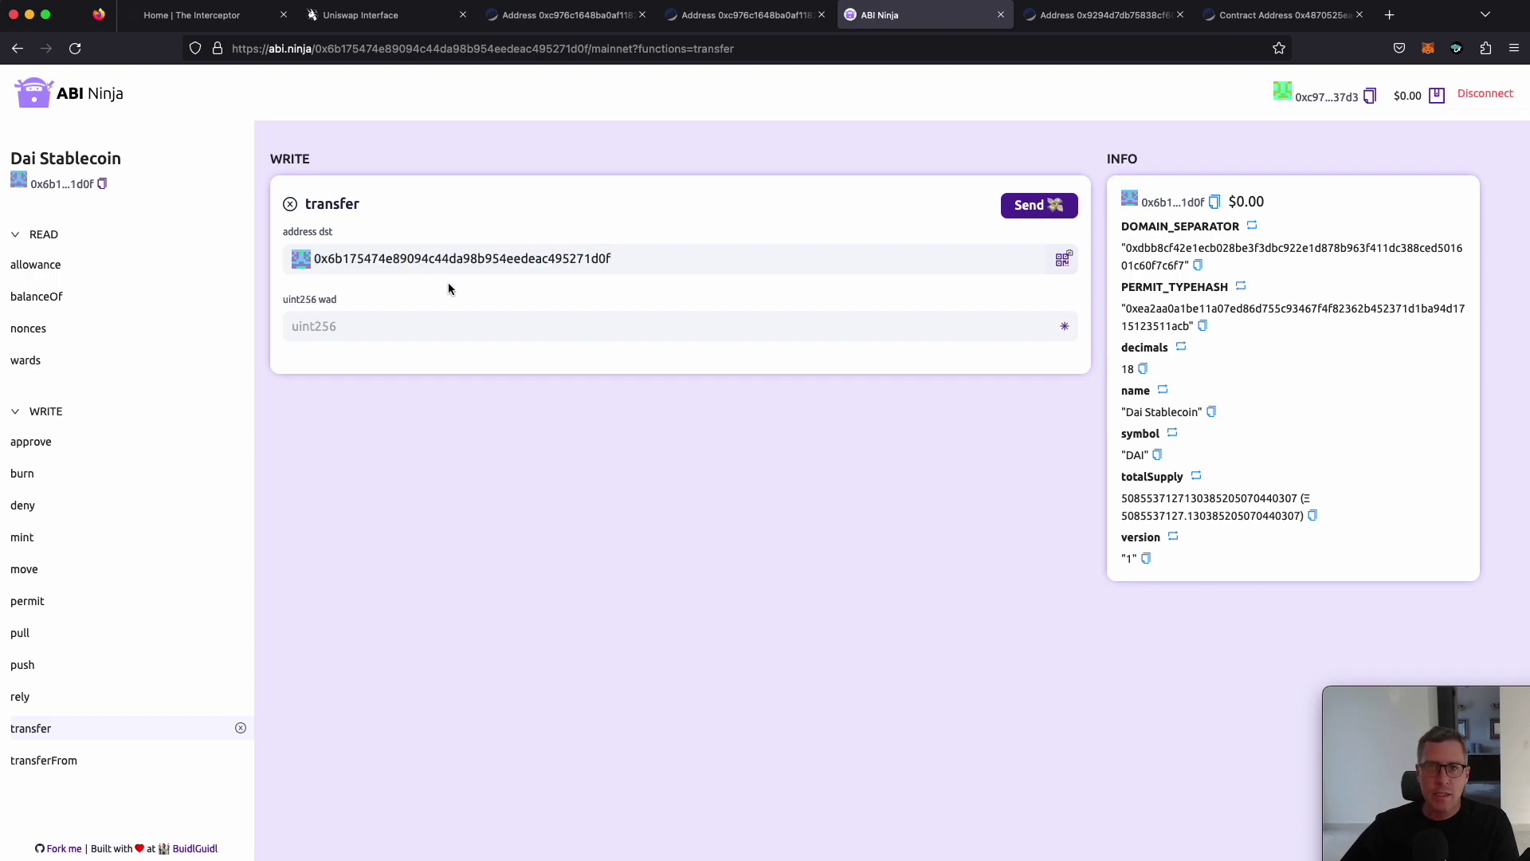
click(457, 326)
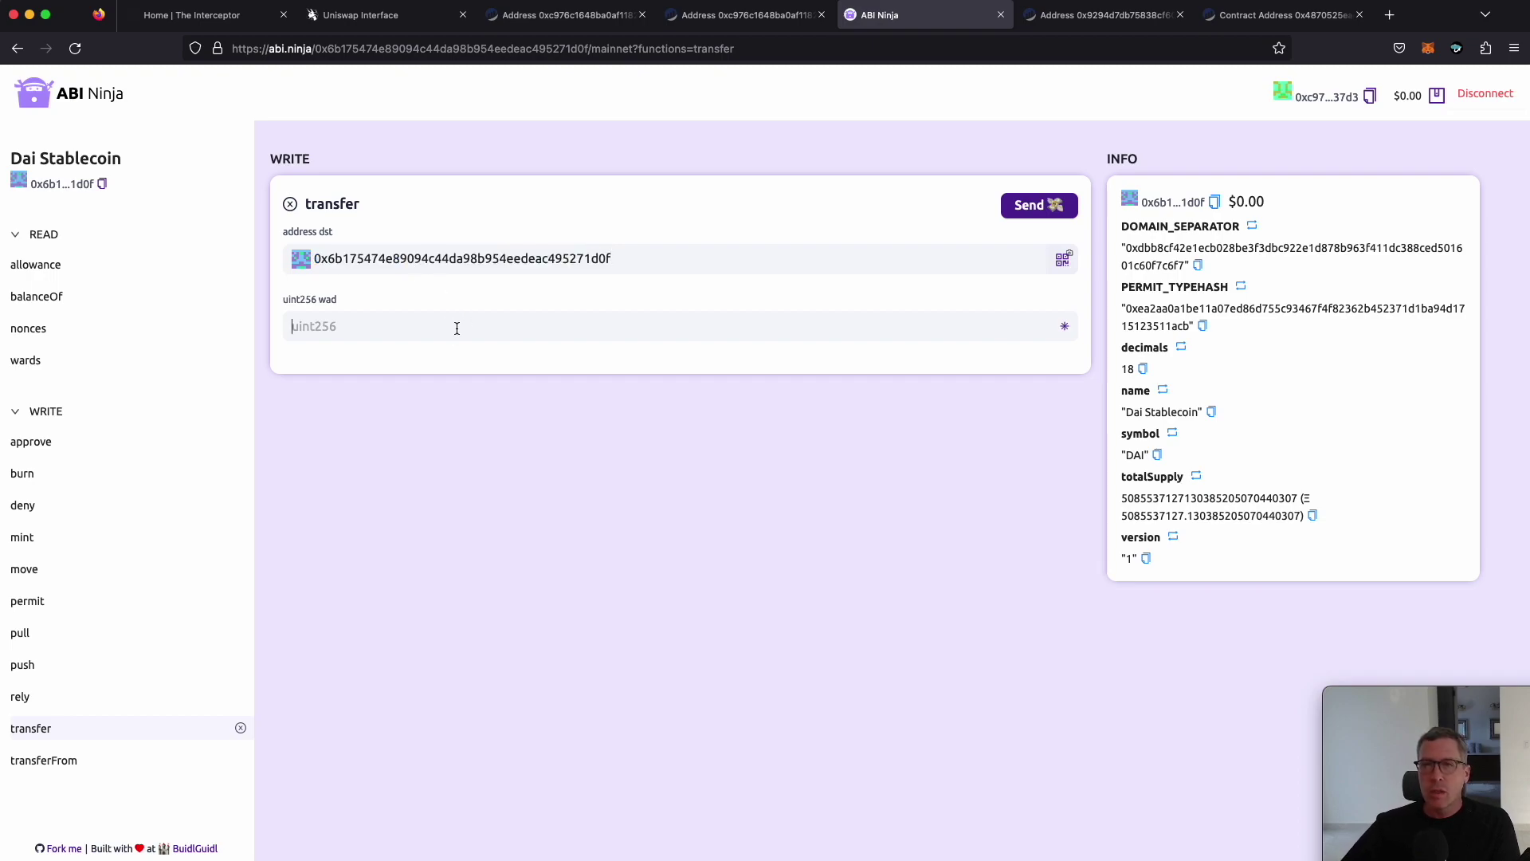
text(1)
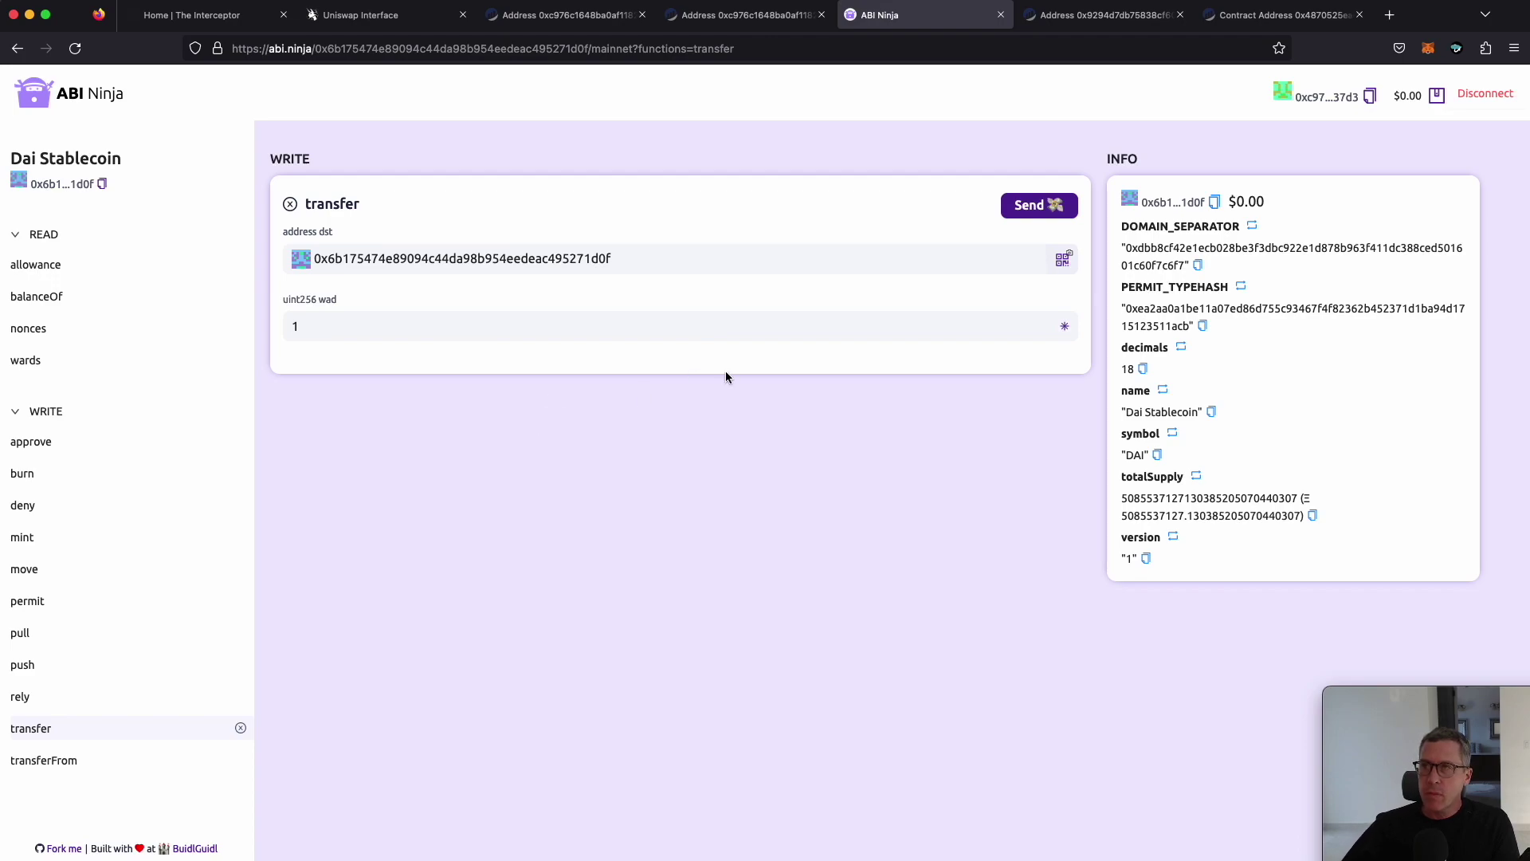
Send the transfer to The Interceptor and review its send-to-itself and cannot-receive-tokens warnings
click(1052, 207)
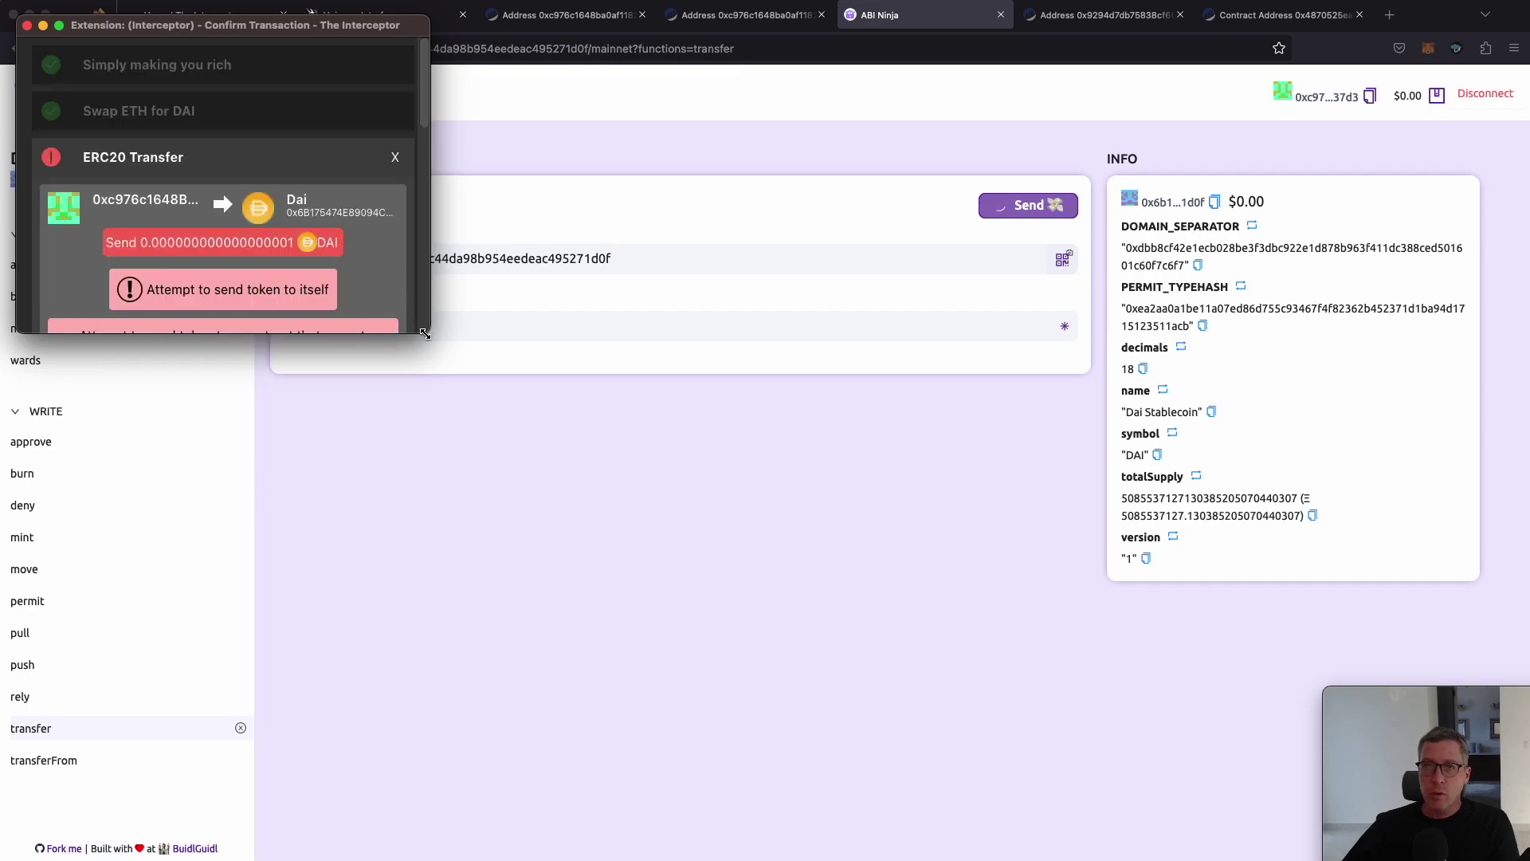
scroll(315, 243, down, 3)
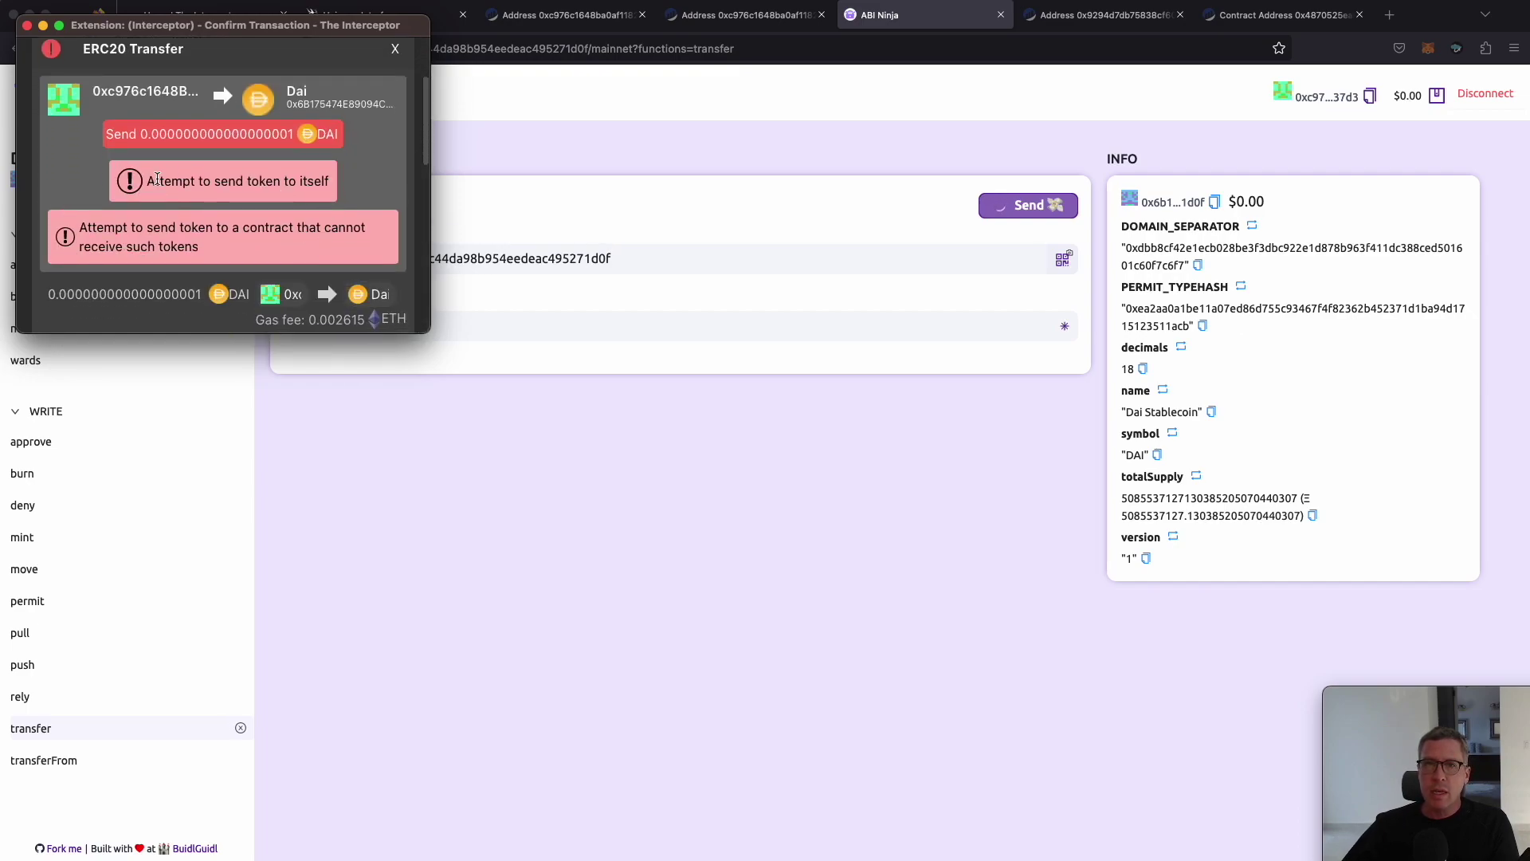
triple_click(172, 180)
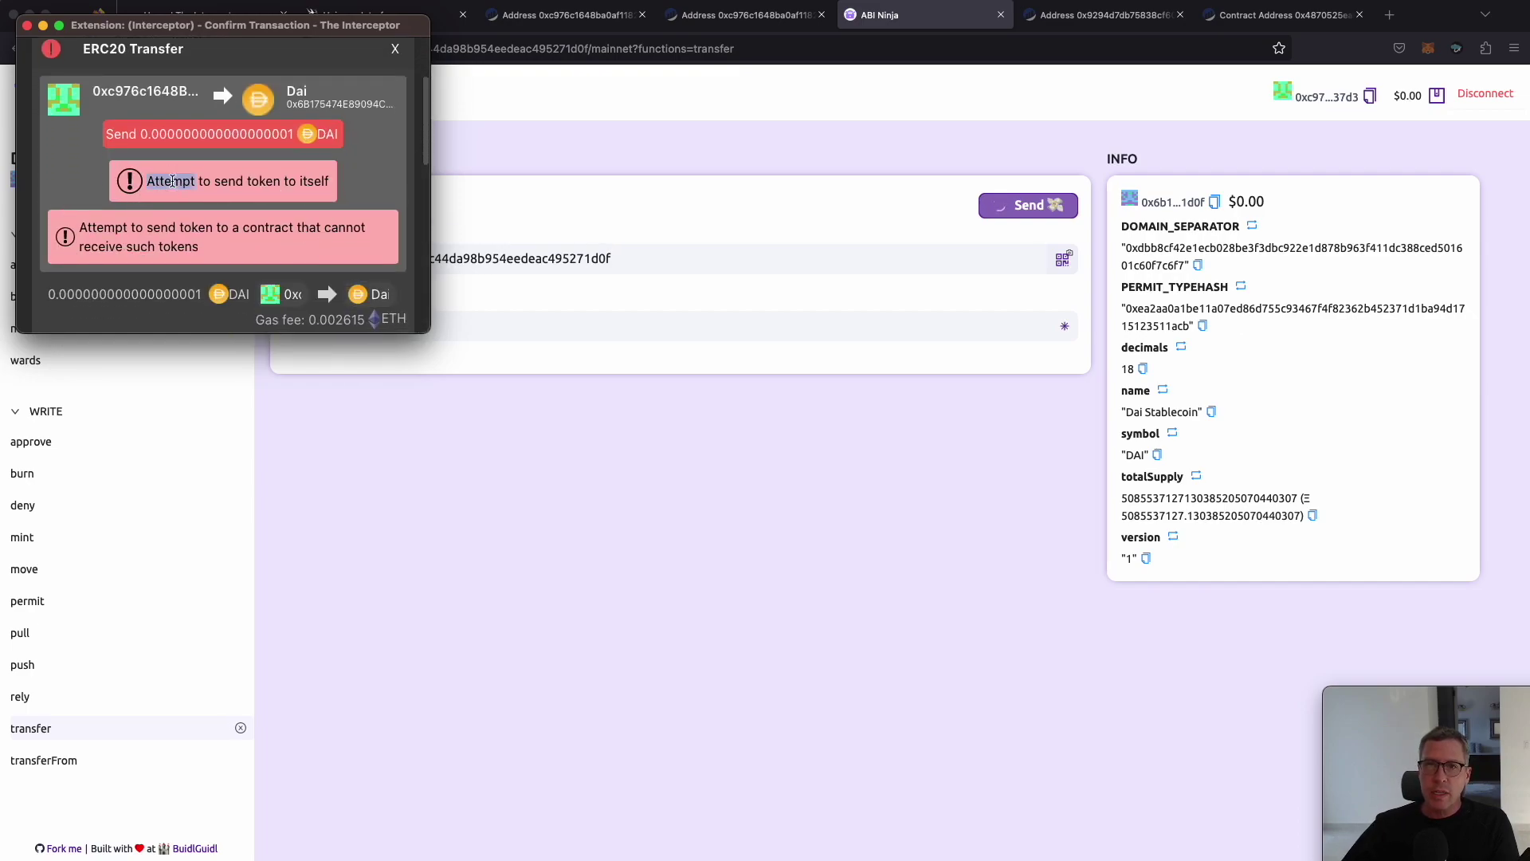
triple_click(215, 182)
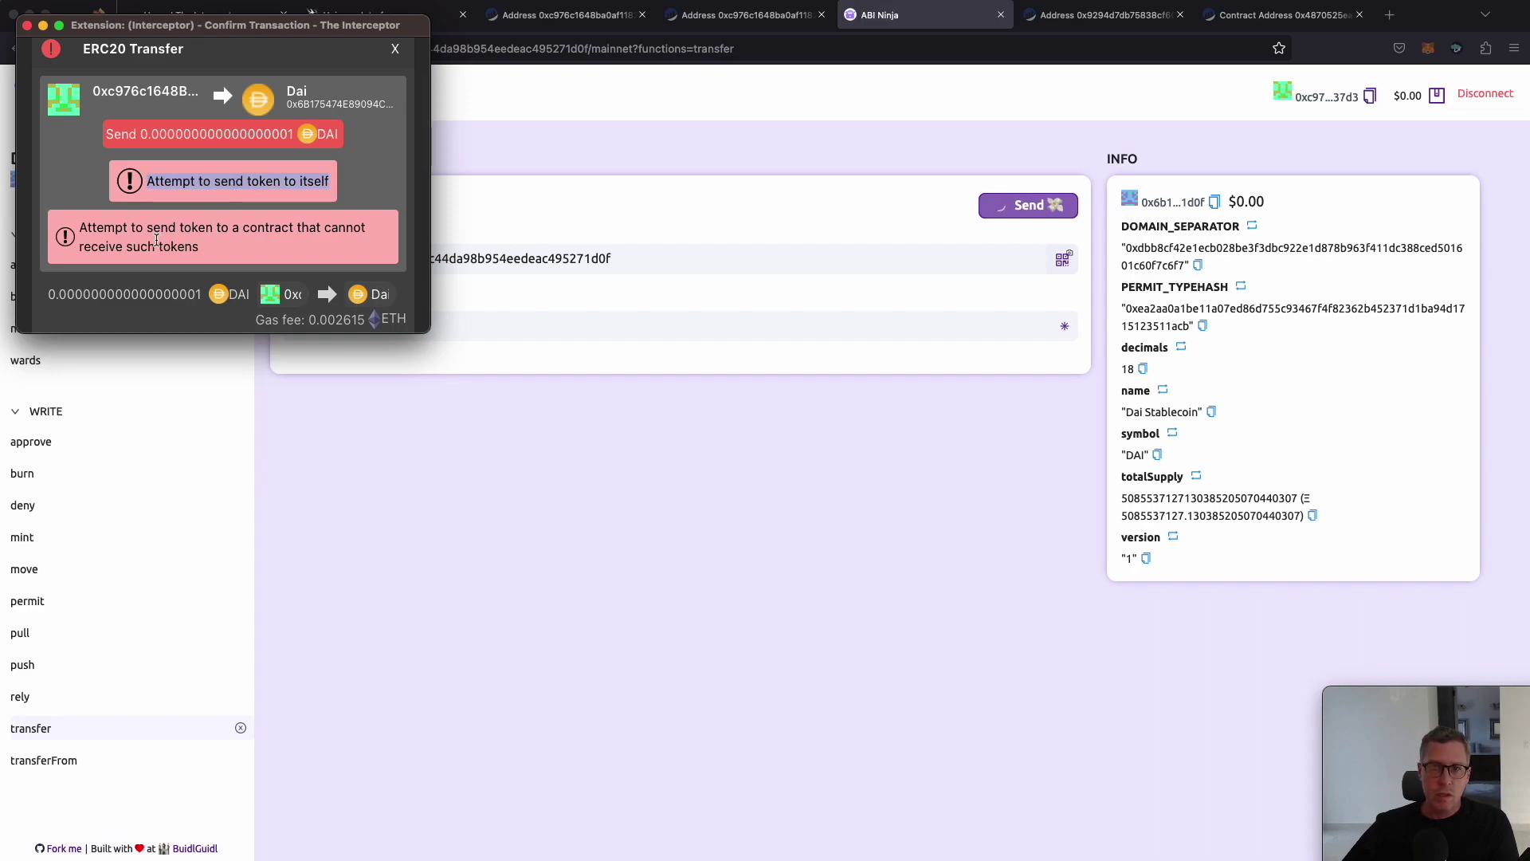
triple_click(94, 233)
click(215, 251)
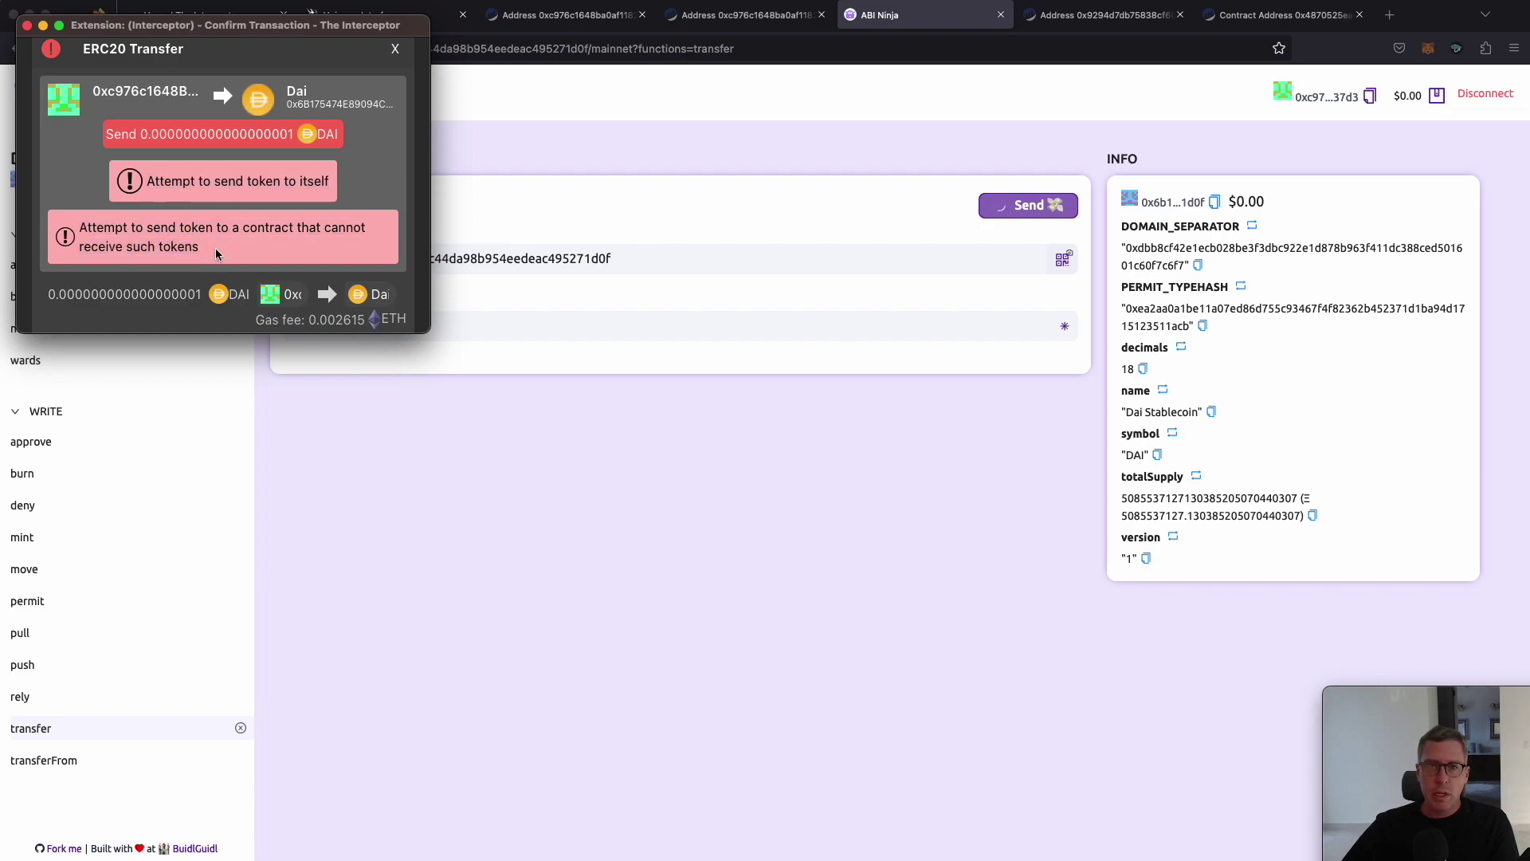
scroll(215, 253, down, 5)
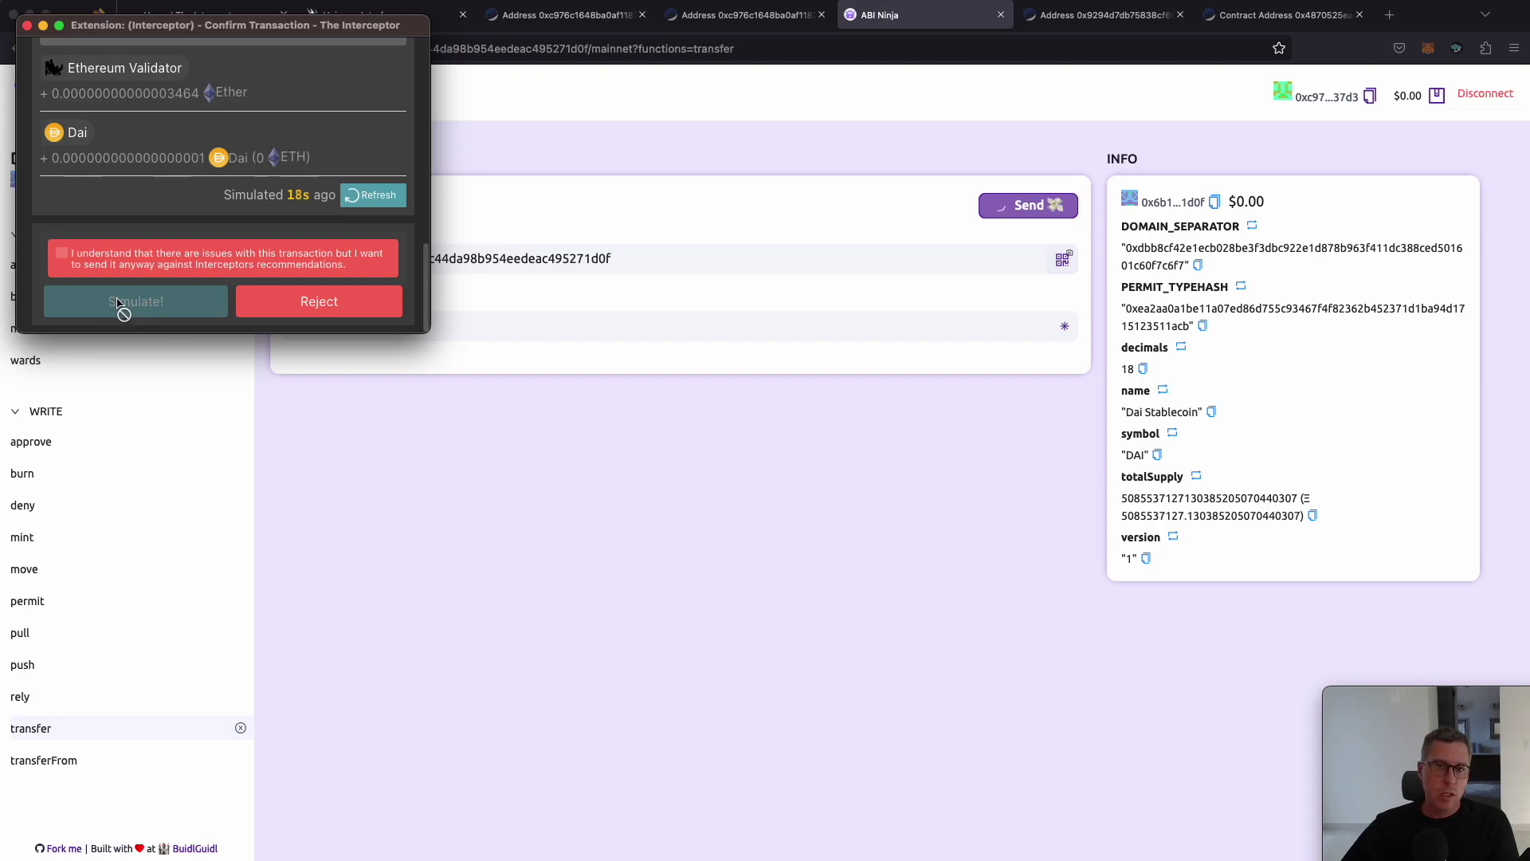
Acknowledge the warnings, re-run the simulation, and reject the Dai self-transfer
click(101, 256)
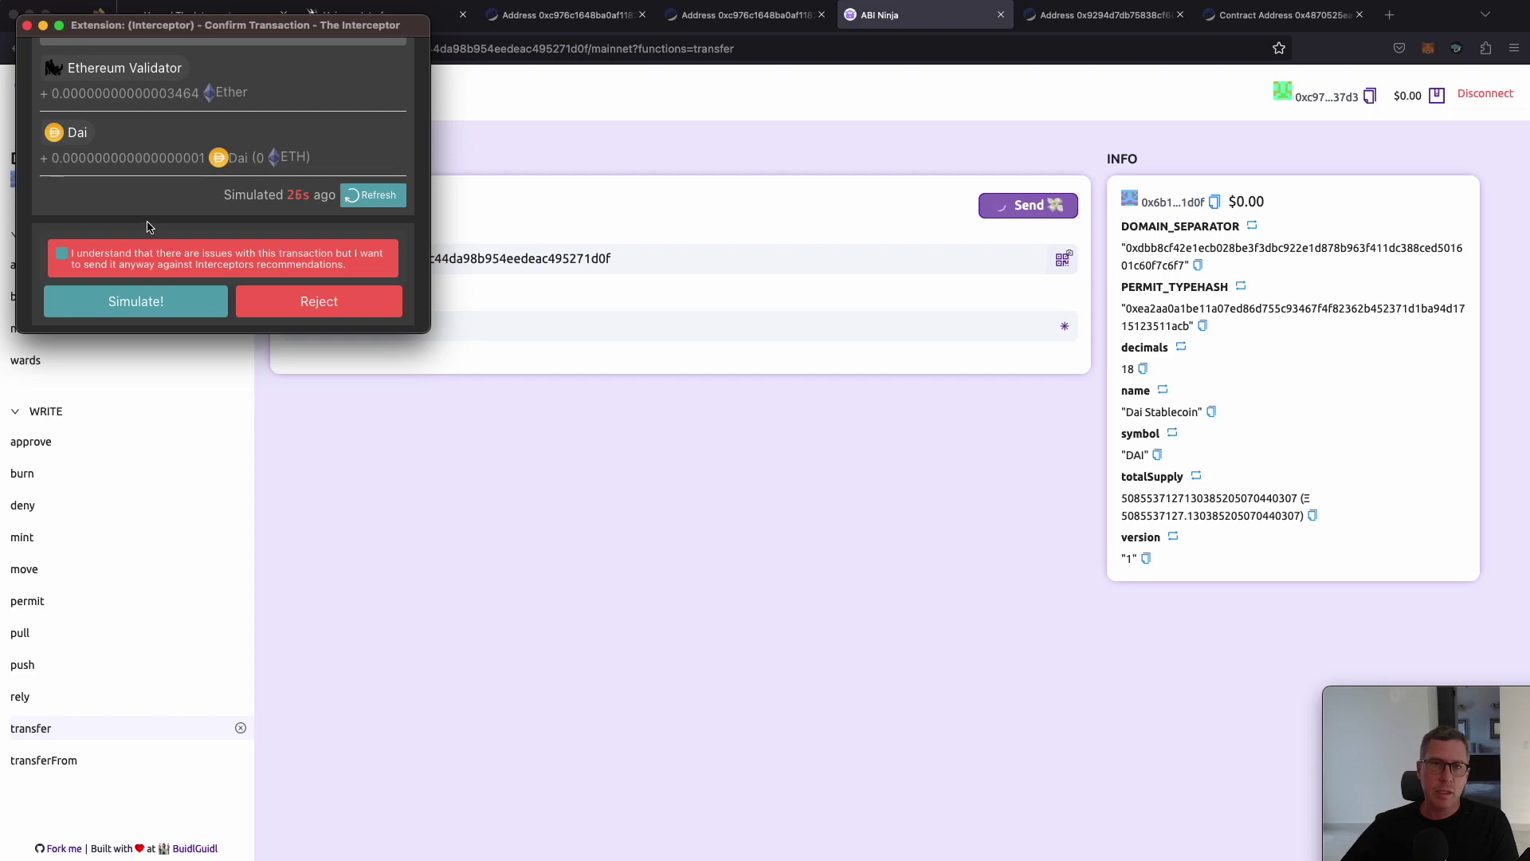
scroll(23, 193, up, 1)
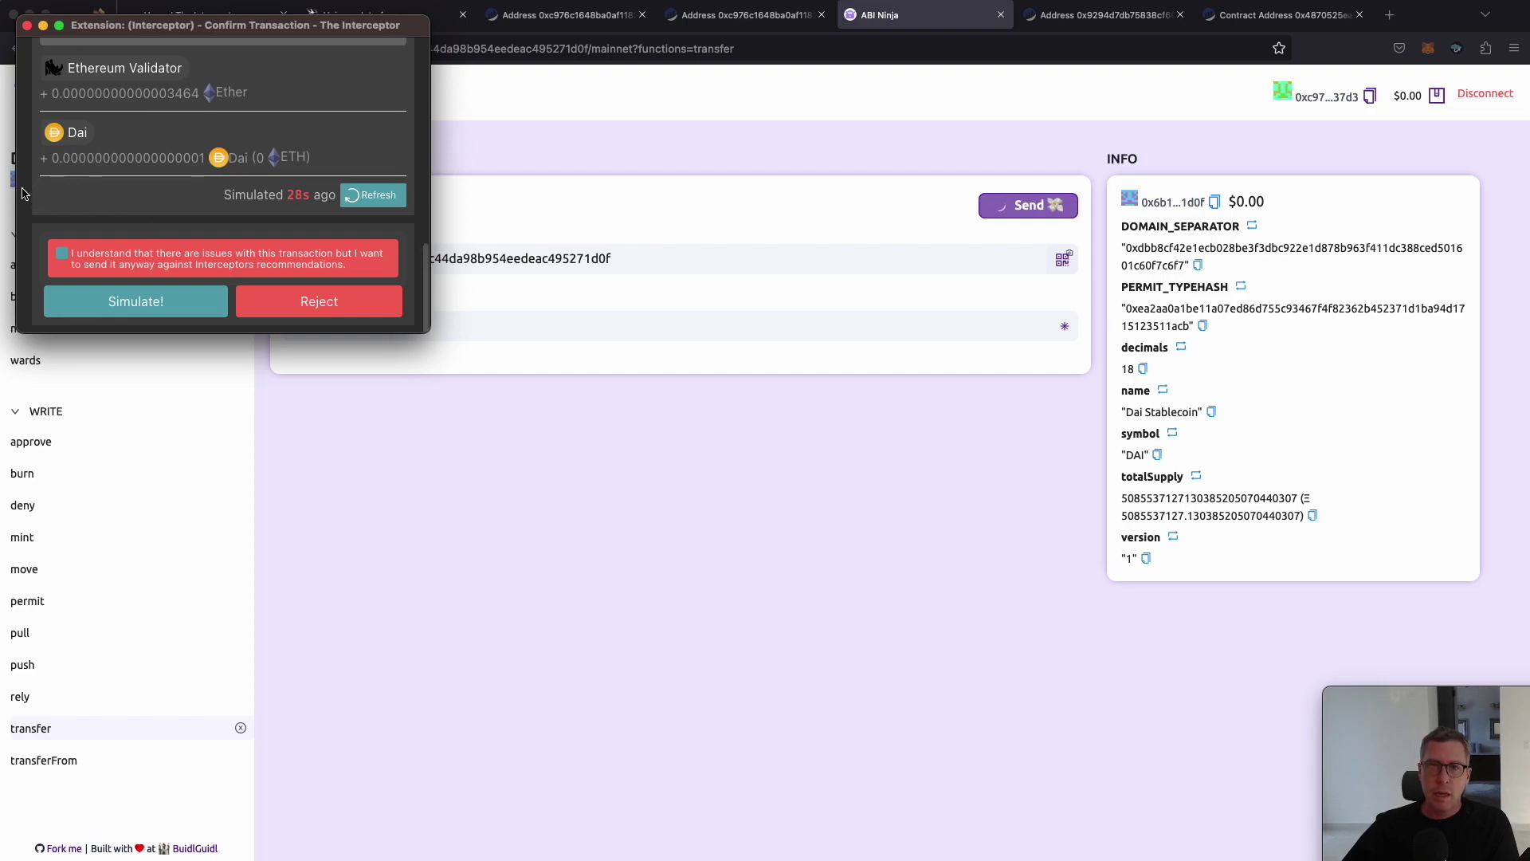
scroll(23, 193, down, 1)
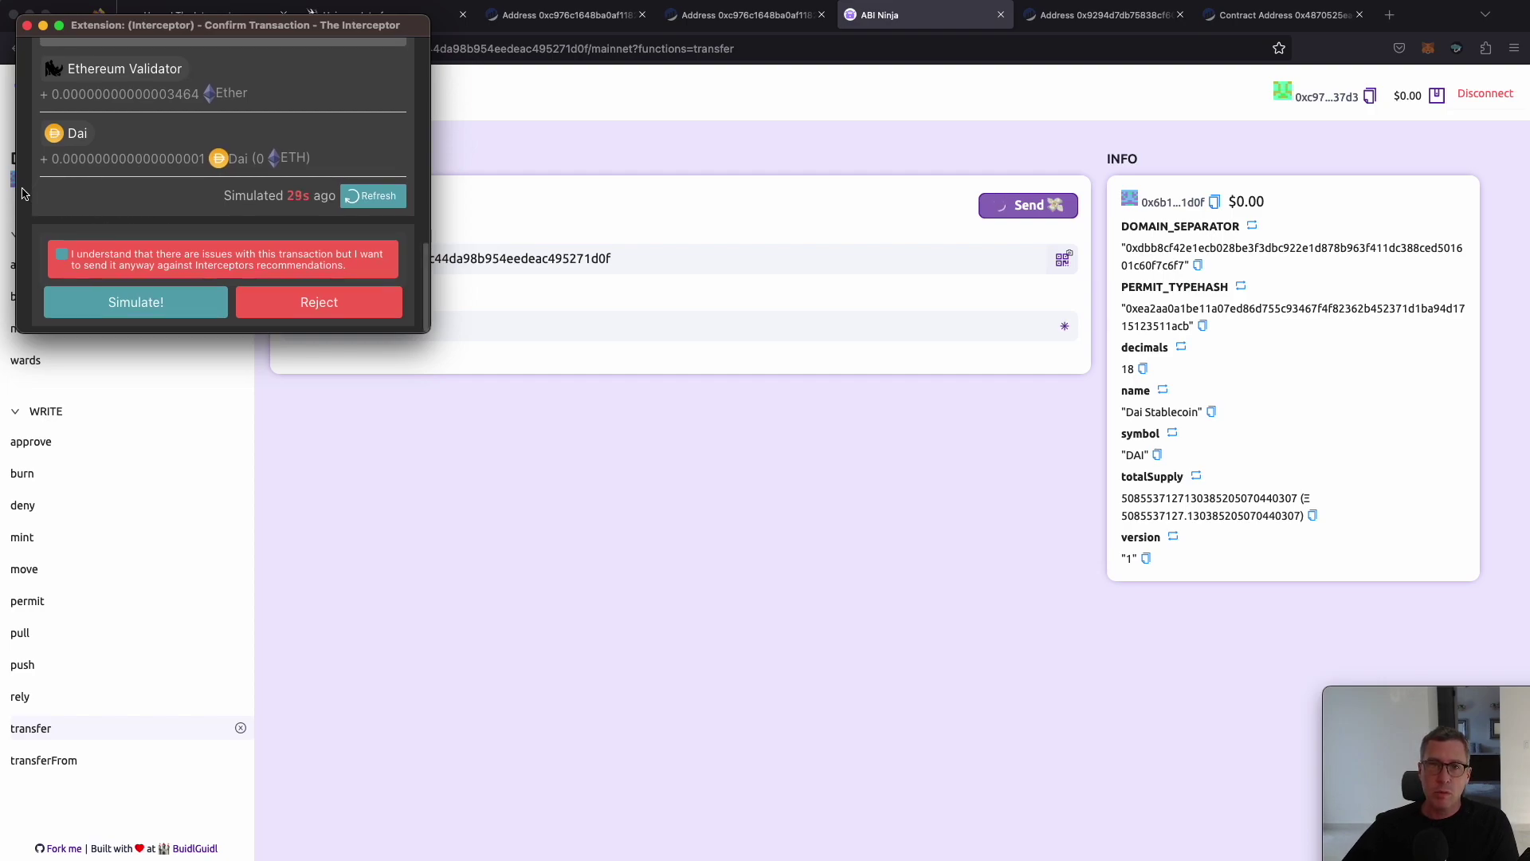
click(158, 306)
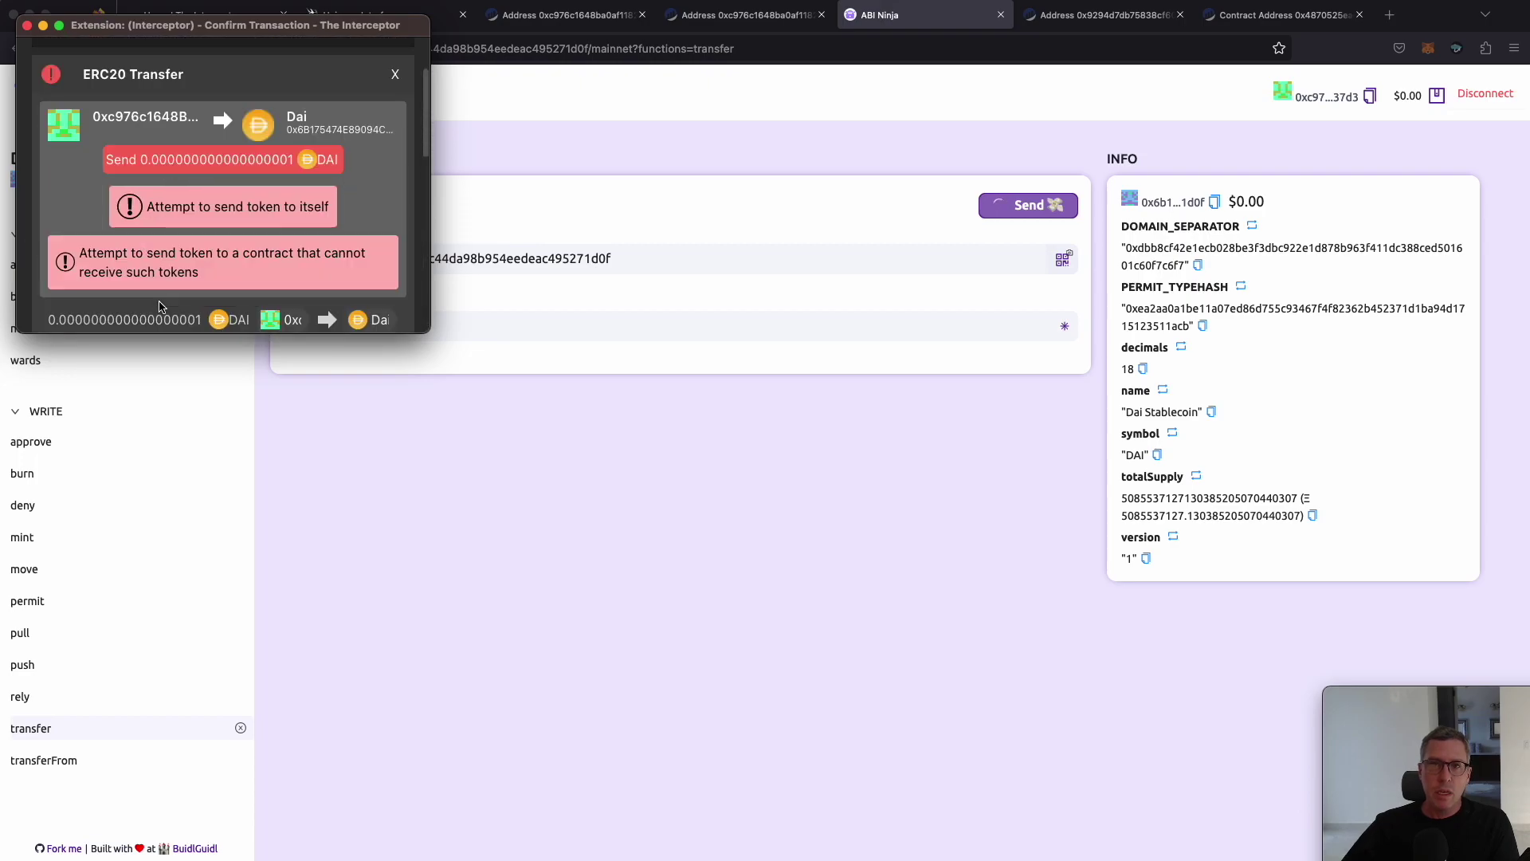
scroll(159, 307, down, 10)
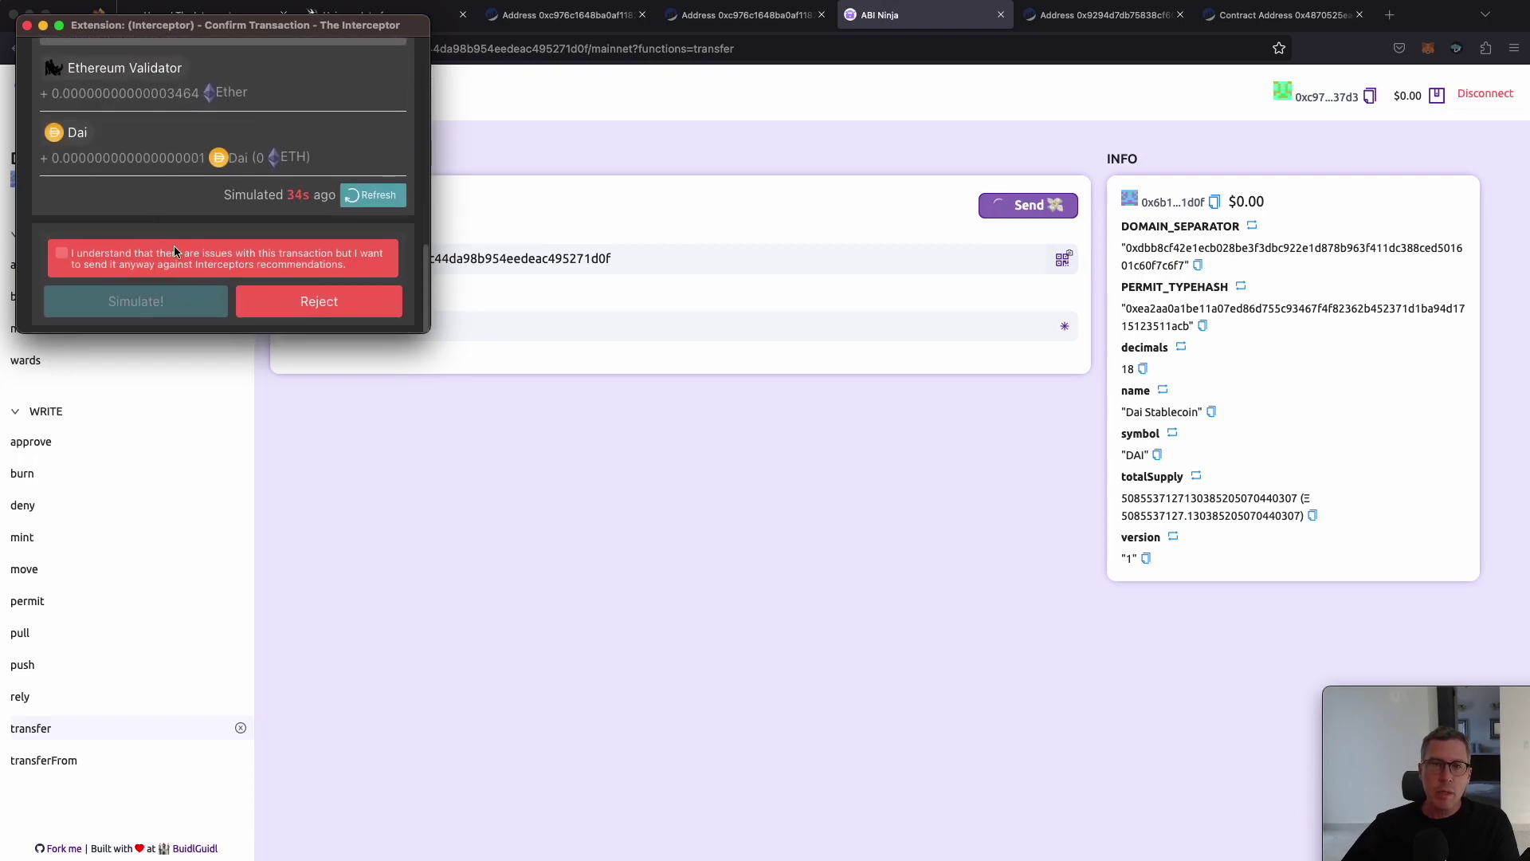
click(285, 309)
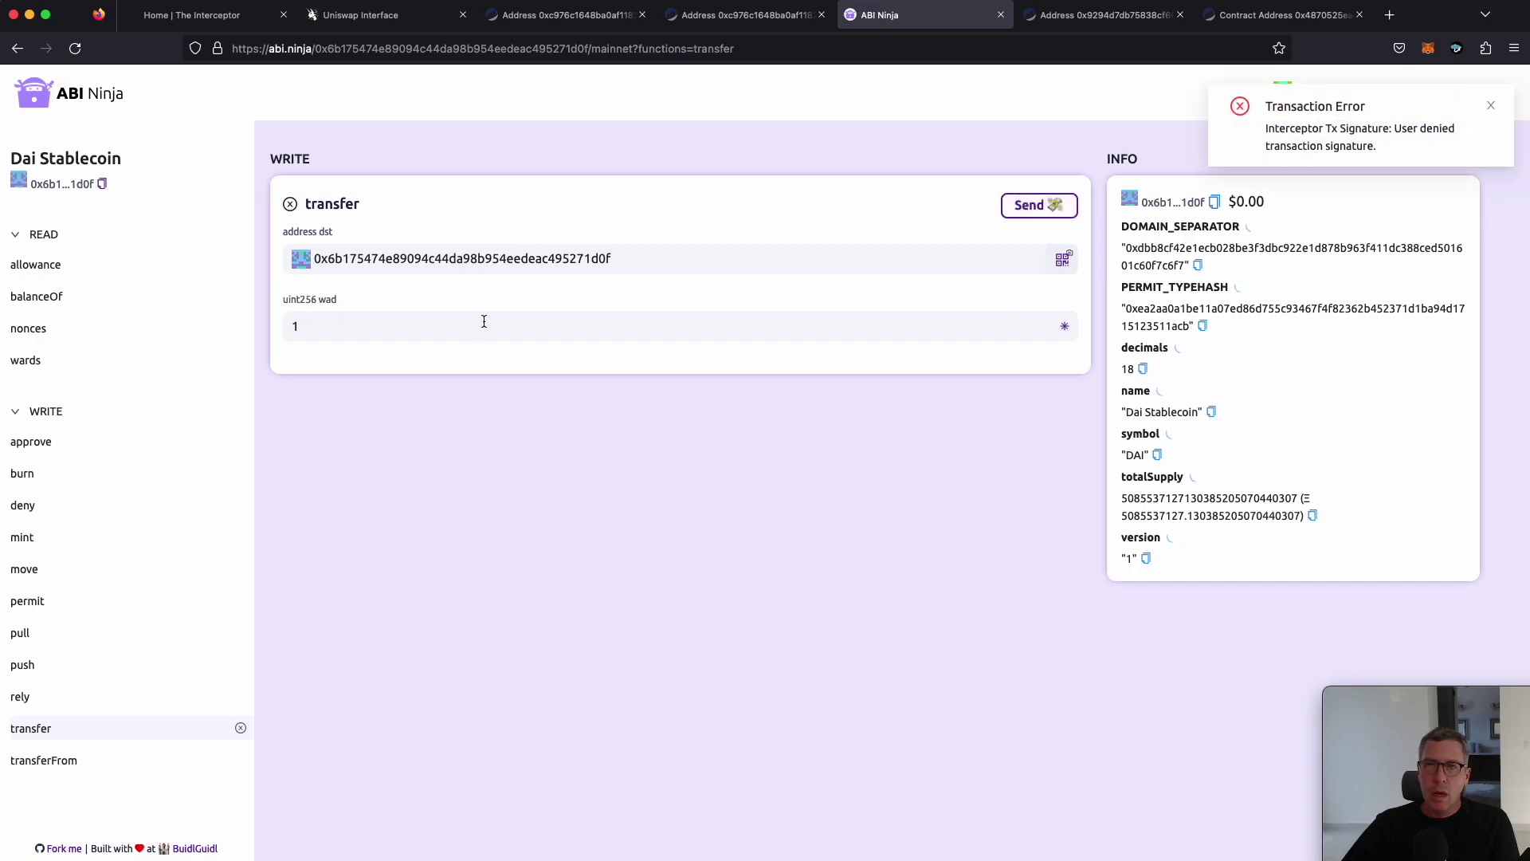
Remove the transfer card and open an empty approve form with its spender field focused
click(290, 205)
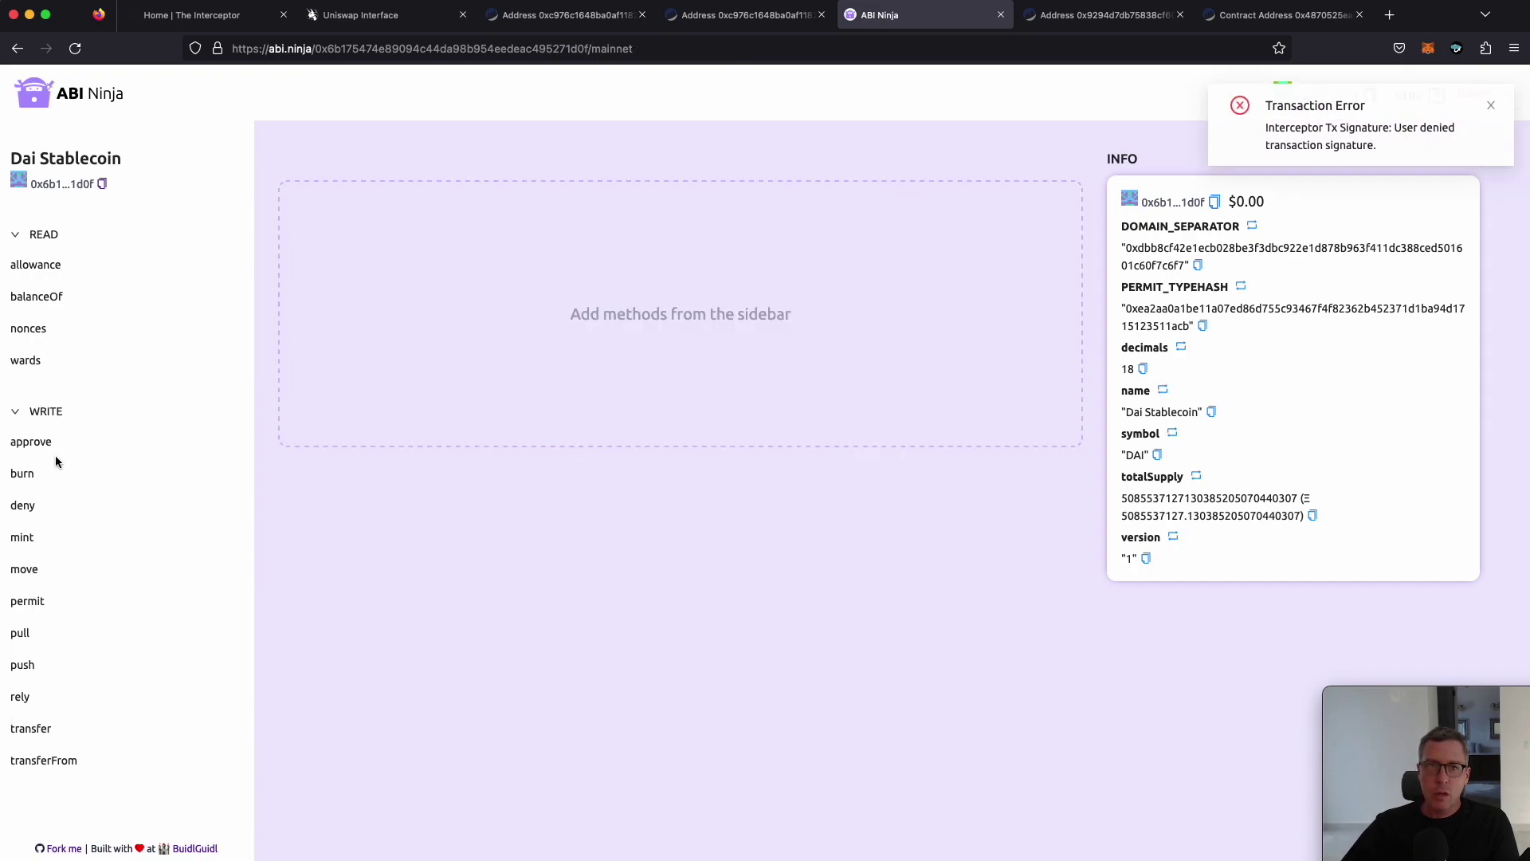
click(32, 442)
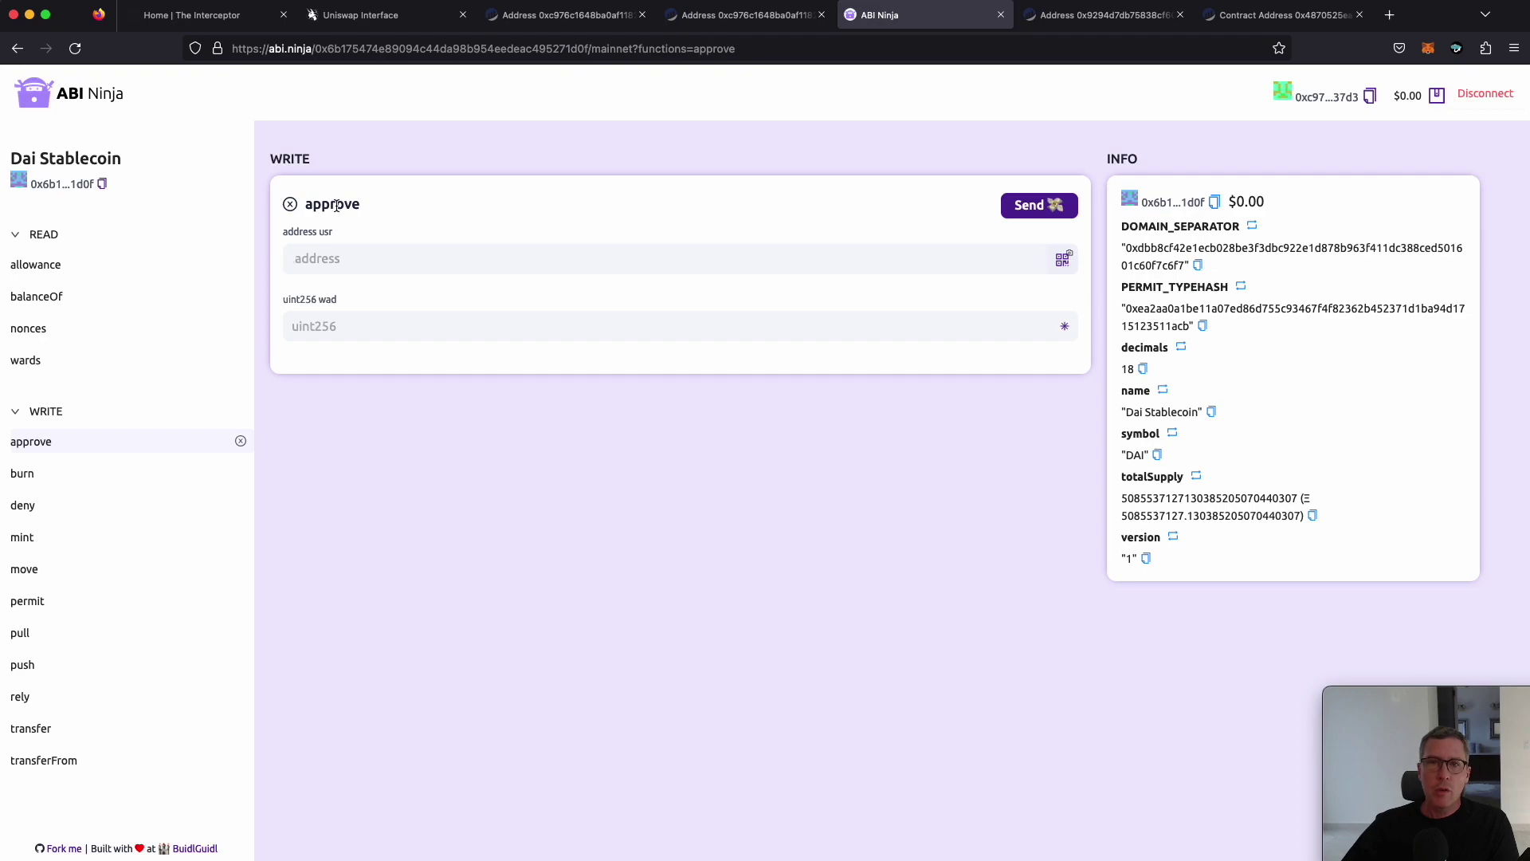
click(382, 273)
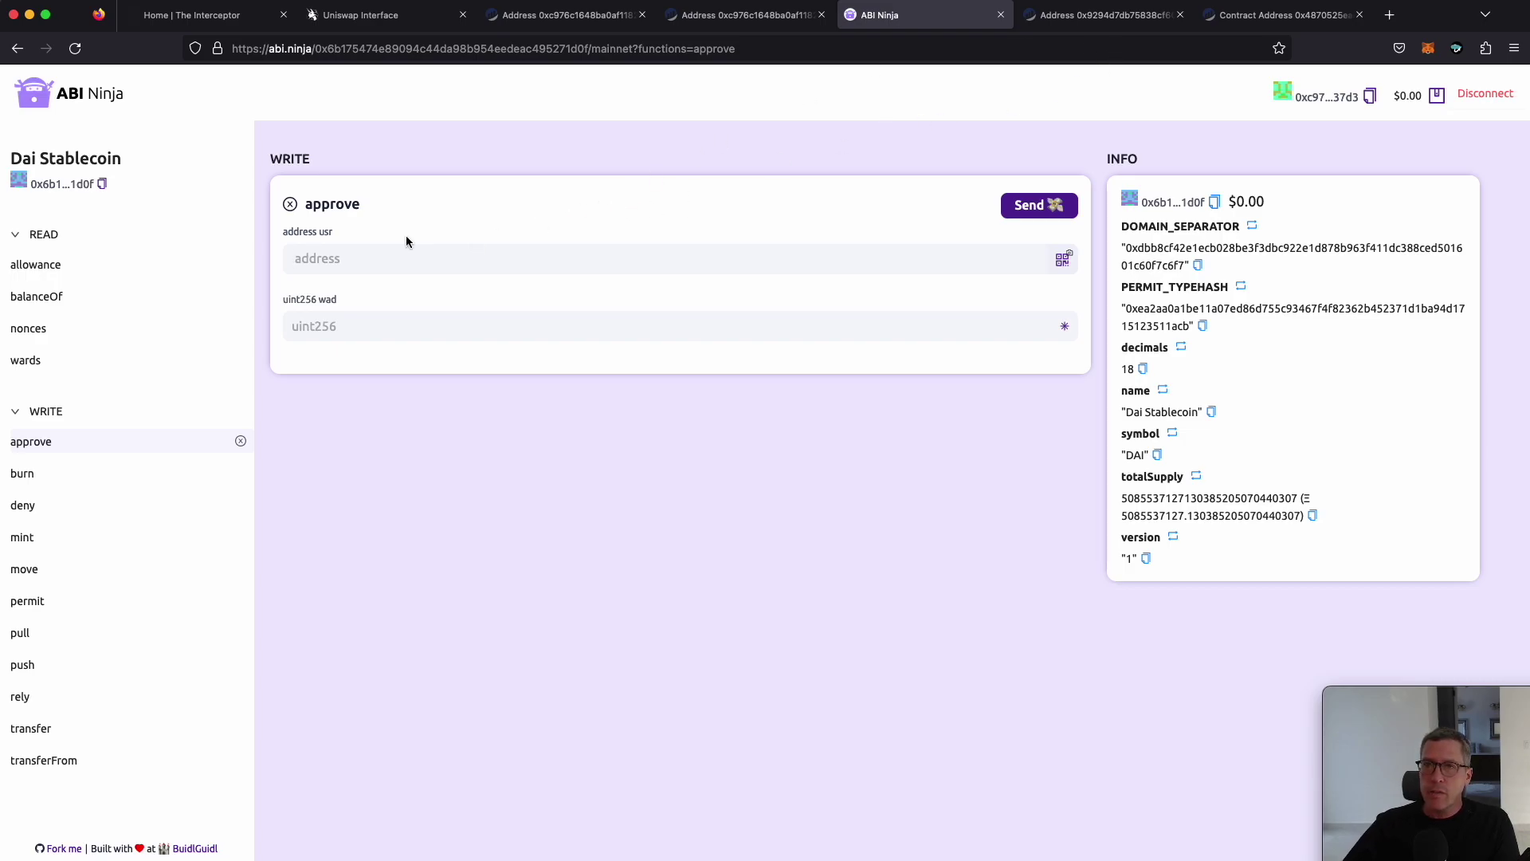
click(1083, 24)
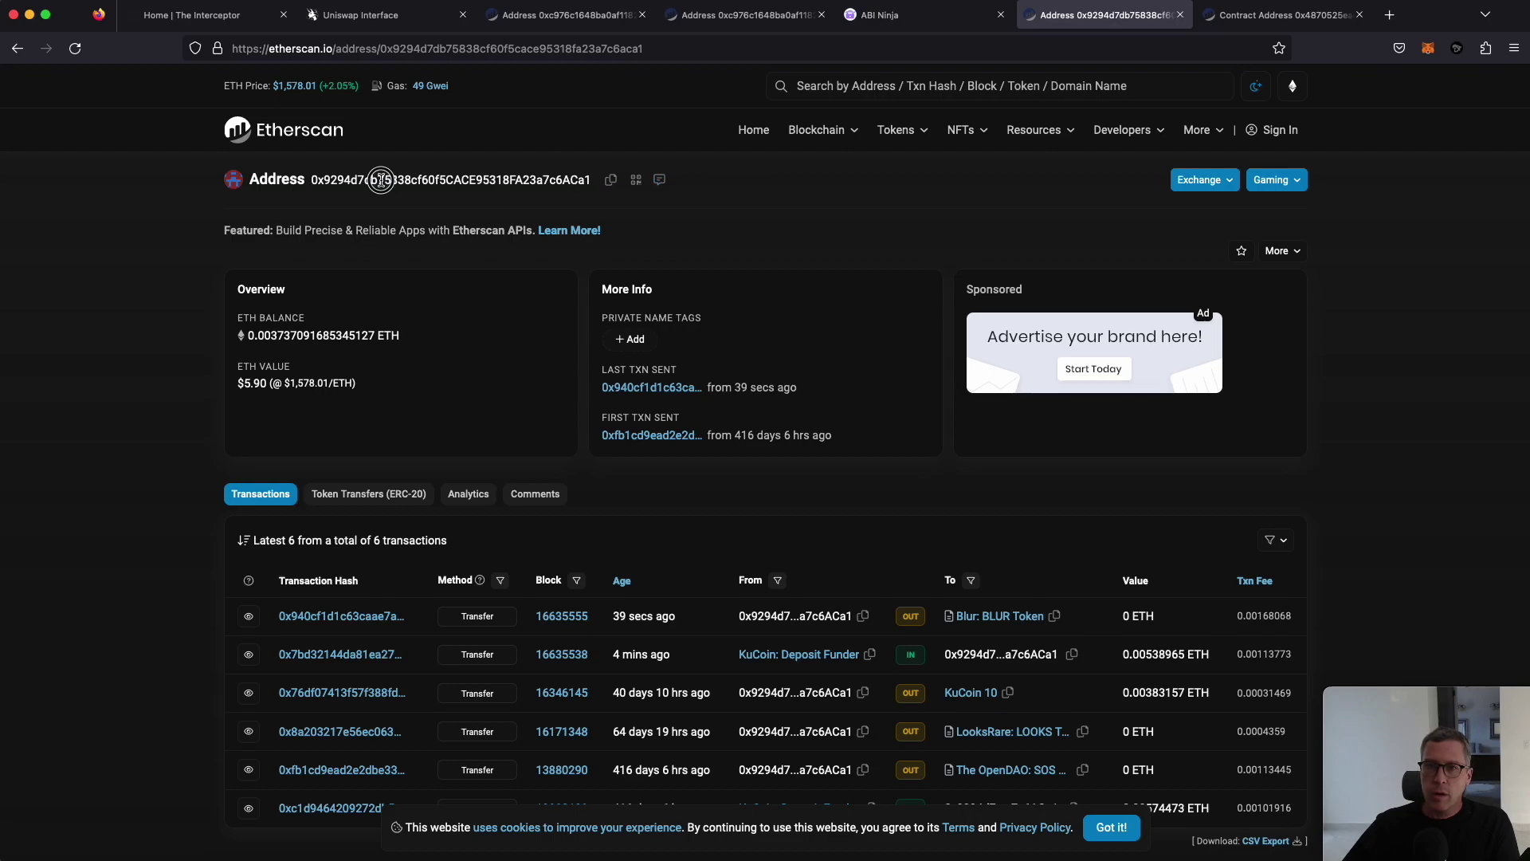
Copy the account address from the Etherscan page and return to ABI Ninja
click(611, 179)
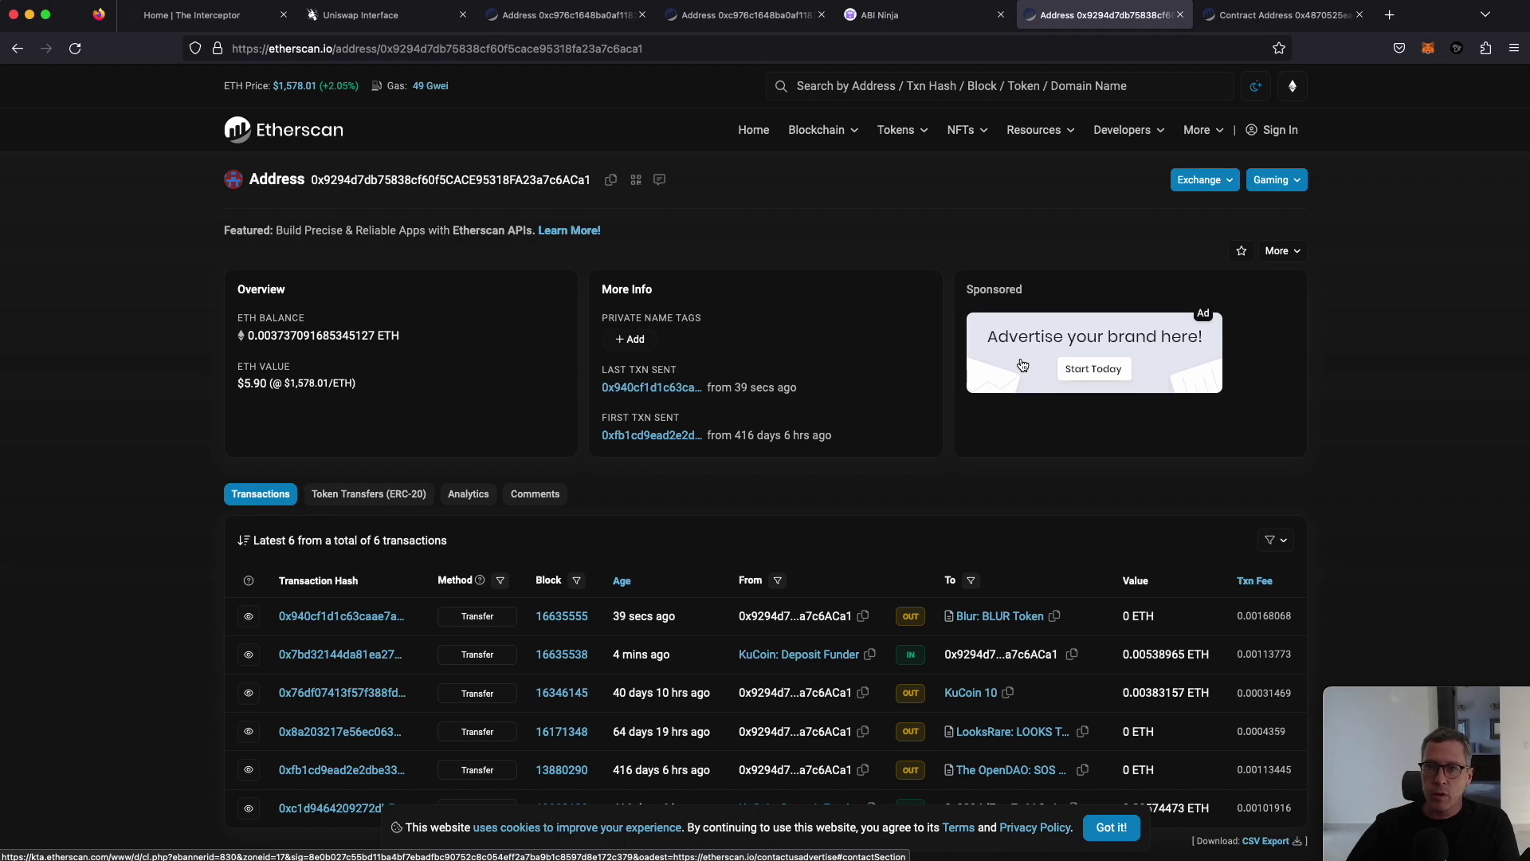
key(ctrl+shift+Tab)
Fill approve with the copied address as usr and 1 as wad, then submit it
click(346, 252)
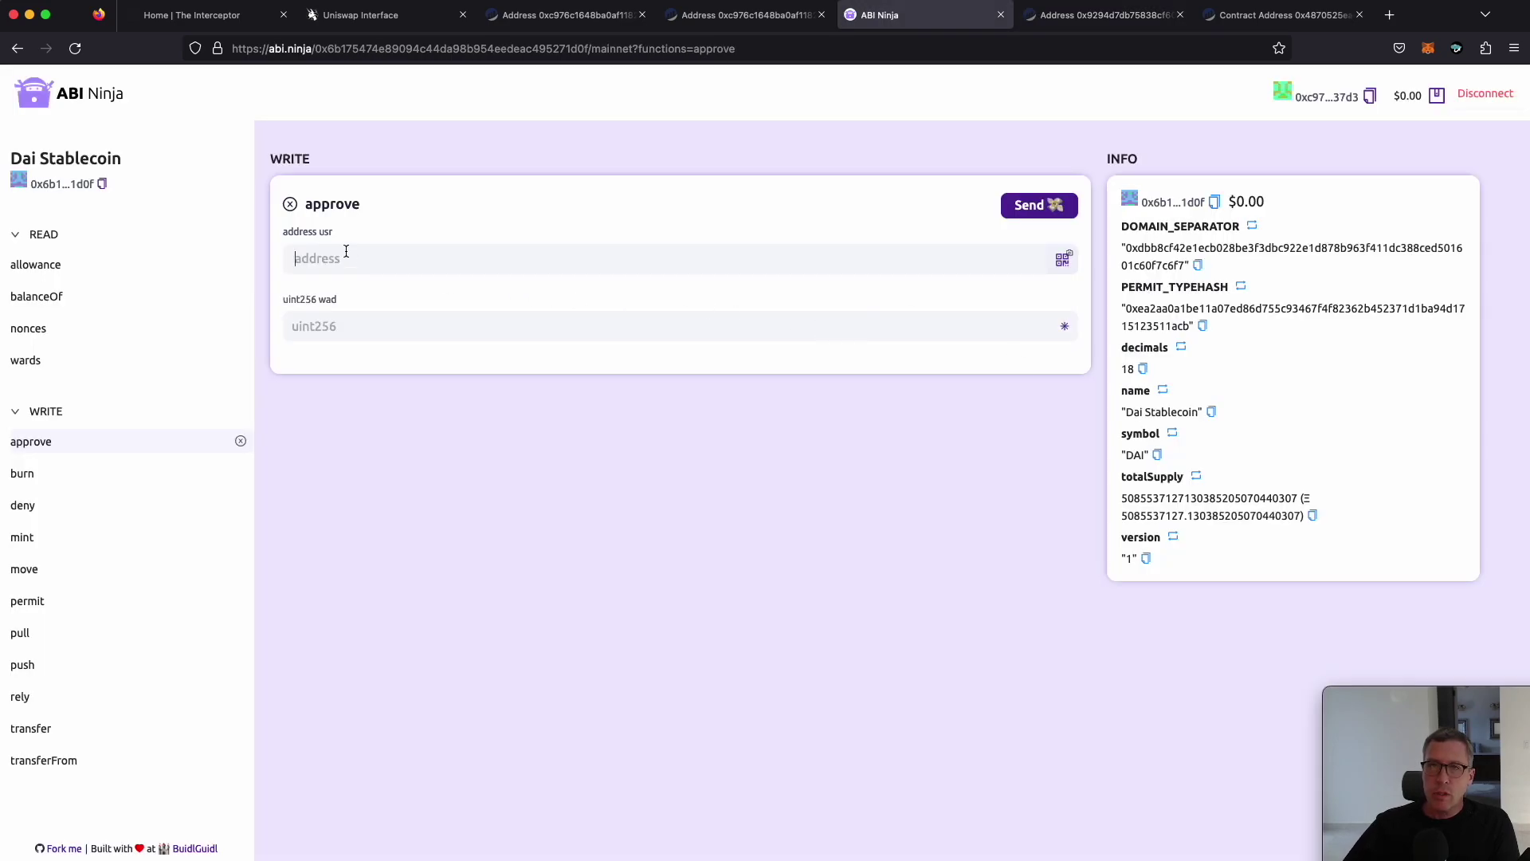
key(ctrl+v)
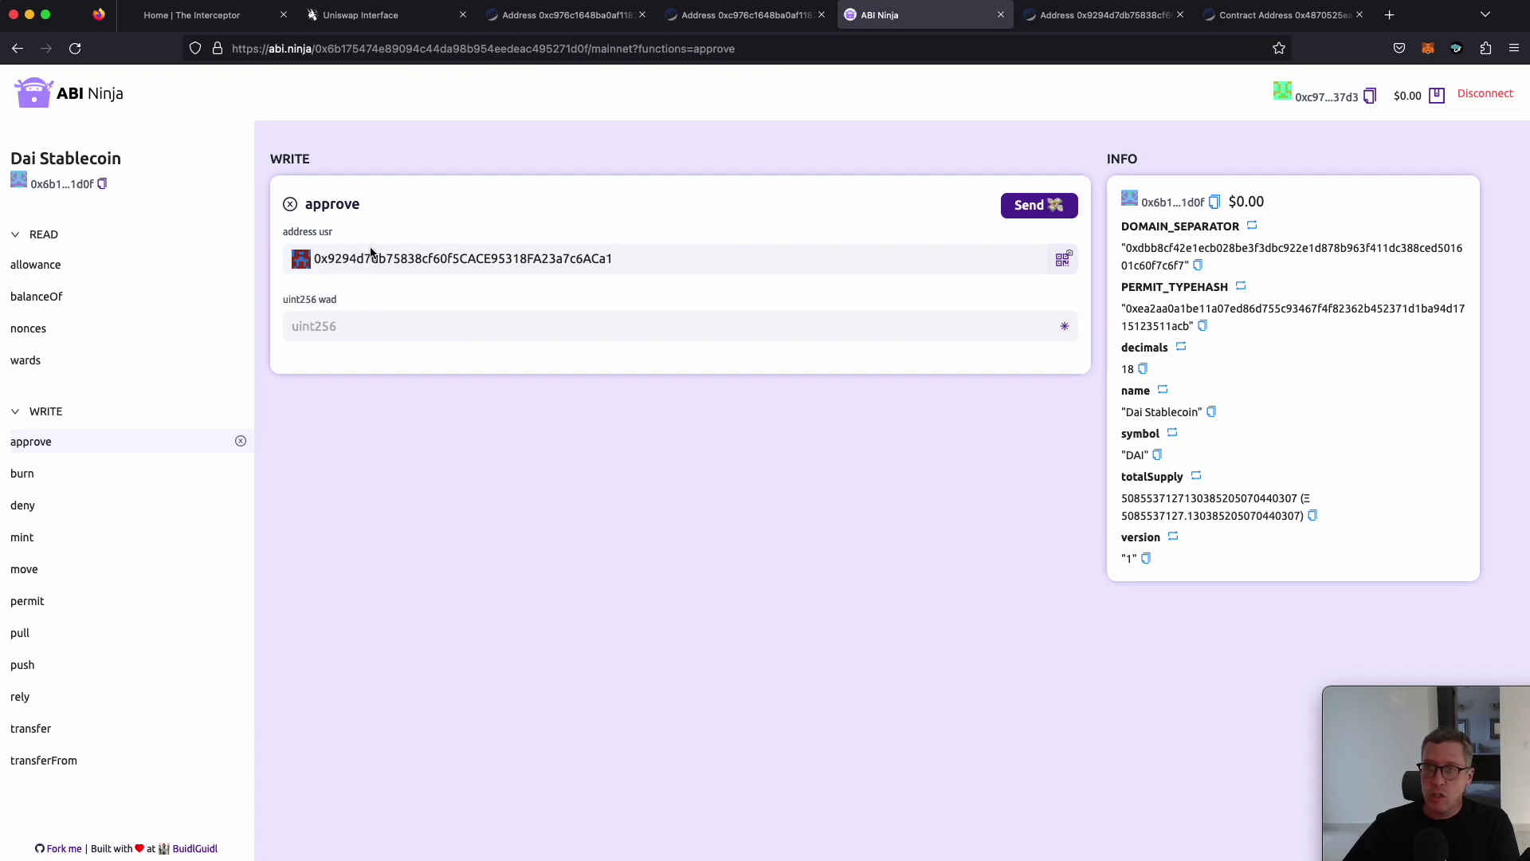
click(393, 328)
text(1)
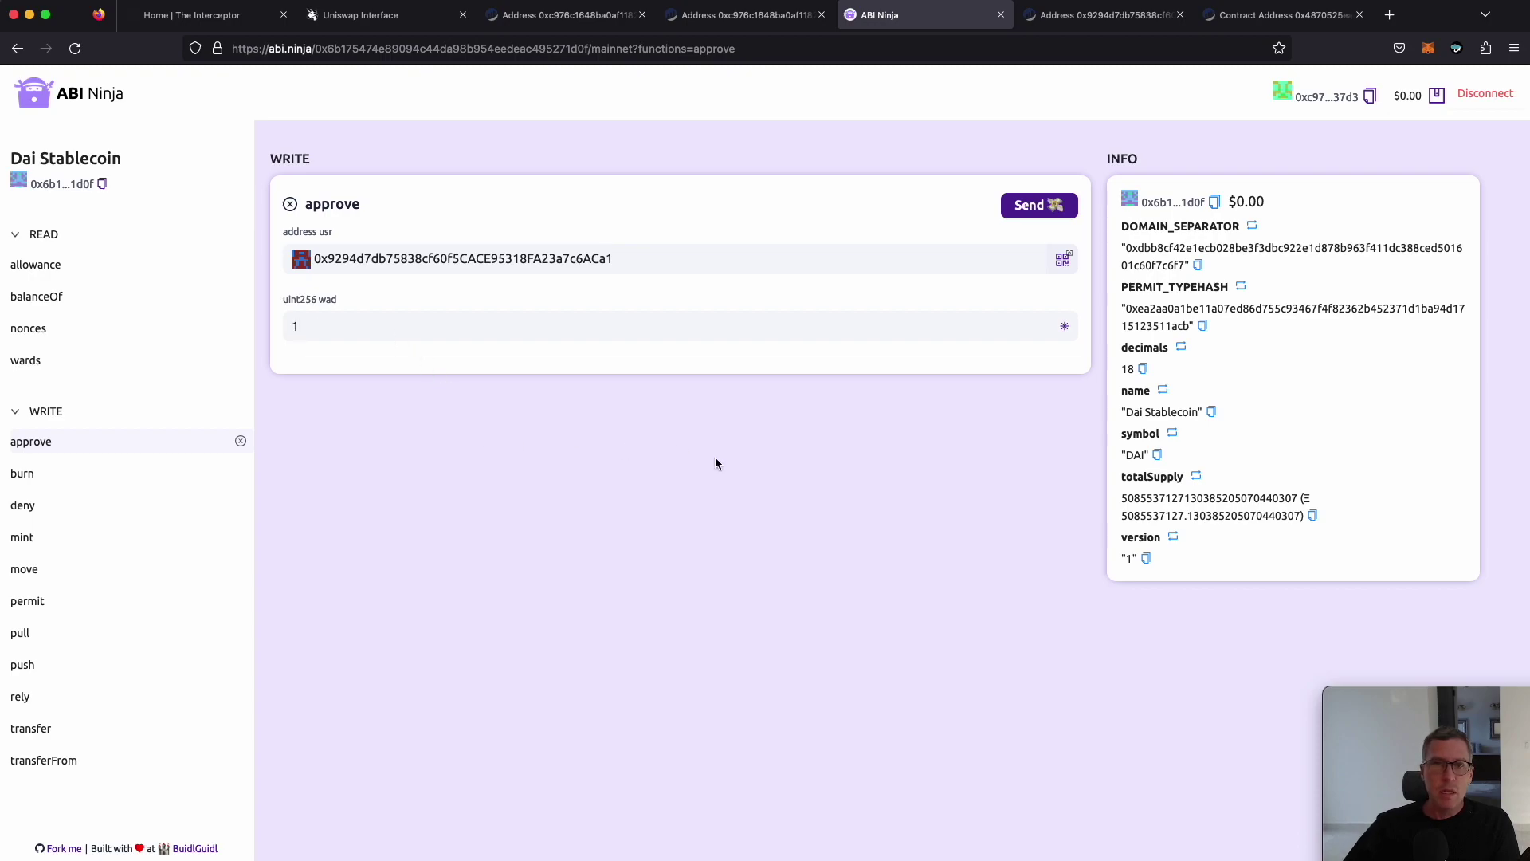
click(1035, 205)
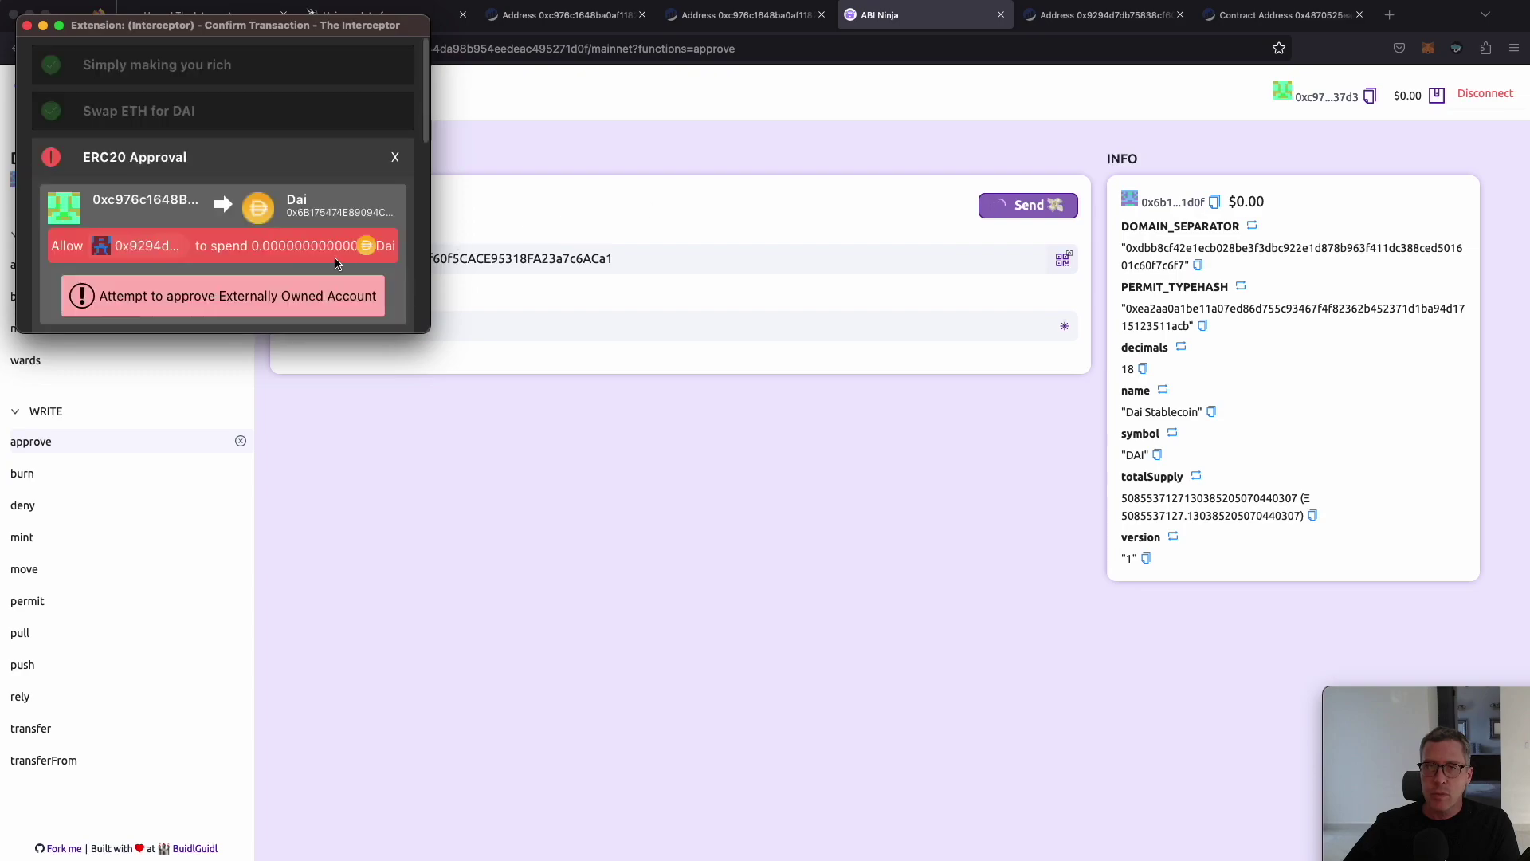
Review the ERC20 approval warning about approving an Externally Owned Account
scroll(218, 271, down, 1)
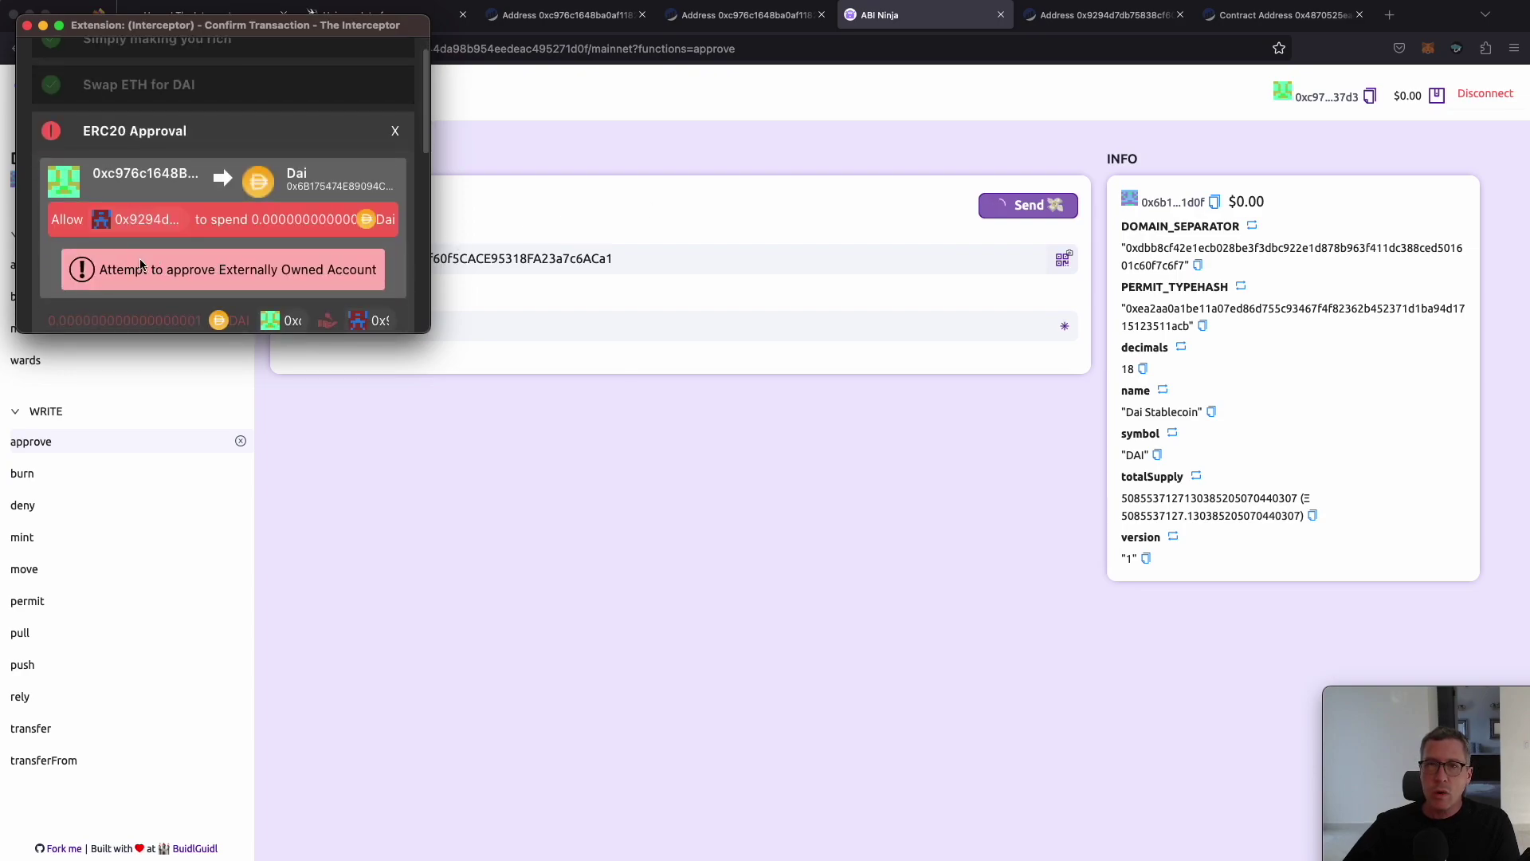
drag(262, 270, 346, 269)
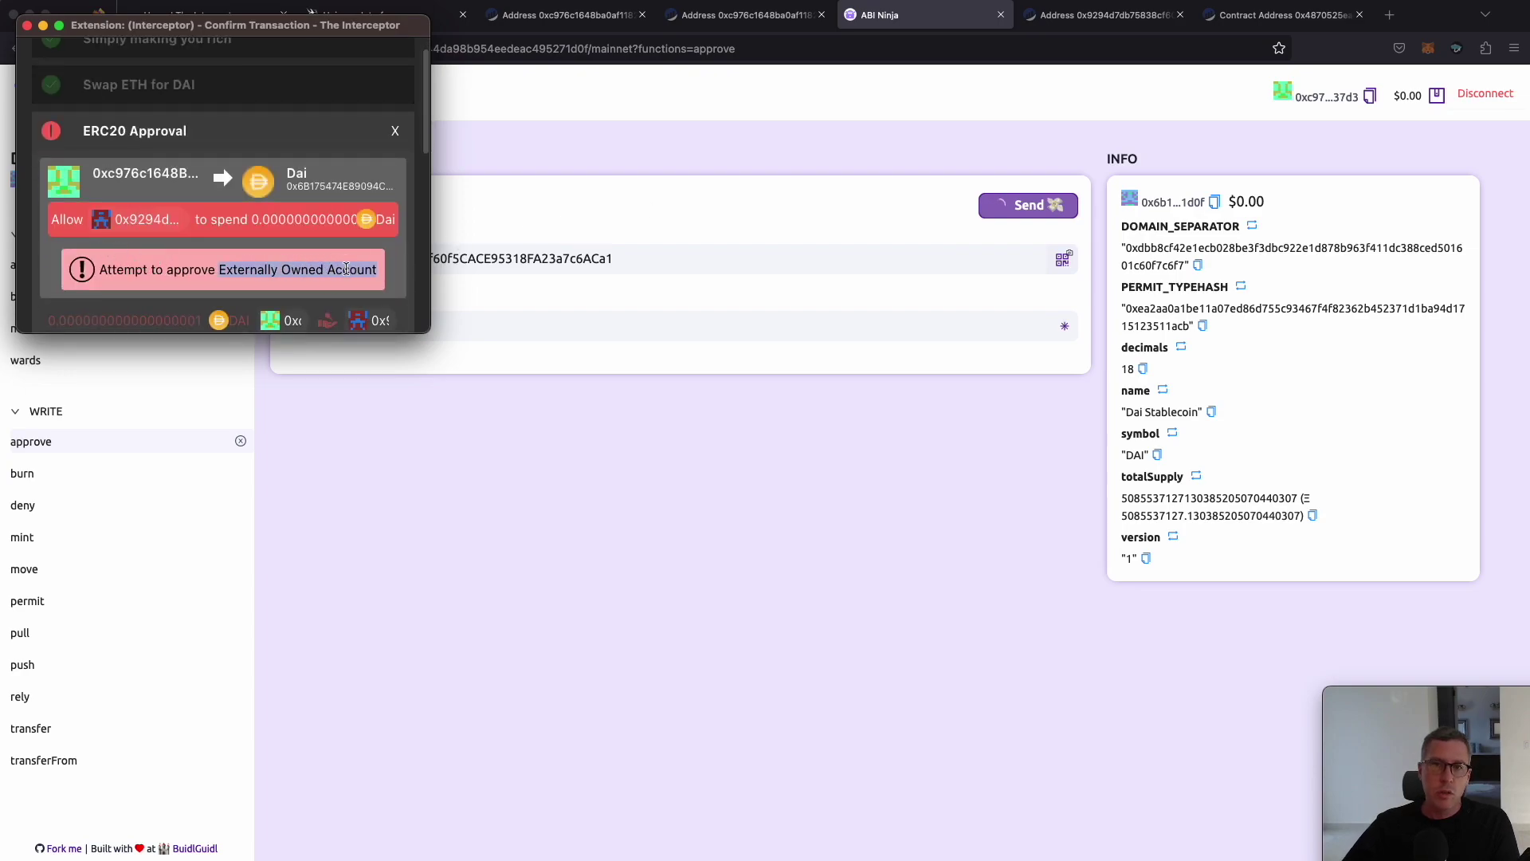
click(256, 269)
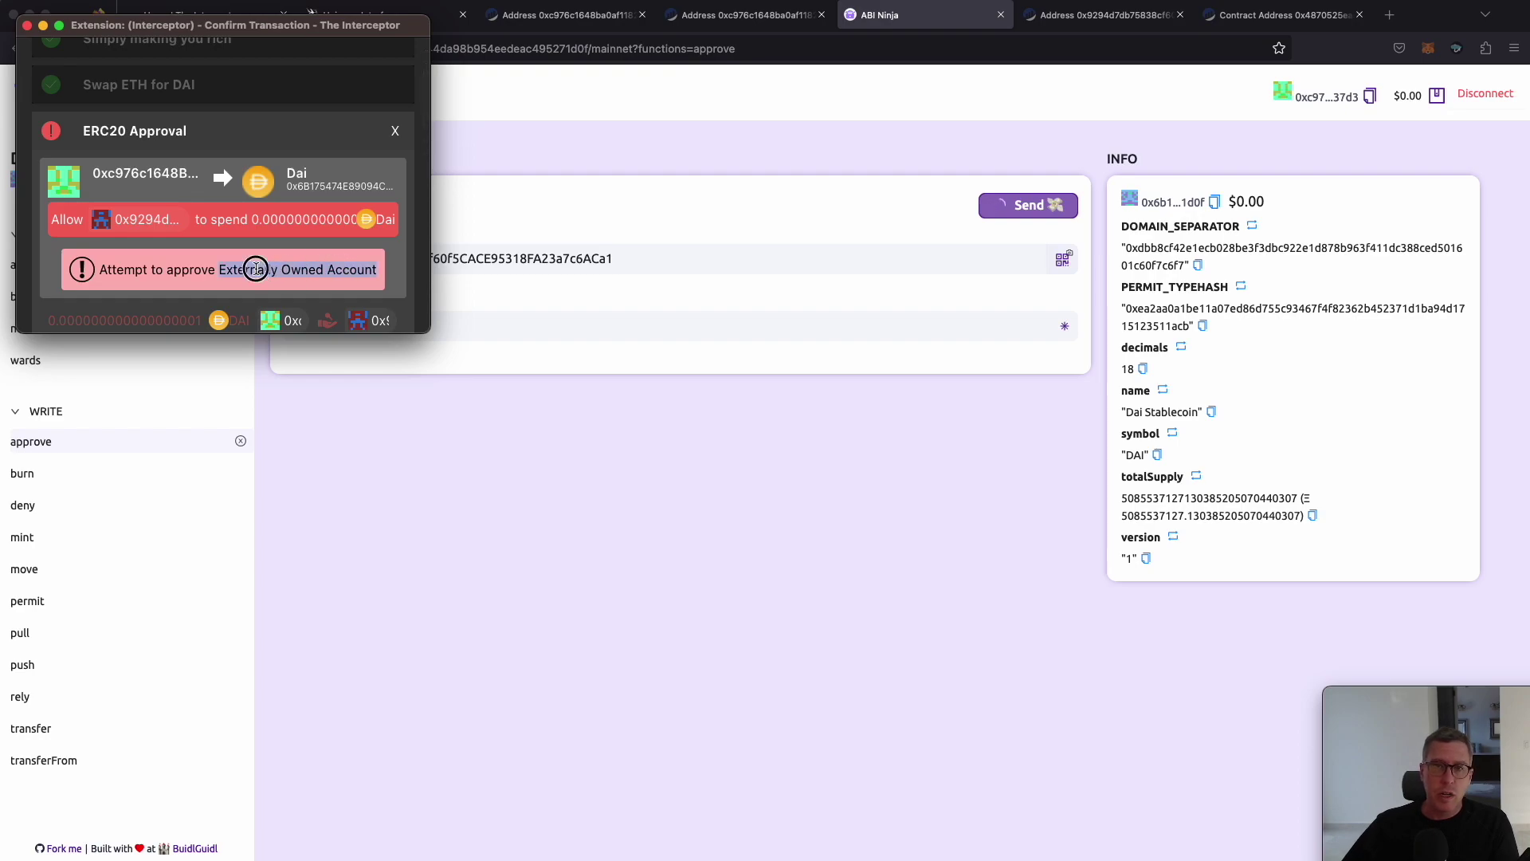
drag(256, 270, 351, 269)
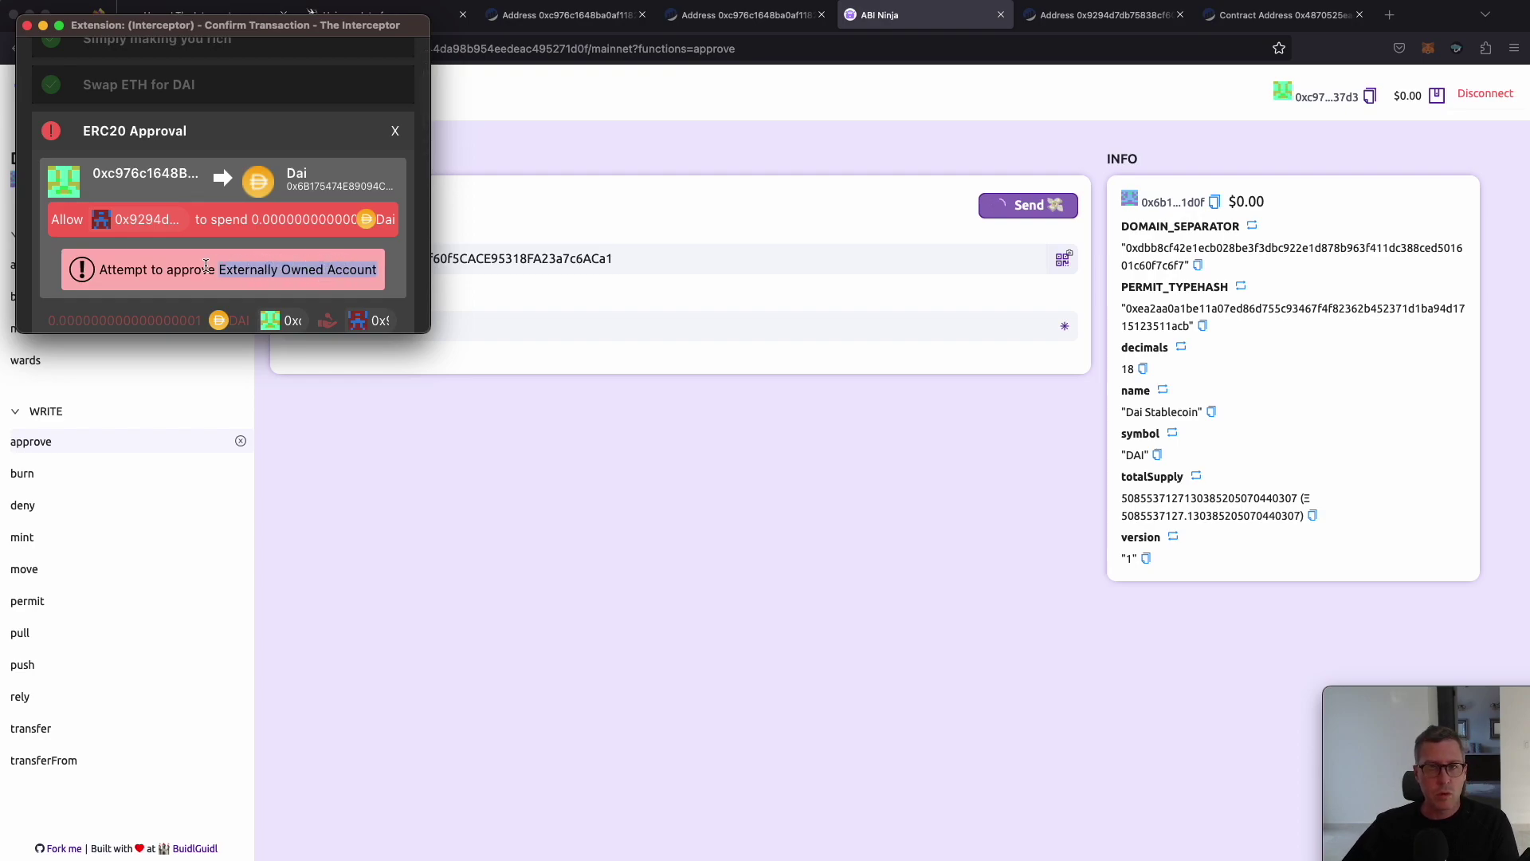
scroll(205, 266, down, 5)
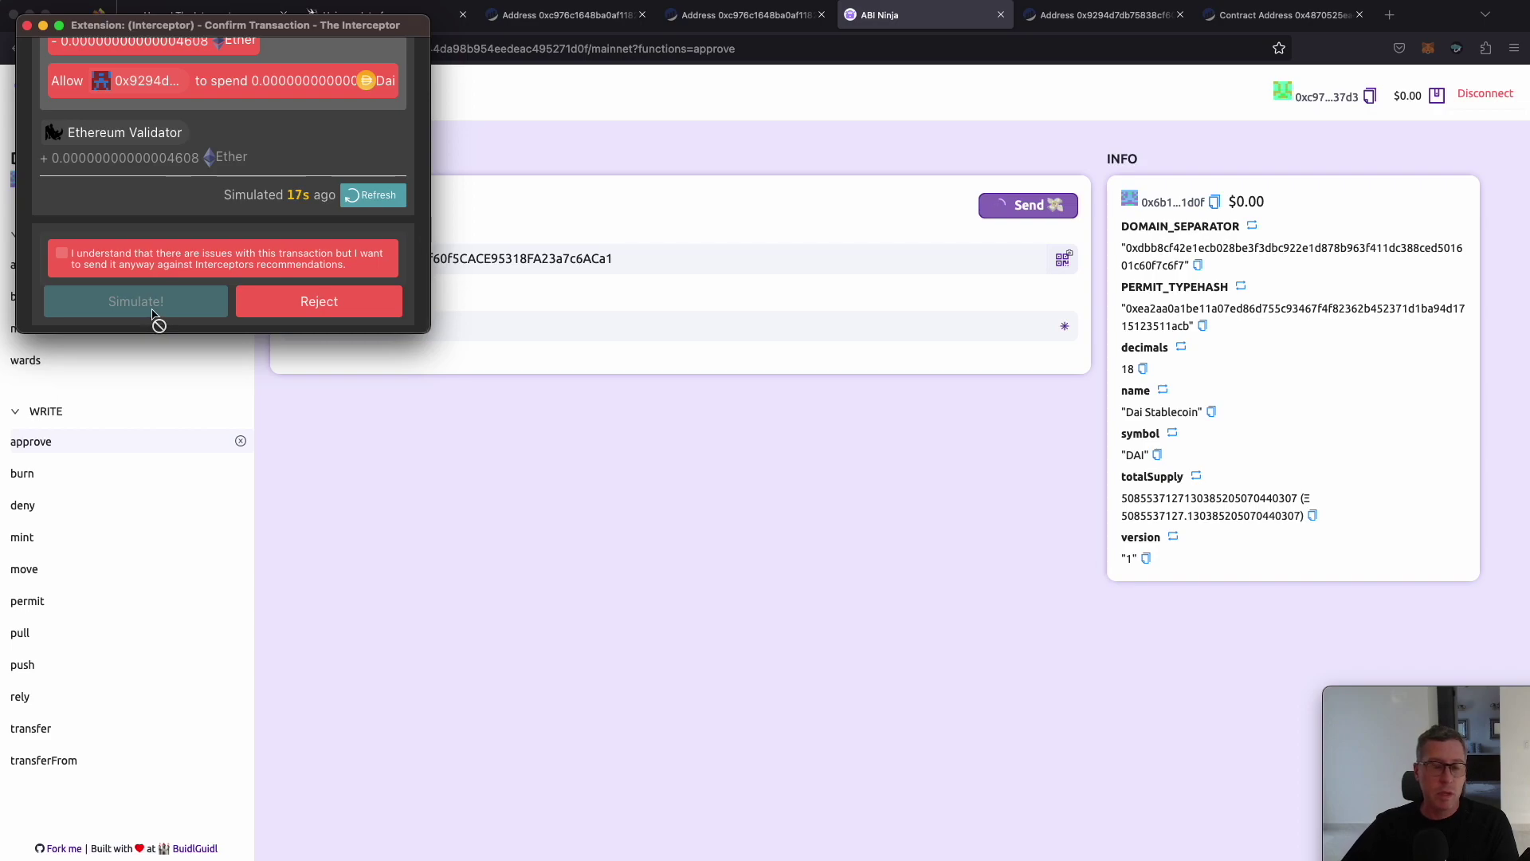
Acknowledge the warnings and re-simulate, revealing the 0.000000000000000001 Dai allowance and Ether fee
click(137, 260)
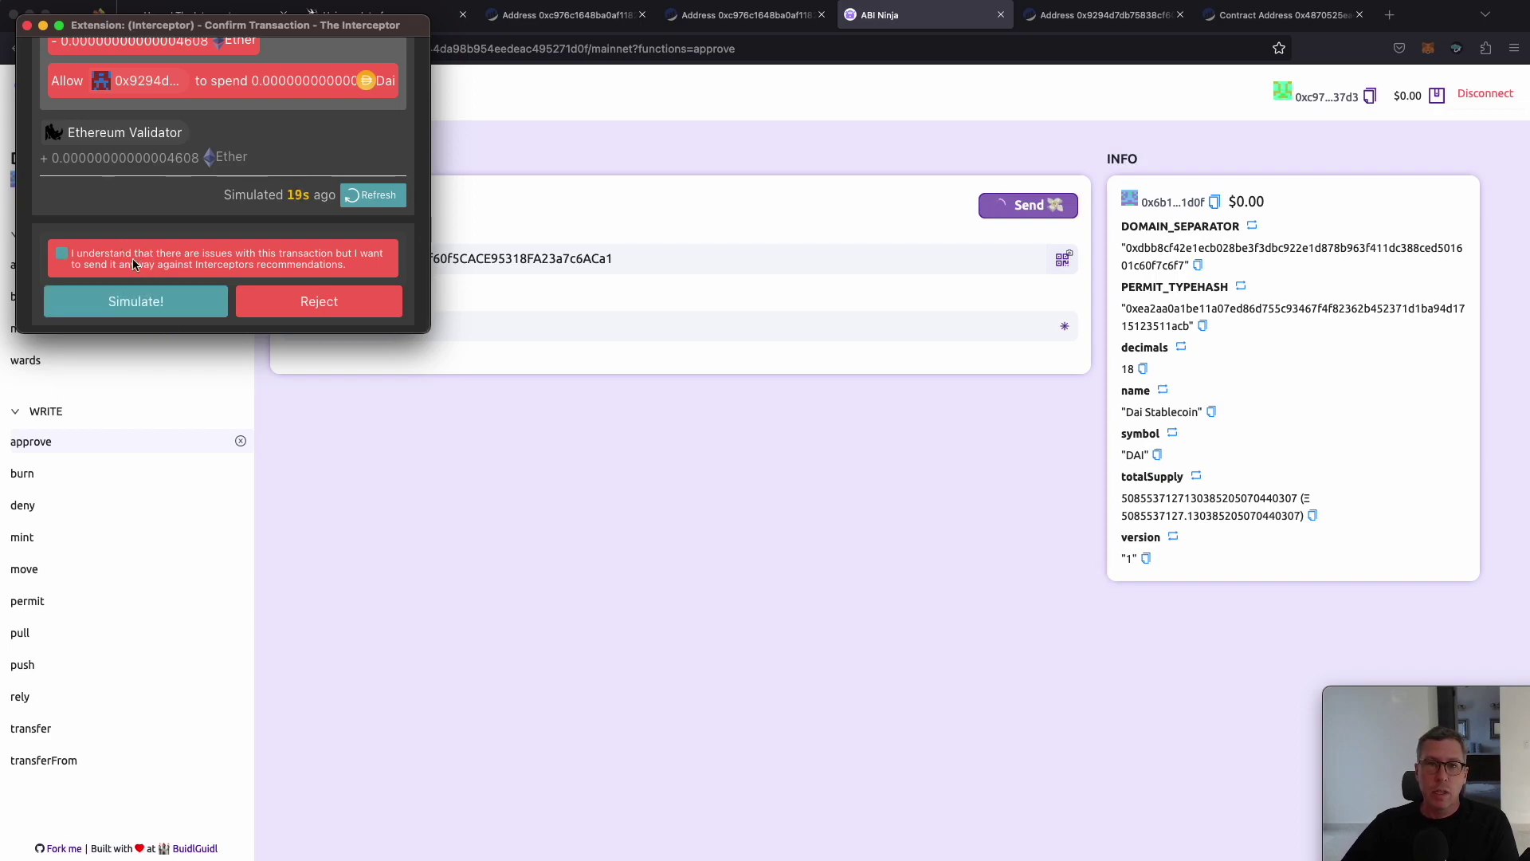
click(102, 296)
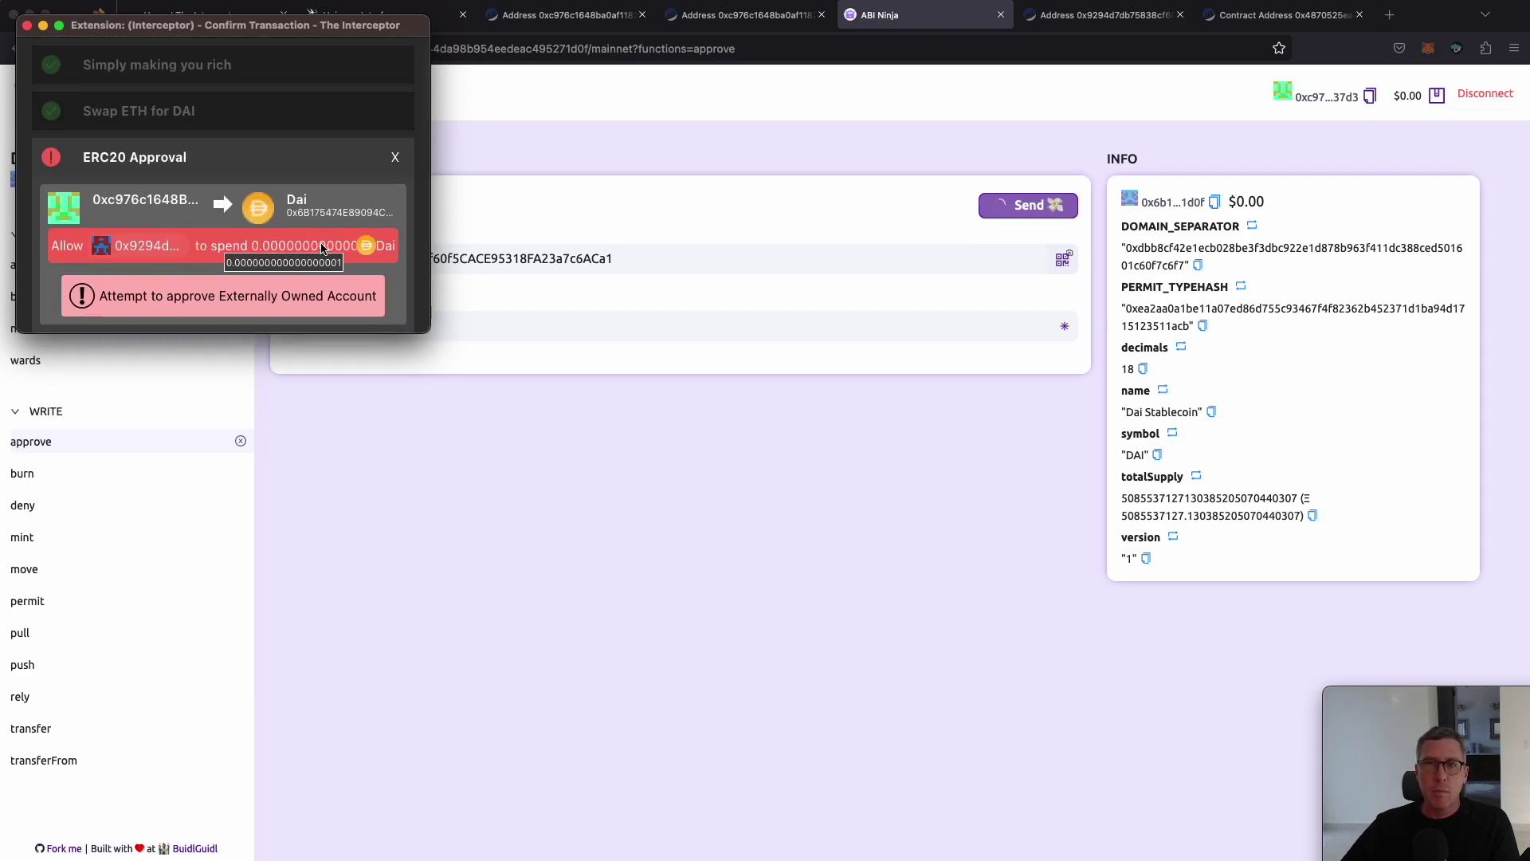
scroll(422, 229, down, 5)
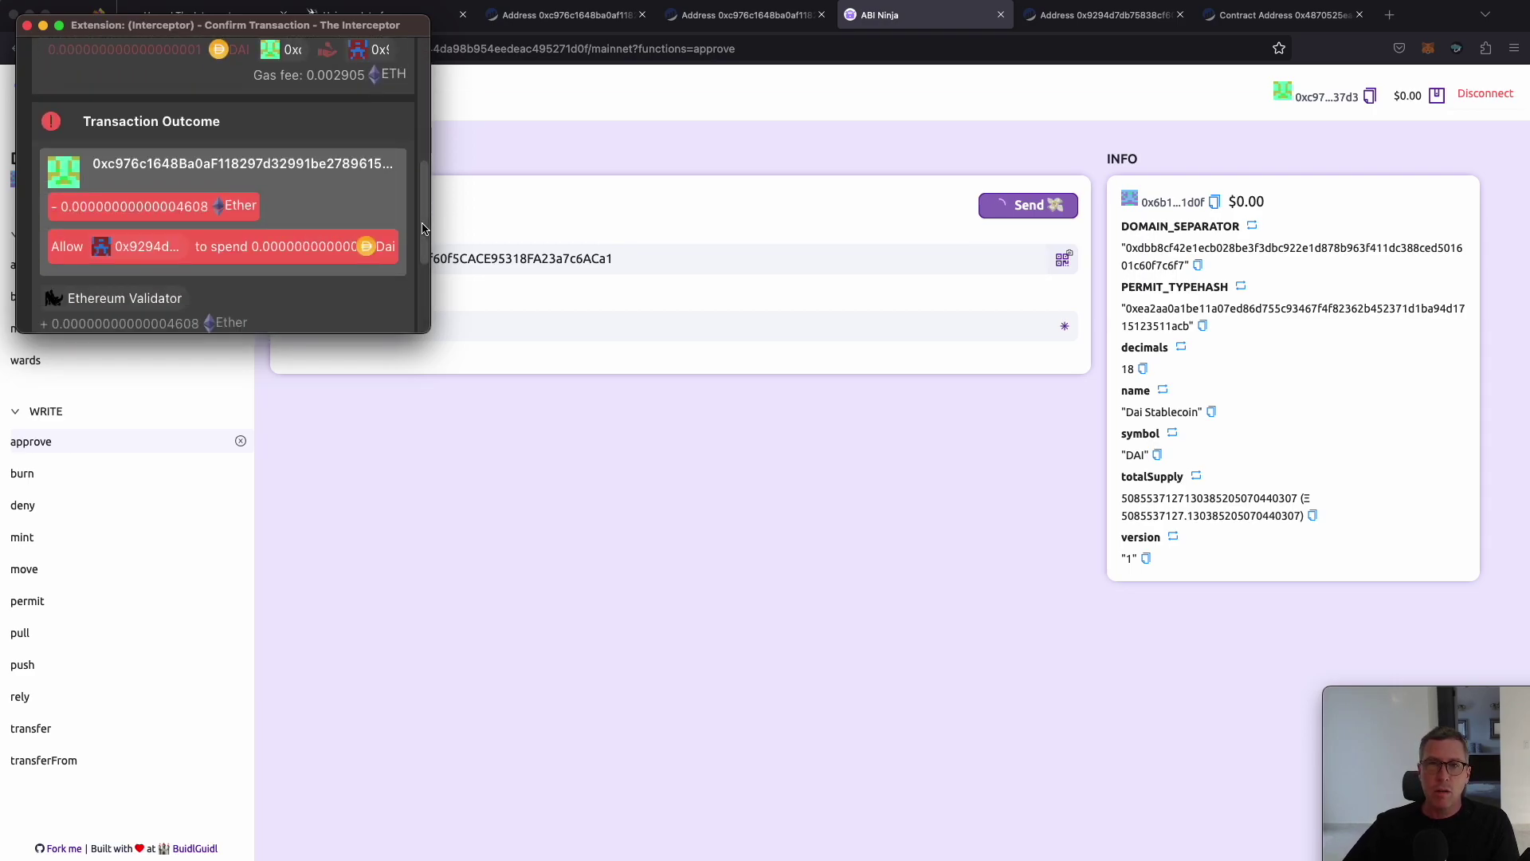
scroll(421, 231, down, 4)
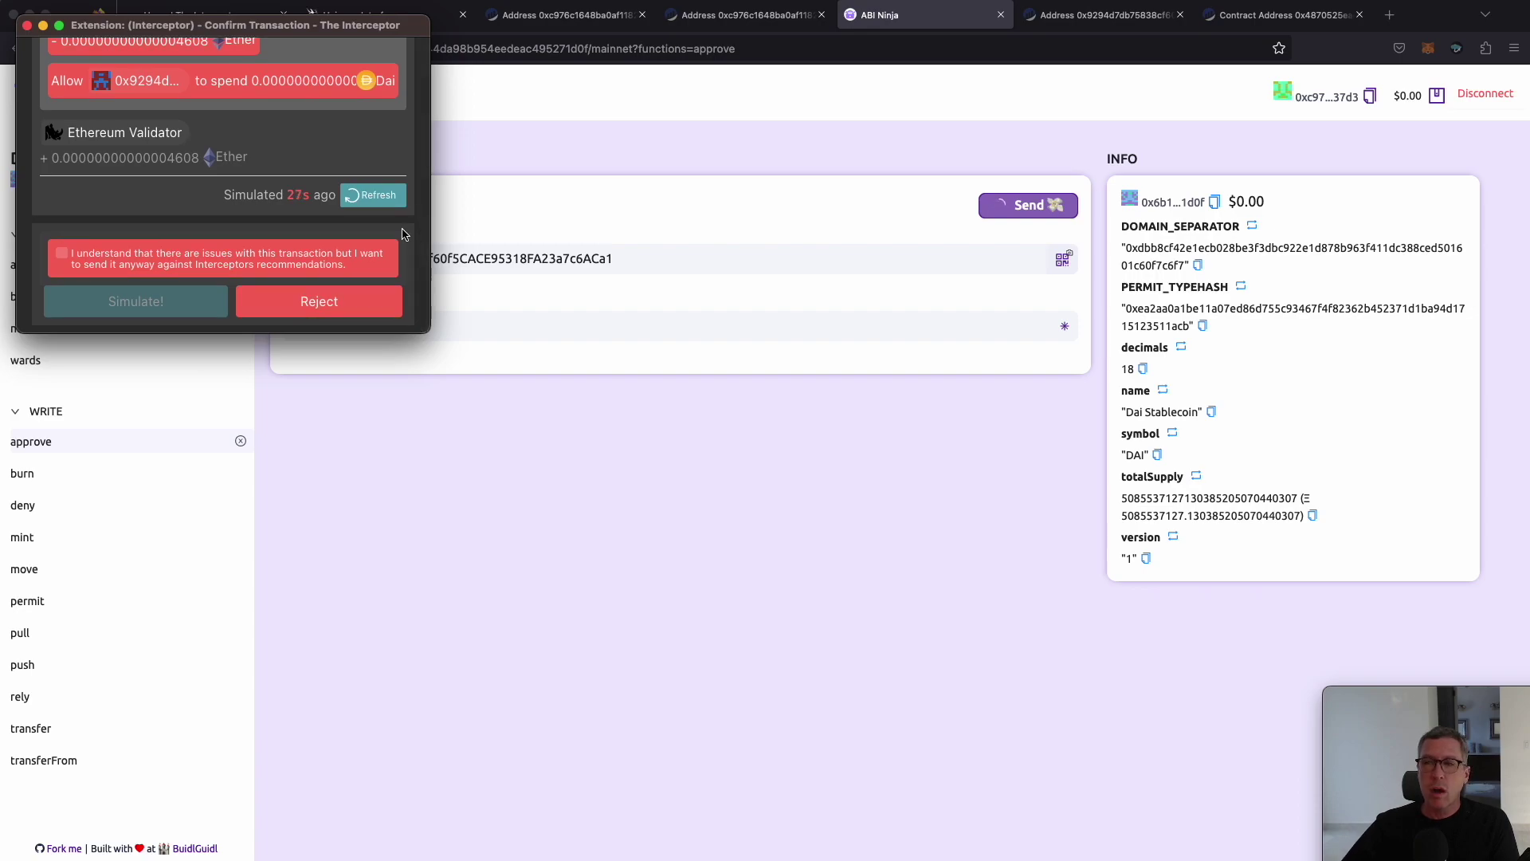
Reject the flagged approval, then scroll The Interceptor homepage's feature sections and back to the top
click(343, 310)
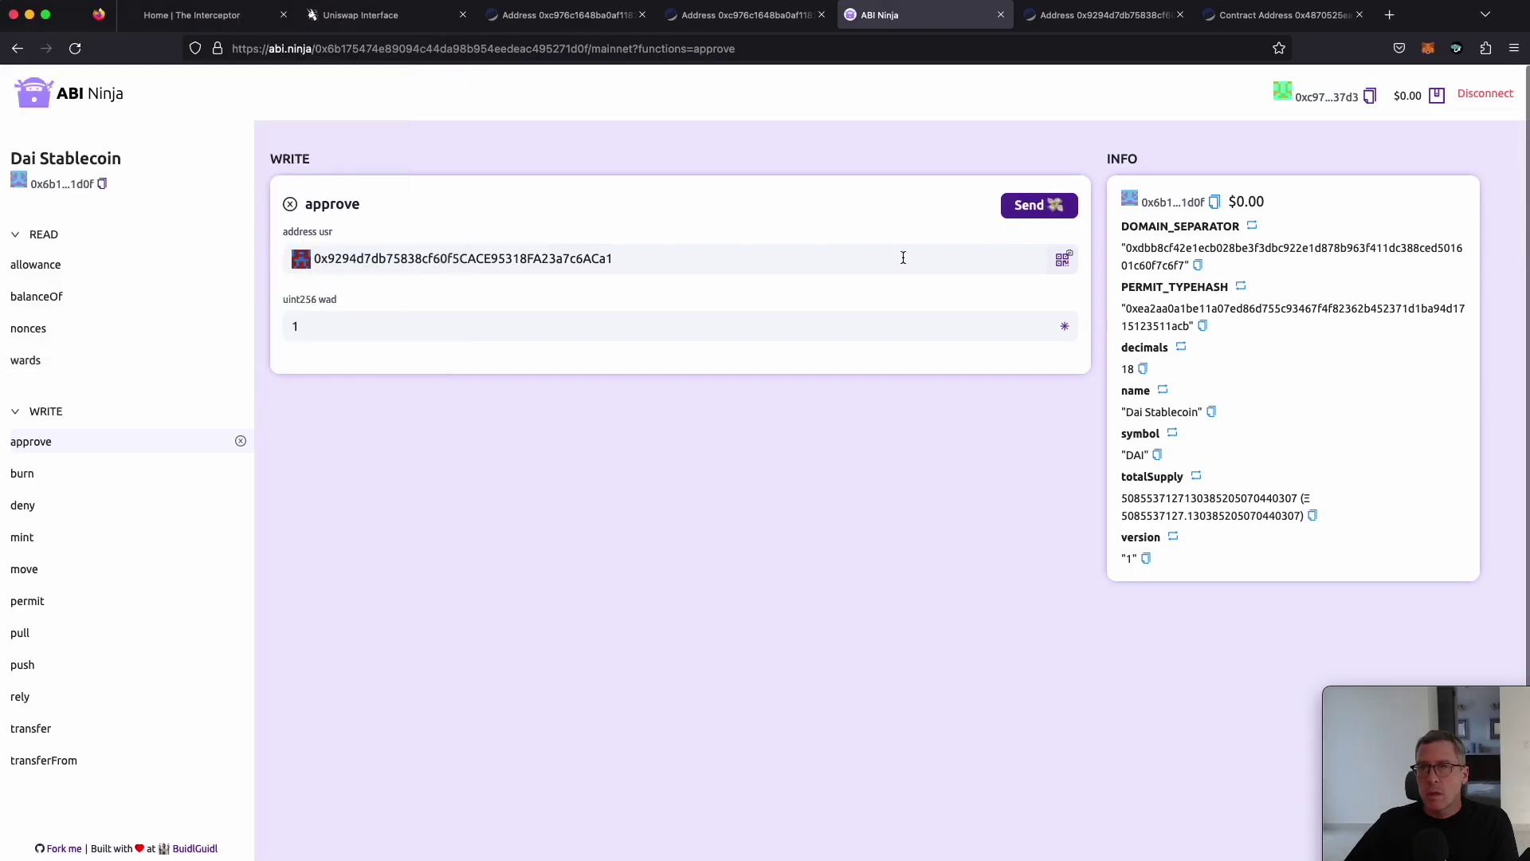
click(212, 18)
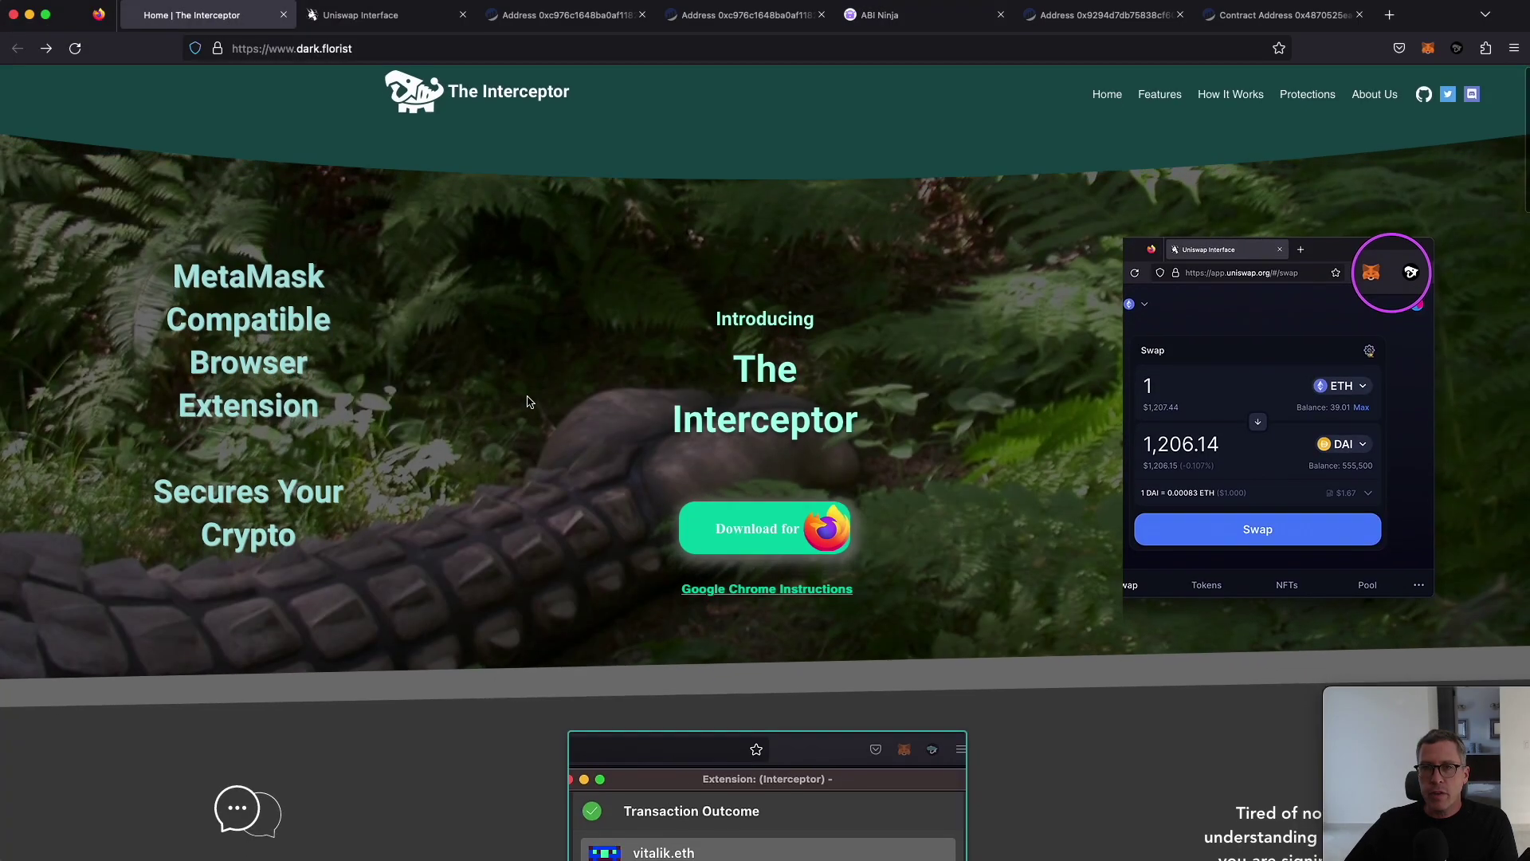
scroll(581, 420, down, 6)
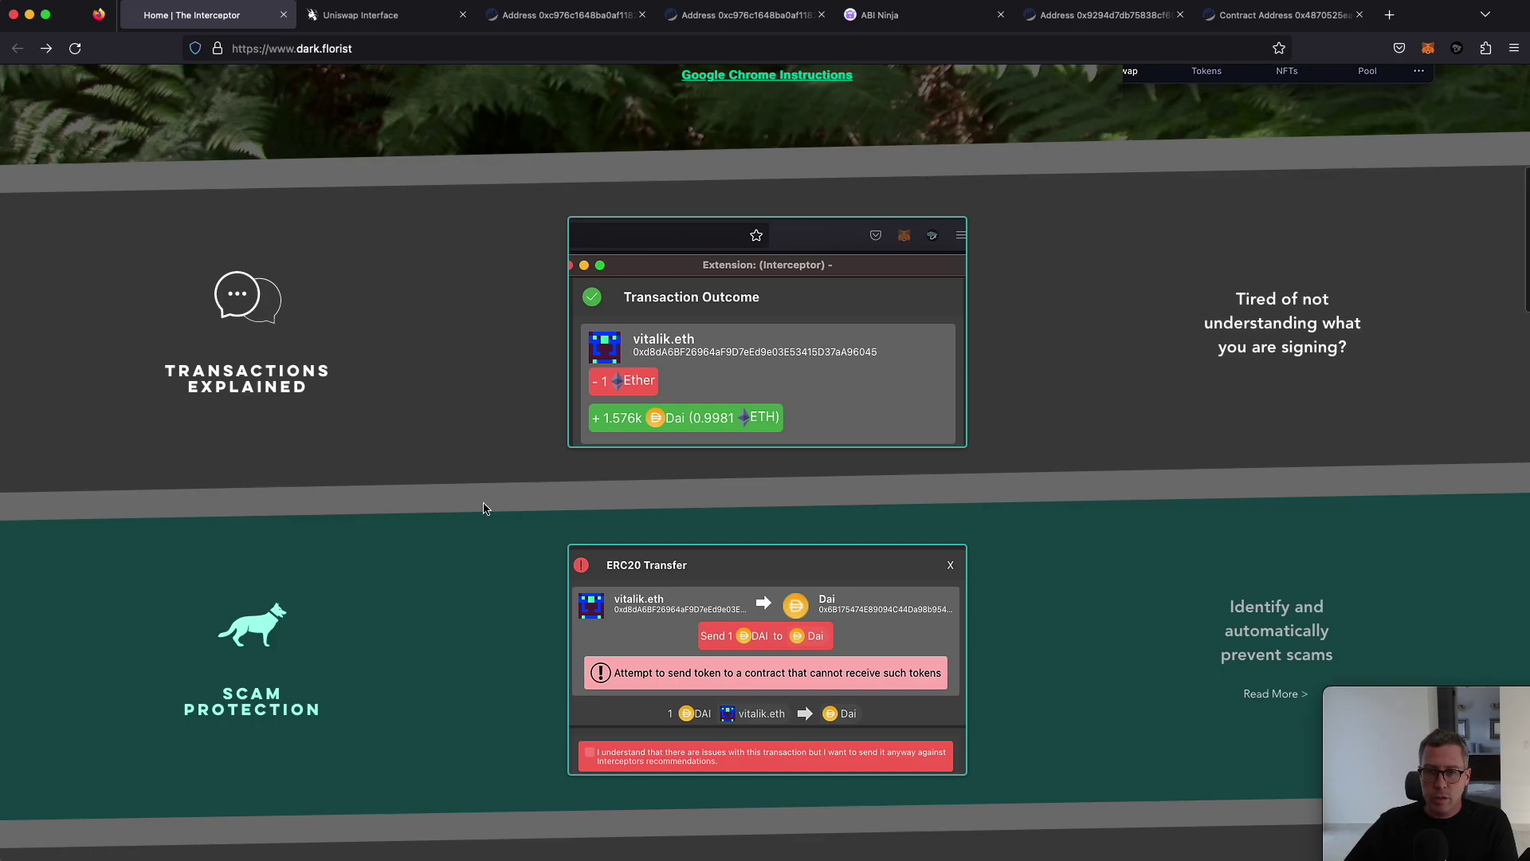
scroll(488, 510, down, 2)
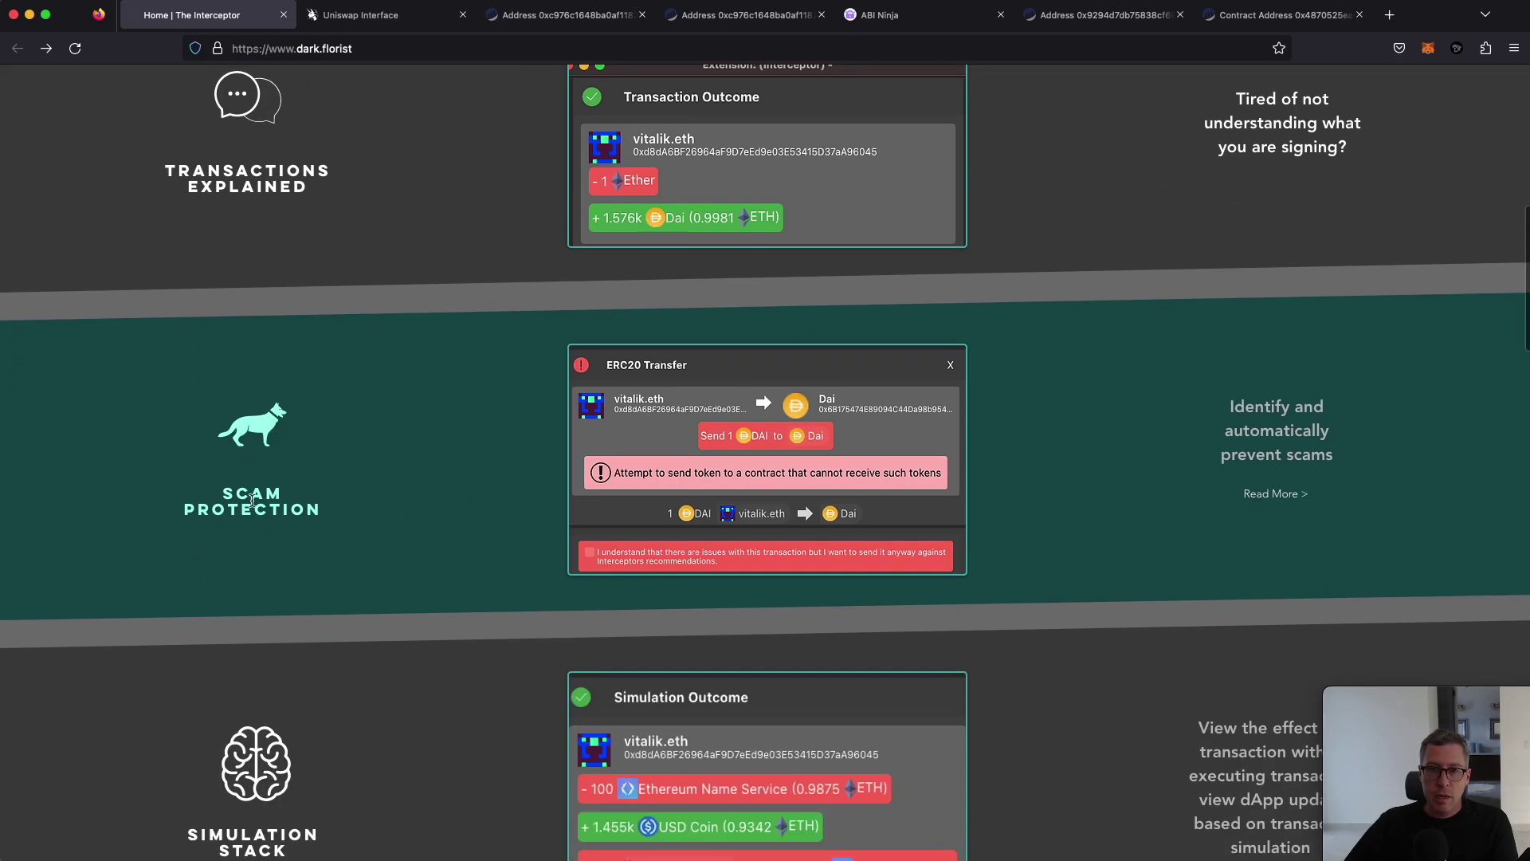
scroll(300, 529, down, 3)
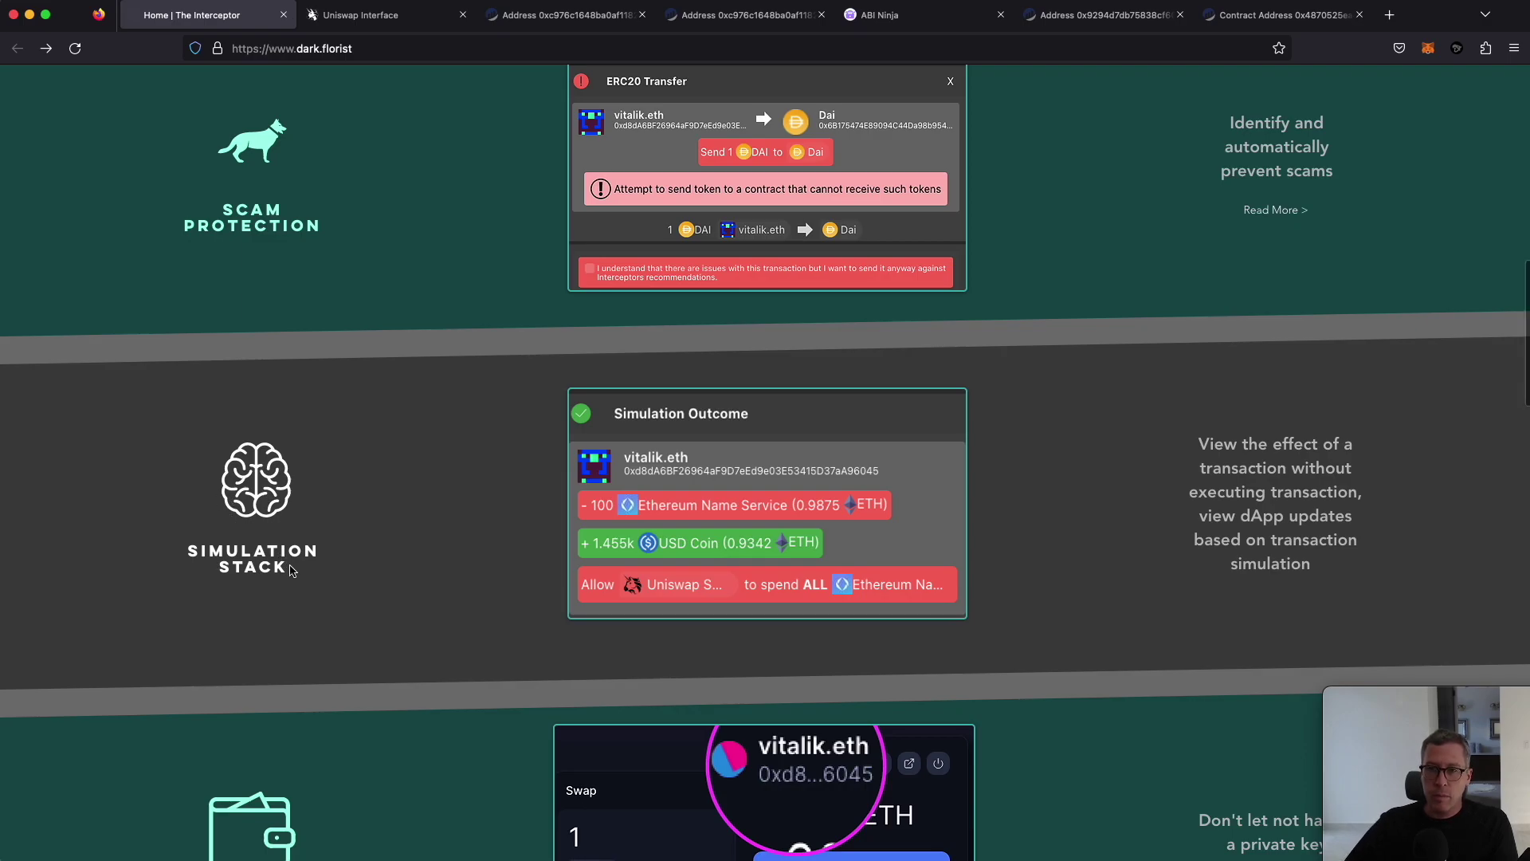
scroll(292, 571, down, 4)
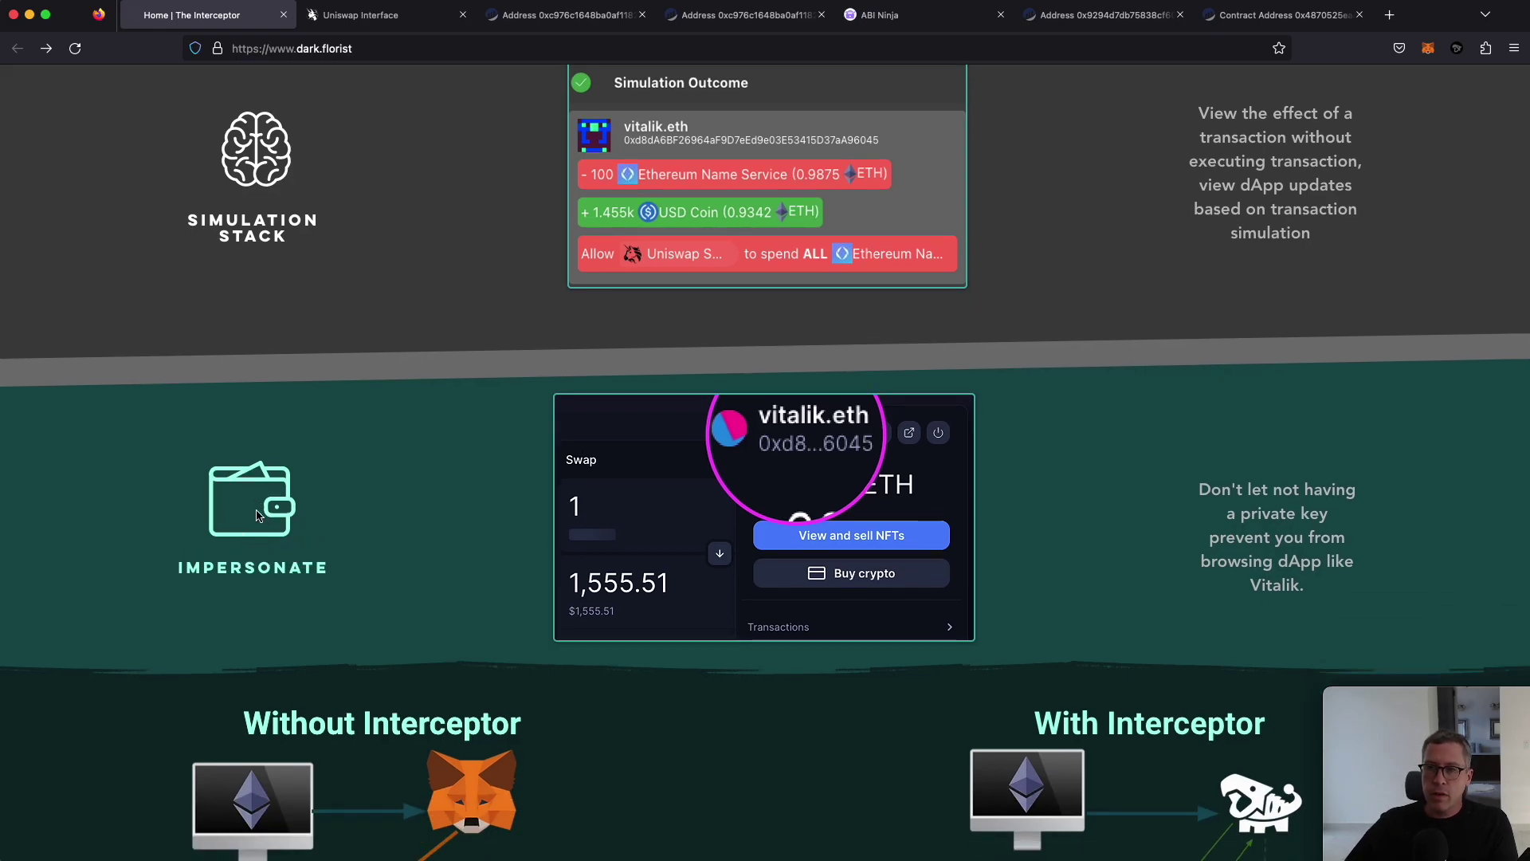
scroll(1036, 397, down, 1)
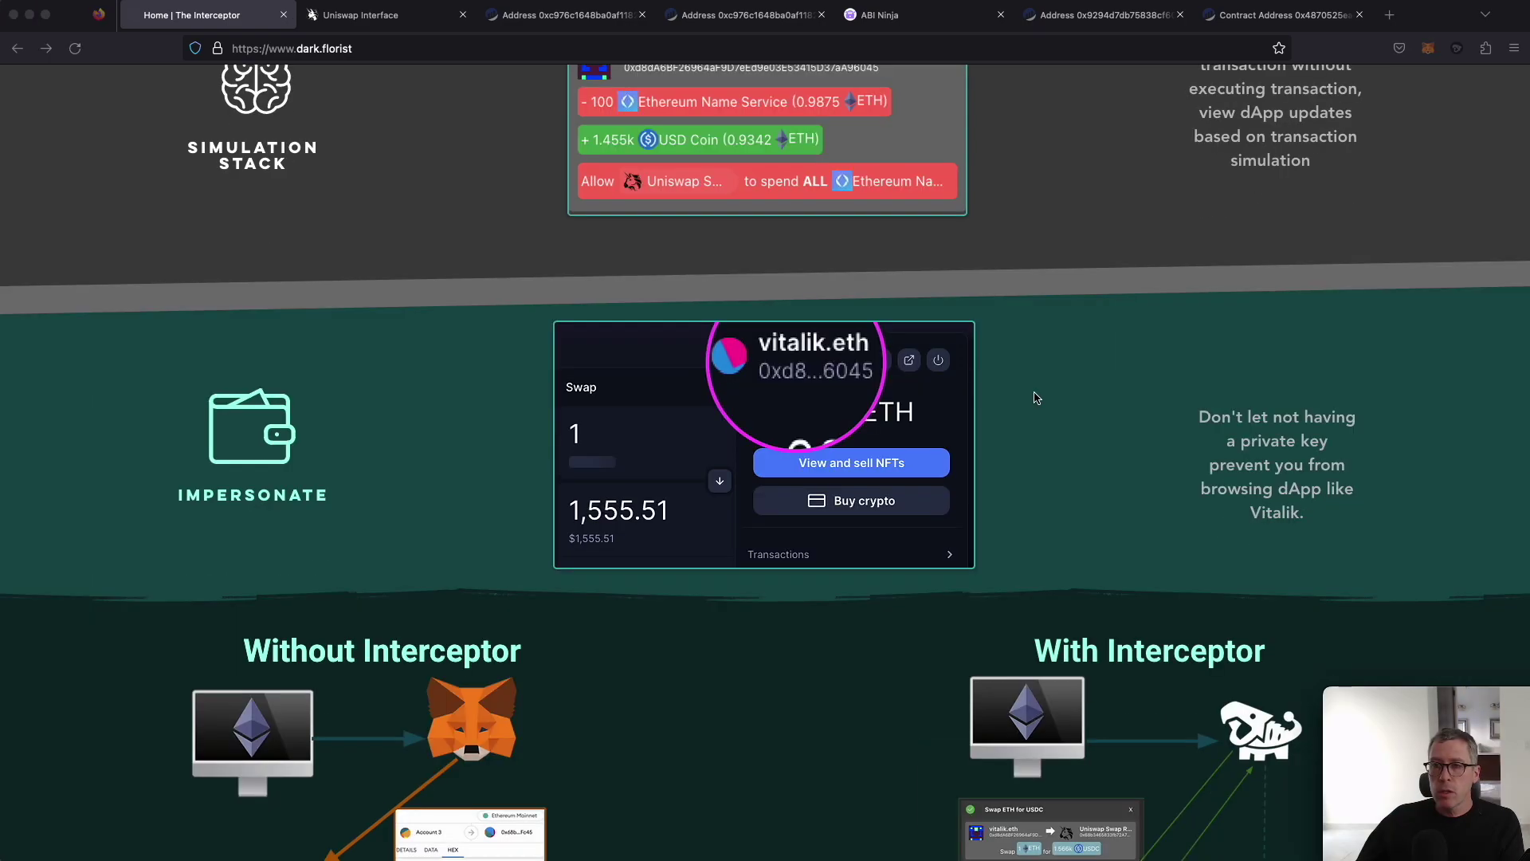
scroll(1033, 397, up, 10)
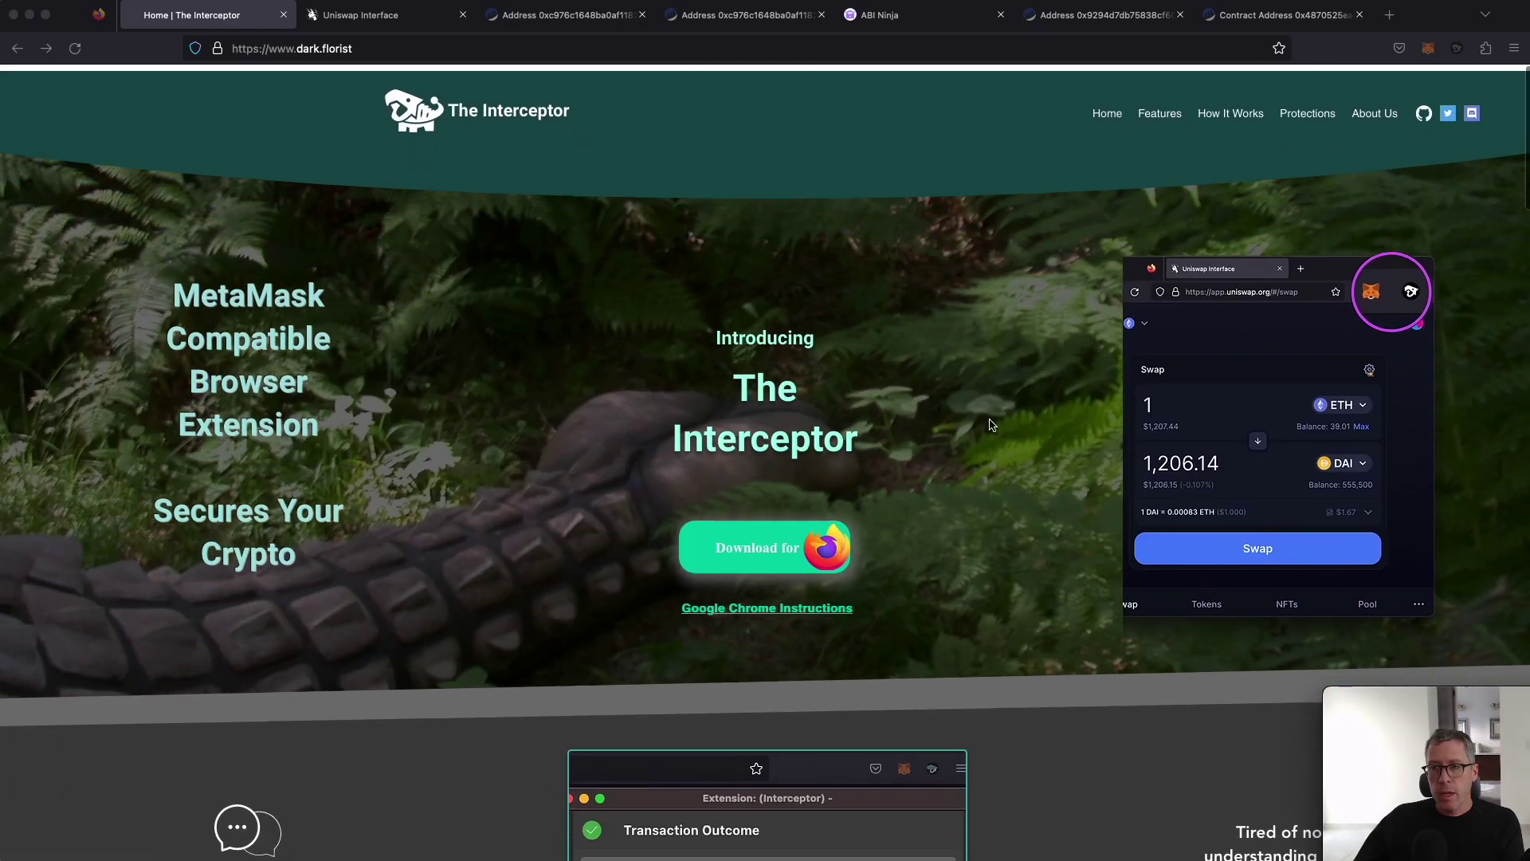